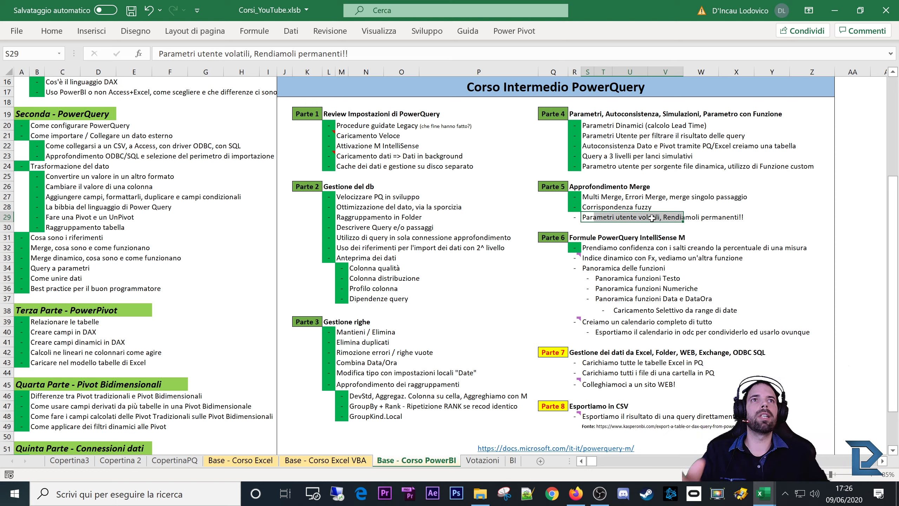
Switch to the open workbook L14 PQ Intermedio - Parametri_utente_volatili_Rendiamoli_permanenti.xlsb.
left_click(560, 187)
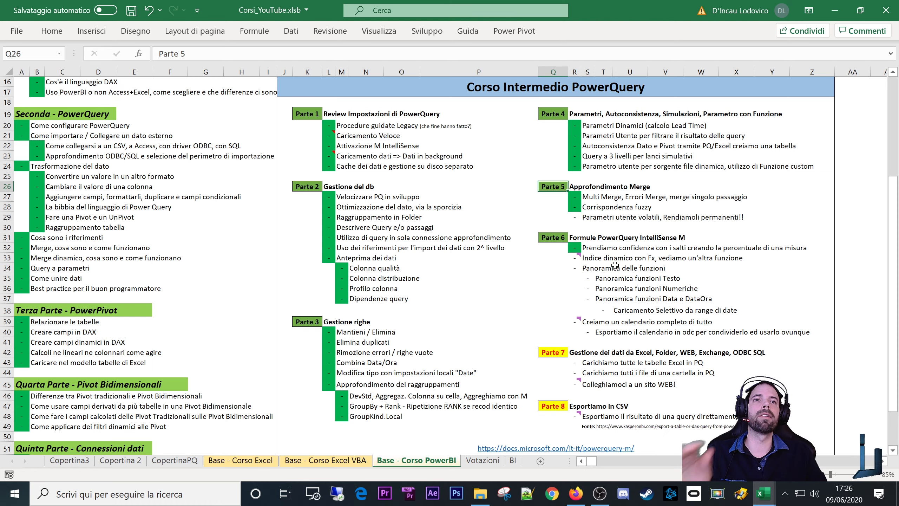
left_click(772, 497)
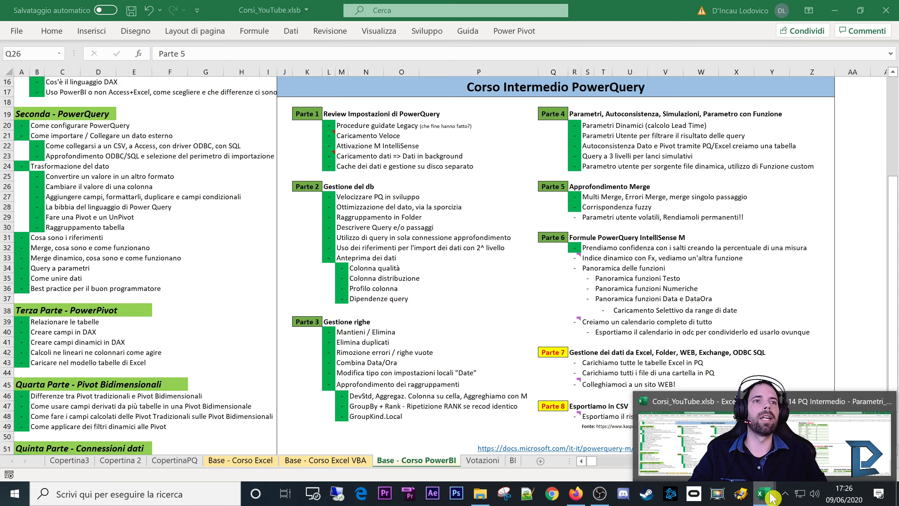
left_click(839, 443)
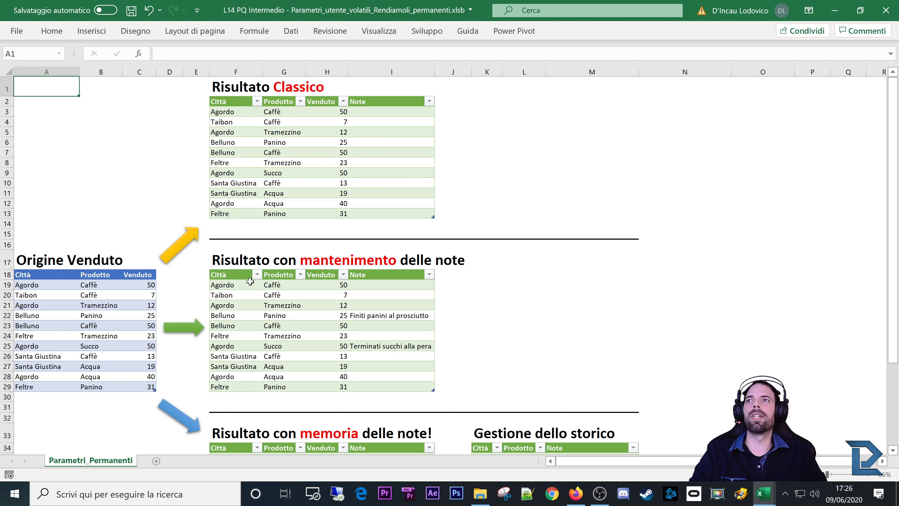
Examine the Origine Venduto source table and the Risultato Classico table, including its Note column.
left_click(47, 279)
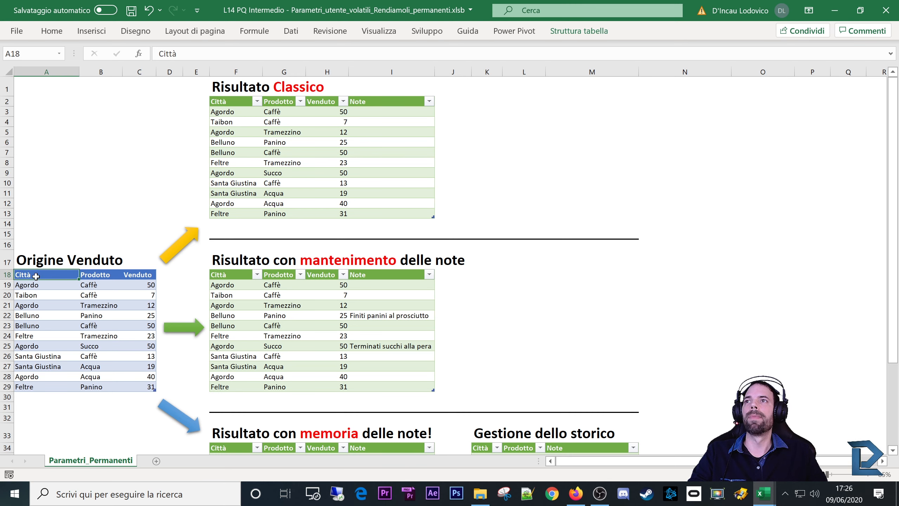
left_click_drag(36, 261, 141, 380)
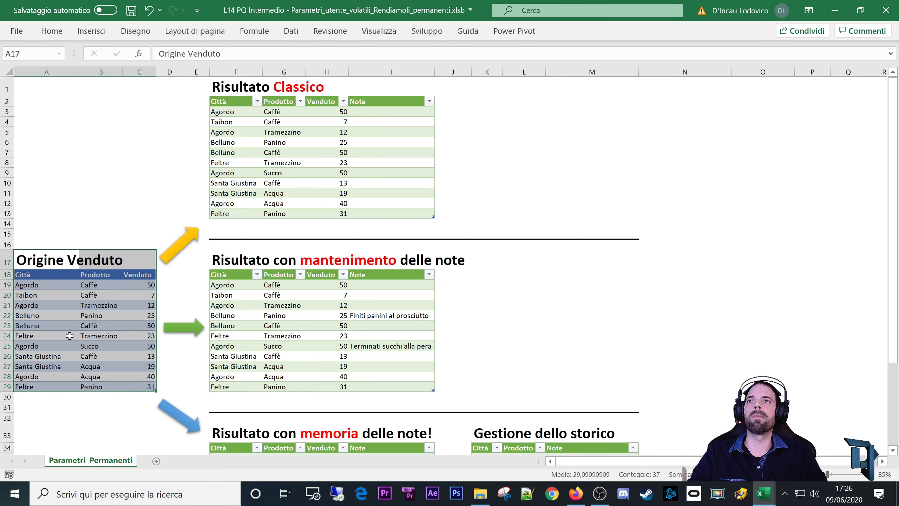
left_click_drag(48, 273, 140, 386)
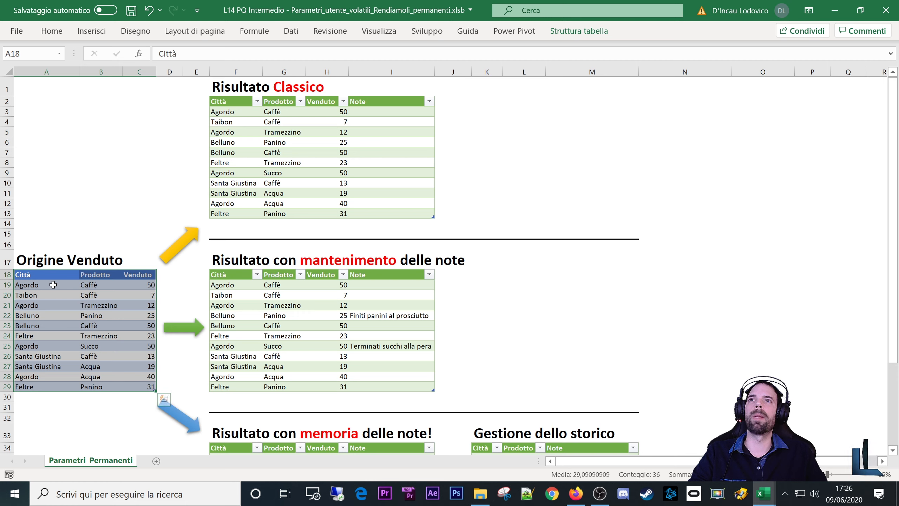
left_click(59, 318)
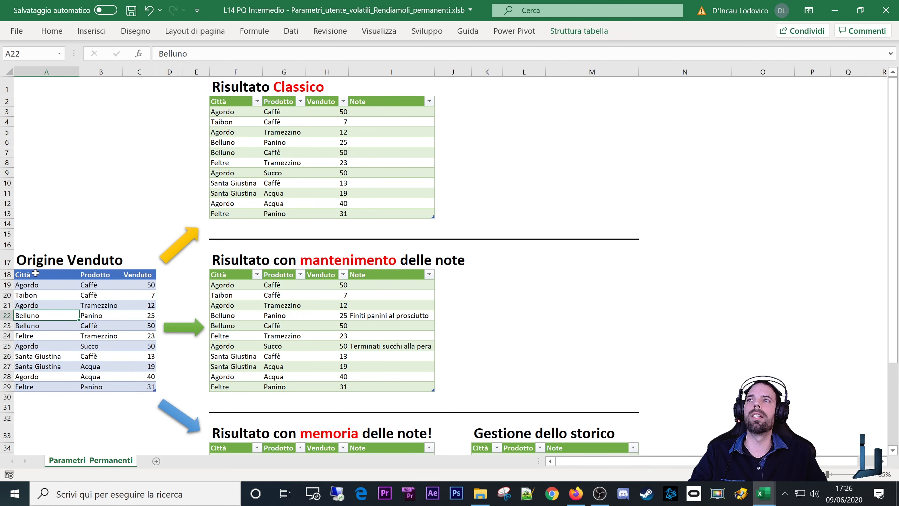
left_click_drag(33, 274, 136, 387)
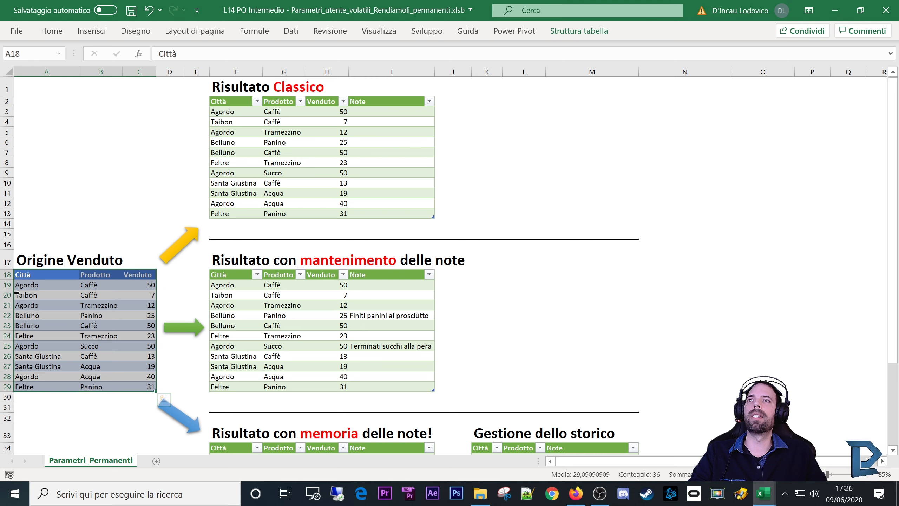
left_click(75, 295)
left_click_drag(94, 285, 100, 336)
left_click_drag(140, 296, 138, 329)
left_click(98, 307)
left_click(42, 275)
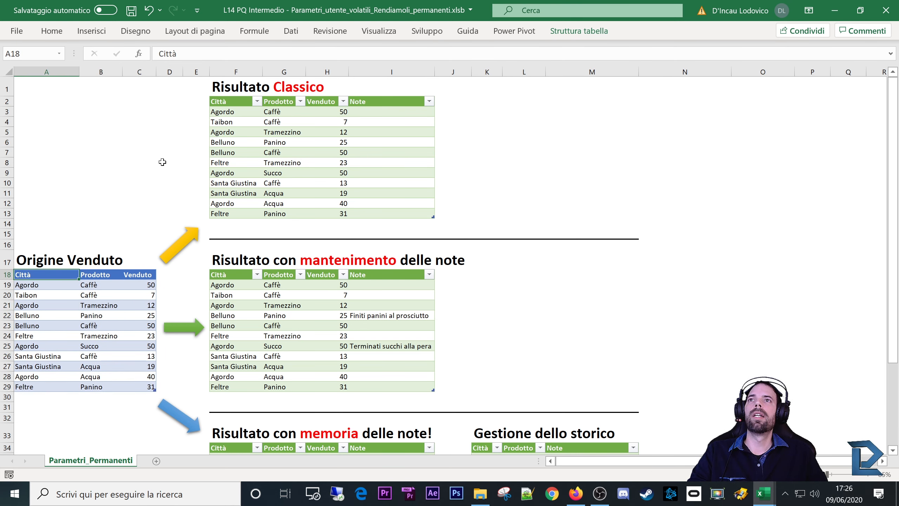
left_click_drag(223, 102, 321, 219)
left_click(100, 305)
left_click_drag(376, 106, 375, 214)
left_click(369, 102)
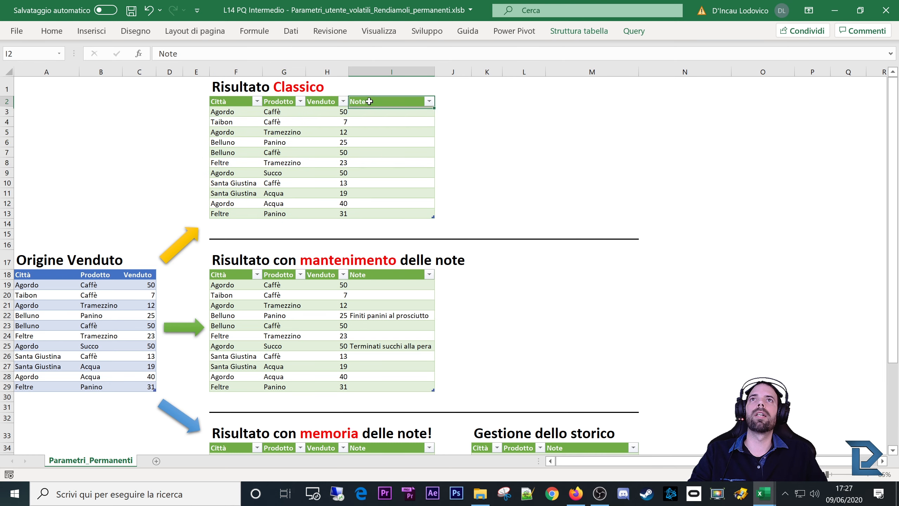
Enter test notes in the Risultato Classico Note column: adfasdfas in I3, asdfasd in I4 and I10, asdfasdf in I7, sdfasdf in I8 and I13.
left_click(370, 113)
type("adfasdfas")
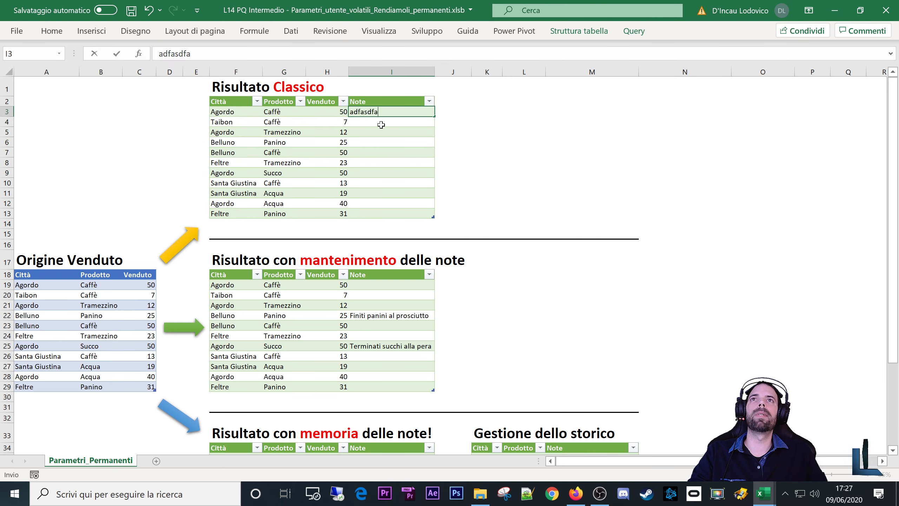
left_click(379, 122)
type("asdfasd")
left_click(373, 153)
type("asdfasdf")
left_click(373, 183)
type("asdfasd")
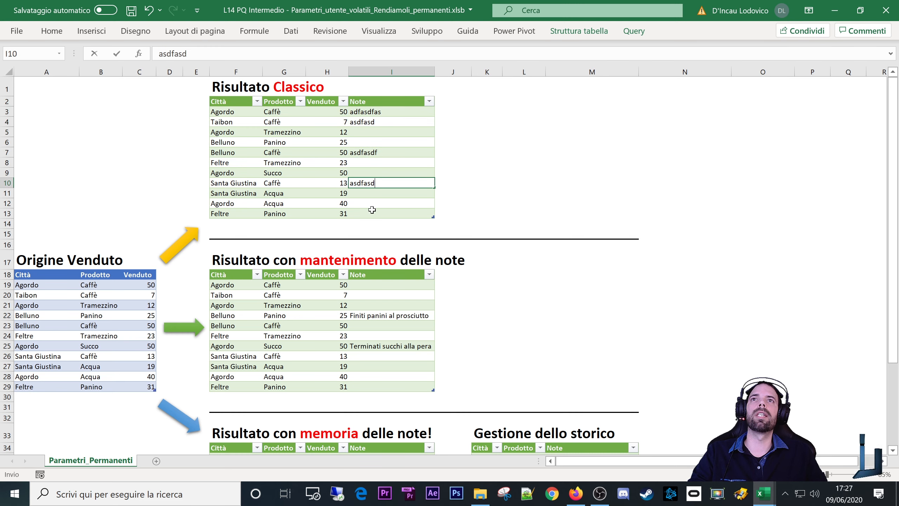
left_click(369, 214)
type("sdfasdf")
left_click(366, 163)
type("sdfasdf")
left_click(333, 192)
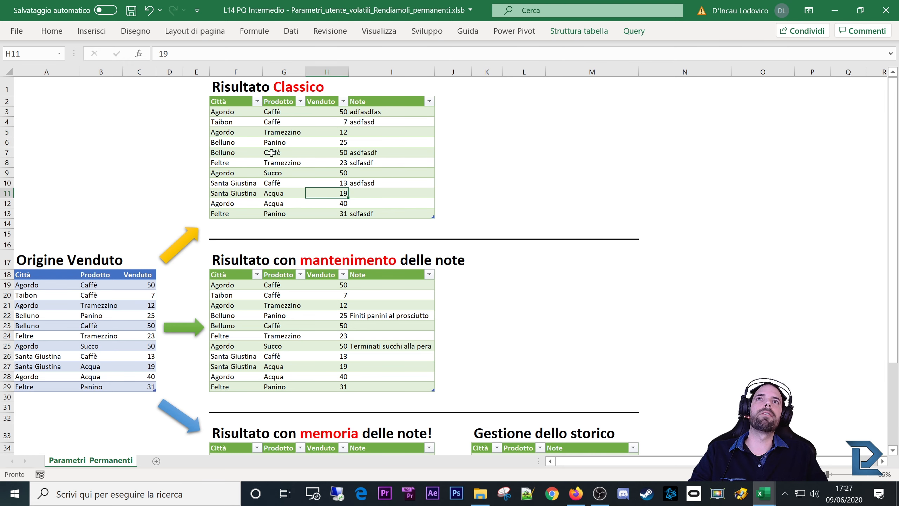
Refresh the query data of the Risultato Classico table.
left_click_drag(367, 109, 370, 209)
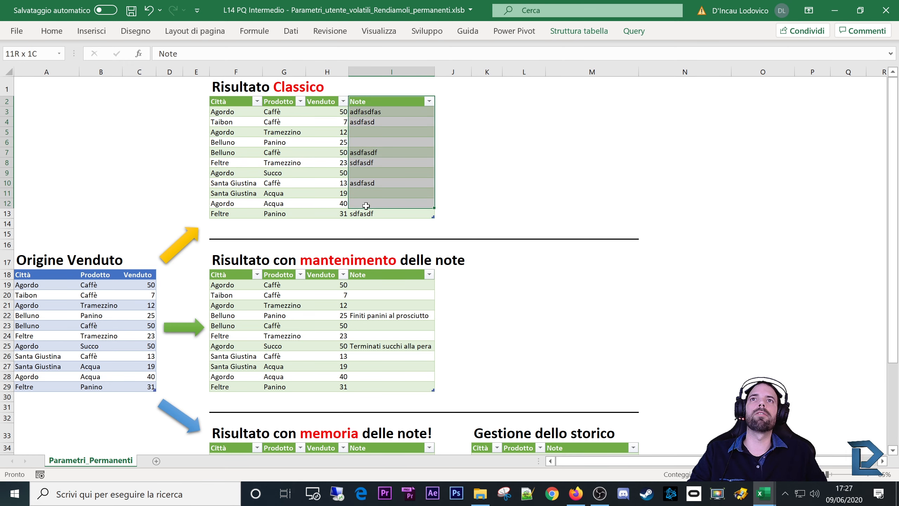
left_click(332, 172)
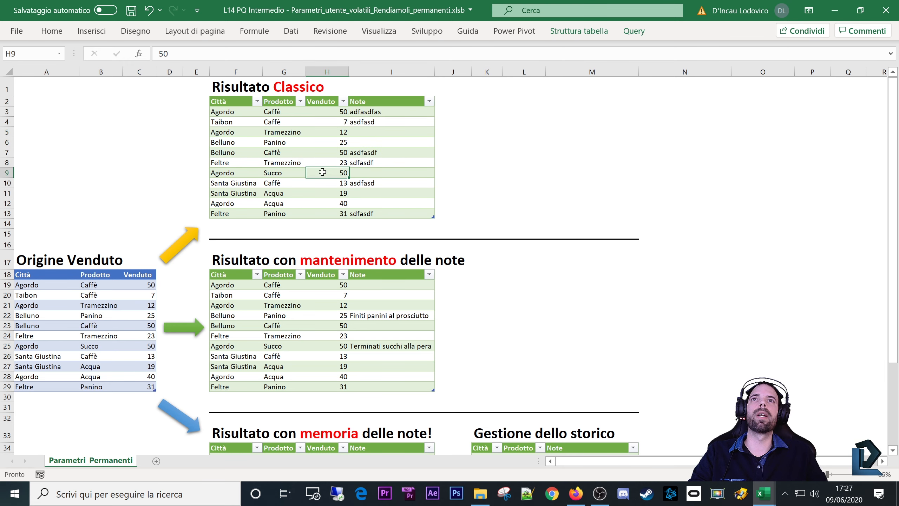
right_click(310, 141)
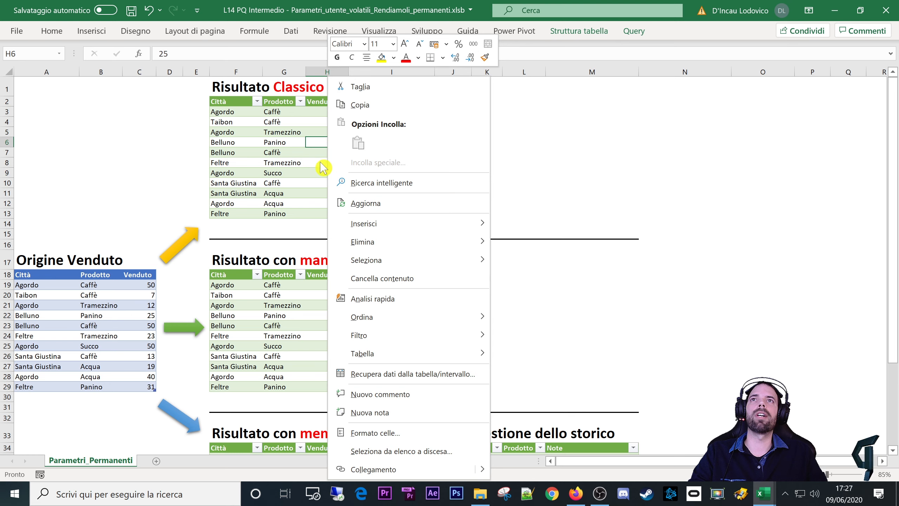
left_click(362, 209)
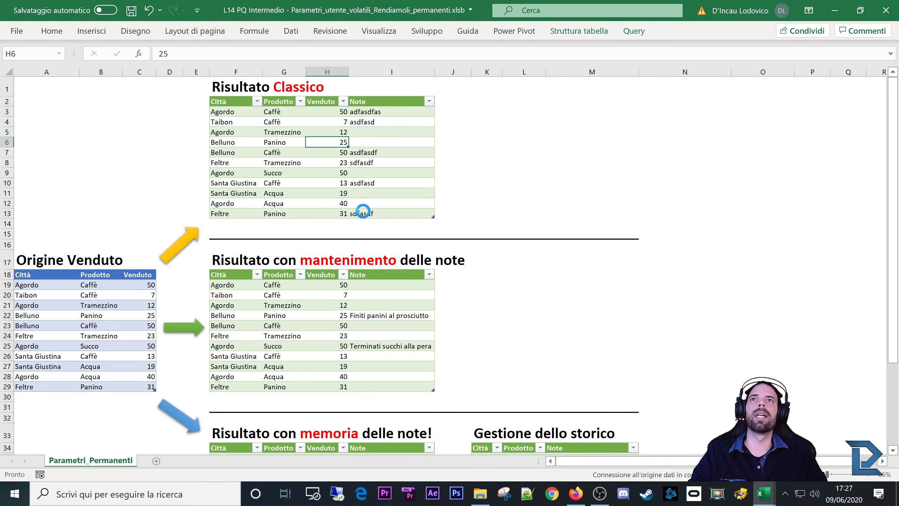
Check which notes the Risultato Classico table's Note column holds after the refresh.
left_click_drag(368, 112, 371, 211)
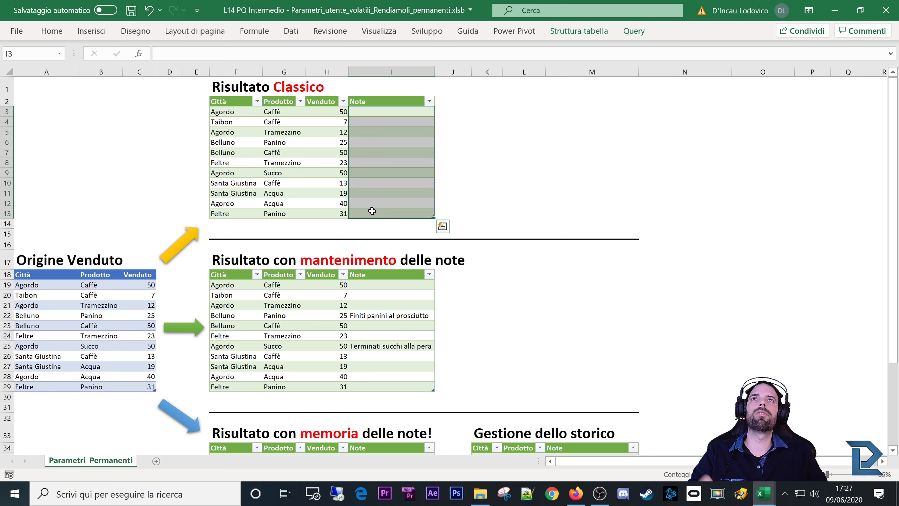
left_click(367, 144)
left_click(371, 184)
left_click(376, 131)
left_click(365, 173)
left_click(363, 206)
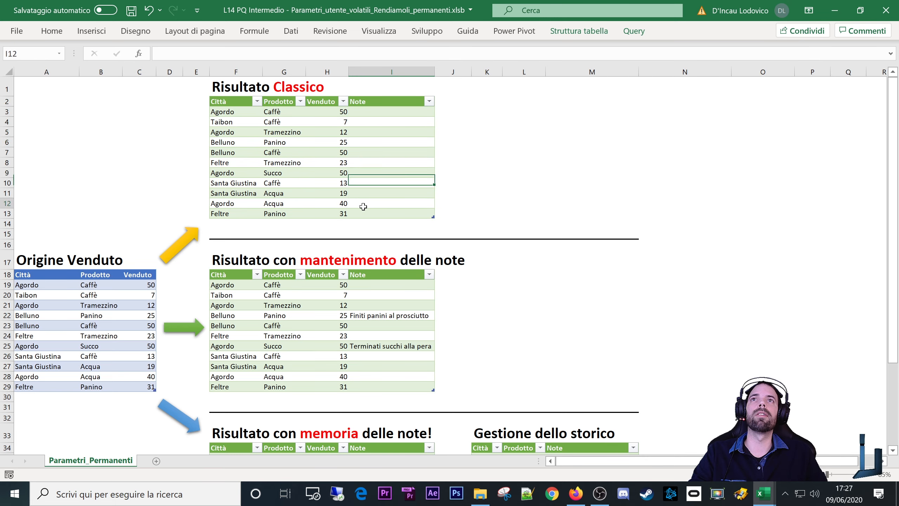
left_click(361, 144)
left_click(371, 183)
left_click(375, 122)
left_click(367, 163)
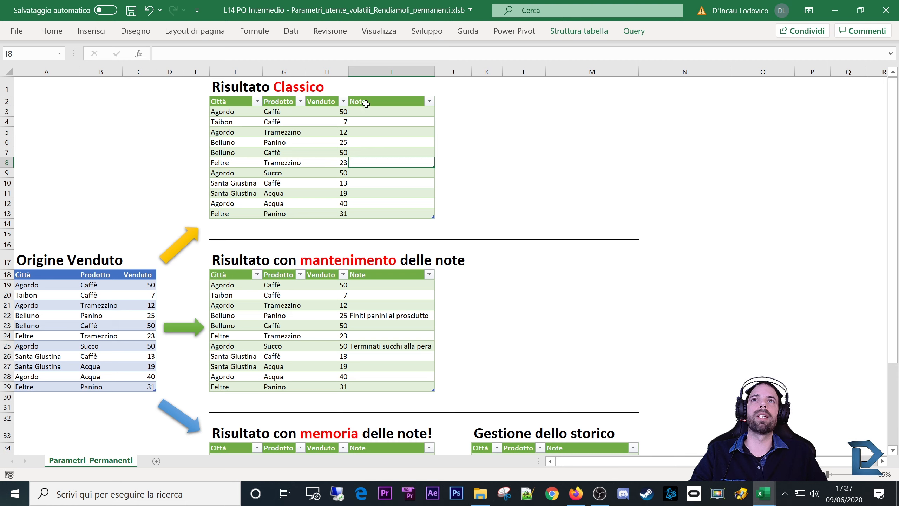
left_click_drag(380, 112, 357, 214)
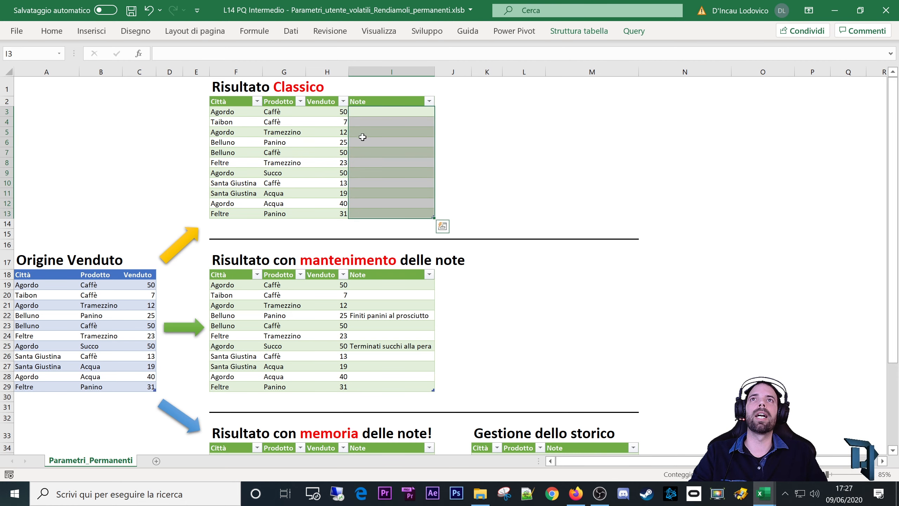
key("Down")
key("Down")
left_click(366, 181)
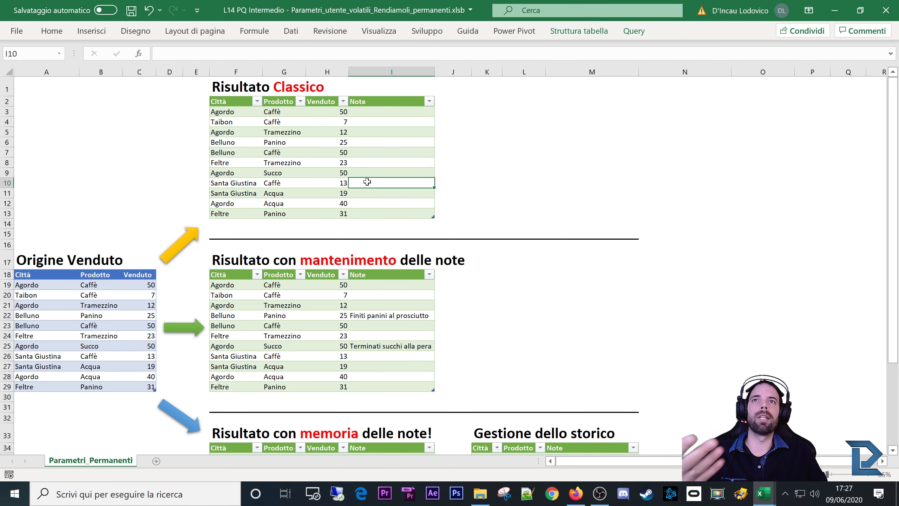
left_click_drag(373, 108, 379, 212)
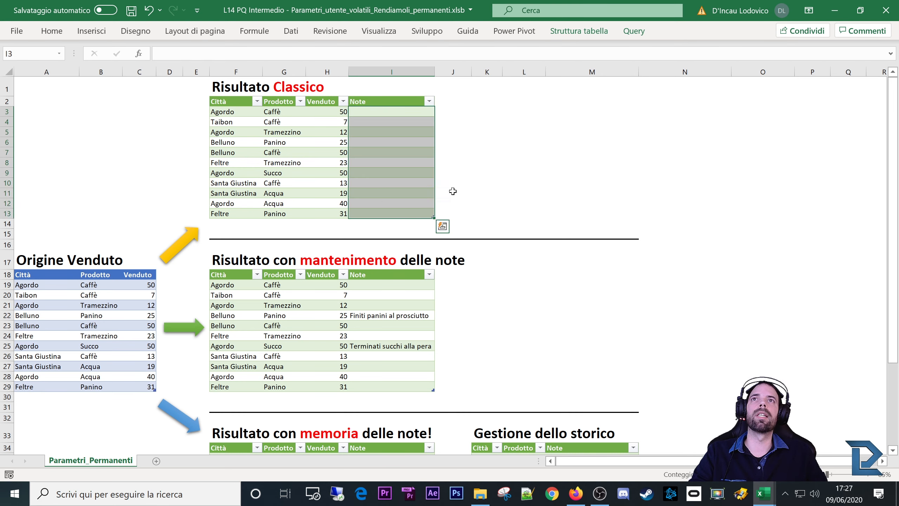
left_click(374, 182)
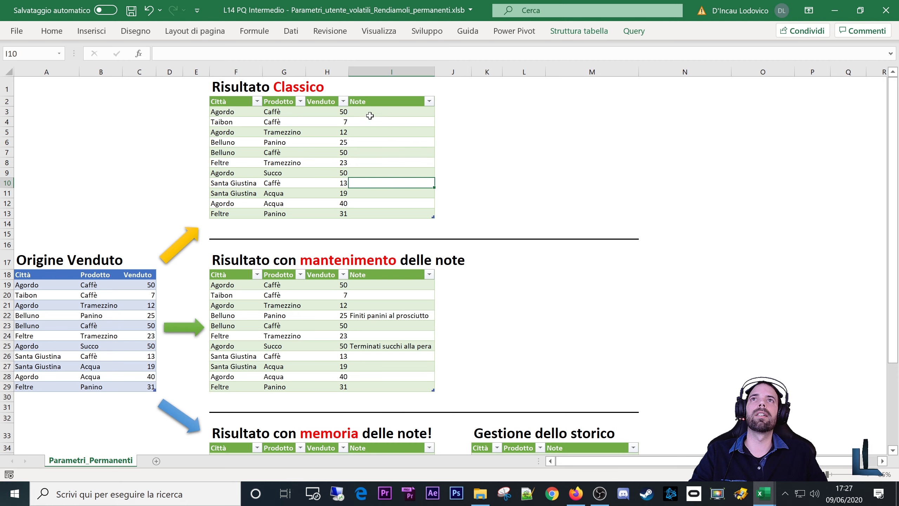
left_click_drag(370, 115, 375, 212)
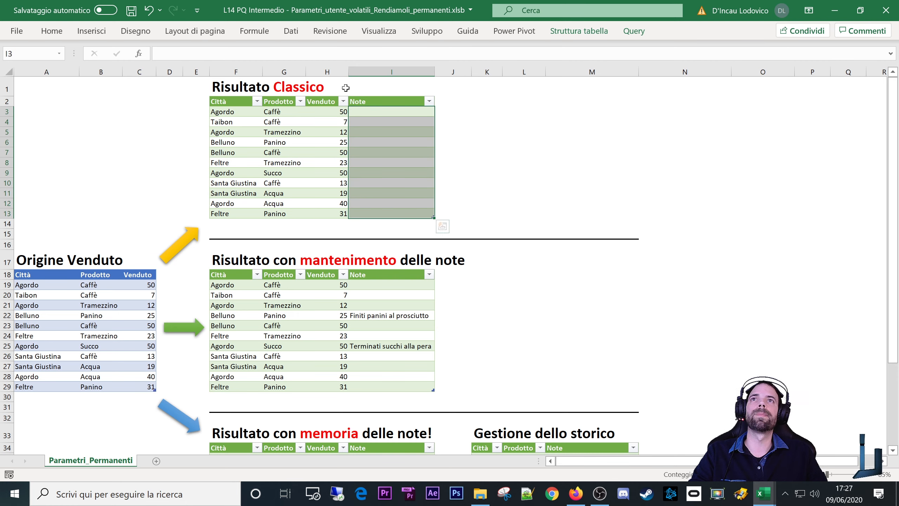
left_click(360, 162)
Copy the note "Cambiato filtri" from the memoria table's first row into the first Note cell of the mantenimento table.
left_click(264, 312)
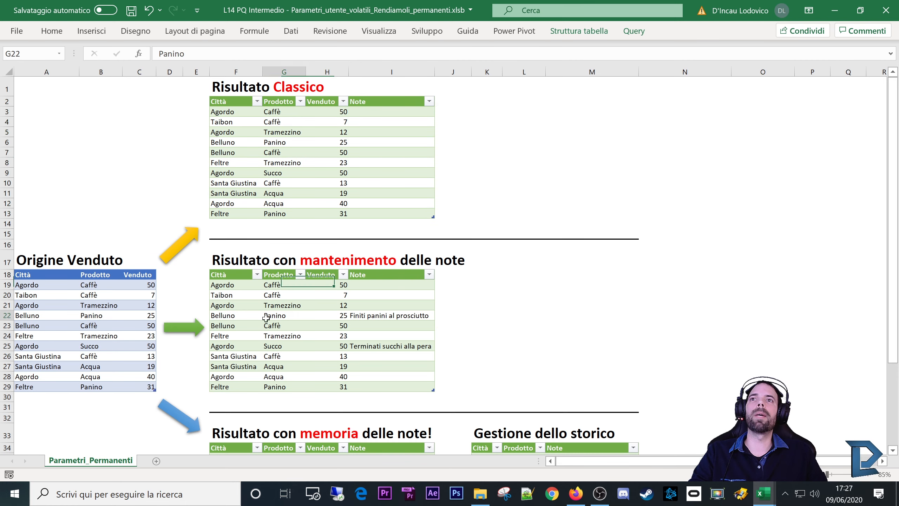
left_click_drag(239, 275, 380, 385)
scroll(376, 357, "down", 2)
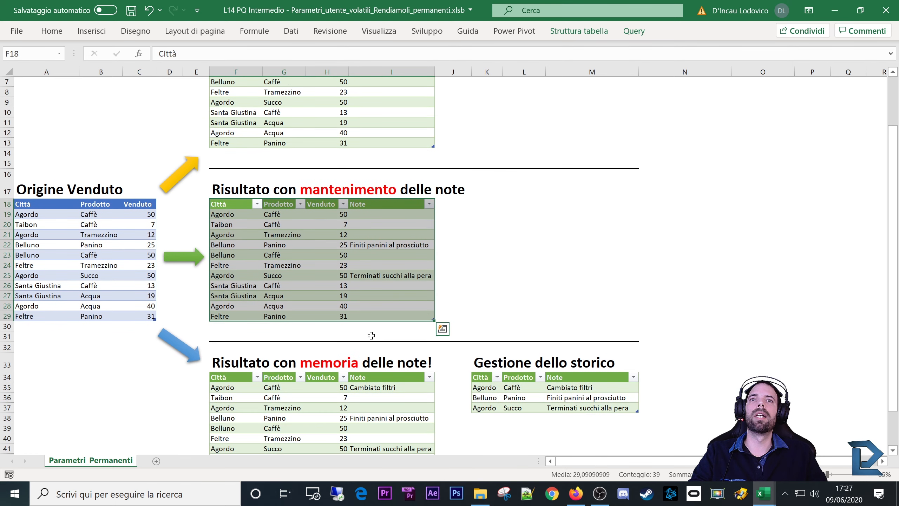
left_click(371, 390)
key("ctrl+c")
right_click(363, 212)
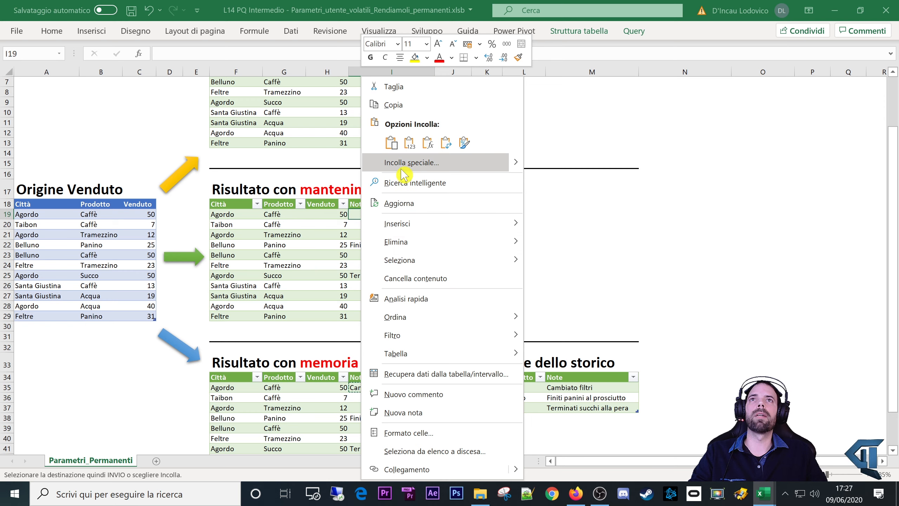
left_click(405, 151)
left_click(327, 255)
key("Escape")
Review the rows and the notes in the Risultato con mantenimento delle note table.
scroll(317, 263, "up", 1)
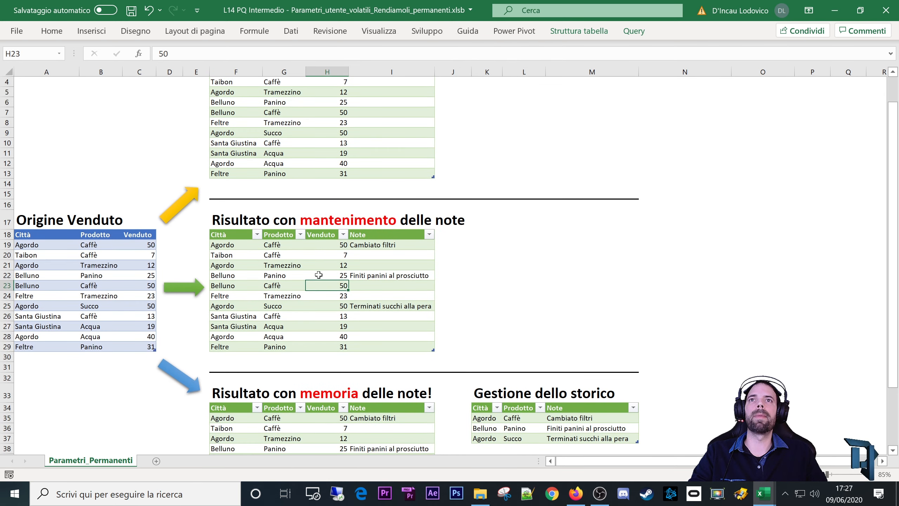
left_click(248, 263)
left_click(321, 267)
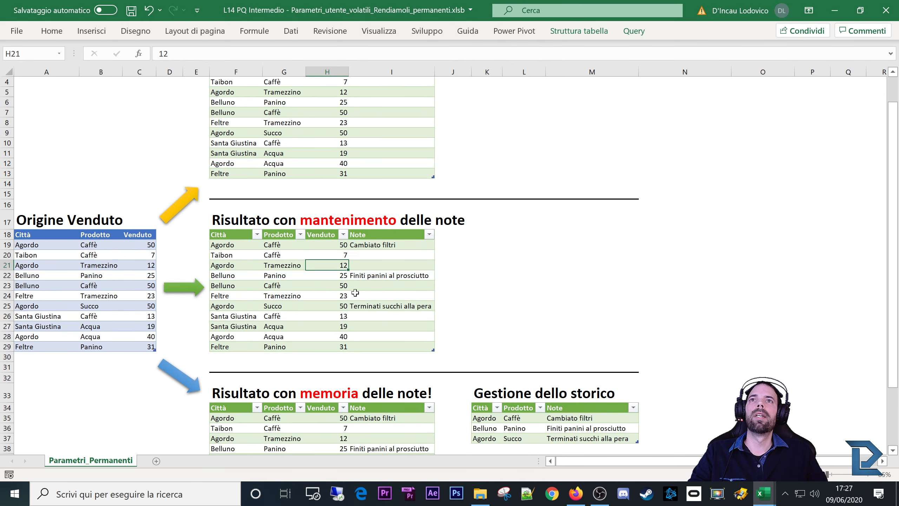
left_click(404, 244)
left_click(377, 277)
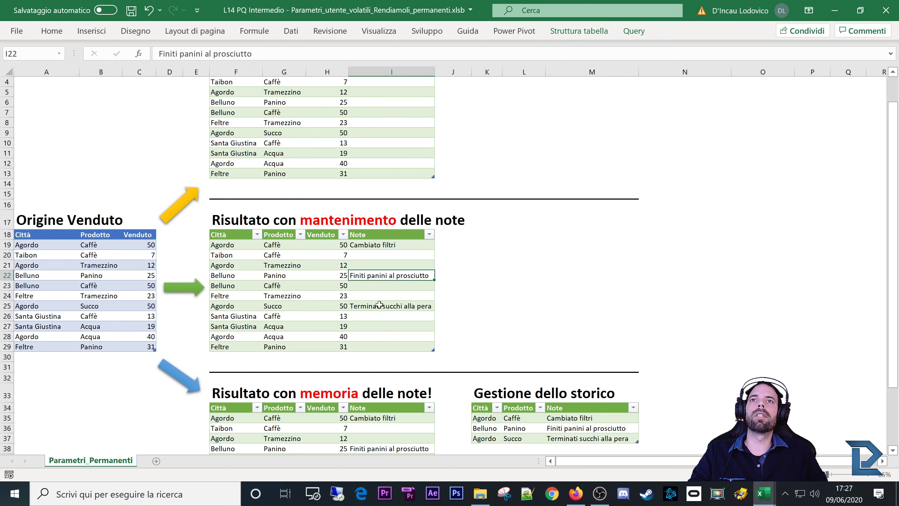
left_click(377, 305)
left_click(376, 276)
left_click(374, 243)
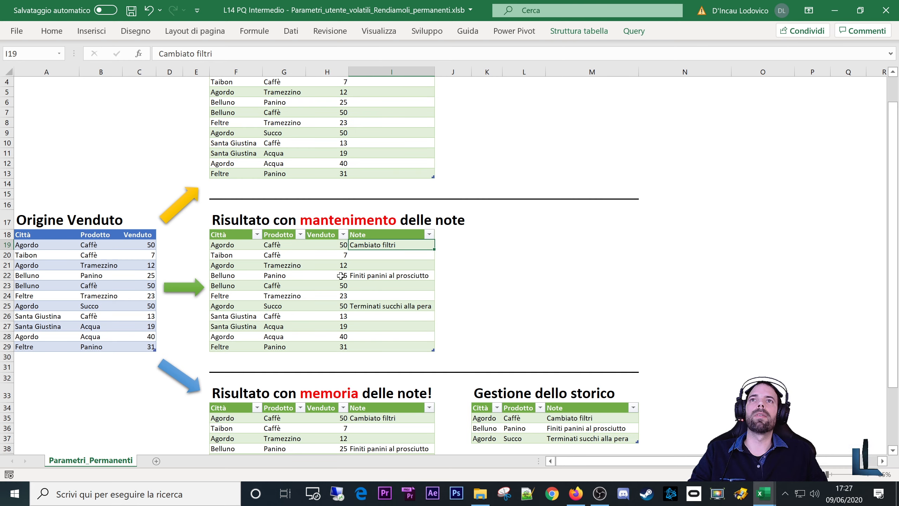
Refresh the mantenimento table's query data and compare its Note column with the Belluno rows in Origine Venduto.
right_click(334, 261)
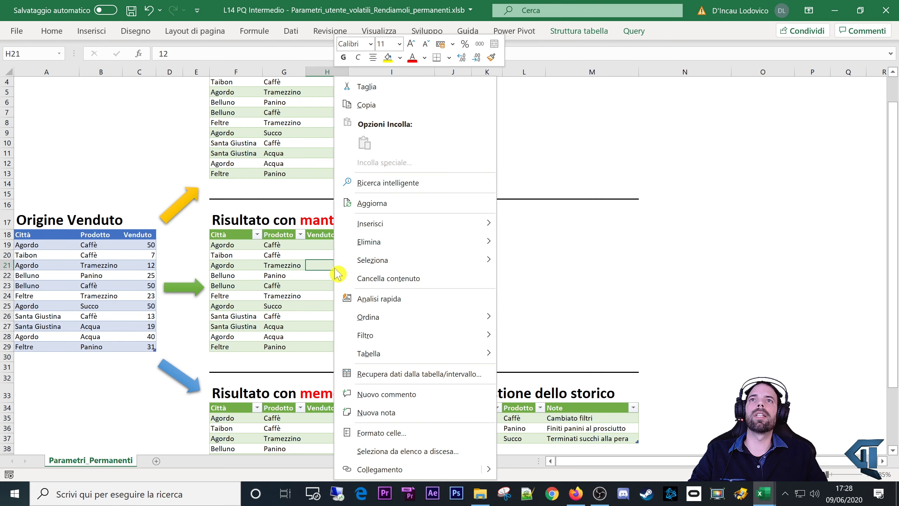
left_click(361, 209)
left_click_drag(387, 246, 377, 333)
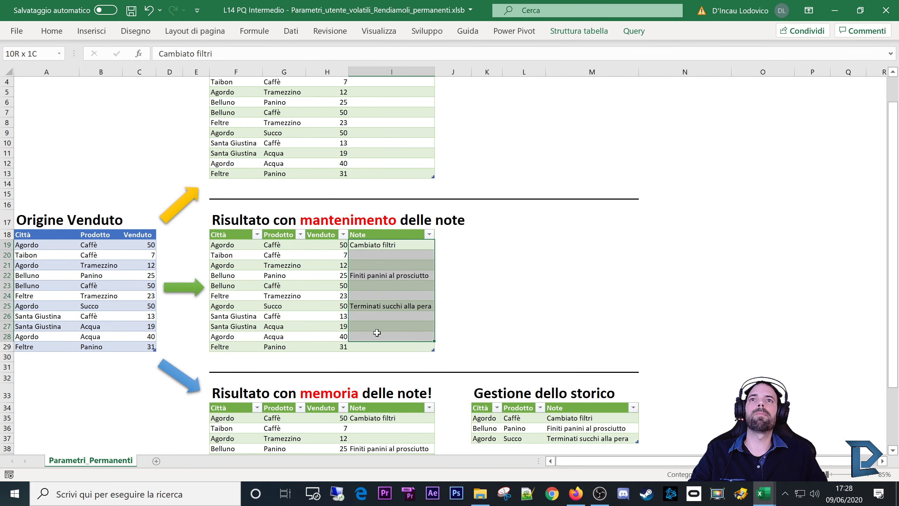
left_click_drag(52, 273, 106, 285)
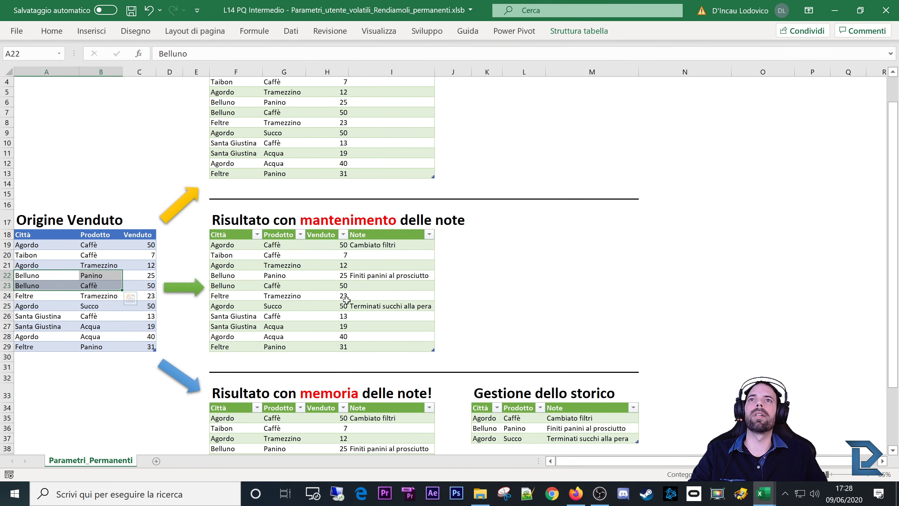
Delete the note in the first row of the mantenimento table and refresh that table's query data.
left_click_drag(397, 236, 236, 344)
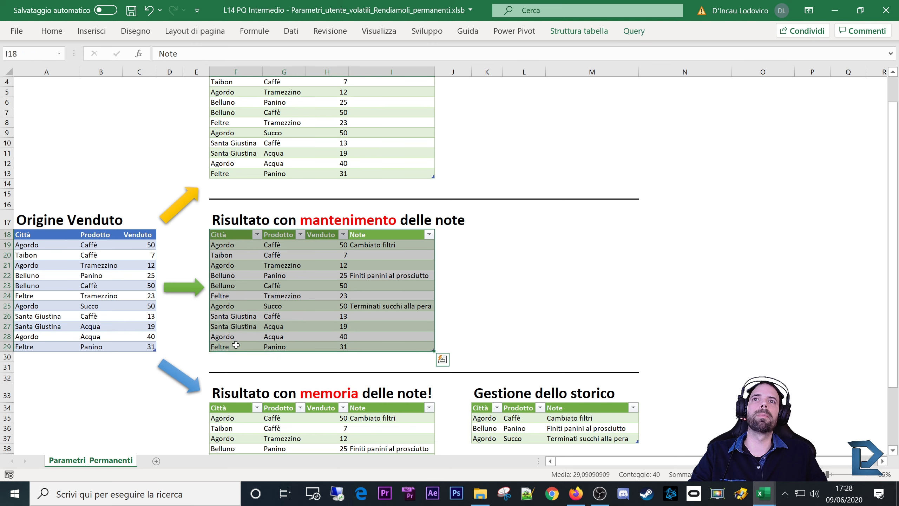
left_click_drag(374, 245, 359, 344)
left_click_drag(373, 245, 373, 314)
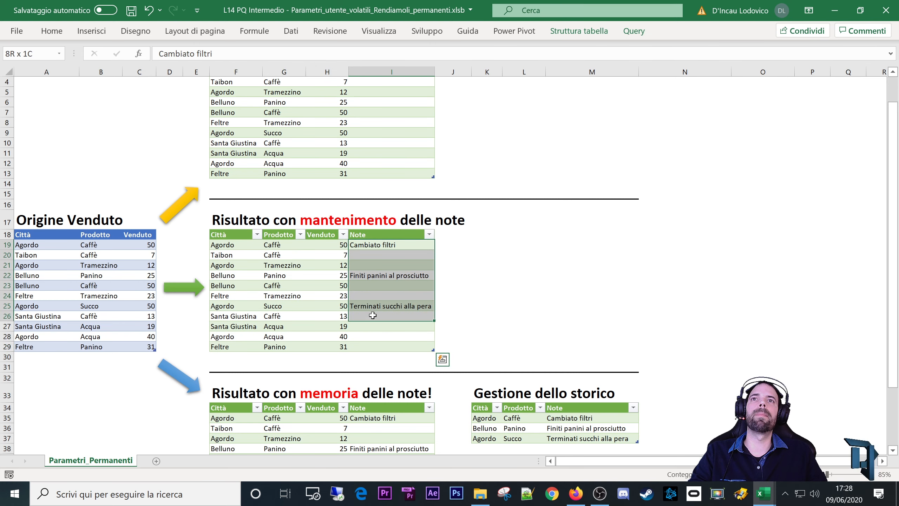
left_click(368, 244)
key("Delete")
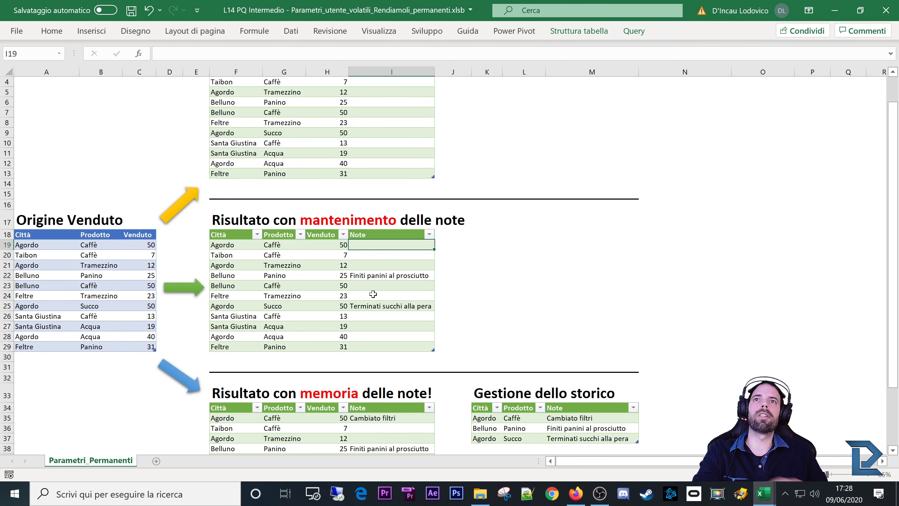
right_click(370, 265)
left_click(404, 201)
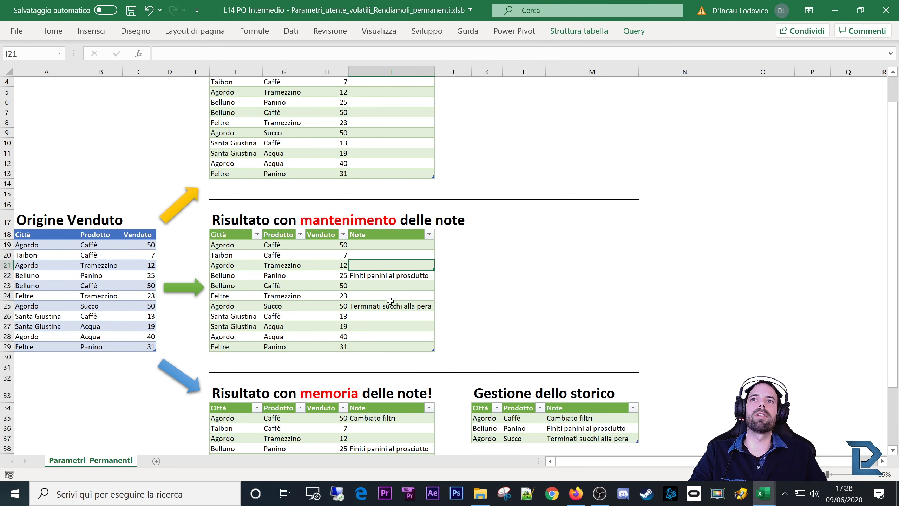
Copy the first-row note "Cambiato filtri" from the memoria table back into the mantenimento table's first Note cell.
left_click(376, 421)
key("ctrl+c")
right_click(379, 244)
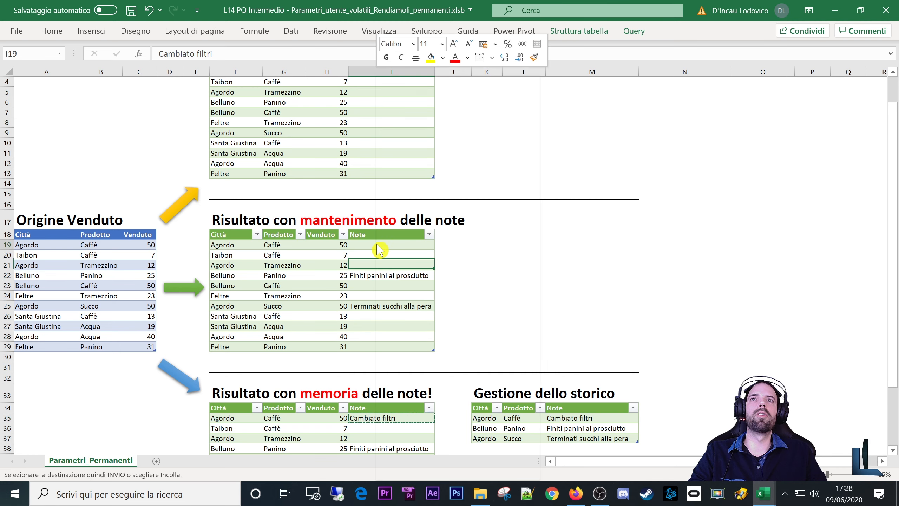
left_click(424, 144)
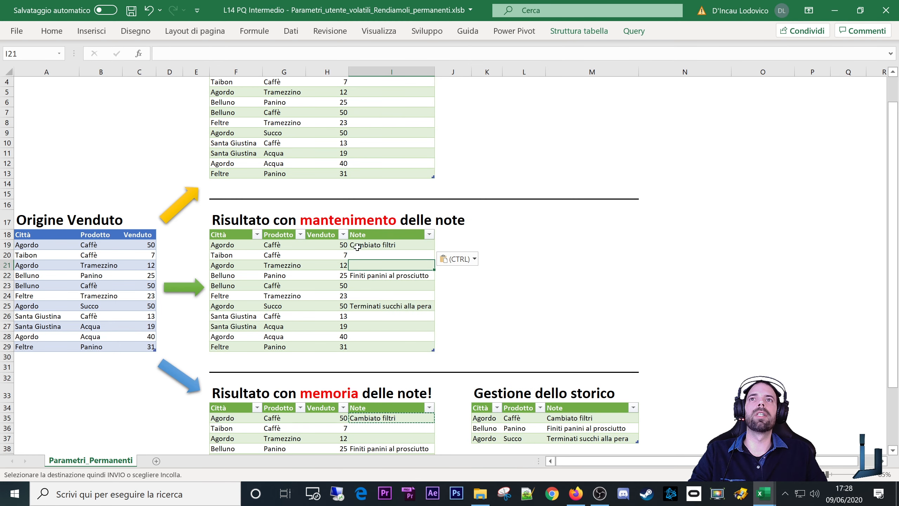
Clear the city, product and sales values from the first row of the Origine Venduto table.
left_click_drag(48, 246, 131, 245)
key("Delete")
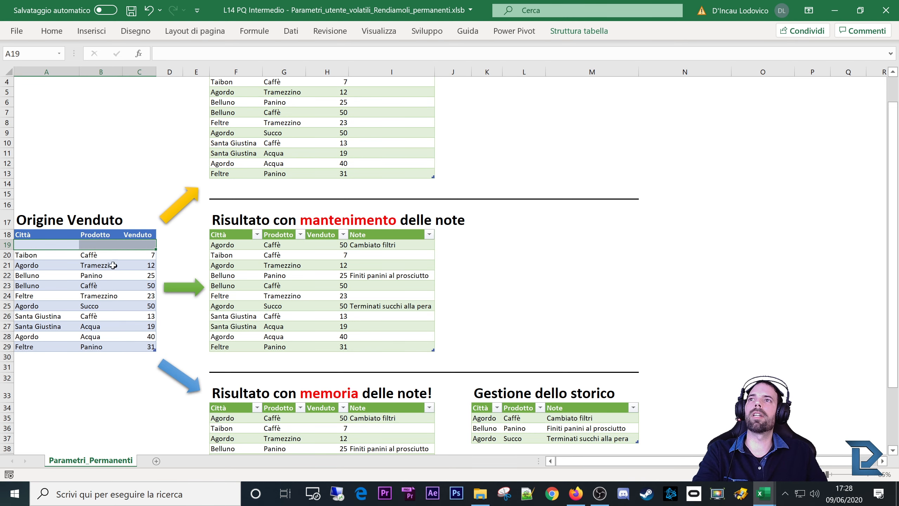
key("Down")
key("Down")
Refresh the mantenimento table from the cleared source and compare its first row and notes with Origine Venduto.
left_click_drag(215, 245, 331, 242)
right_click(393, 269)
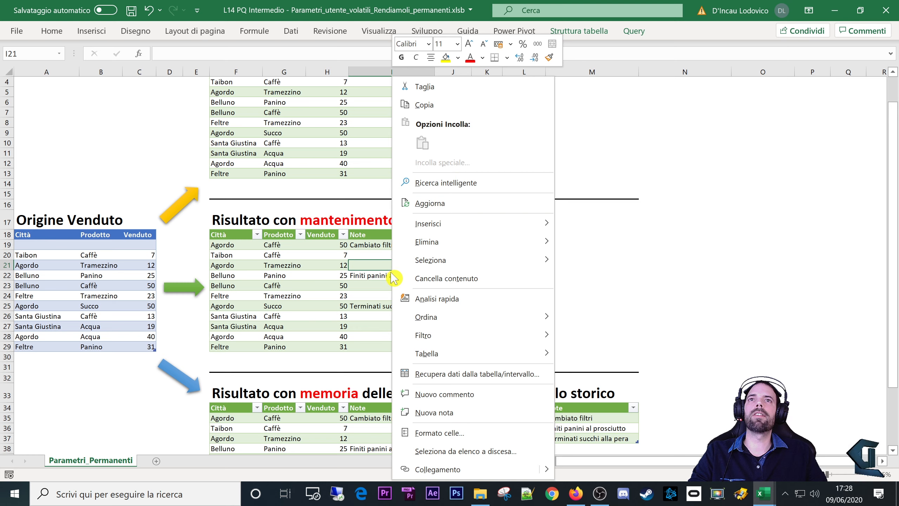
left_click(457, 203)
left_click_drag(259, 244, 365, 244)
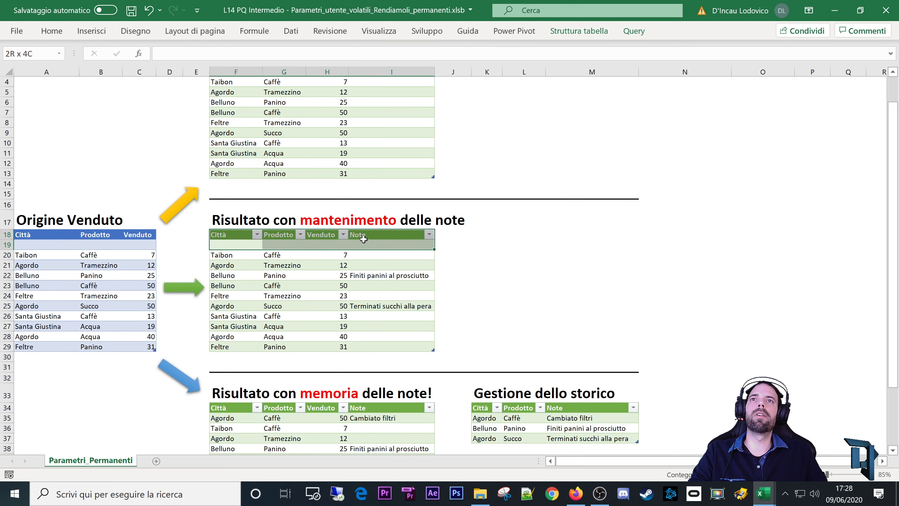
left_click_drag(45, 245, 138, 244)
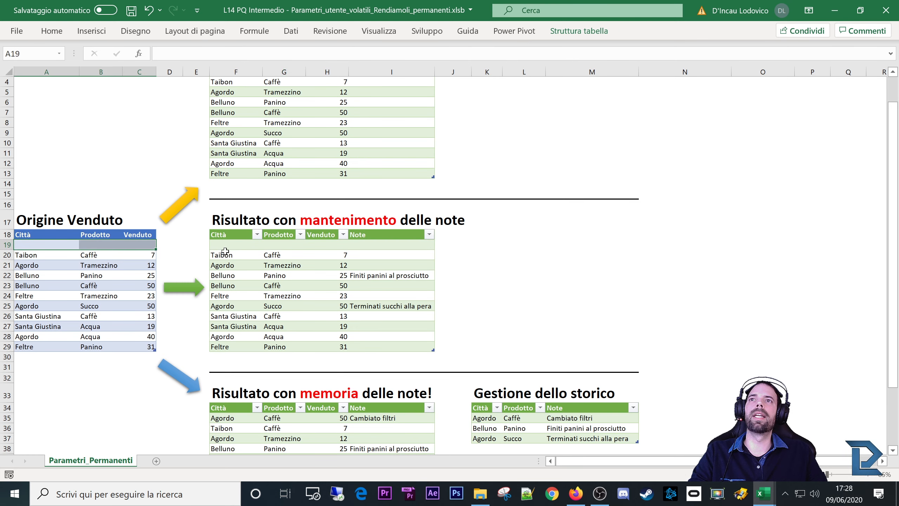
left_click_drag(223, 245, 340, 244)
left_click(388, 244)
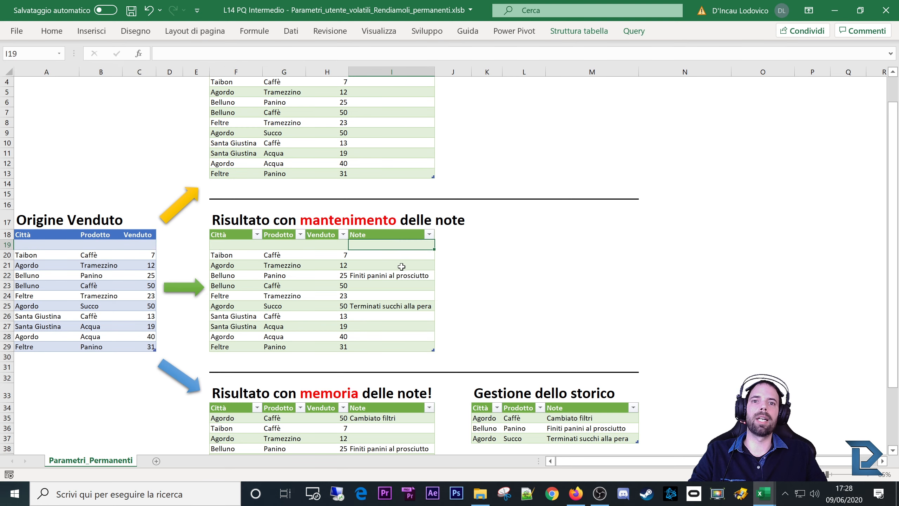
left_click(393, 275)
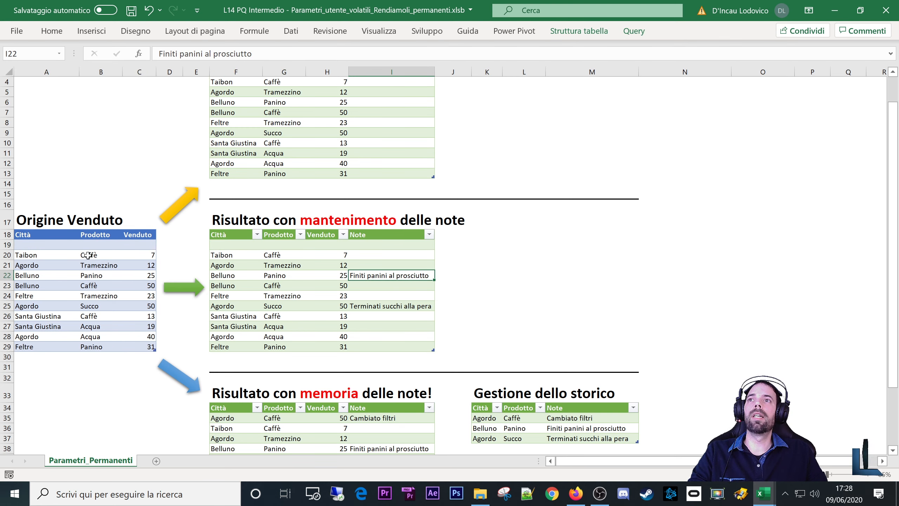
Copy Agordo, Caffè and 50 from the memoria table's first row into the empty first row of Origine Venduto.
left_click_drag(225, 417, 338, 418)
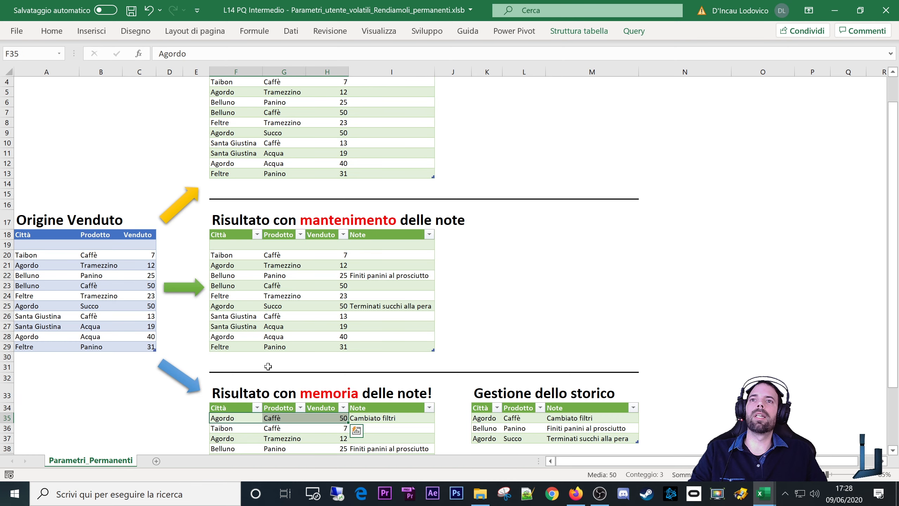
key("ctrl+c")
right_click(47, 247)
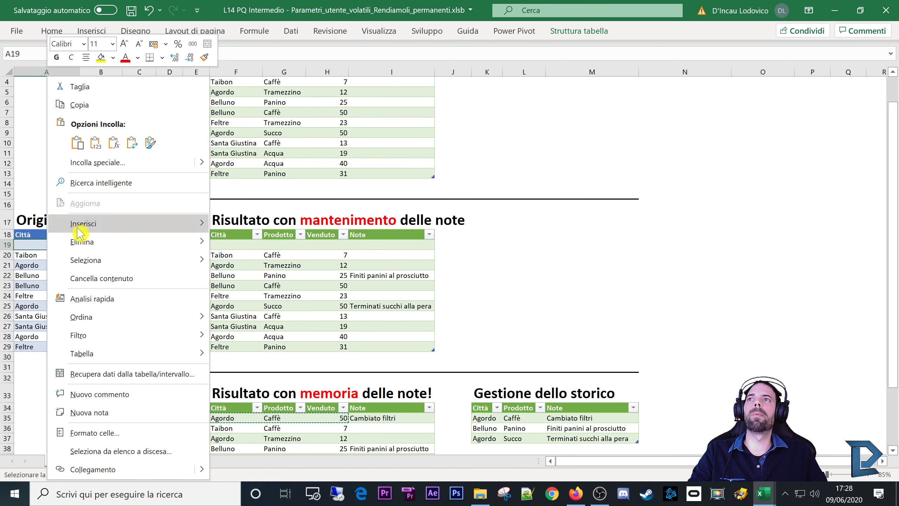
left_click(90, 145)
left_click(83, 245)
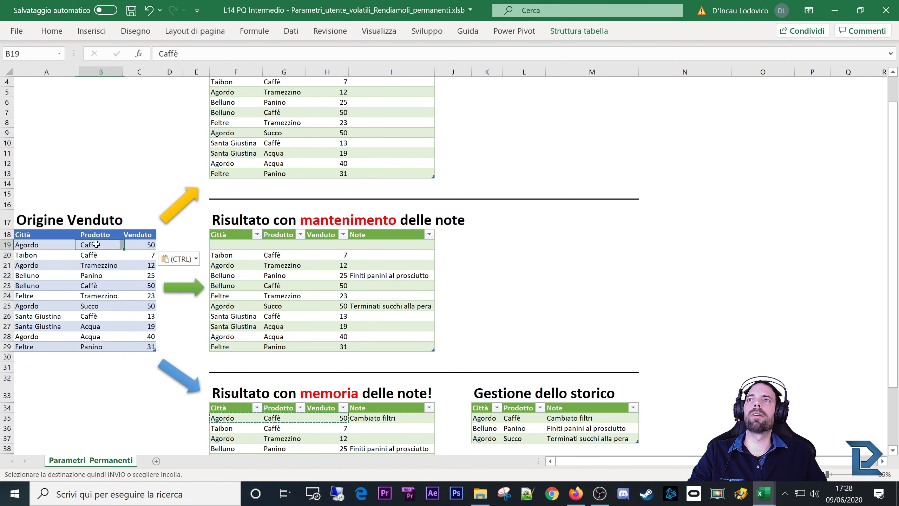
key("Right")
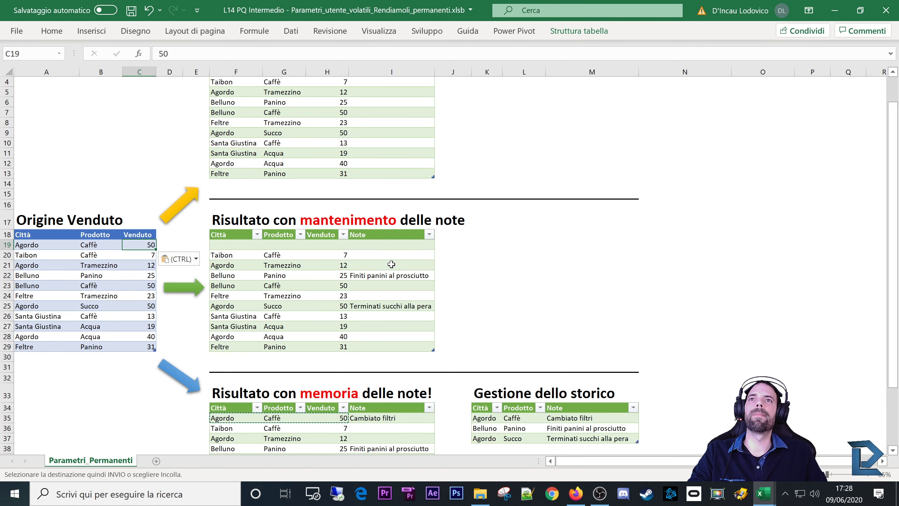
Refresh the mantenimento table with the restored source row and check its first row, including the Note cell.
right_click(366, 264)
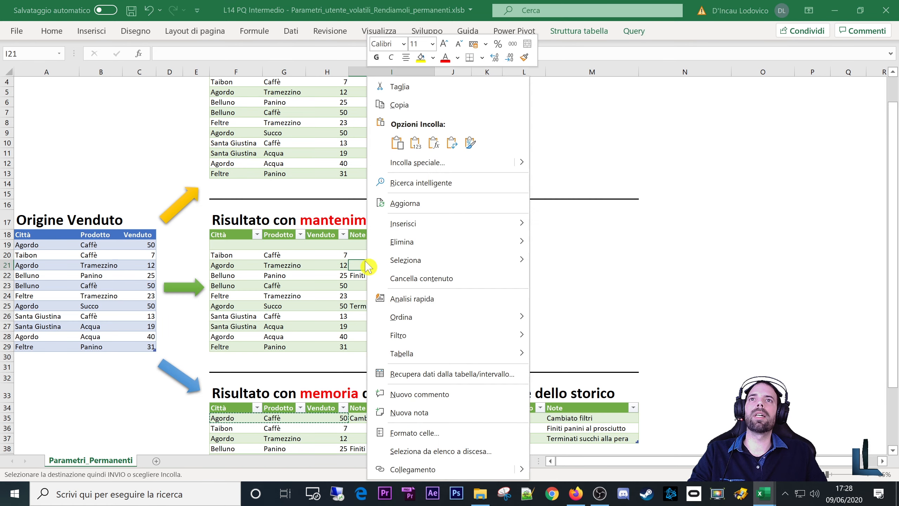
left_click(421, 203)
left_click(235, 248)
left_click_drag(264, 245, 318, 246)
left_click(366, 244)
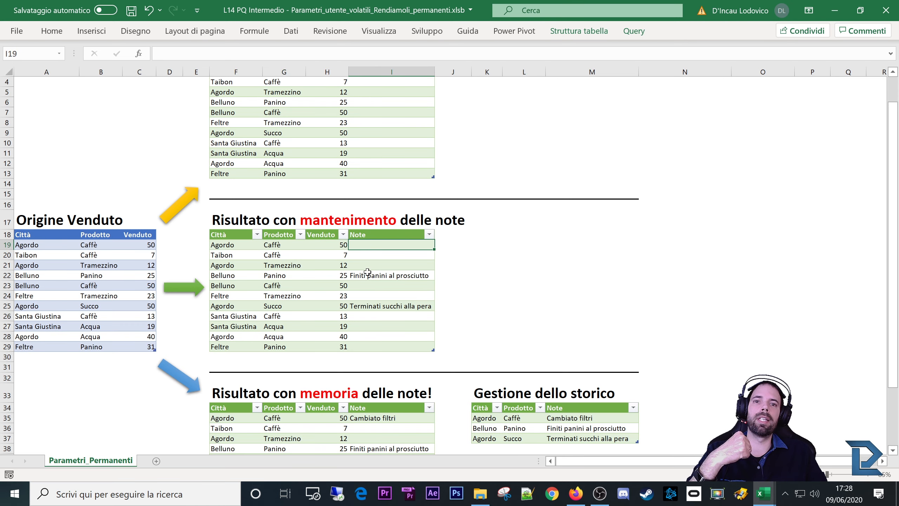
Compare the city and product combinations in Origine Venduto with the rows and notes of the mantenimento table.
left_click_drag(57, 245, 116, 243)
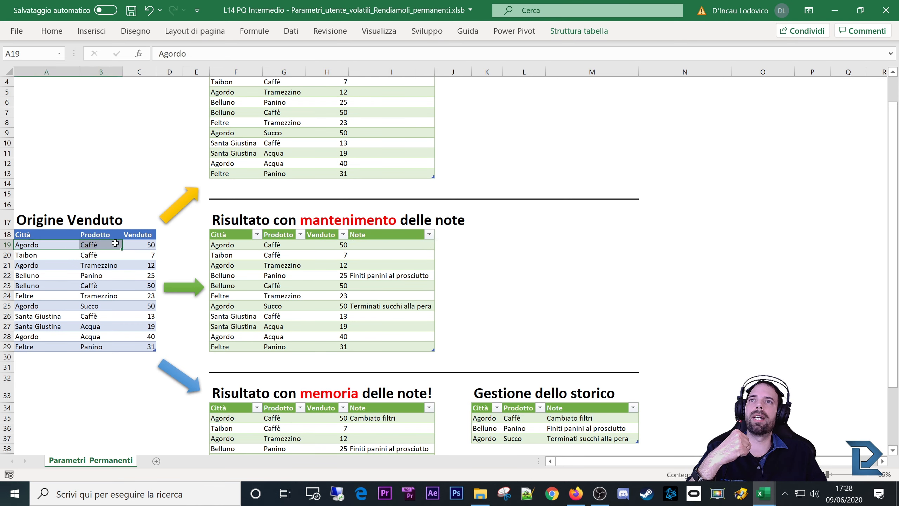
left_click(376, 246)
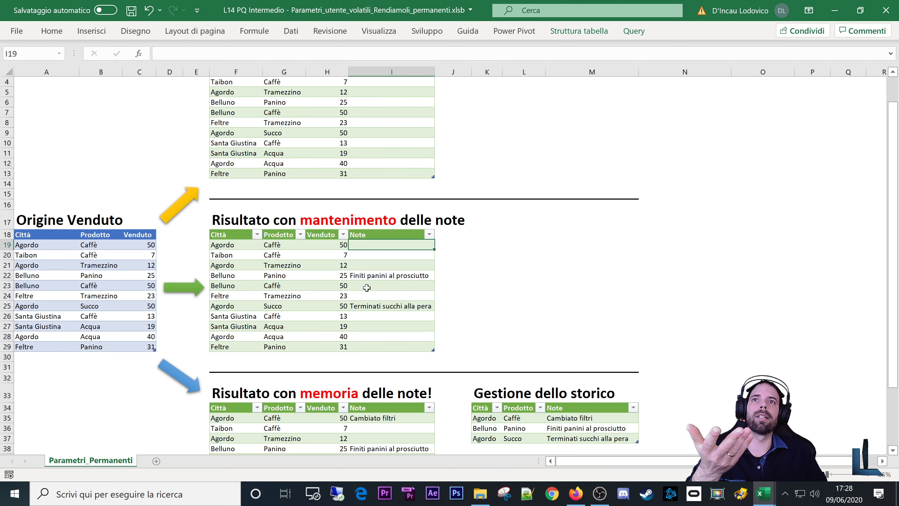
left_click_drag(372, 276, 375, 308)
left_click(58, 263)
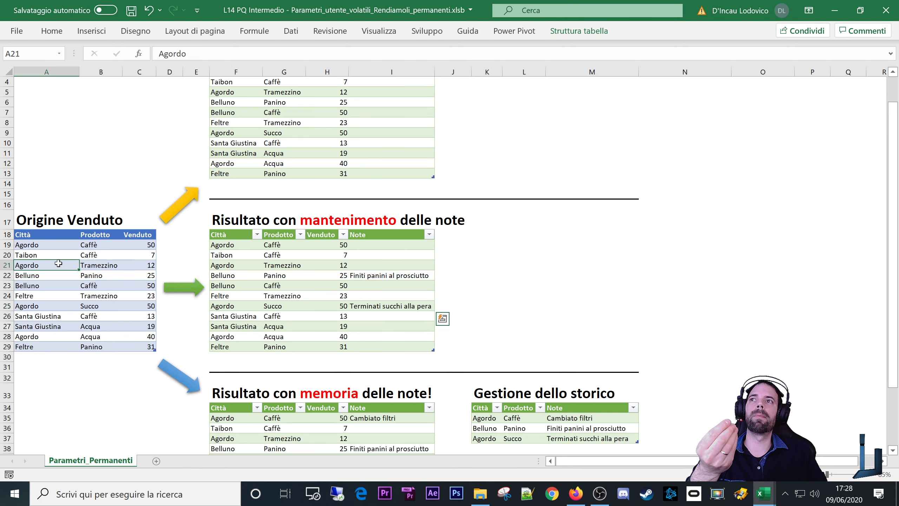
left_click_drag(58, 263, 105, 265)
left_click_drag(42, 294, 104, 306)
left_click_drag(39, 326, 106, 316)
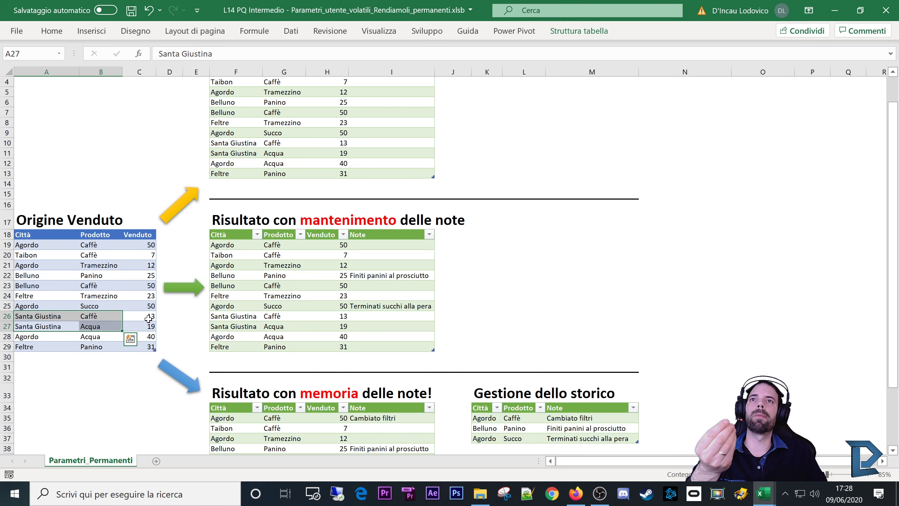
left_click_drag(369, 277, 376, 313)
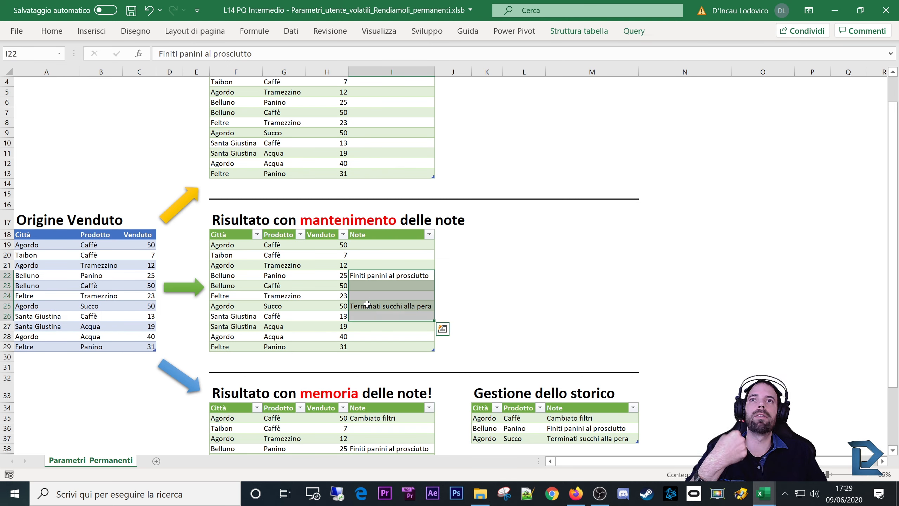
left_click_drag(227, 235, 387, 348)
left_click_drag(377, 245, 372, 326)
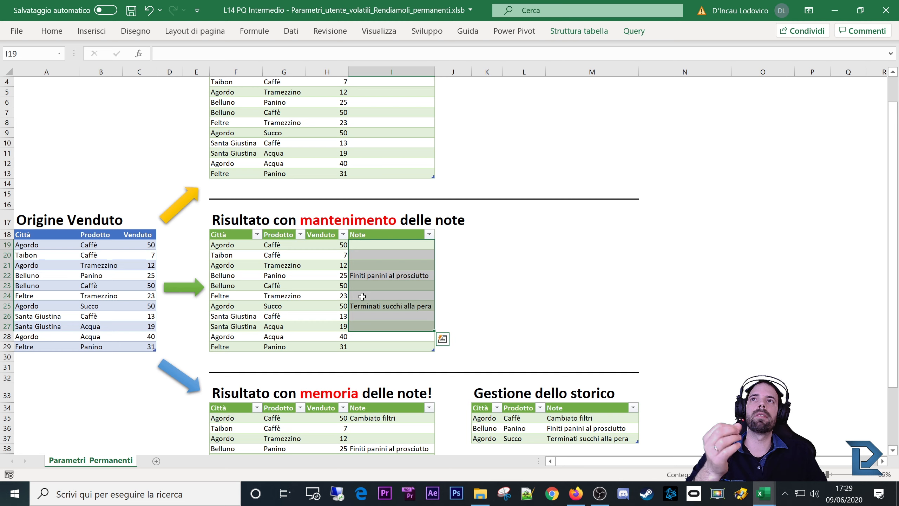
left_click_drag(367, 279, 372, 324)
left_click(340, 265)
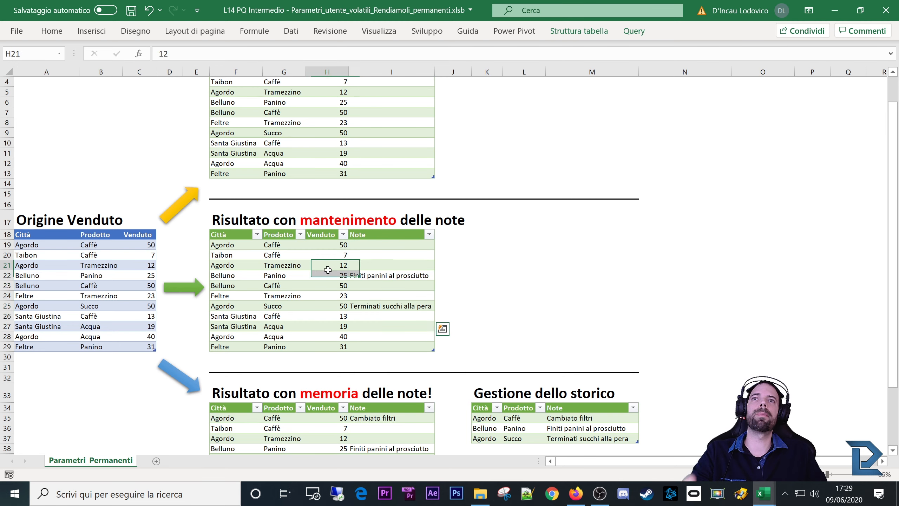
Refresh the mantenimento table's query data once more and check its Note column.
left_click(375, 276)
right_click(370, 255)
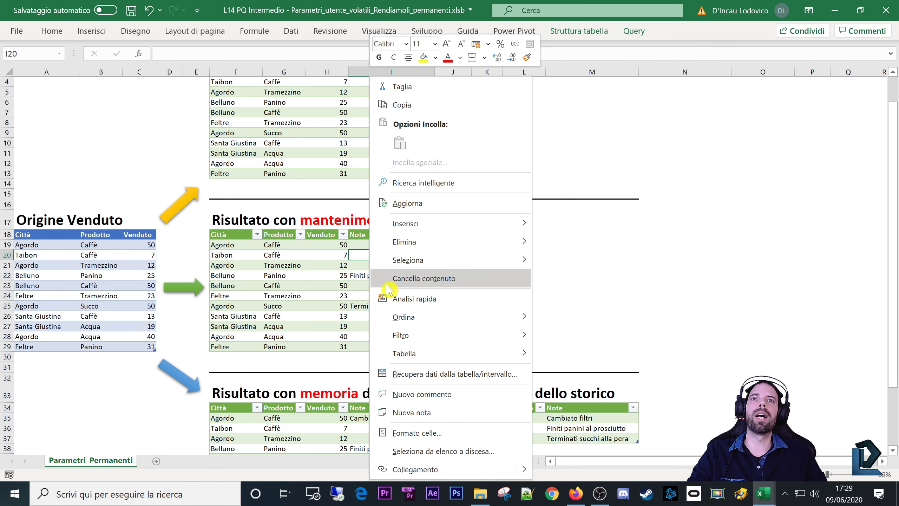
left_click(403, 204)
left_click(352, 288)
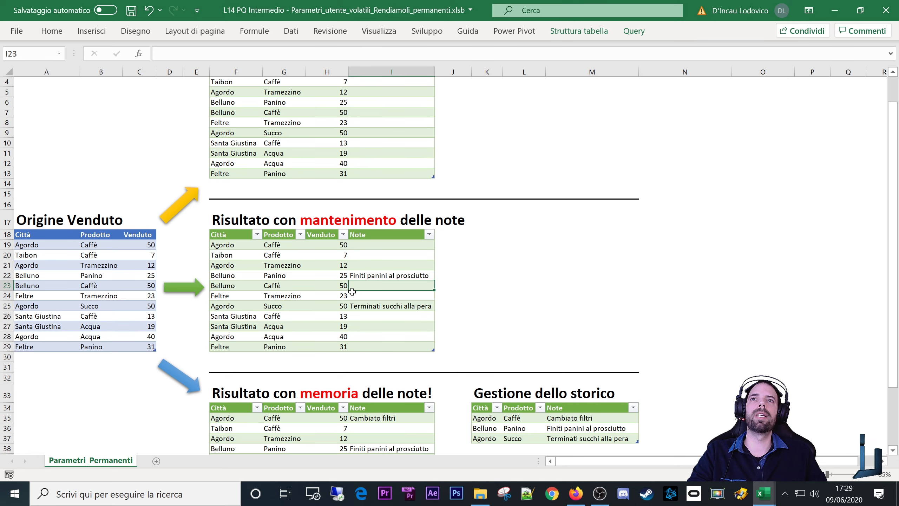
Examine the notes in the Risultato con memoria table and compare them with the Gestione dello storico table.
scroll(317, 326, "down", 3)
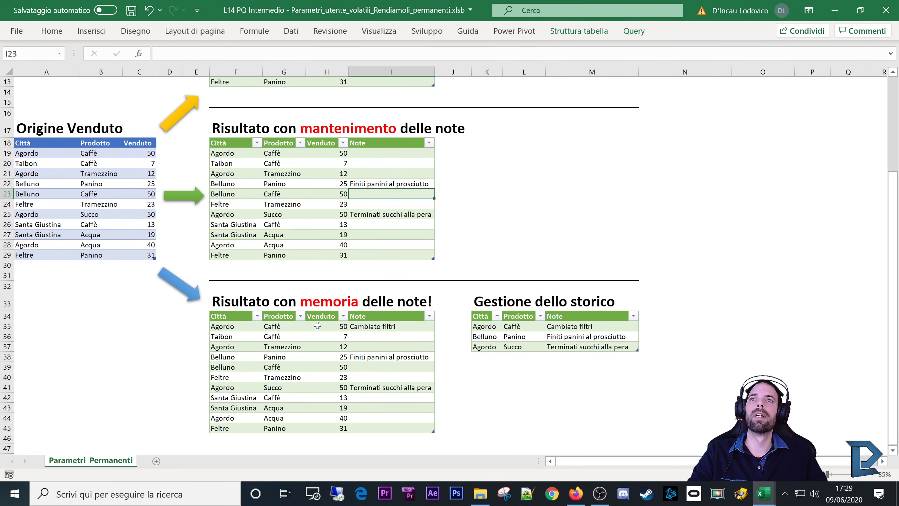
left_click(241, 330)
left_click_drag(227, 319, 392, 430)
left_click(354, 367)
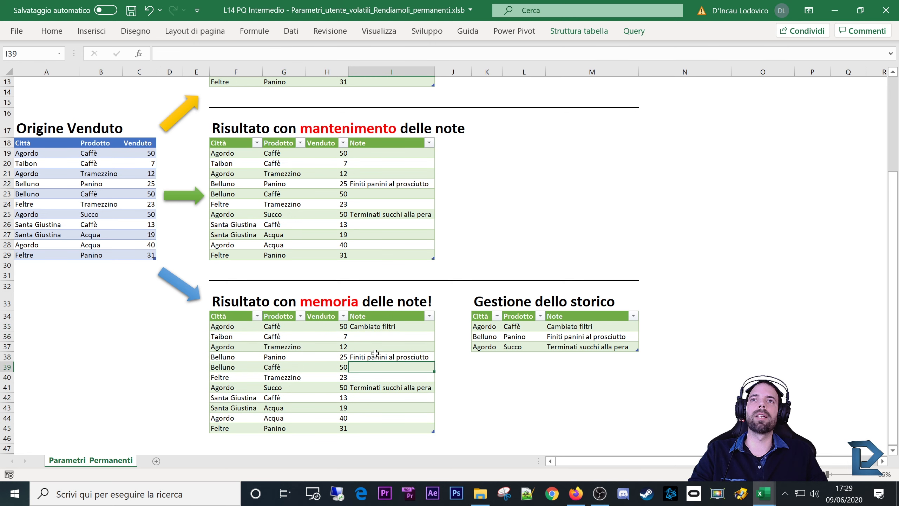
left_click(380, 325)
left_click_drag(381, 325, 389, 387)
left_click_drag(486, 325, 602, 355)
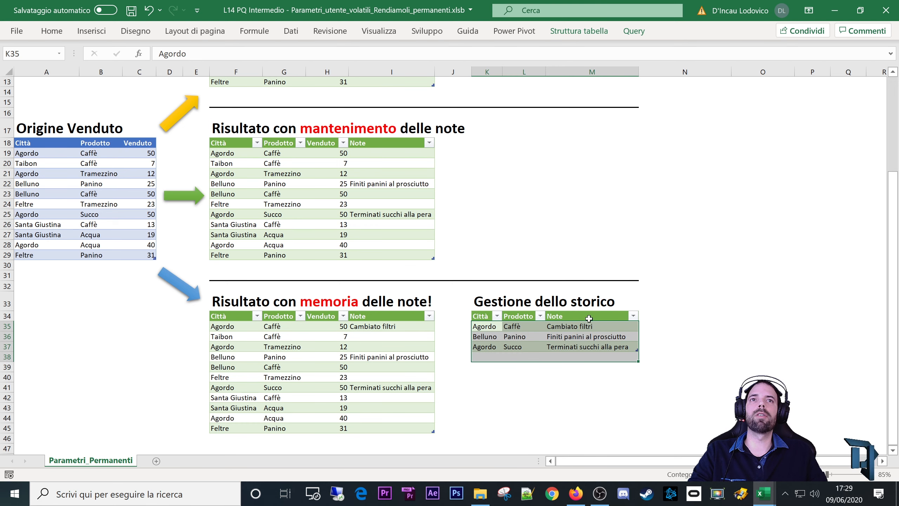
left_click(337, 345)
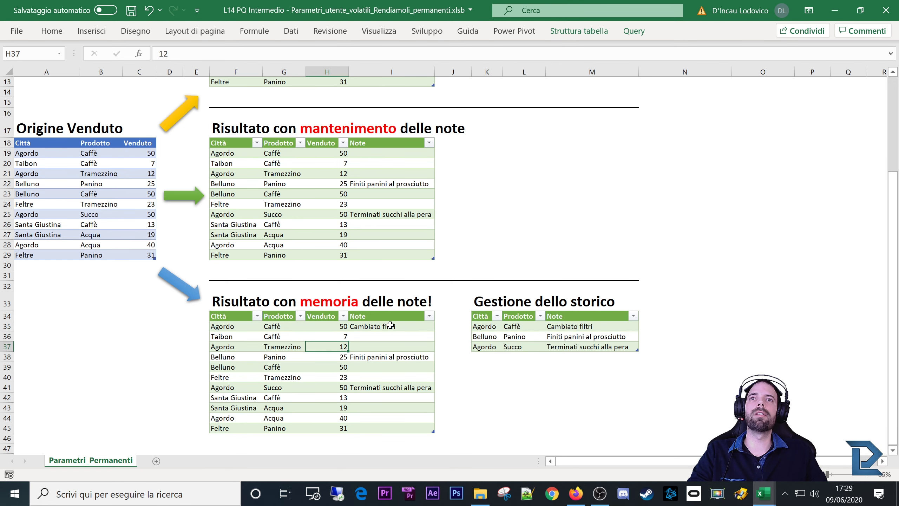
left_click_drag(396, 328, 390, 397)
Clear the Agordo, Caffè, 50 entry from the first row of Origine Venduto again.
left_click(67, 163)
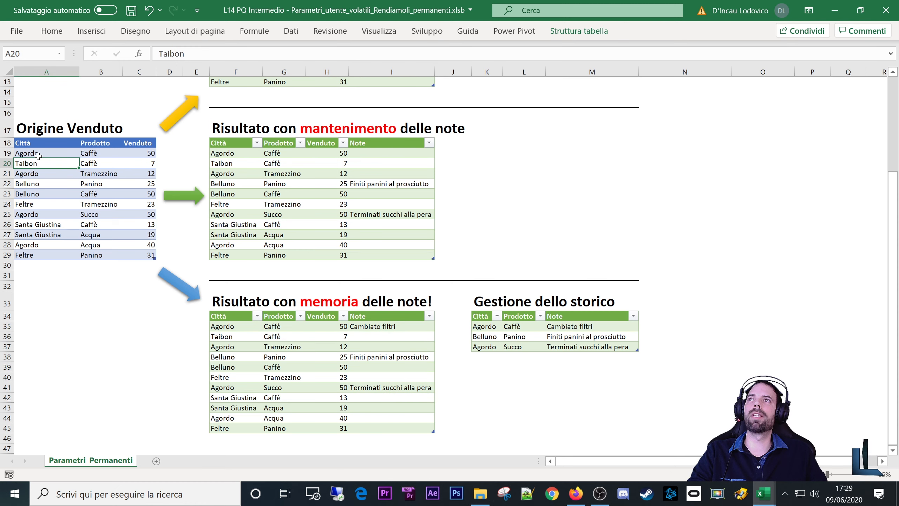
left_click_drag(34, 153, 152, 155)
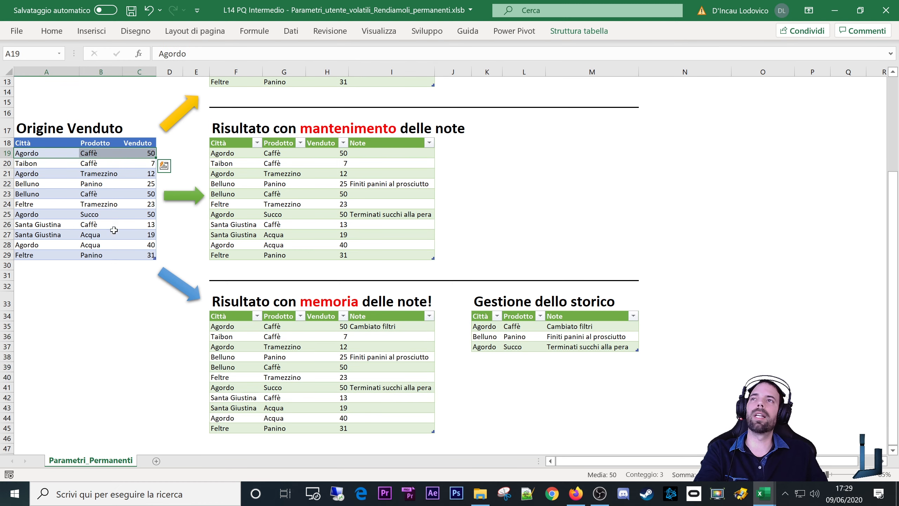
key("Delete")
Refresh the Risultato con memoria table's query data with the first Origine Venduto row empty.
left_click(357, 337)
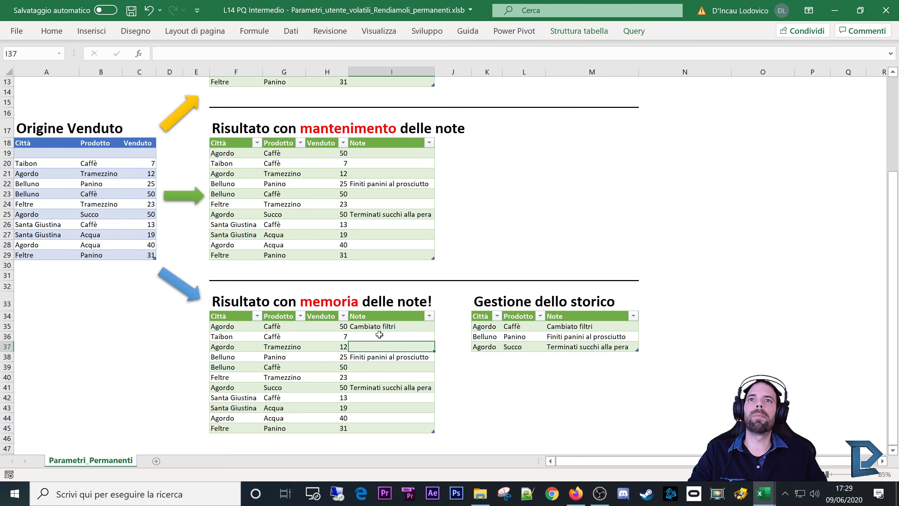
right_click(378, 336)
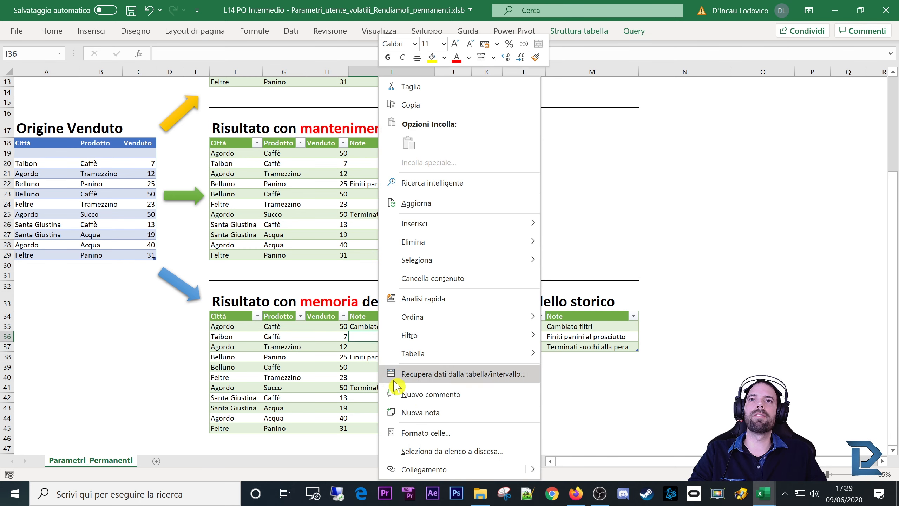
left_click(445, 209)
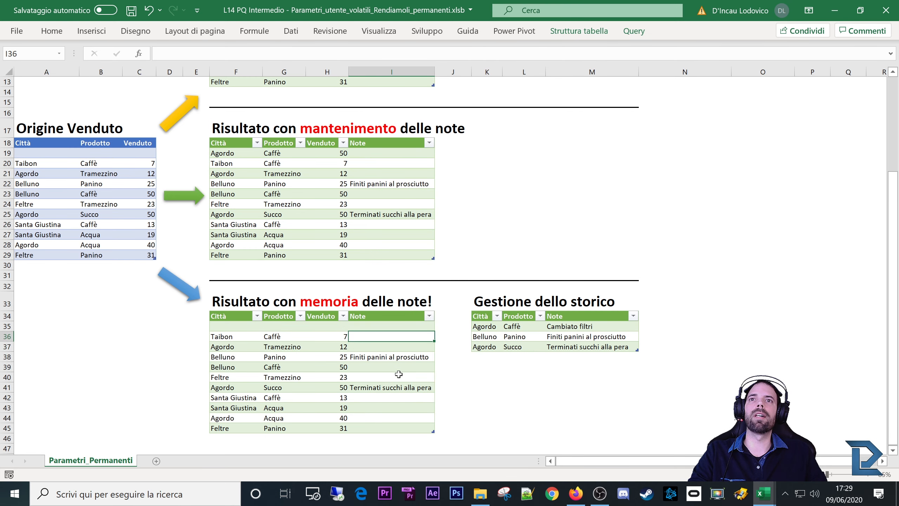
left_click(342, 405)
Copy Agordo, Caffè, 50 from the mantenimento table back into the first row of Origine Venduto.
left_click_drag(231, 154, 342, 154)
key("ctrl+c")
right_click(58, 153)
left_click(105, 144)
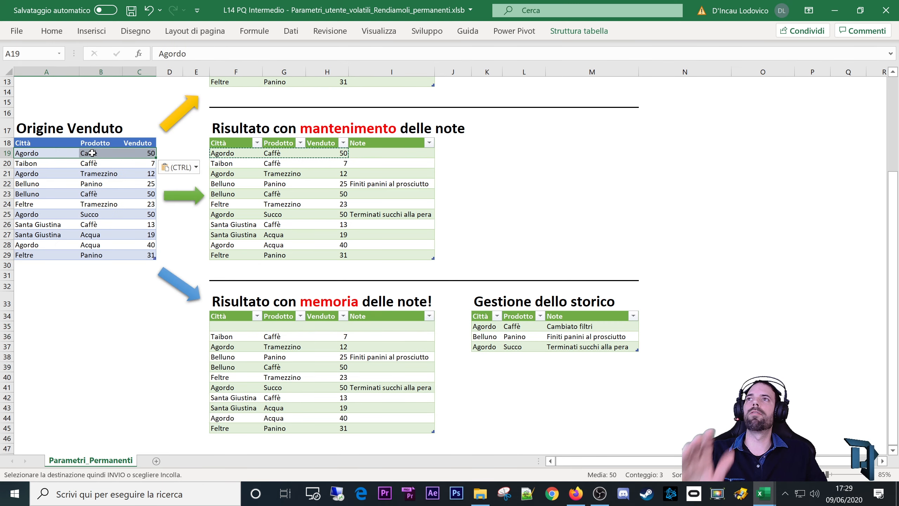
Refresh the Risultato con memoria table and compare its first row and note with the Agordo, Caffè row in Origine Venduto.
left_click(78, 171)
left_click_drag(28, 154, 100, 154)
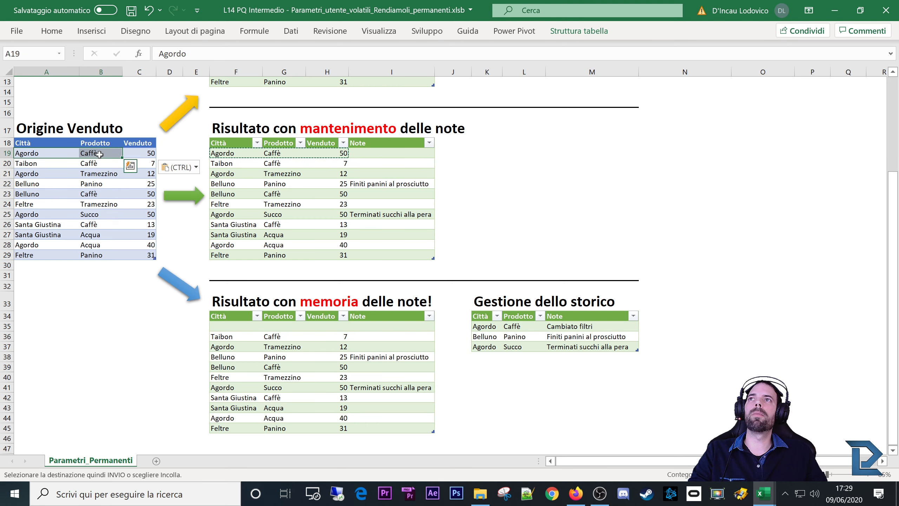
left_click(44, 145)
left_click(92, 145)
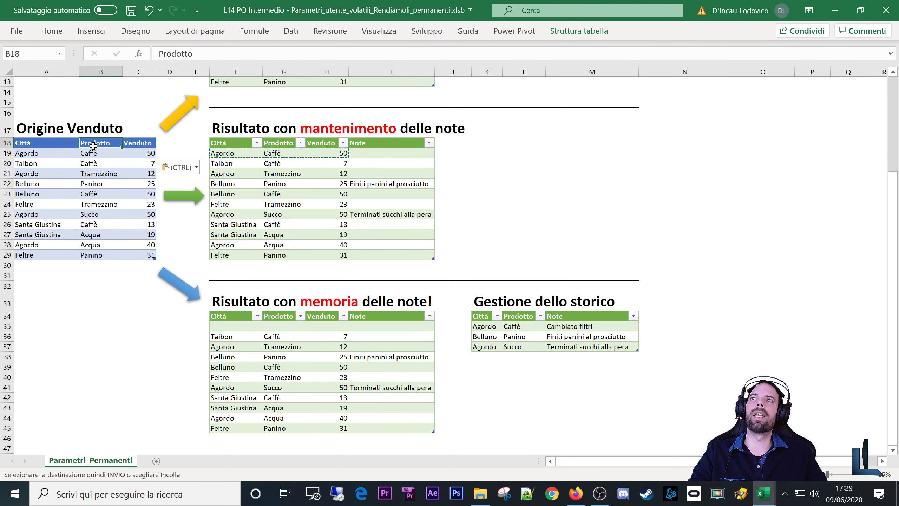
left_click_drag(57, 154, 89, 154)
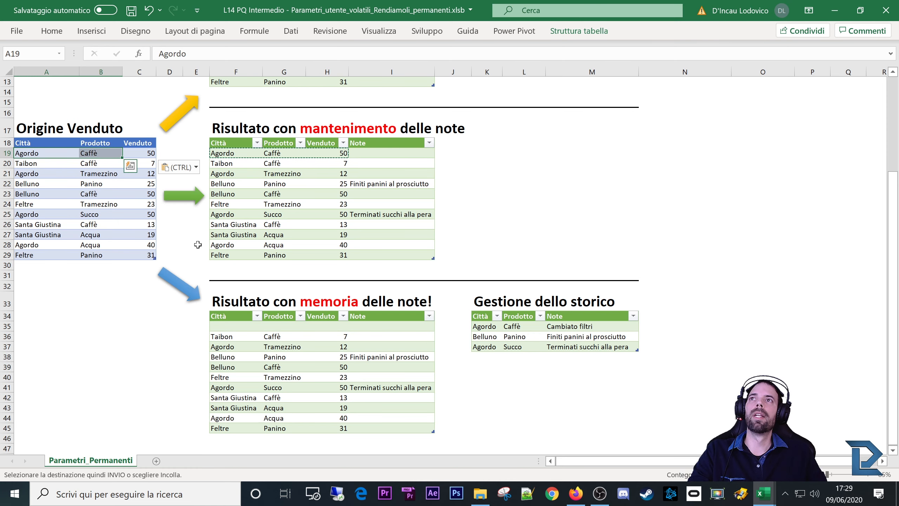
right_click(370, 341)
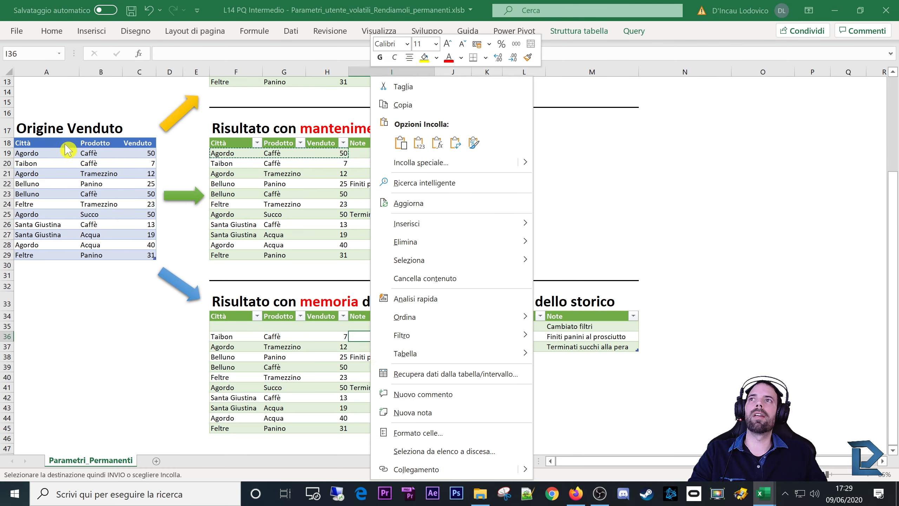
left_click(420, 209)
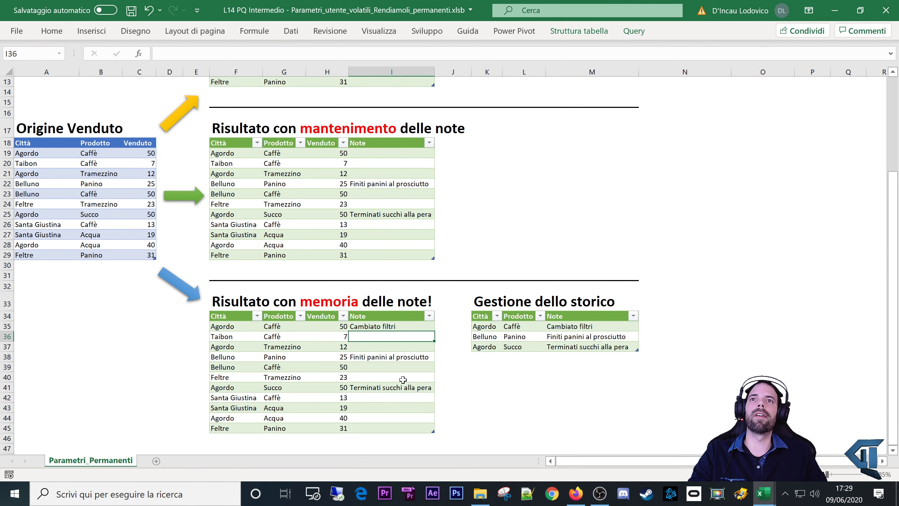
left_click_drag(259, 326, 321, 326)
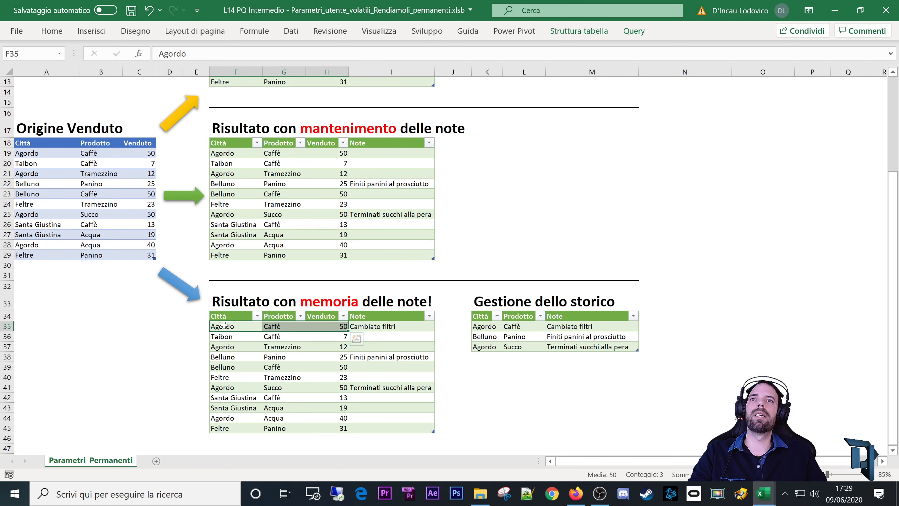
left_click_drag(232, 326, 319, 328)
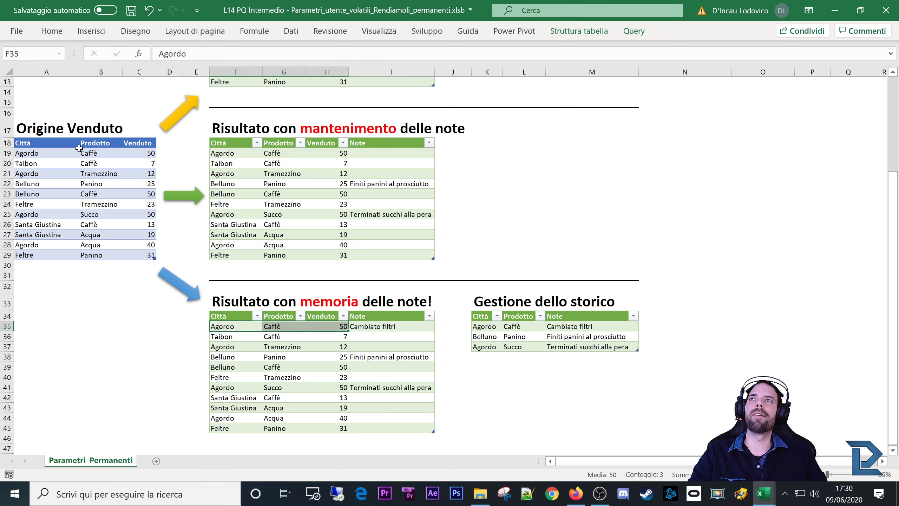
left_click_drag(38, 150, 140, 156)
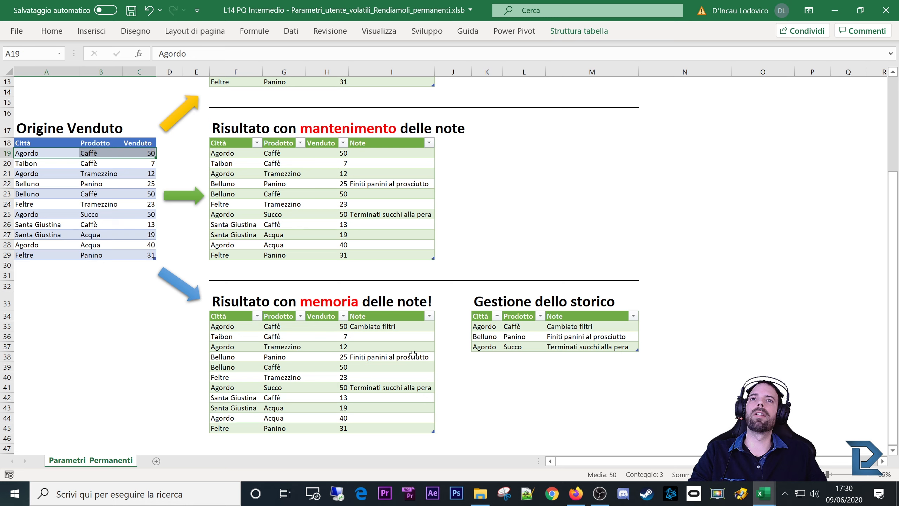
left_click(393, 326)
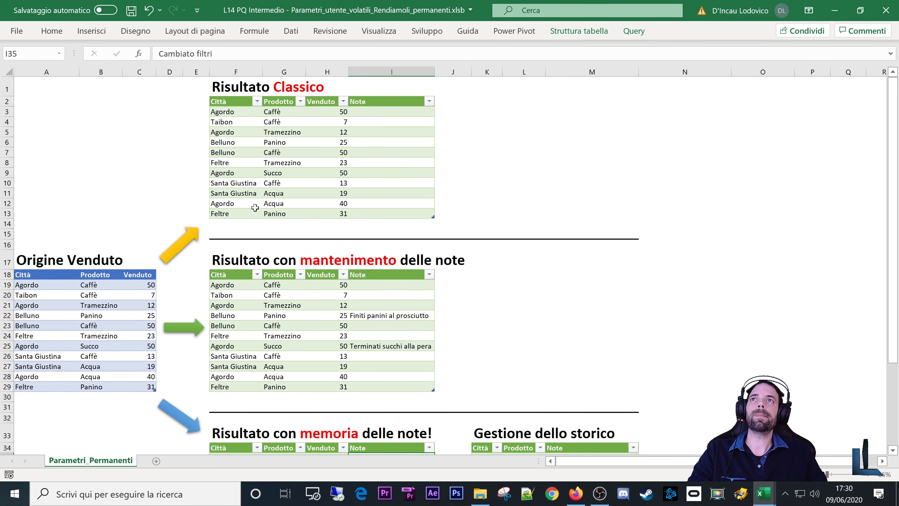
Create a Power Query query from the Origine Venduto table and expand the list of queries in the editor.
left_click(221, 89)
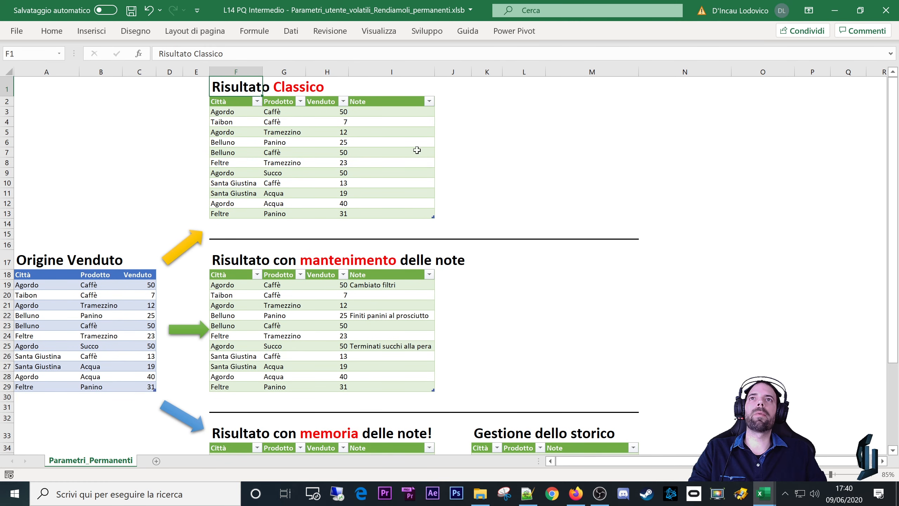
left_click_drag(223, 262, 431, 388)
left_click(111, 306)
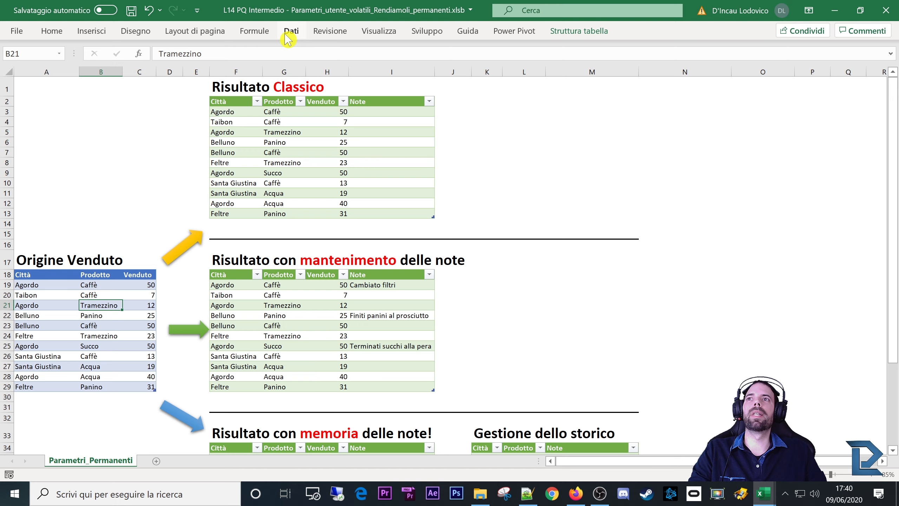
left_click(47, 316)
left_click(291, 32)
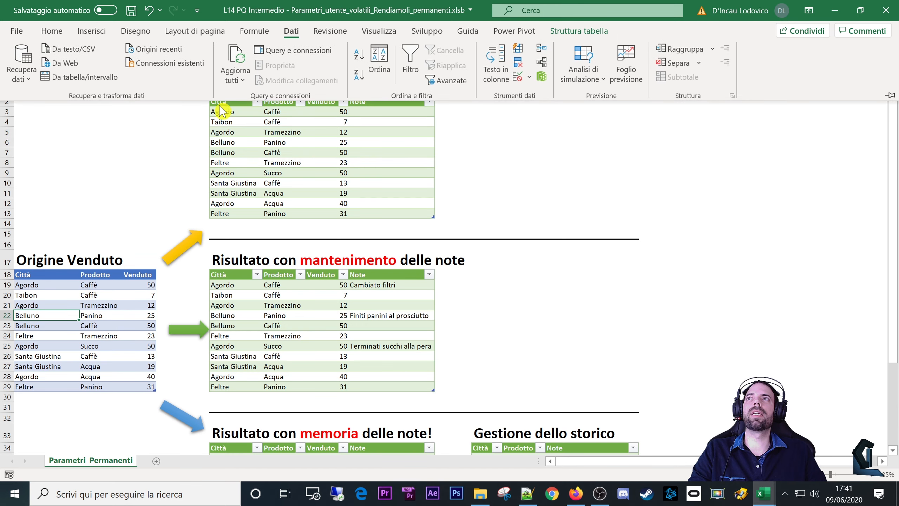
left_click(23, 81)
left_click(55, 77)
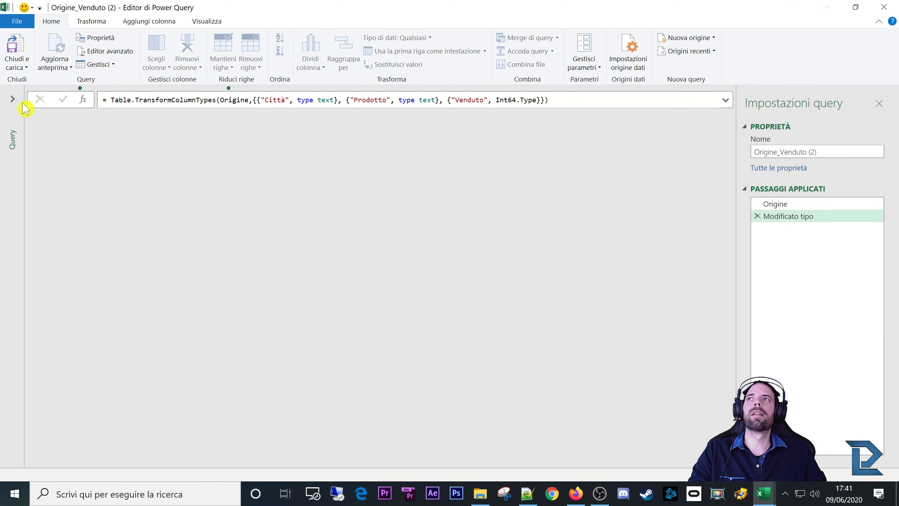
left_click(21, 104)
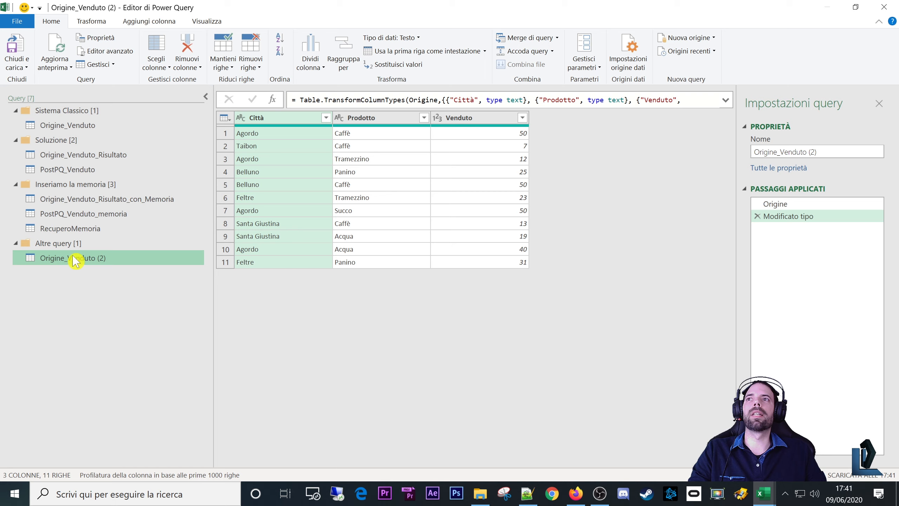
Examine the Origine, Modificato tipo and Aggiunta Note steps of the Origine_Venduto query alongside the Risultato Classico table.
left_click(88, 127)
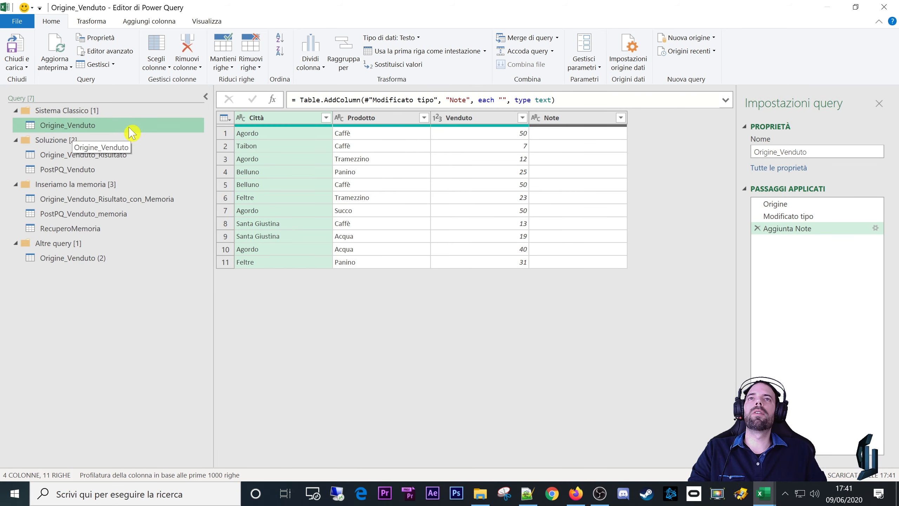
left_click(796, 207)
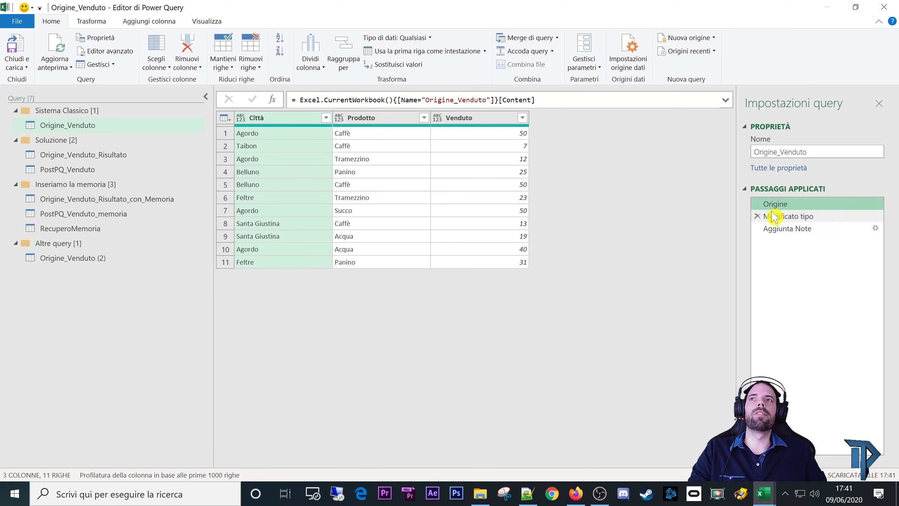
double_click(257, 7)
left_click(587, 261)
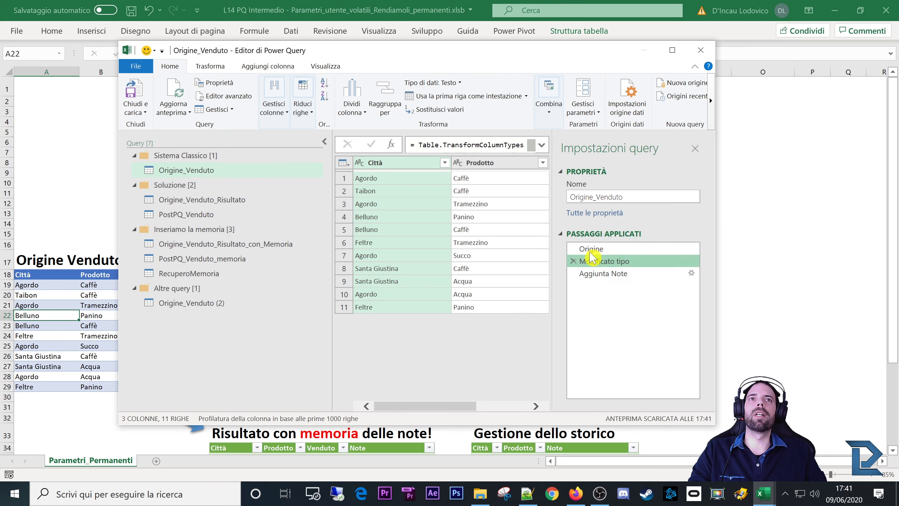
left_click(581, 274)
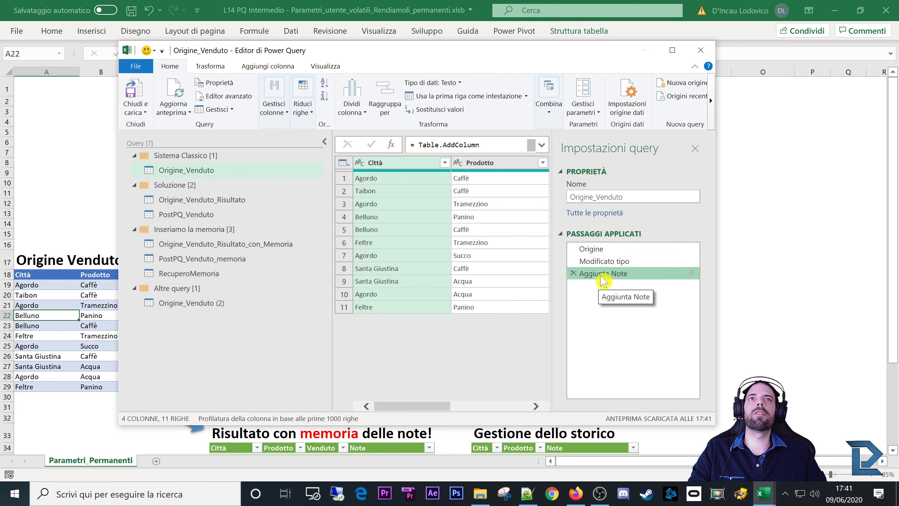
double_click(513, 51)
double_click(403, 10)
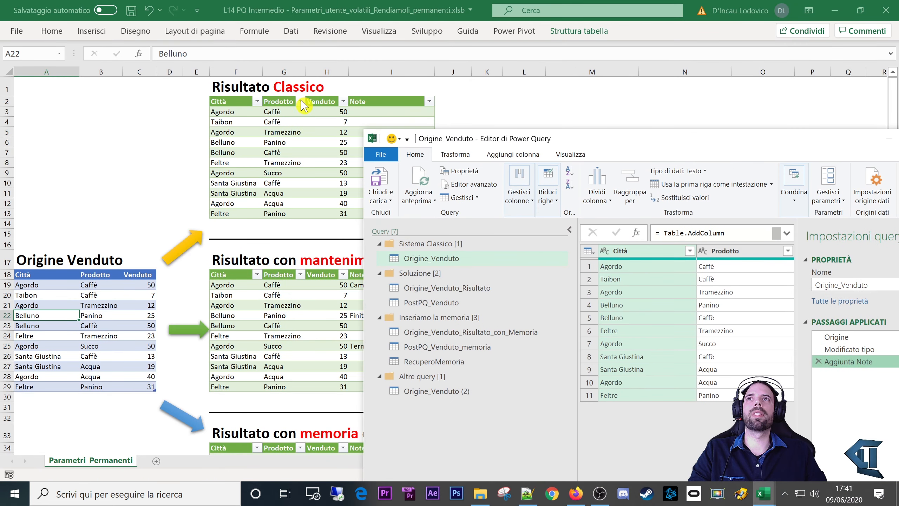
left_click_drag(602, 140, 385, 99)
double_click(384, 99)
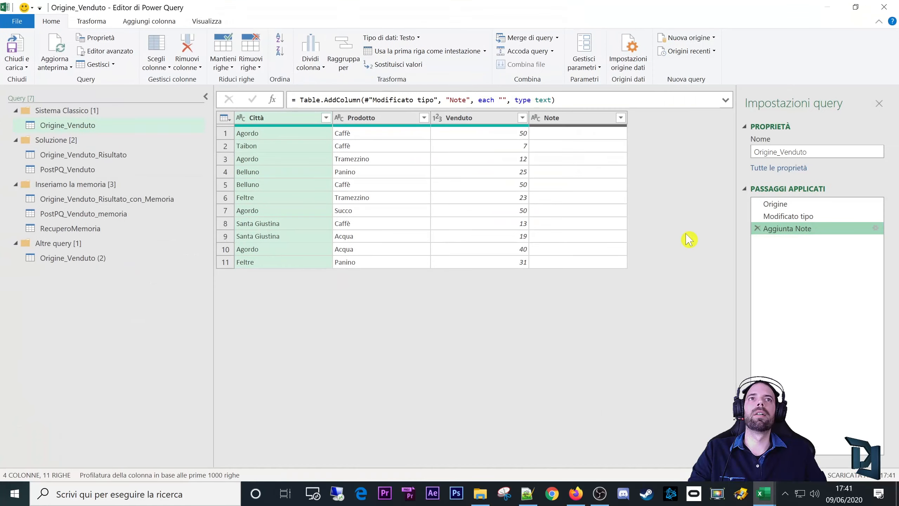
Inspect the custom column definition behind the Aggiunta Note step and compare the Note column with the result tables on the worksheet.
left_click(149, 21)
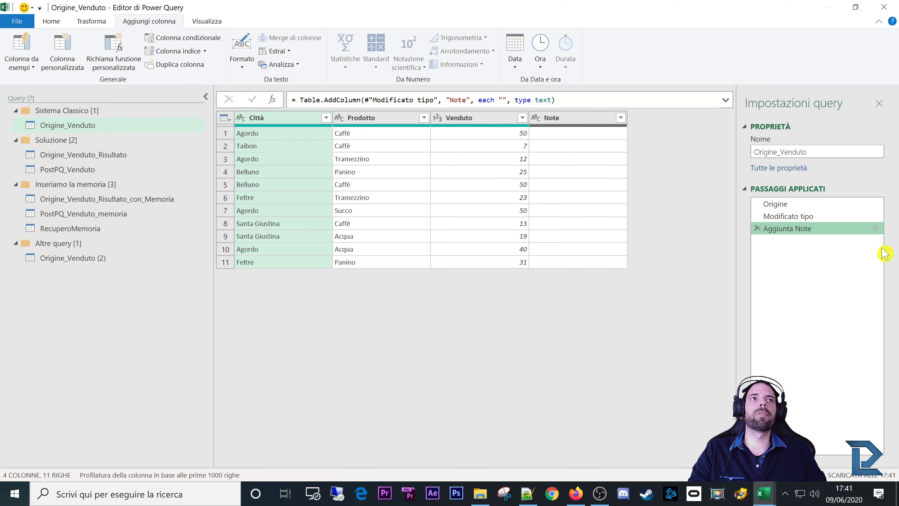
left_click(876, 228)
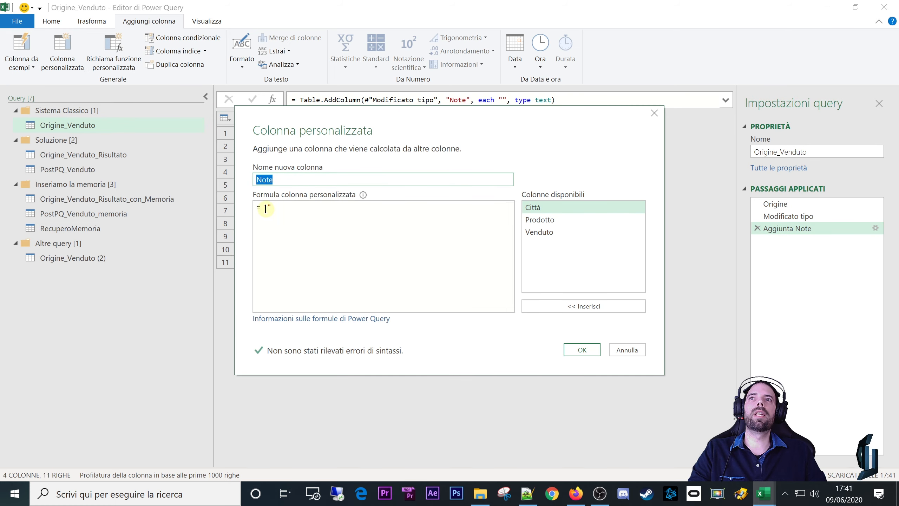
left_click(280, 209)
left_click(626, 353)
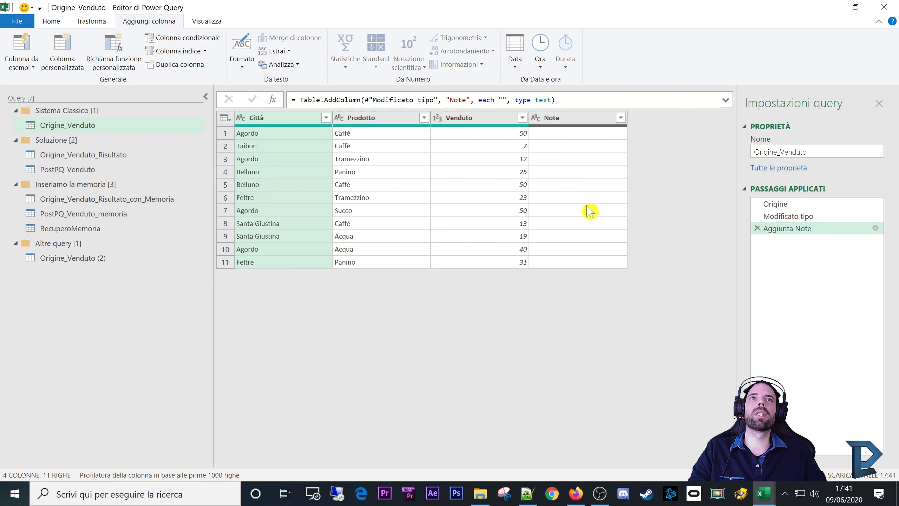
left_click(563, 119)
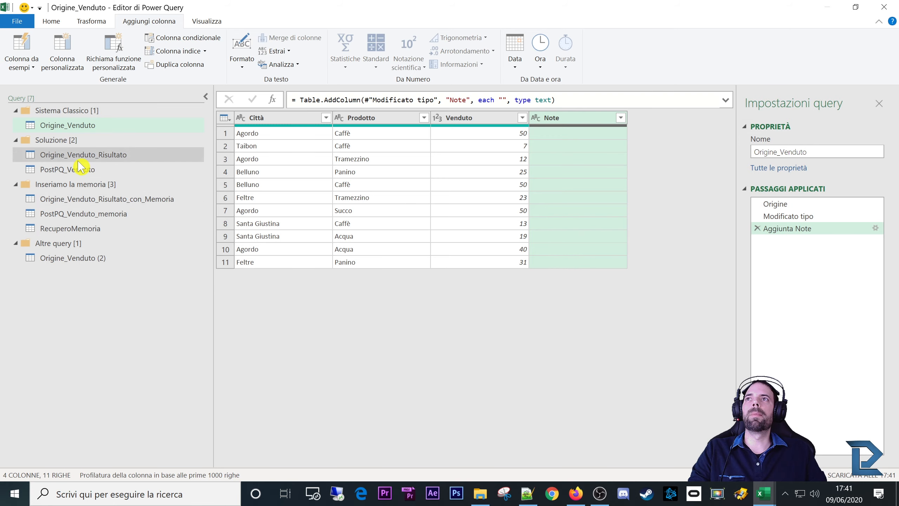
double_click(283, 7)
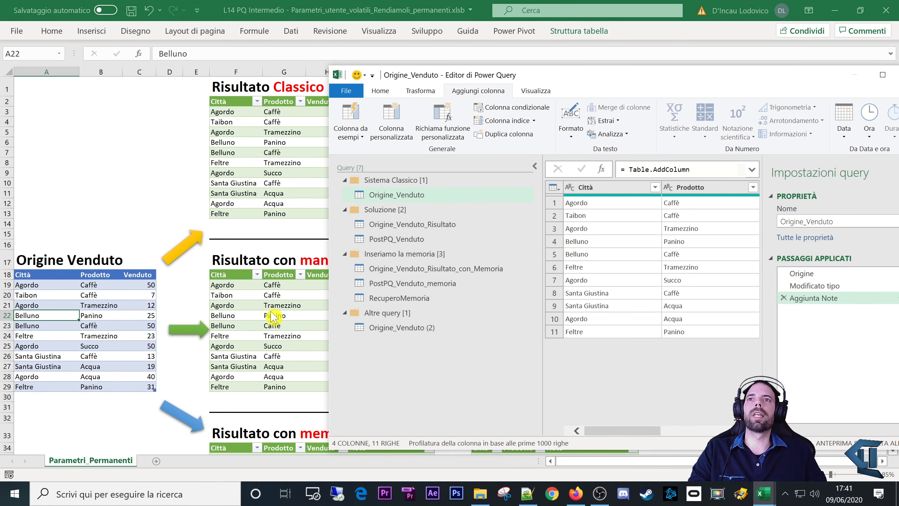
left_click_drag(651, 79, 471, 64)
double_click(474, 71)
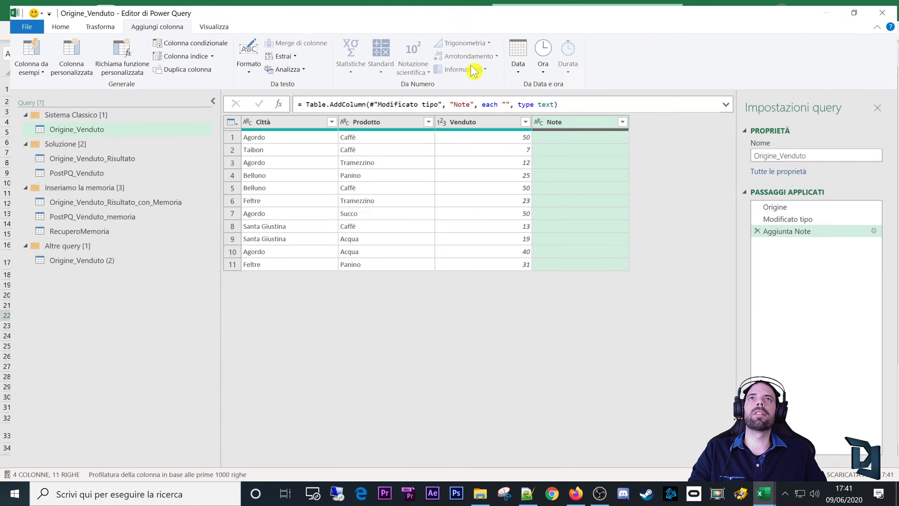
Rename the Origine_Venduto (2) query as Origine_Venduto Test.
left_click(173, 262)
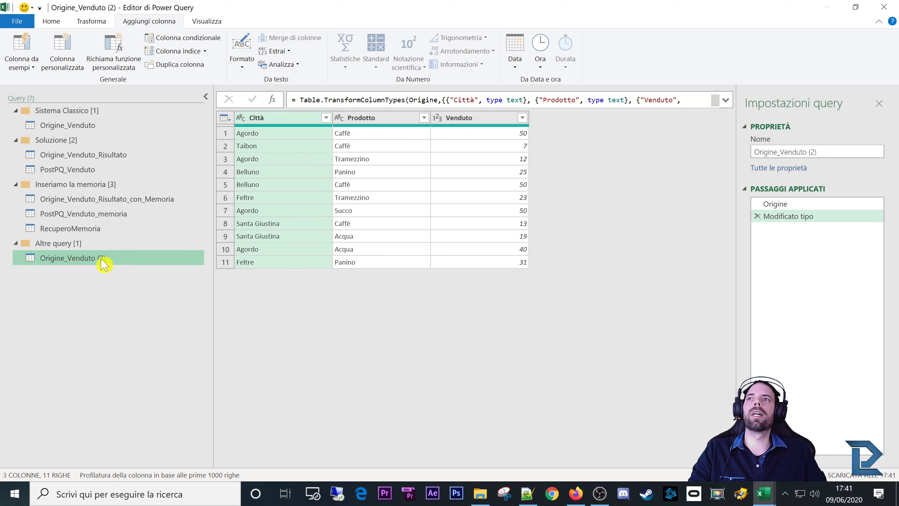
left_click(116, 258)
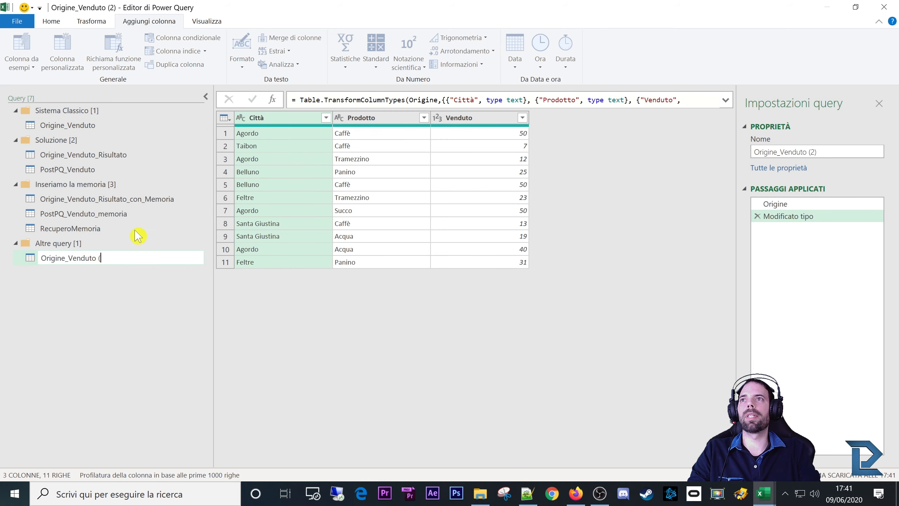
type("Test")
key("Return")
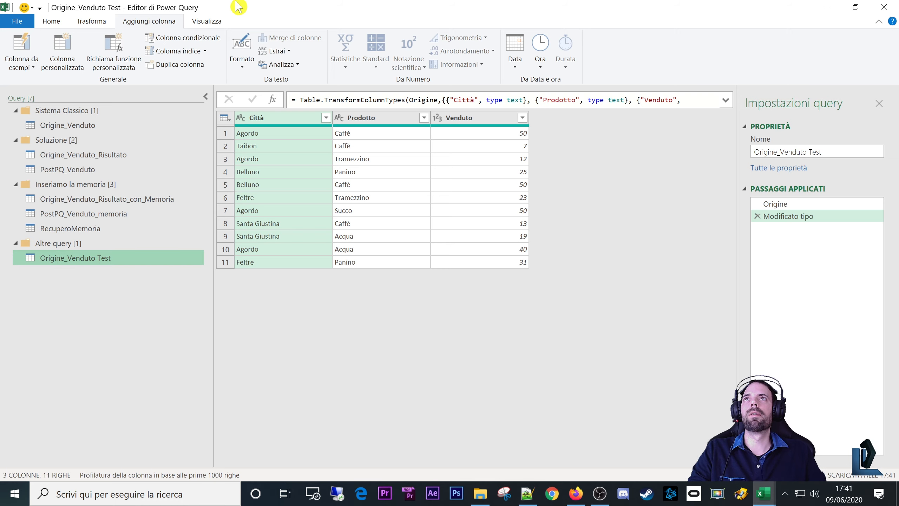
double_click(237, 6)
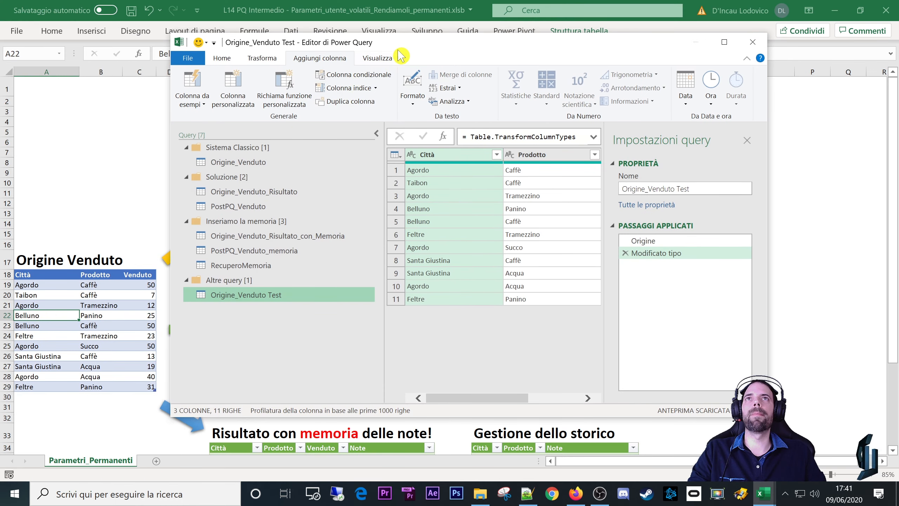
double_click(402, 42)
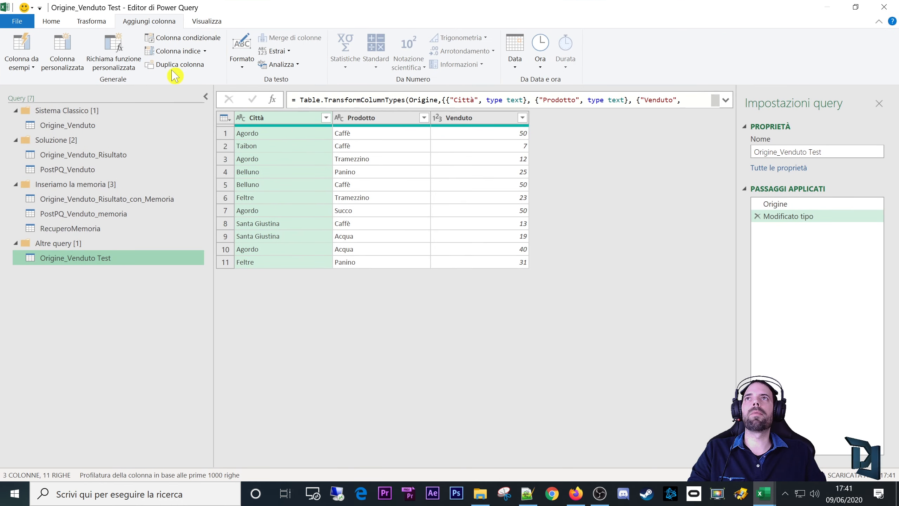
Add a custom column named Note with the formula "" to the Origine_Venduto Test query.
left_click(70, 64)
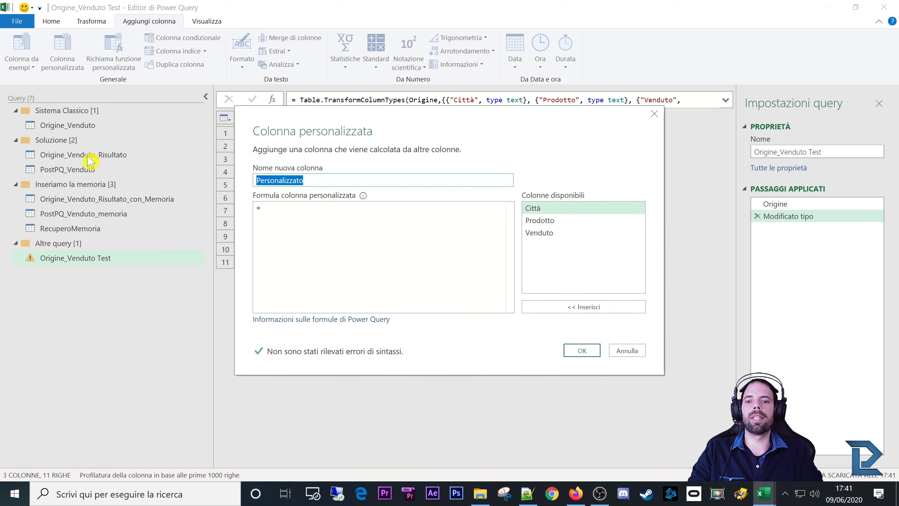
type("Note")
left_click(367, 233)
type("\"\"")
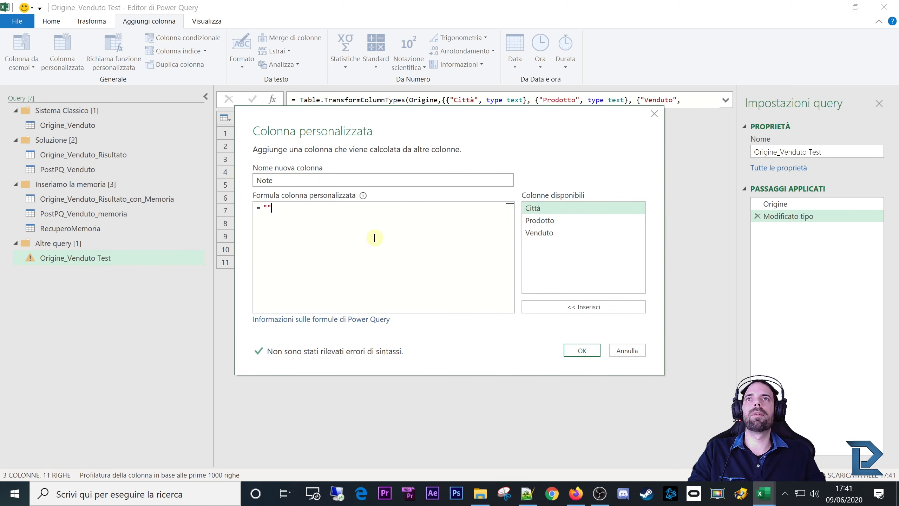
left_click(582, 350)
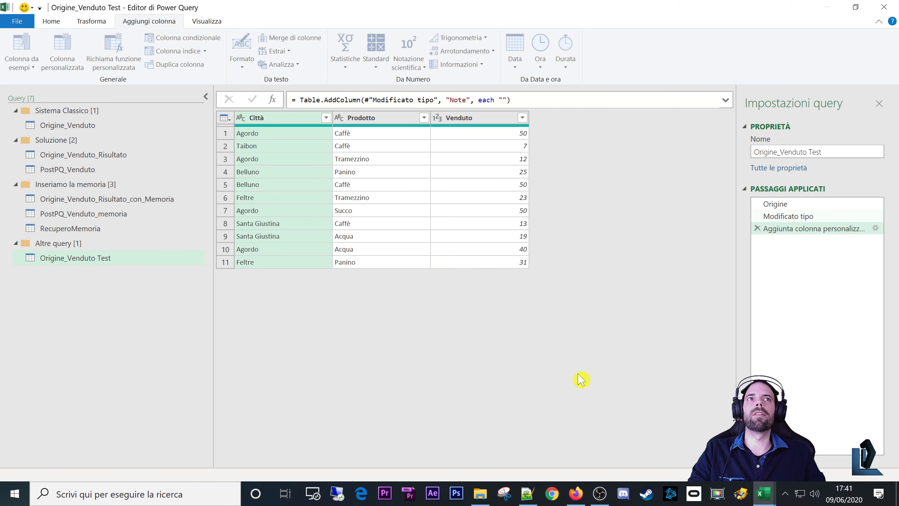
Rename the custom column step of the query as Aggiunta Note.
key("F2")
left_click(790, 229)
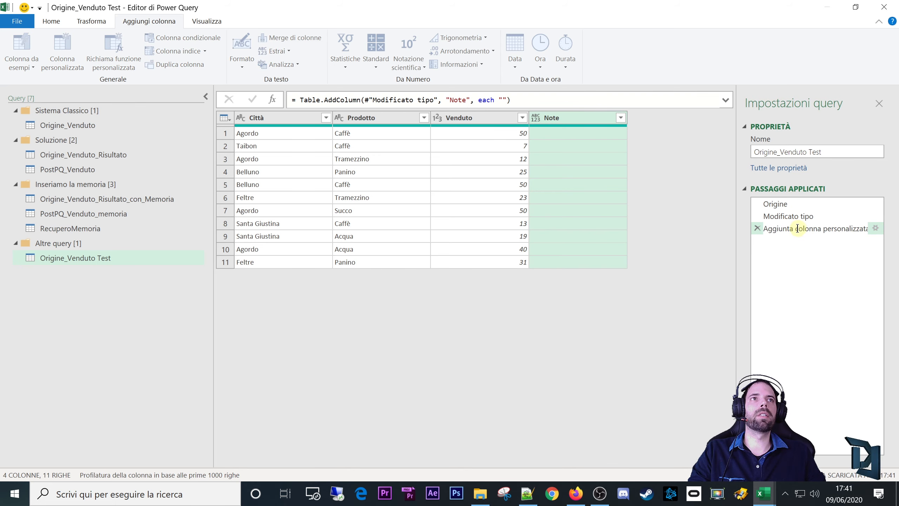
left_click_drag(797, 228, 869, 229)
type("Note")
key("Return")
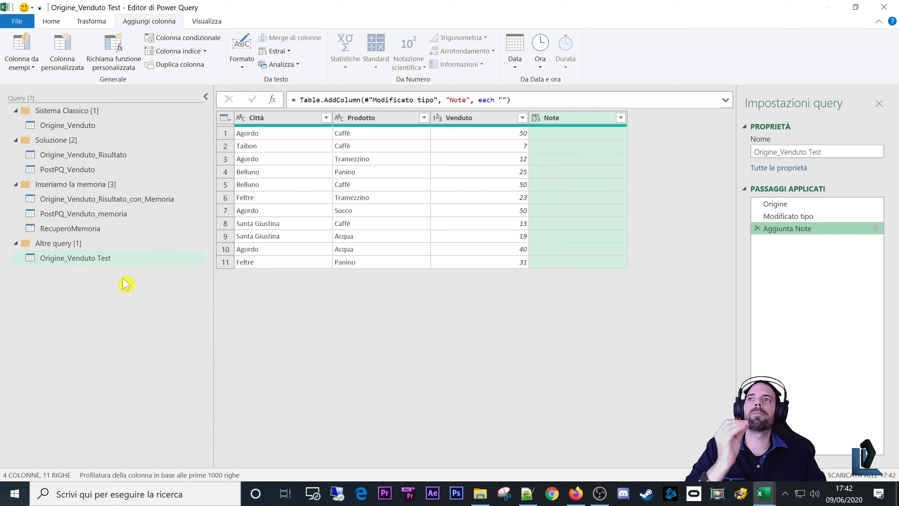
Close the editor and load the query as a table on the existing worksheet at cell K18.
left_click(51, 20)
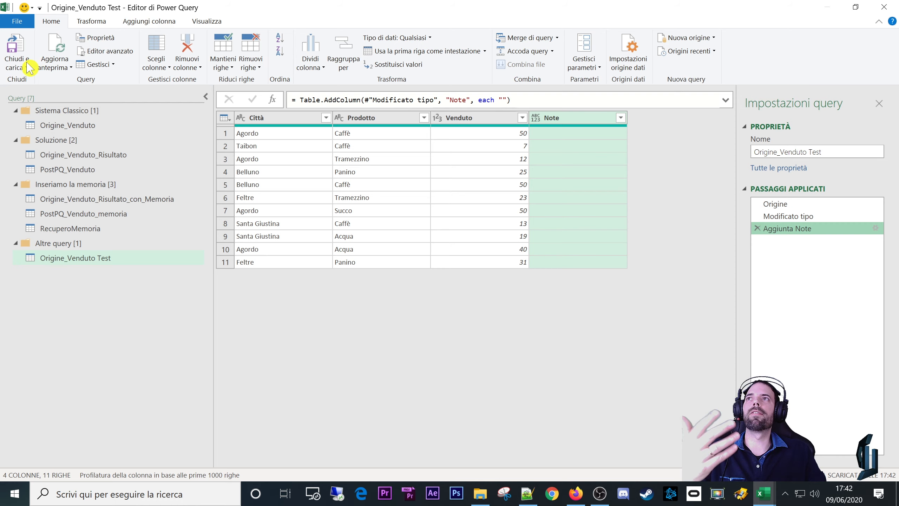
left_click(25, 67)
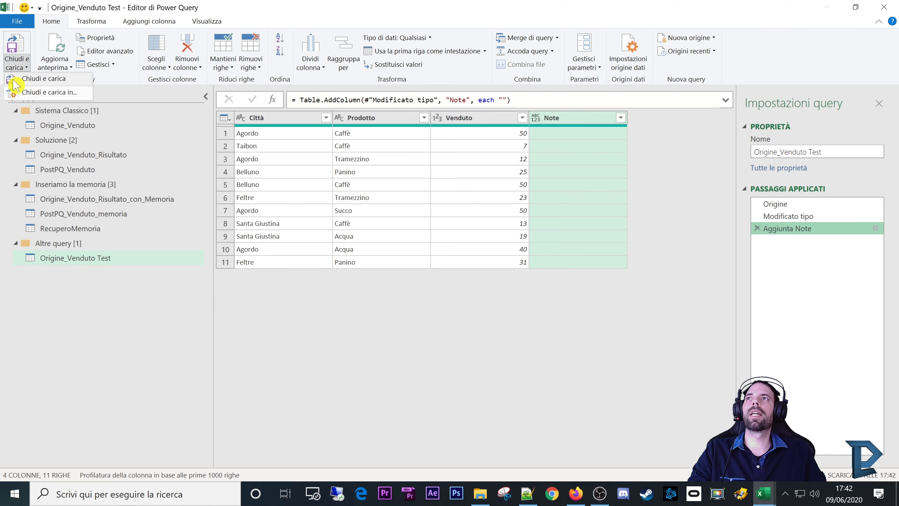
left_click(28, 93)
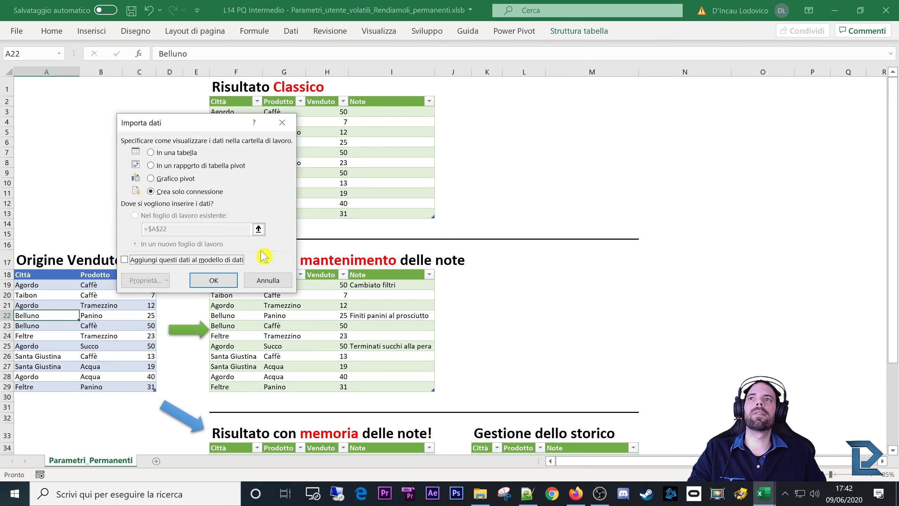
left_click(164, 156)
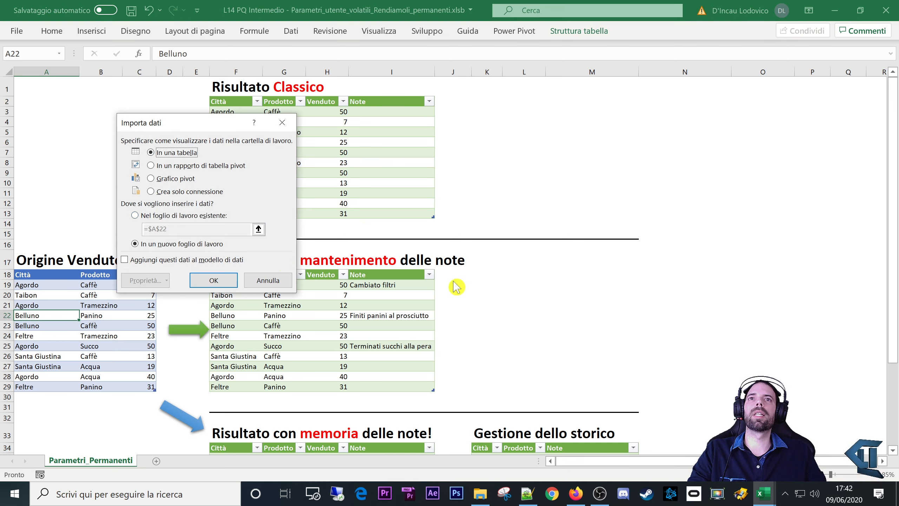
left_click(135, 215)
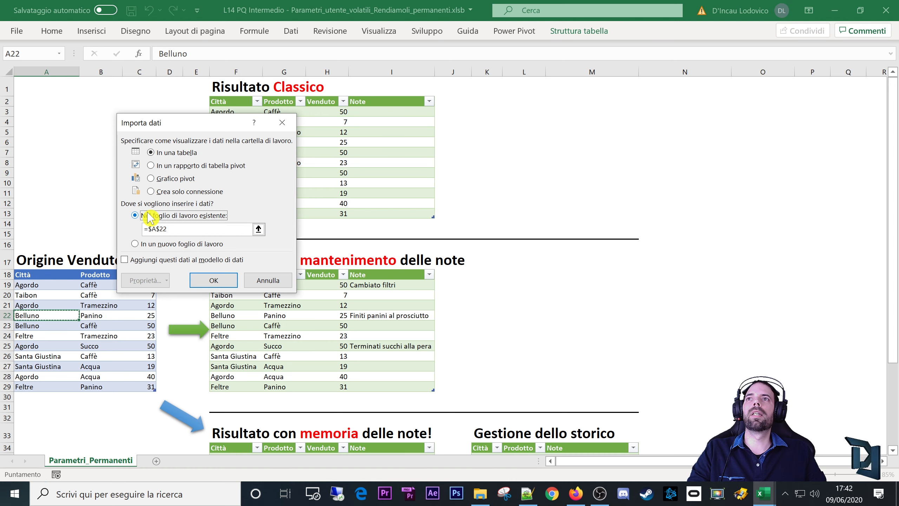
left_click(482, 278)
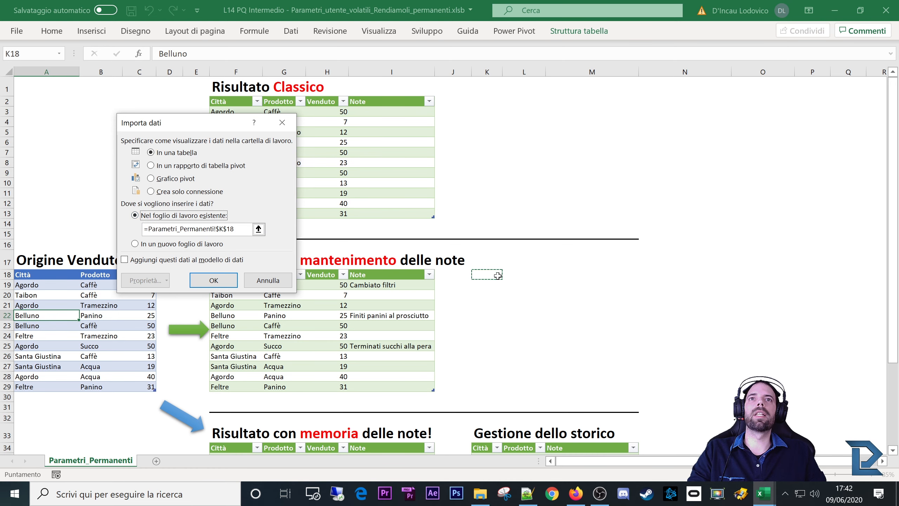
left_click(213, 280)
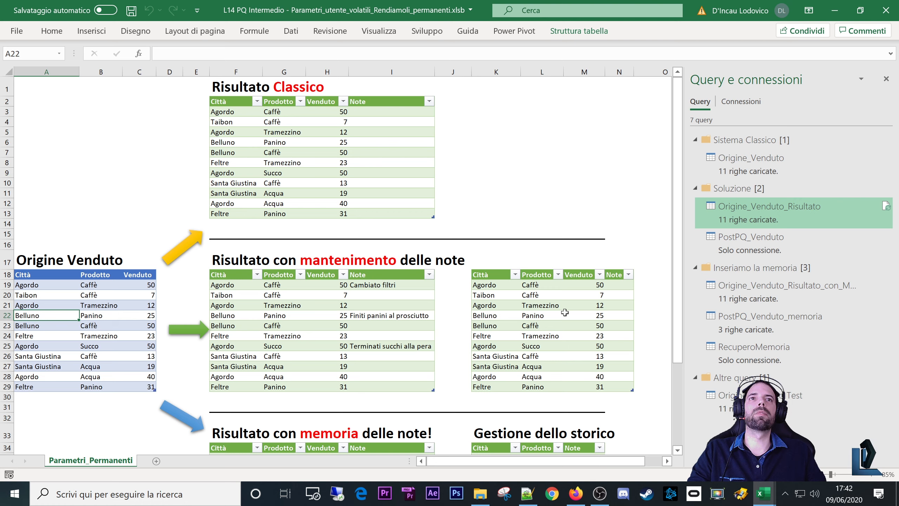
Enter the test note asdfasdf in cells N22 and N25 of the new table and refresh the table.
left_click(620, 312)
type("asdfasdf")
left_click(615, 349)
type("a")
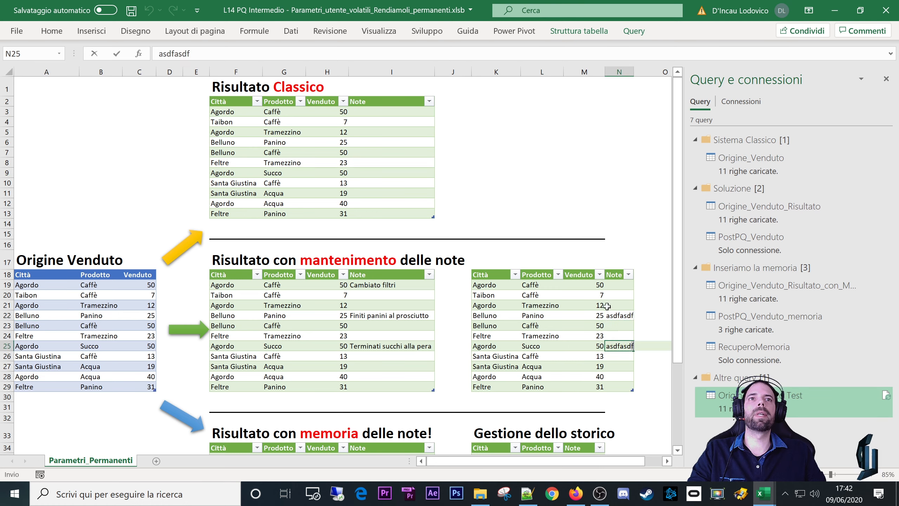
left_click(607, 305)
right_click(606, 305)
left_click(640, 201)
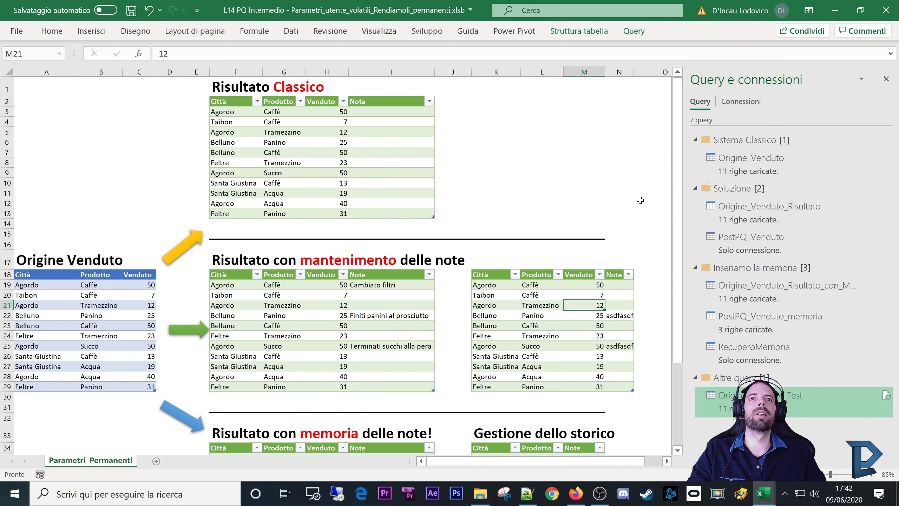
left_click(577, 298)
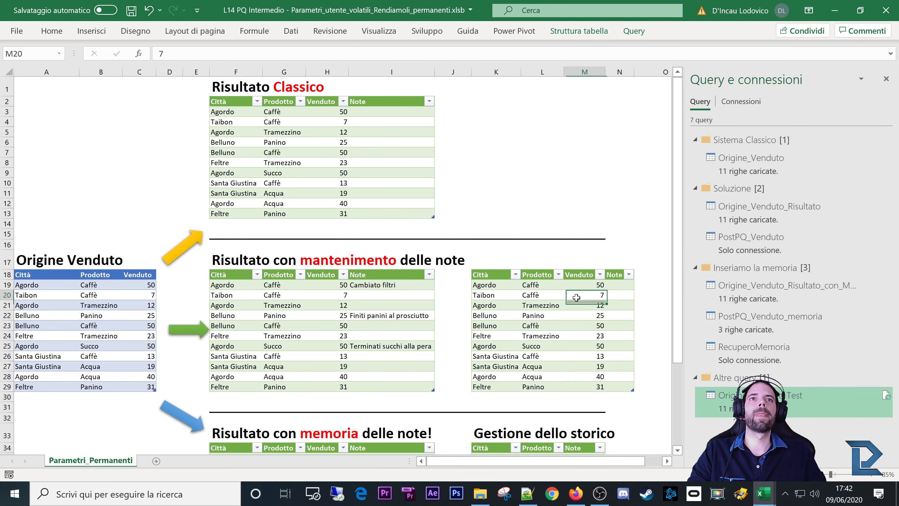
Fill the new table's Note column with asdfa in N19, asdfasdf in N21, sadf in N23 and asdfasd in N25.
left_click(620, 285)
type("asdfa")
left_click(619, 326)
type("sadf")
left_click(619, 346)
type("asdfa")
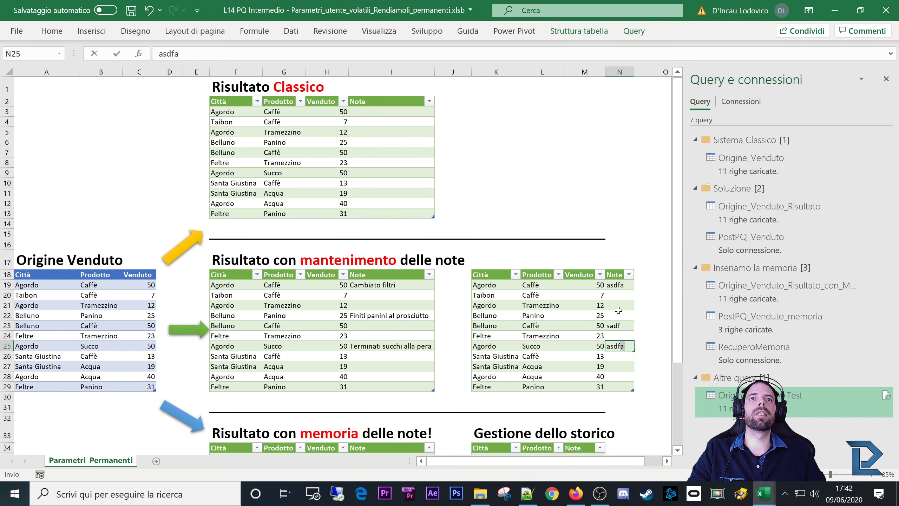
type("sd")
left_click(619, 305)
type("asdfasdf")
left_click(619, 376)
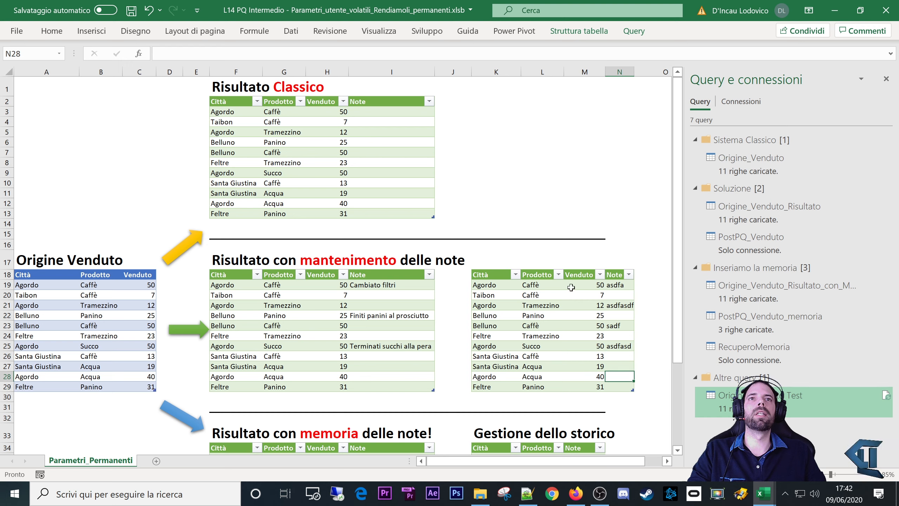
Create a Power Query query from the new result table with test notes in K18:N29.
left_click_drag(615, 285, 619, 356)
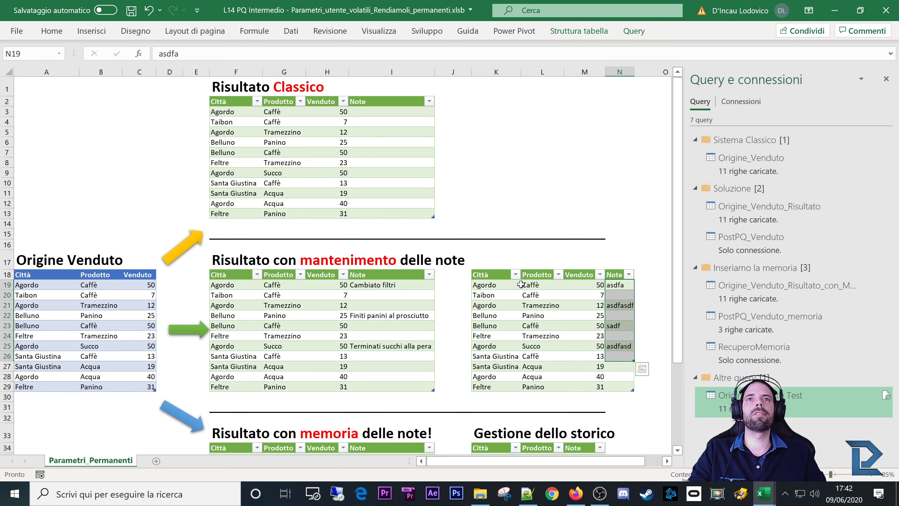
left_click_drag(488, 275, 618, 384)
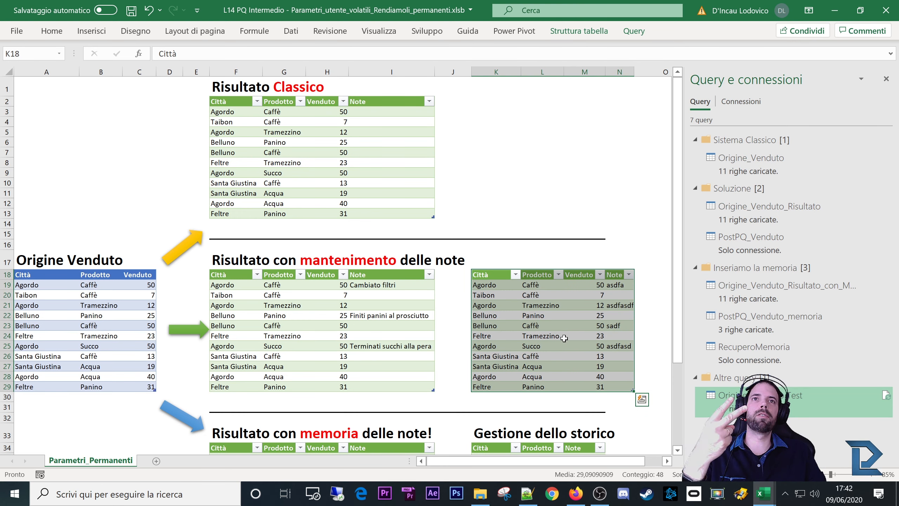
left_click(285, 32)
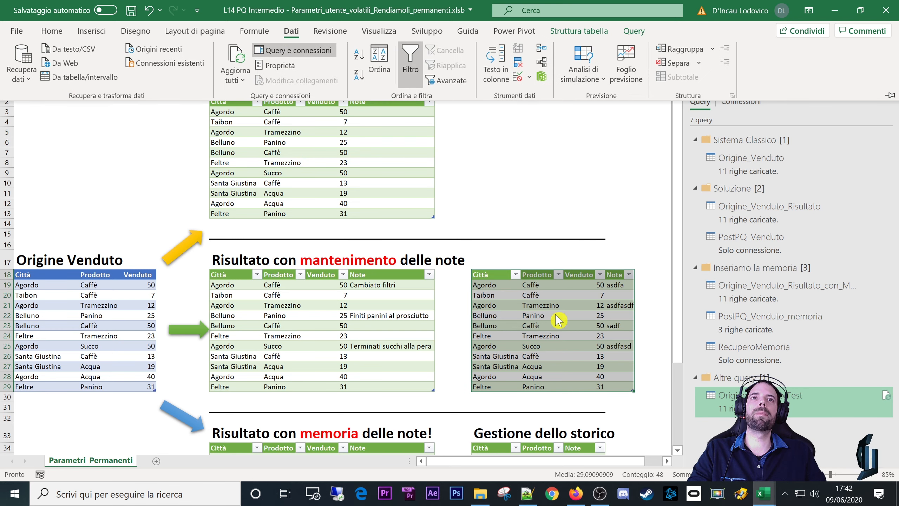
left_click(80, 77)
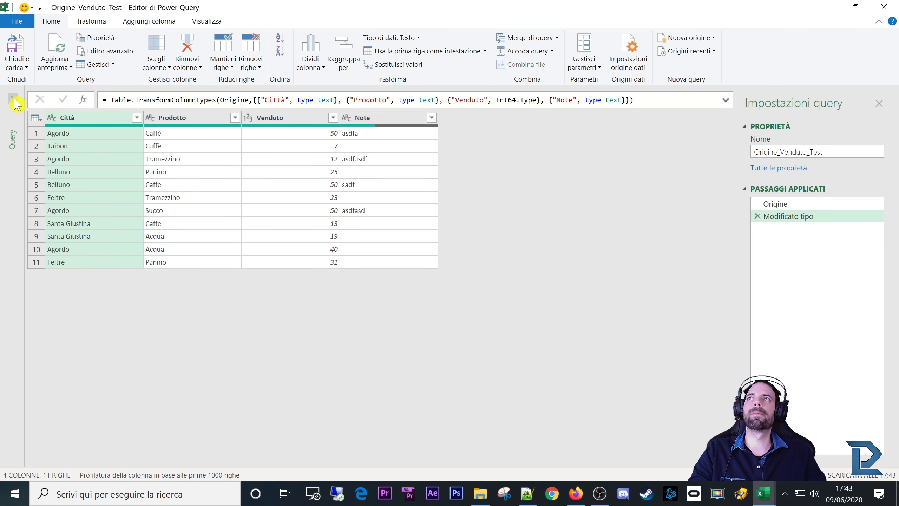
Expand the list of queries and rename the Origine_Venduto_Test query as PostProcess.
left_click(15, 100)
left_click(106, 276)
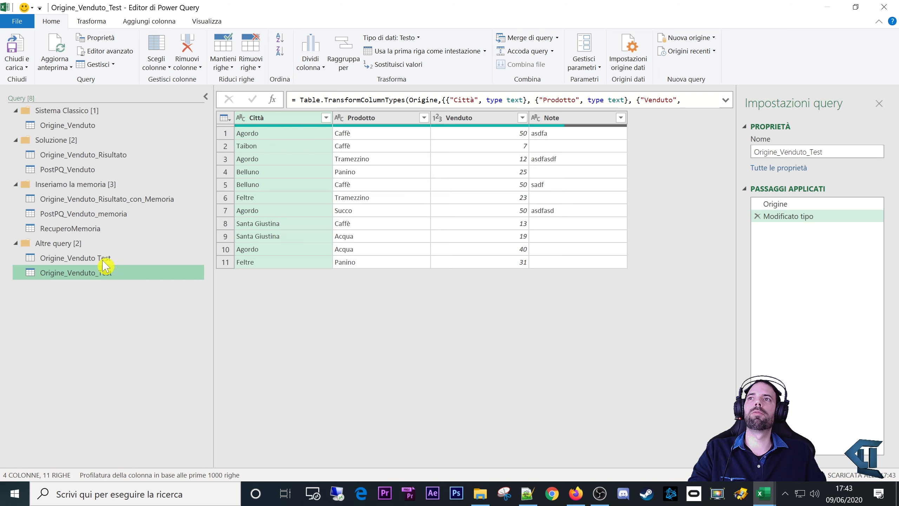
double_click(100, 281)
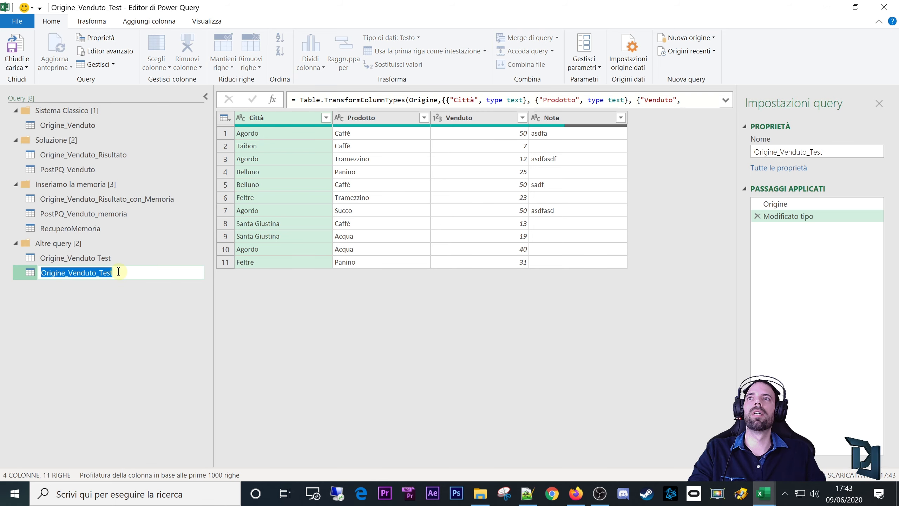
type("PostProc")
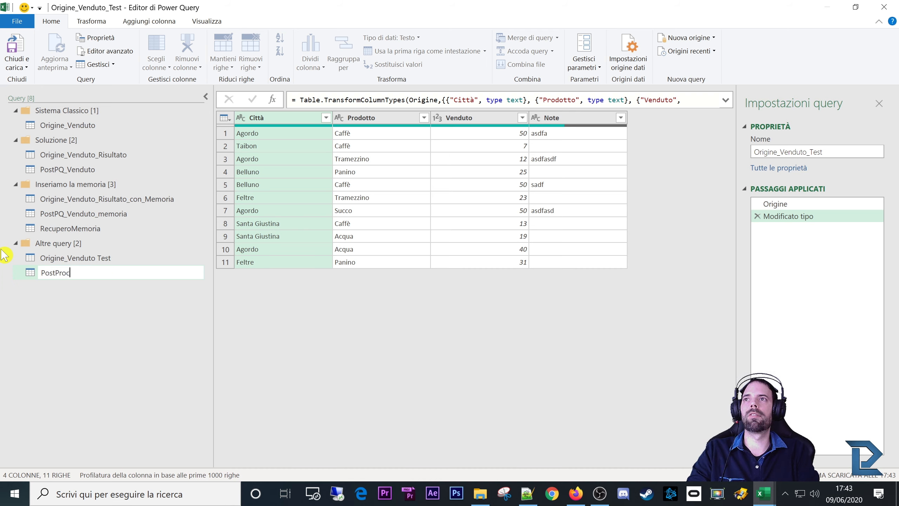
type("ess")
key("Return")
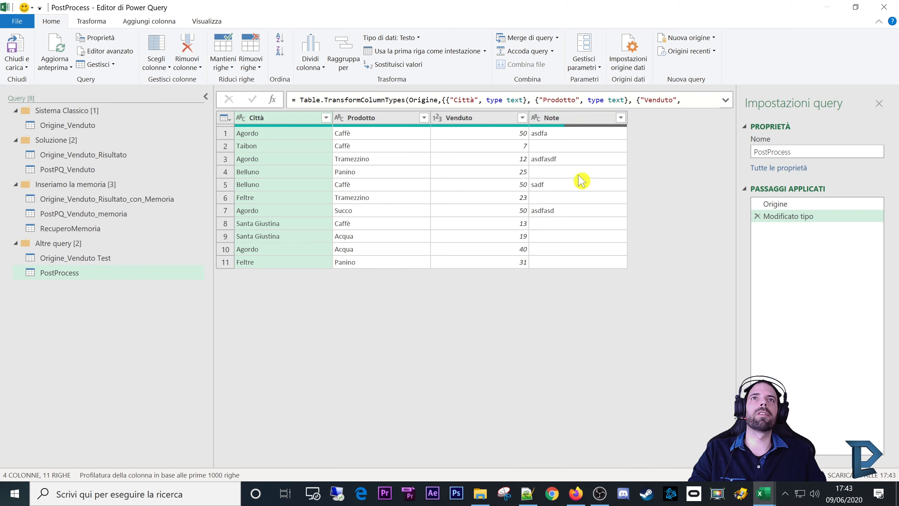
Filter the blank values out of the Note column in PostProcess and remove the Venduto column.
left_click(620, 118)
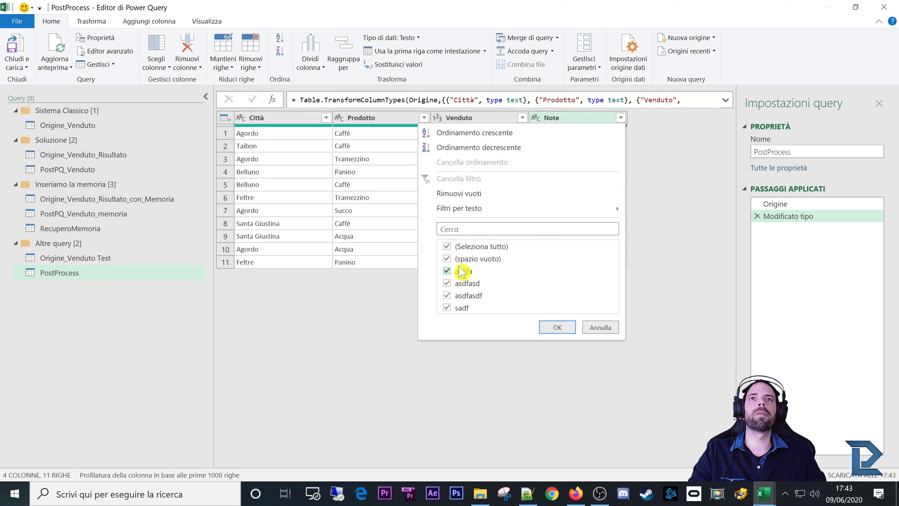
left_click(447, 258)
left_click(557, 327)
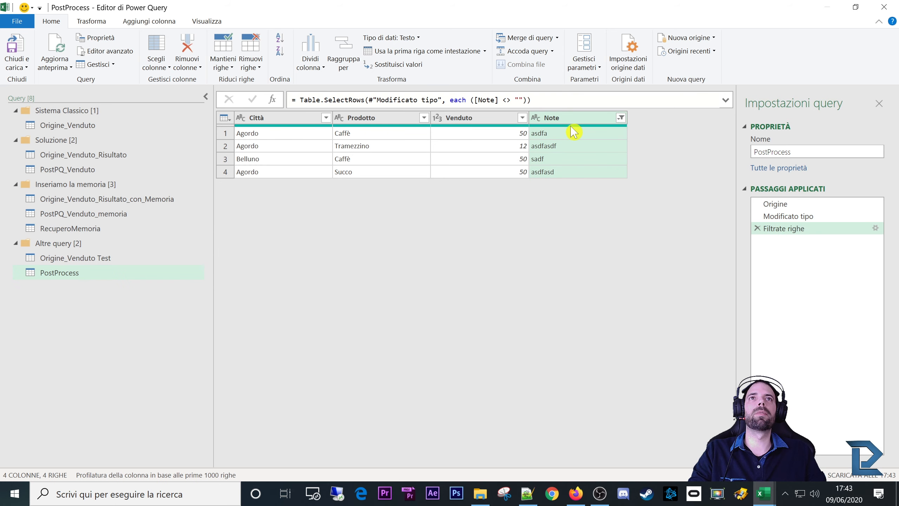
left_click(480, 122)
key("Delete")
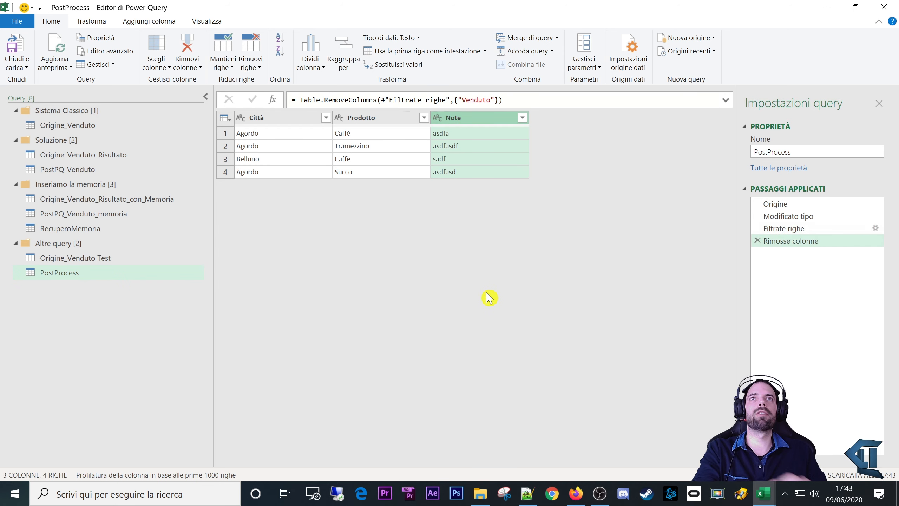
left_click(297, 122)
left_click(380, 119)
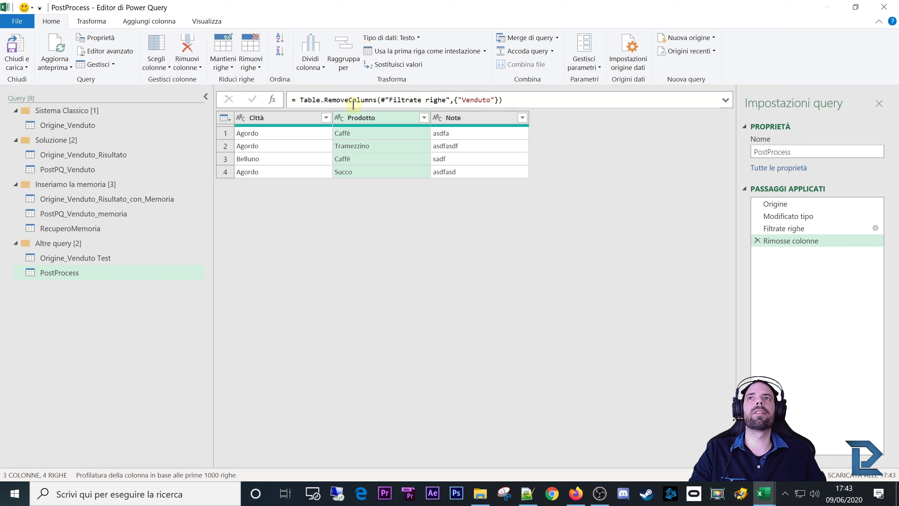
Delete the Aggiunta Note step from the Origine_Venduto Test query and move the editor window down to uncover the worksheet tables.
left_click(174, 260)
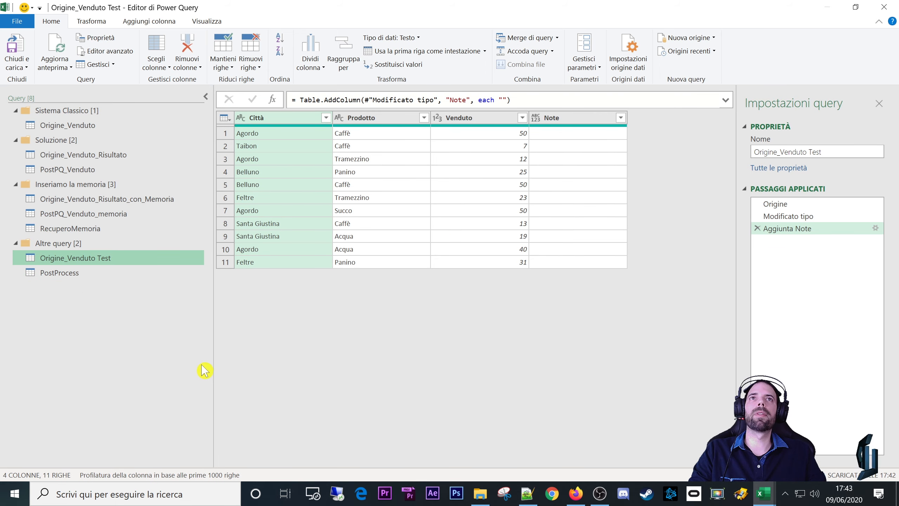
left_click(802, 230)
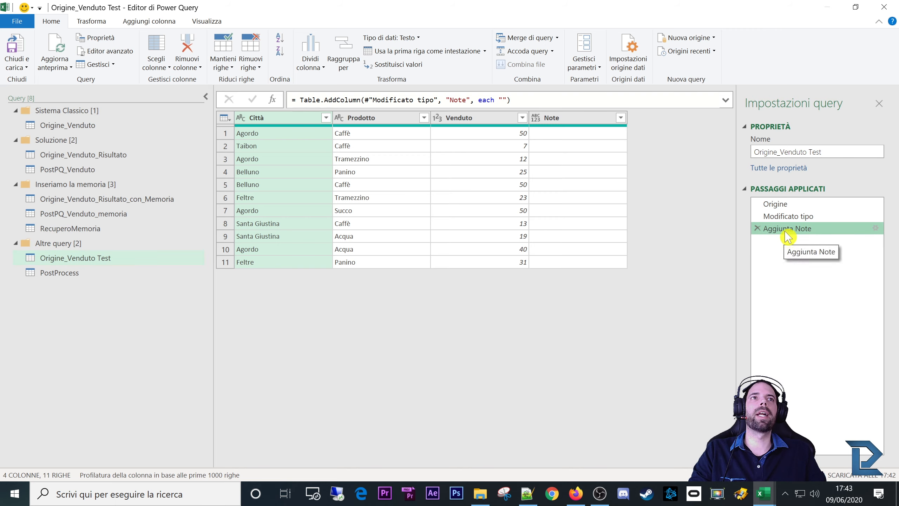
left_click(792, 216)
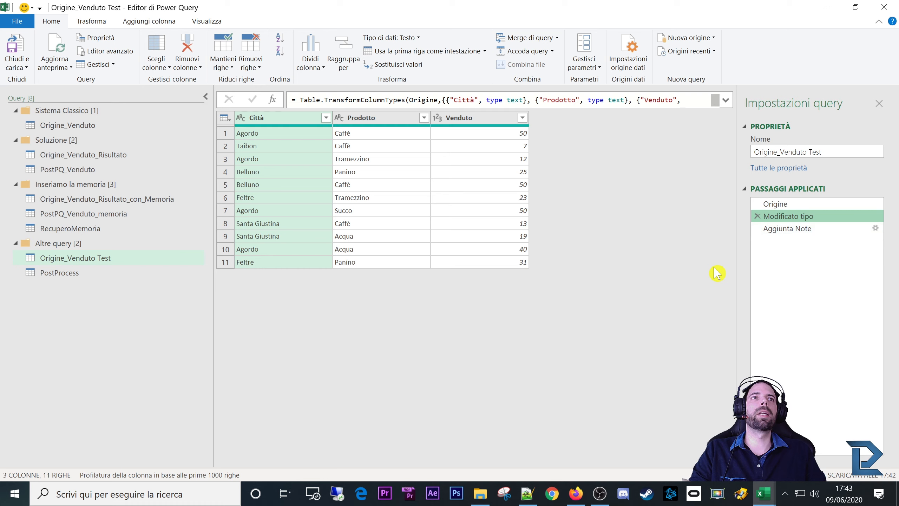
left_click(773, 229)
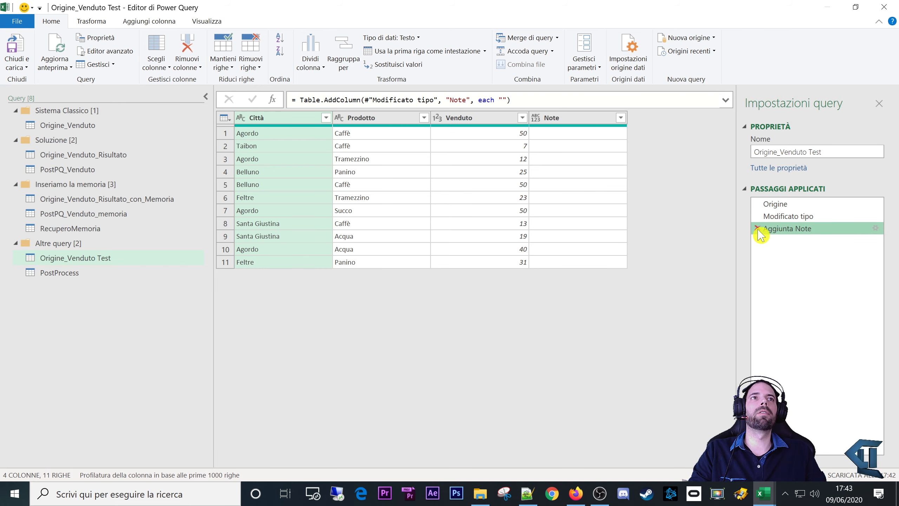
left_click(757, 227)
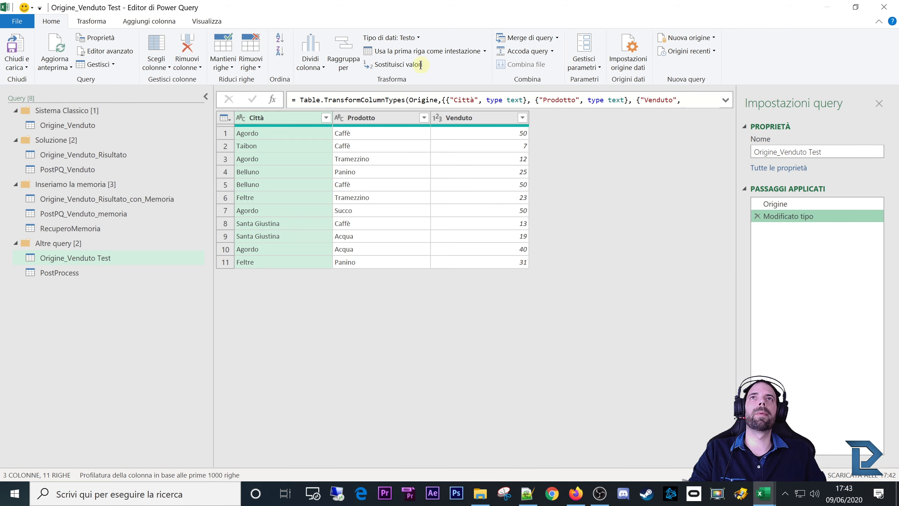
left_click_drag(420, 7, 413, 356)
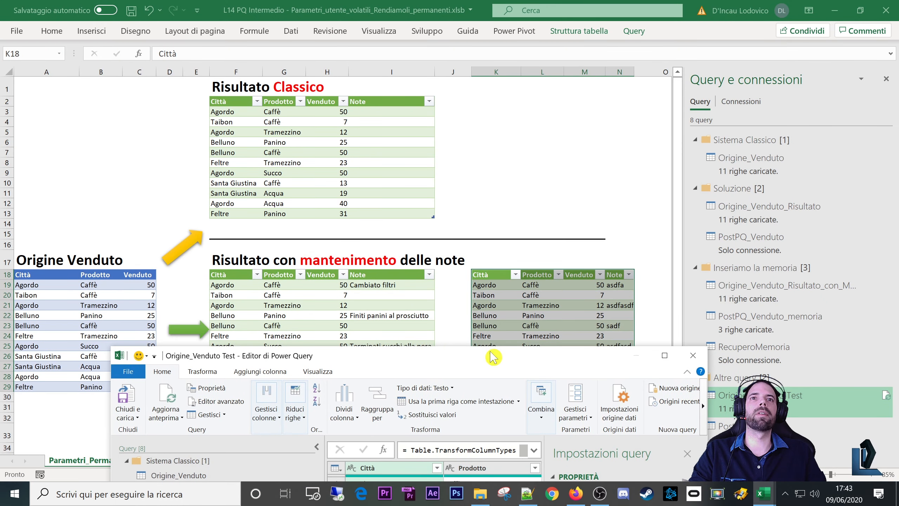
Merge Origine_Venduto Test with the PostProcess query on the Città and Prodotto columns, using a Left Outer join.
left_click_drag(525, 357, 529, 69)
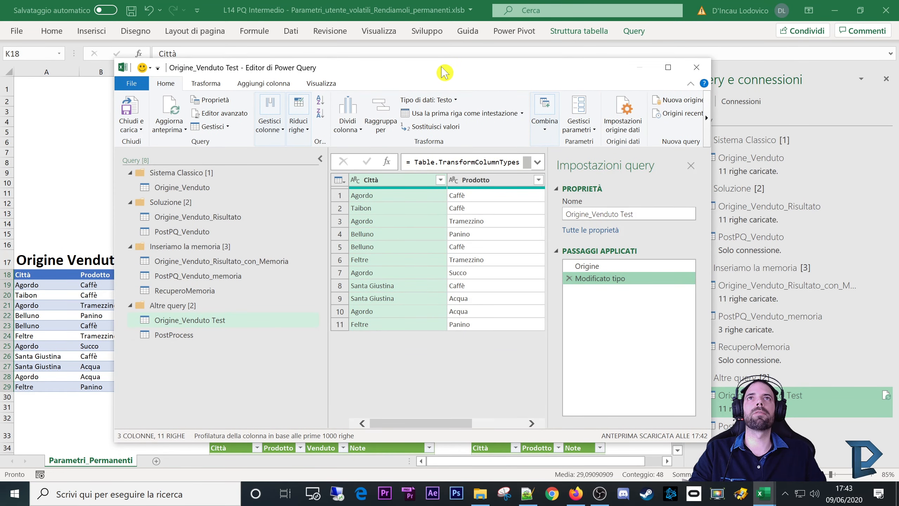
double_click(444, 72)
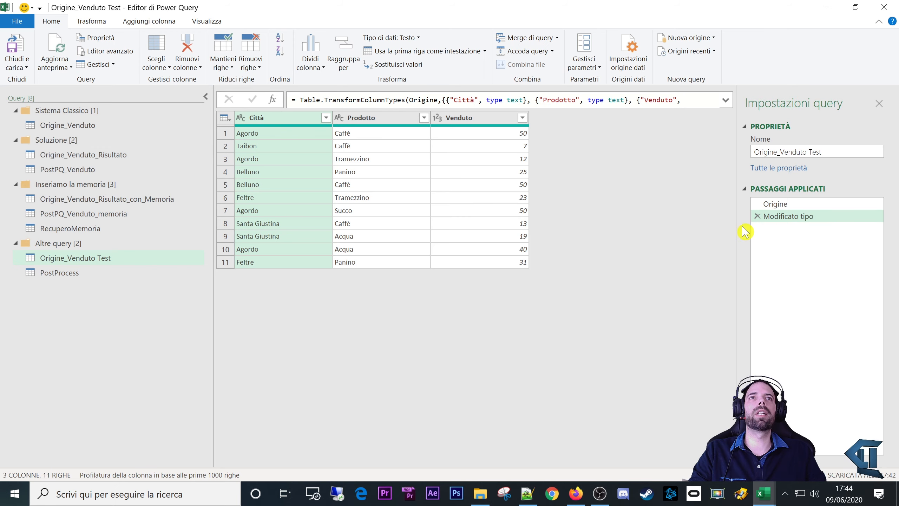
left_click(557, 37)
left_click(545, 51)
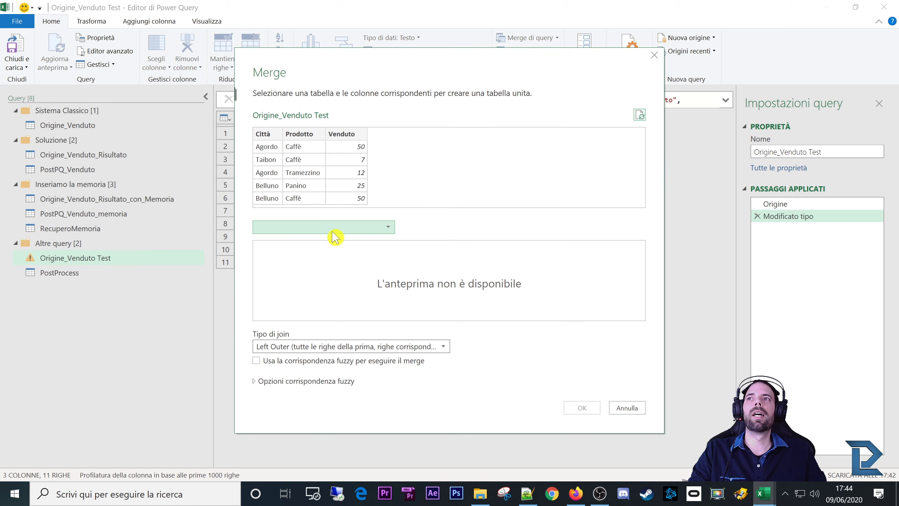
left_click(328, 231)
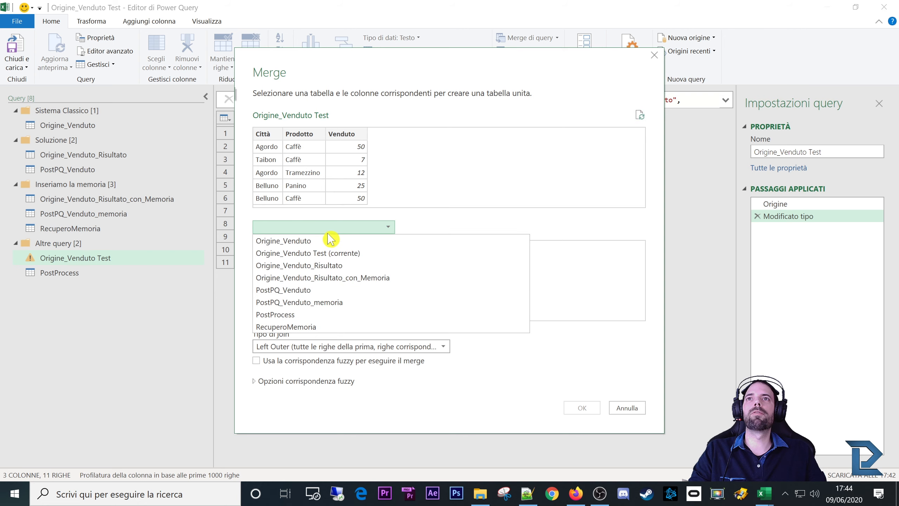
left_click(291, 314)
left_click(272, 247)
left_click(294, 247, "ctrl")
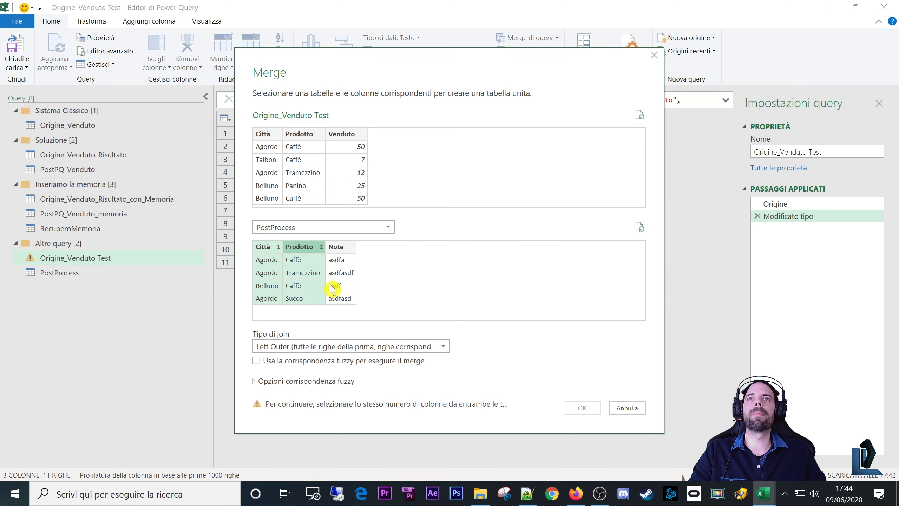
left_click(265, 134)
left_click(301, 134, "ctrl")
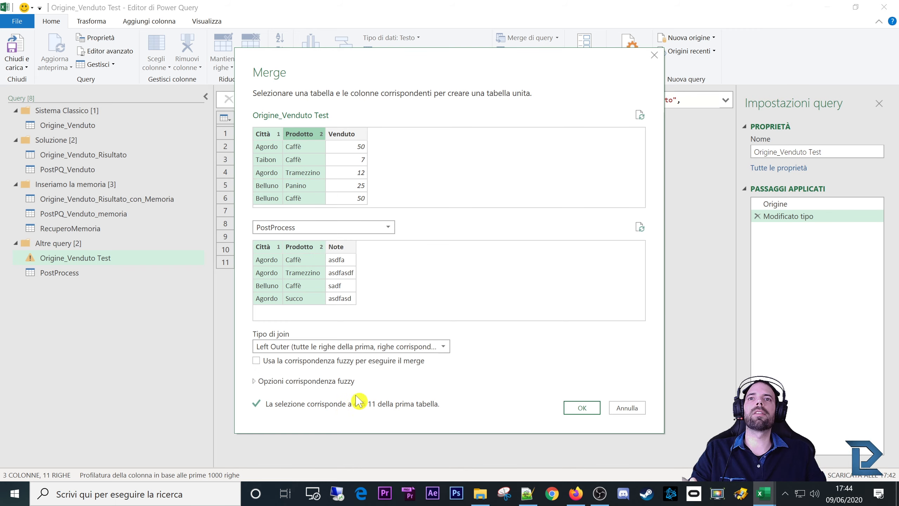
left_click(581, 409)
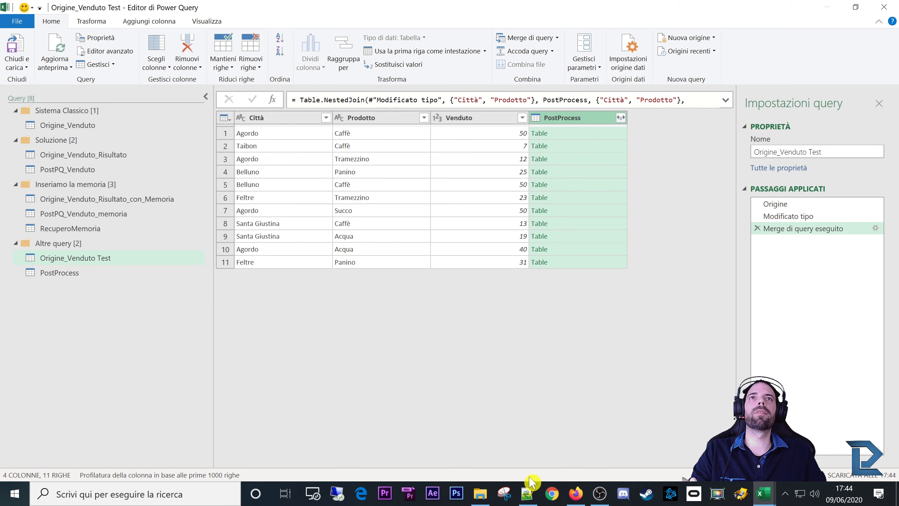
Expand only the Note field of the merged PostProcess column, without the original column name as prefix.
left_click(620, 118)
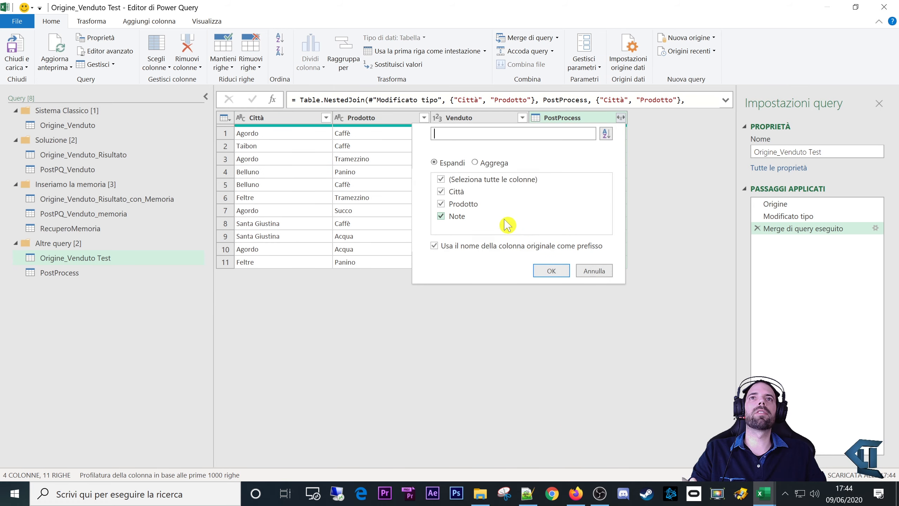
left_click(441, 191)
left_click(441, 204)
left_click(434, 246)
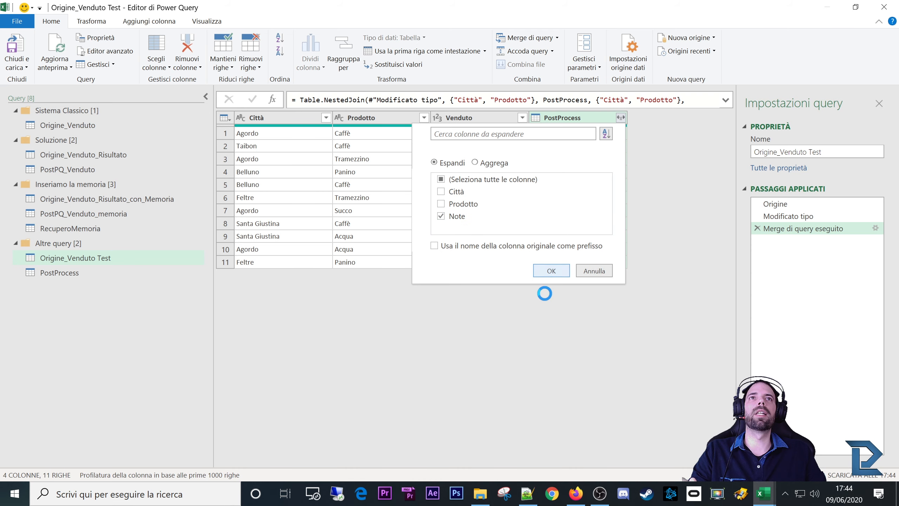
left_click(550, 271)
Check the values in the expanded Note column, and close the editor, loading the query back to the worksheet.
left_click(570, 133)
left_click(561, 159)
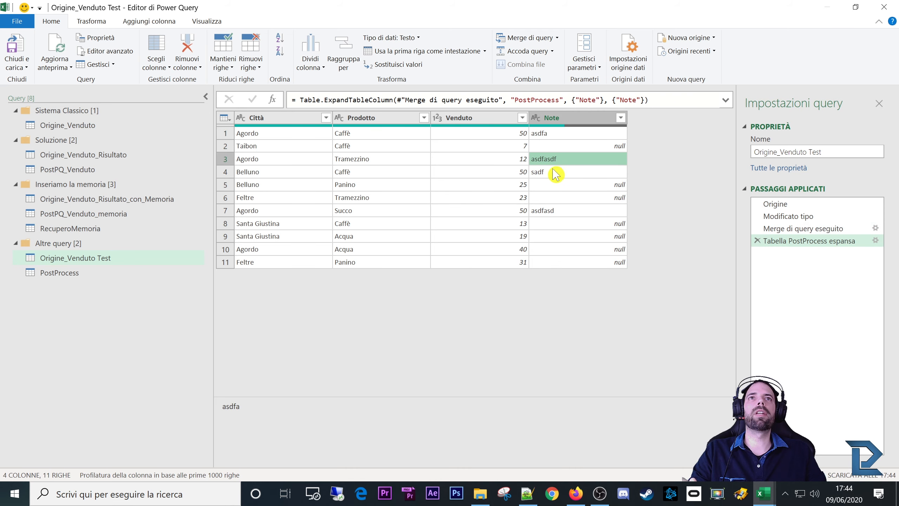
left_click(556, 172)
left_click(545, 210)
left_click(541, 237)
left_click(543, 172)
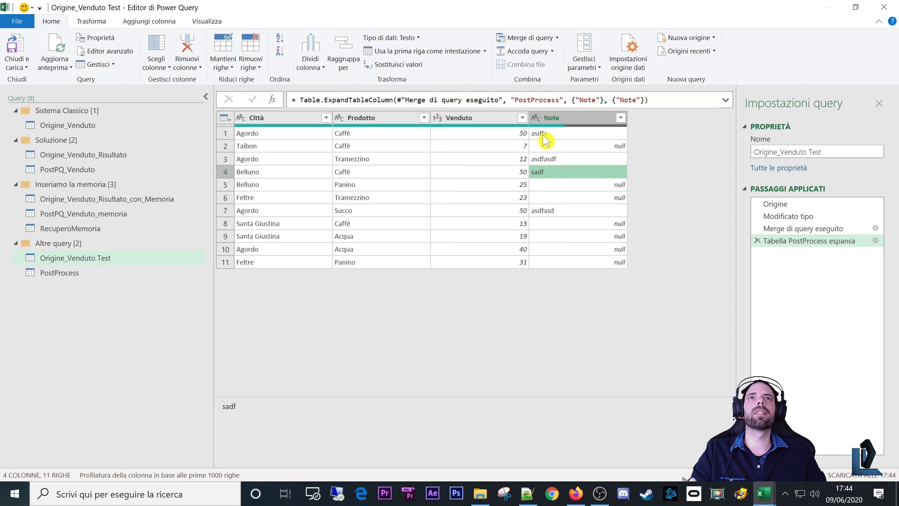
left_click(544, 133)
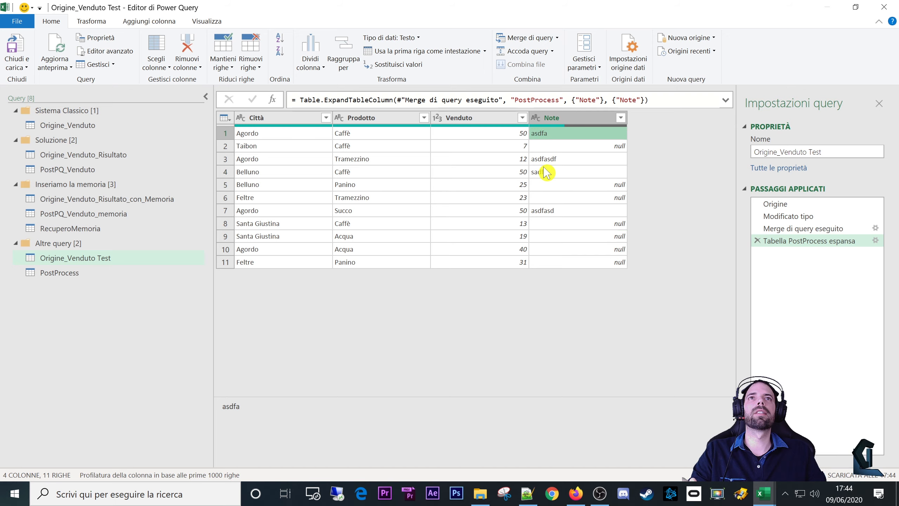
left_click(16, 46)
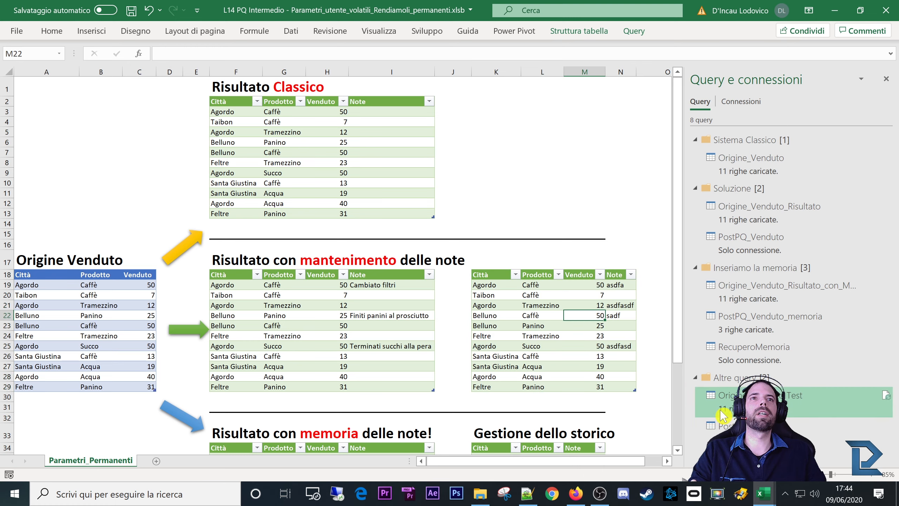
Refresh the new result table in K18:N29 twice to test whether its notes are kept.
left_click(613, 305)
right_click(613, 301)
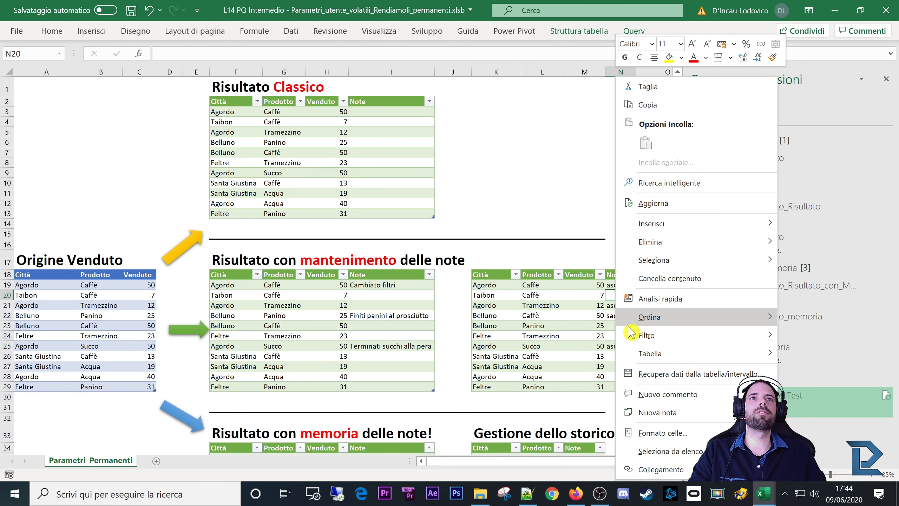
left_click(641, 201)
right_click(614, 304)
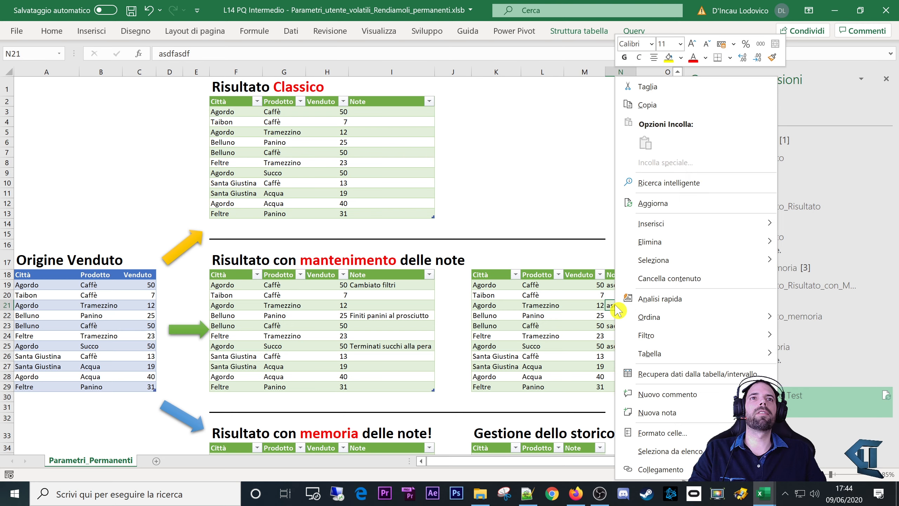
left_click(636, 201)
right_click(613, 326)
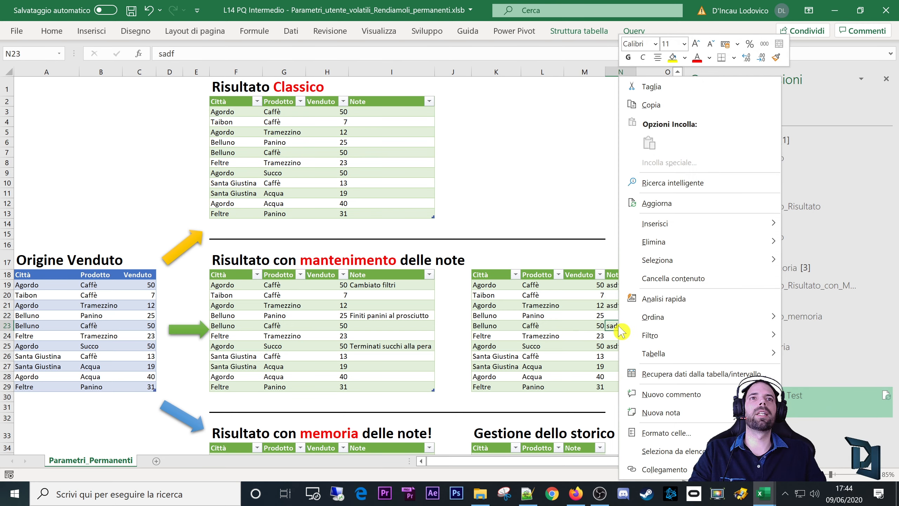
key("Escape")
Compare the two Belluno rows in K22:N23 and refresh the result table once more.
left_click_drag(492, 318, 595, 326)
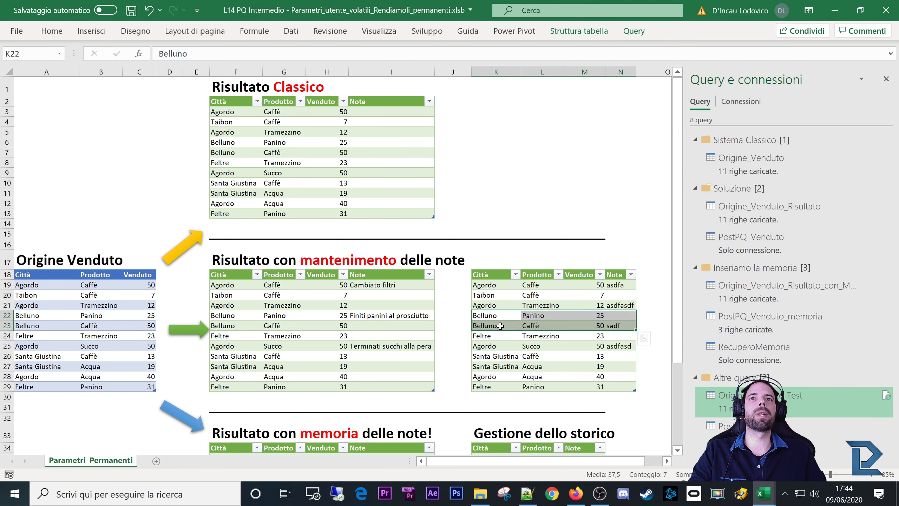
left_click(578, 324)
right_click(617, 299)
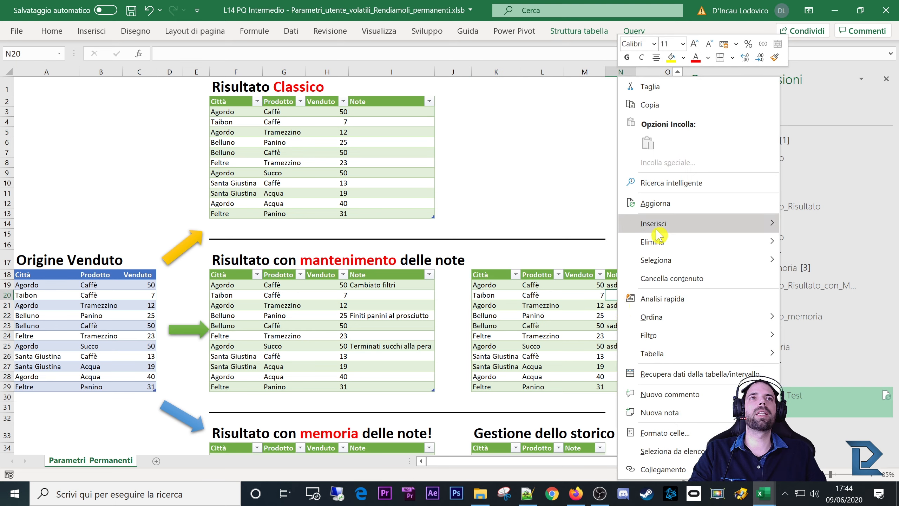
left_click(640, 200)
left_click(593, 316)
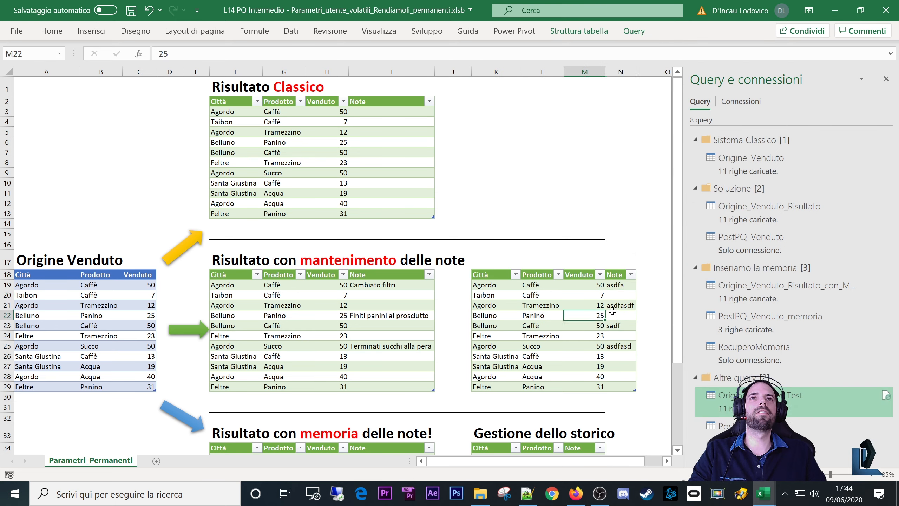
right_click(612, 309)
key("Escape")
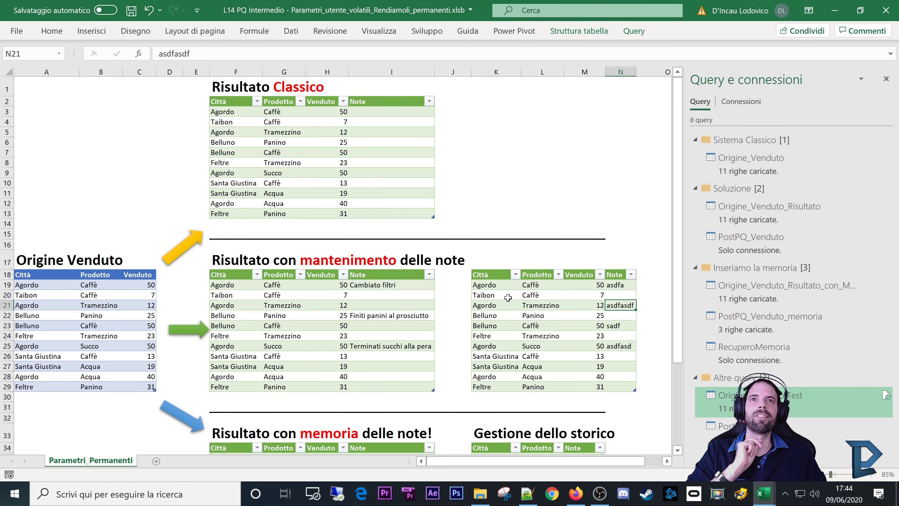
Select the data rows of the new result table and open the Origine_Venduto Test query for editing.
left_click(496, 278)
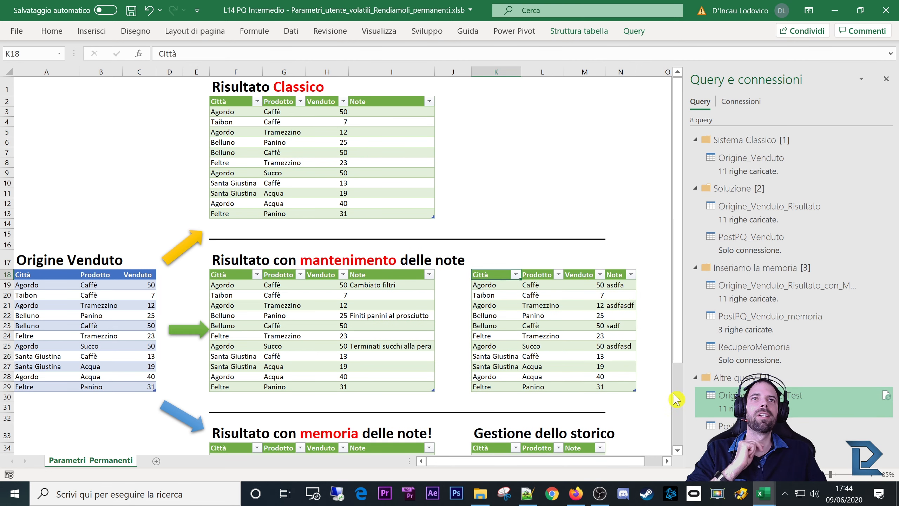
left_click_drag(505, 285, 616, 376)
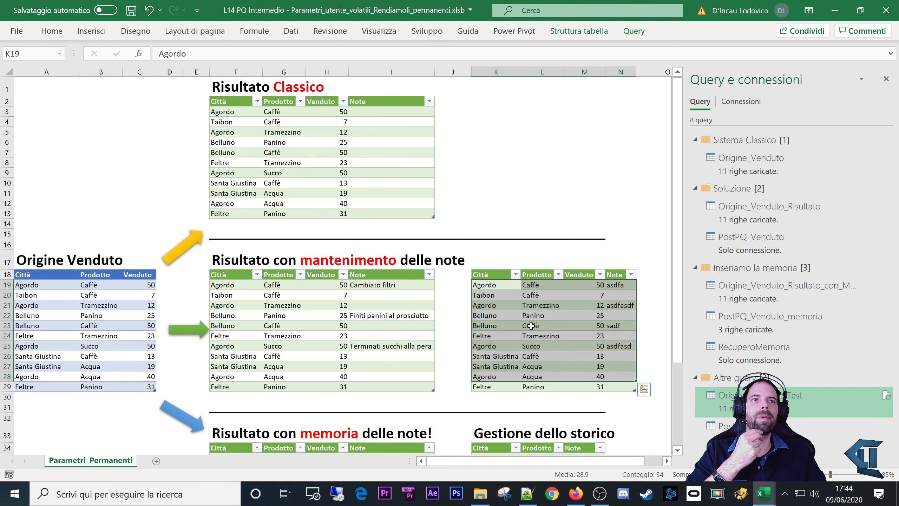
right_click(712, 395)
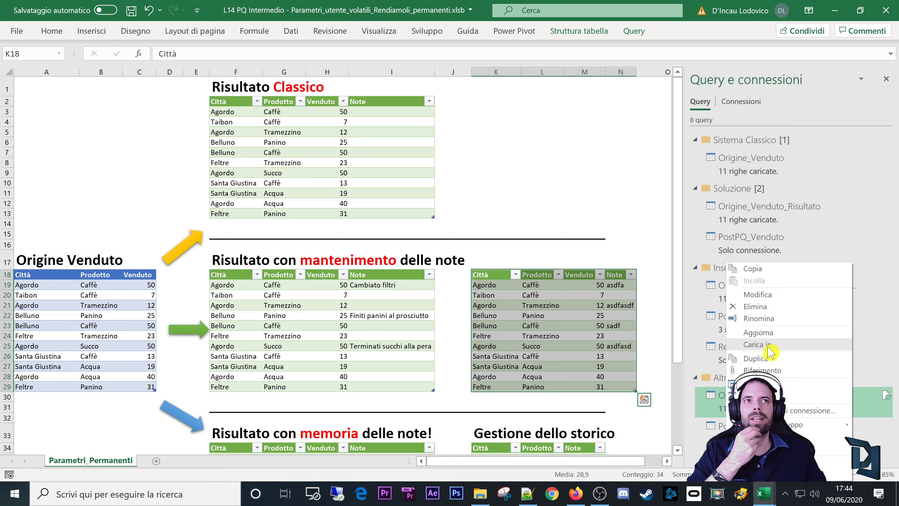
left_click(757, 297)
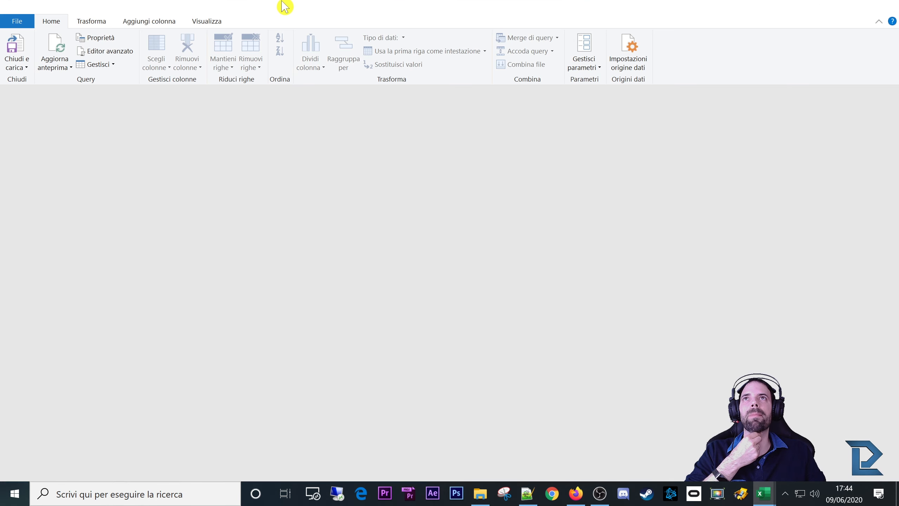
Restore the editor to a smaller window, expand and narrow its query list, and uncover the Origine Venduto source table.
double_click(283, 6)
left_click_drag(353, 63, 316, 48)
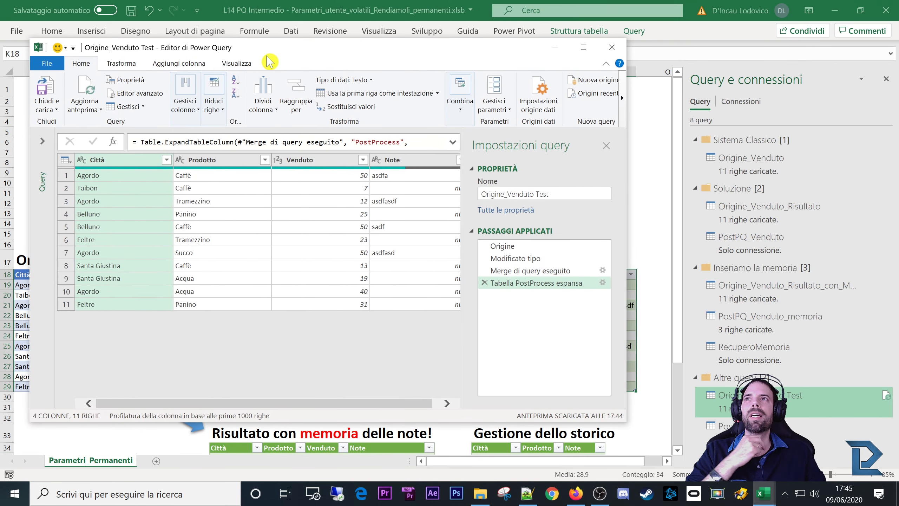
left_click(43, 141)
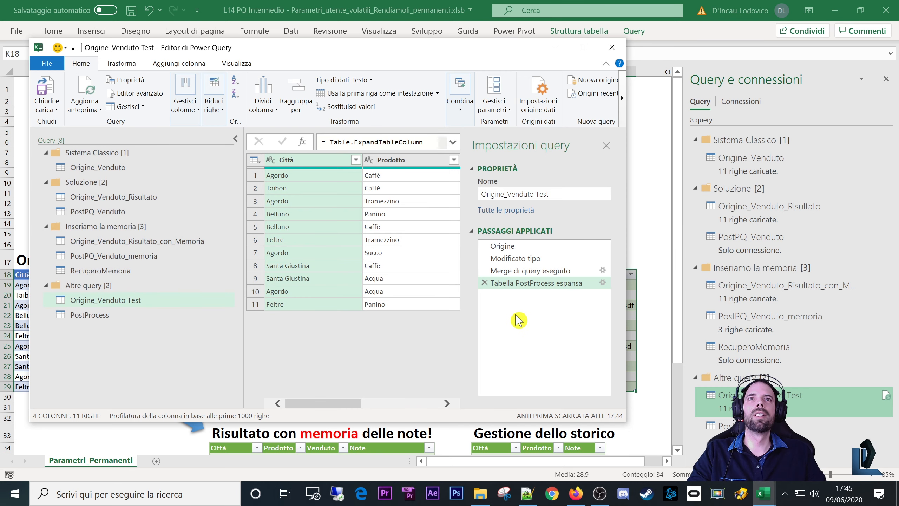
left_click_drag(342, 53, 374, 54)
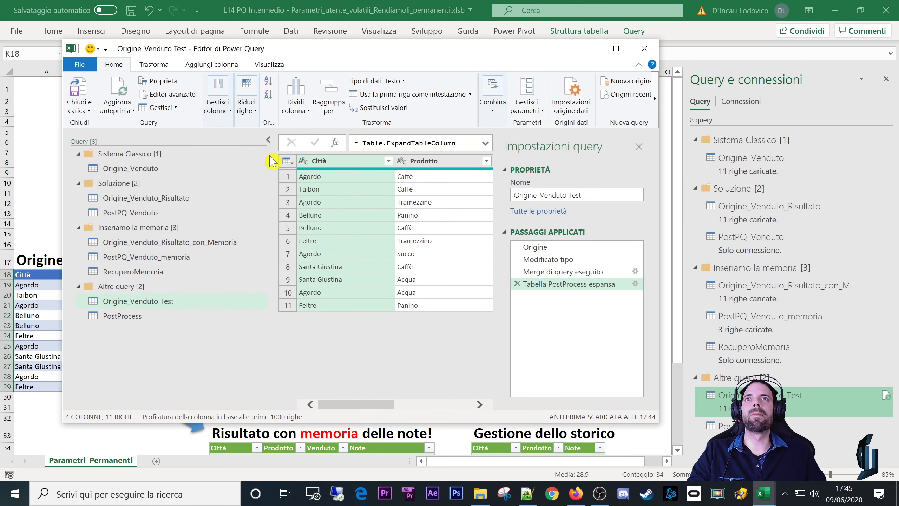
left_click_drag(273, 155, 207, 165)
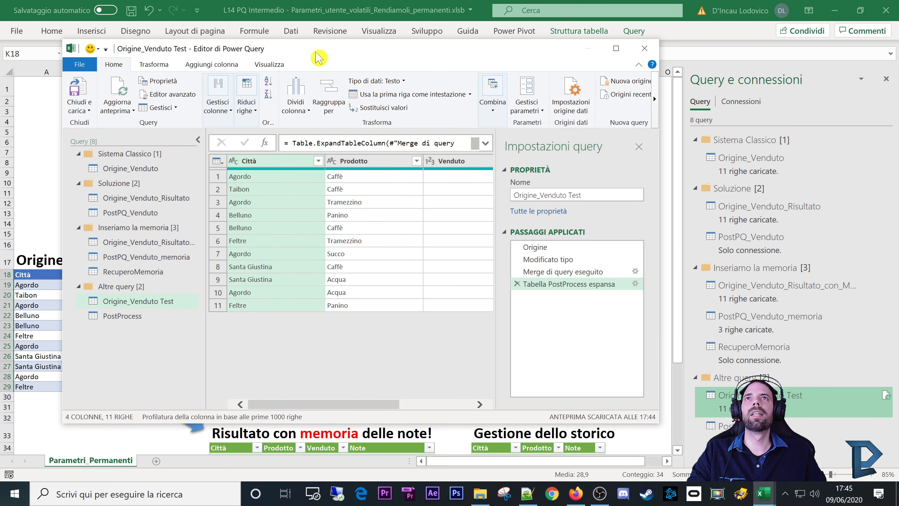
left_click_drag(318, 57, 459, 50)
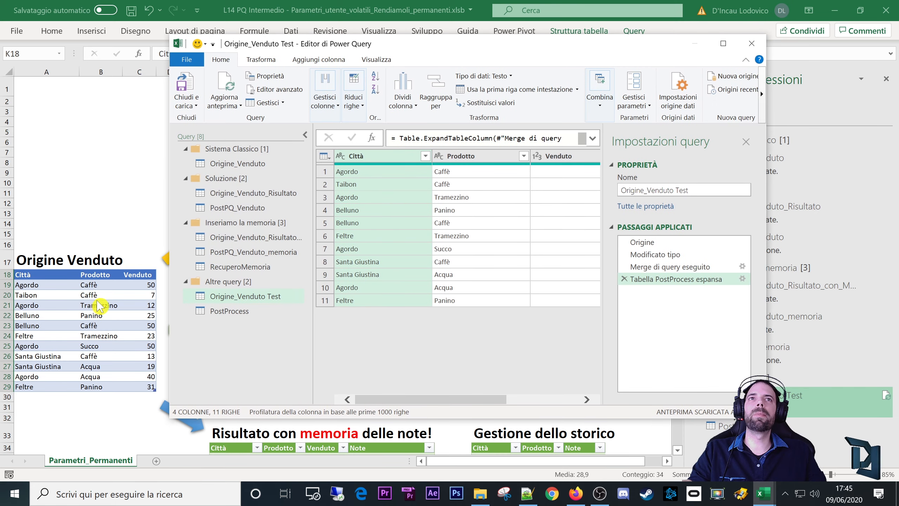
Review the Origine and Modificato tipo steps of Origine_Venduto Test and the PostProcess query against the worksheet tables.
left_click(640, 243)
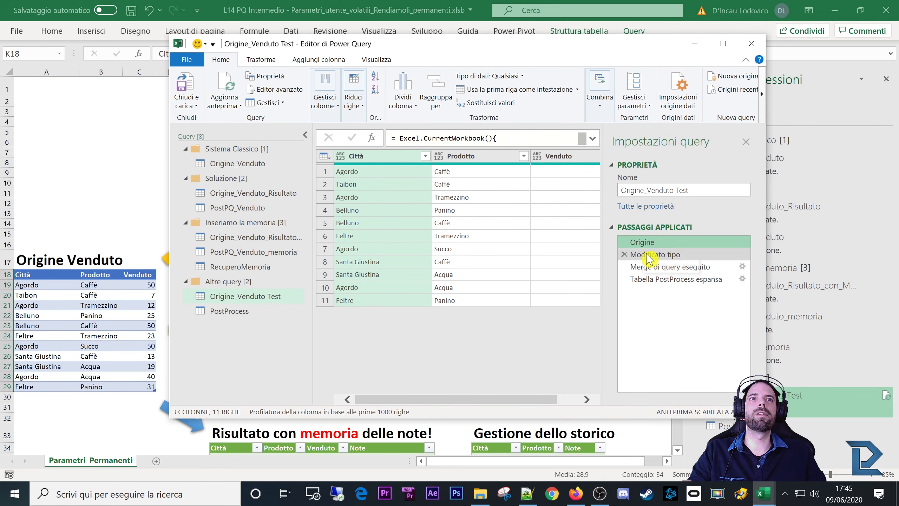
left_click(648, 255)
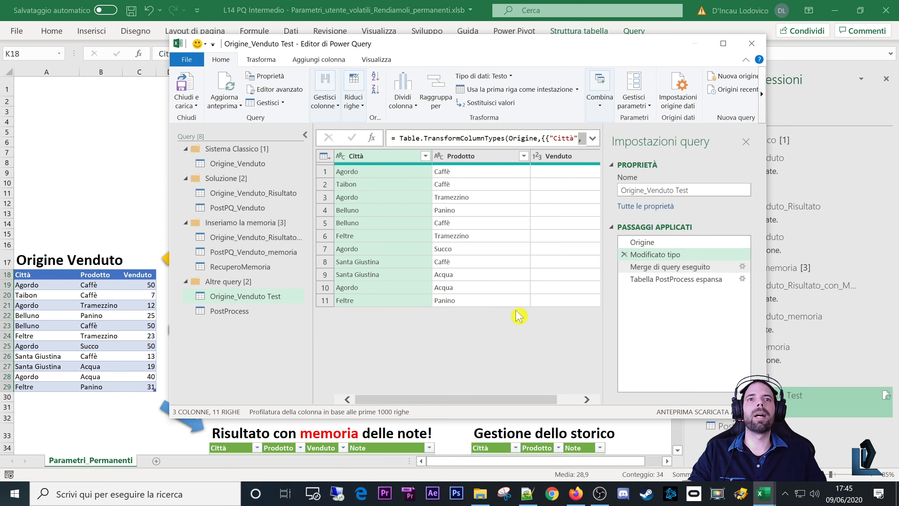
left_click_drag(573, 53, 309, 99)
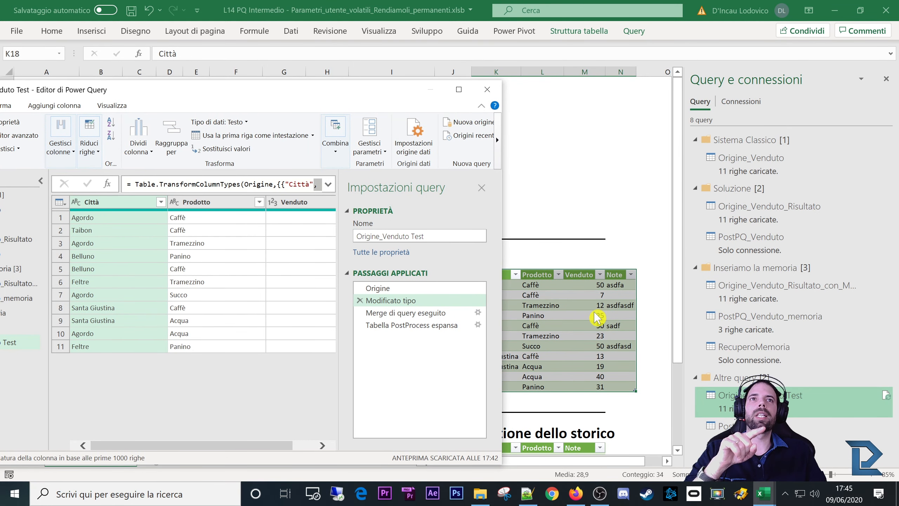
left_click_drag(301, 94, 509, 73)
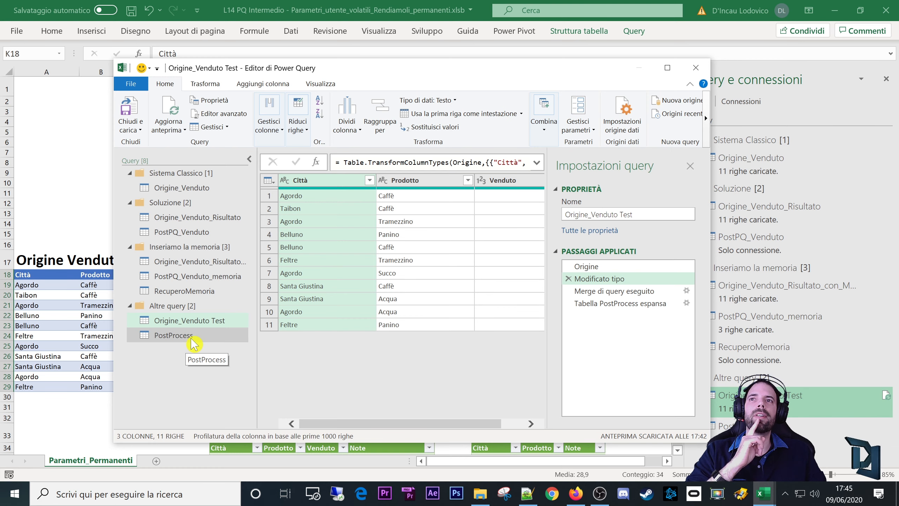
left_click(186, 339)
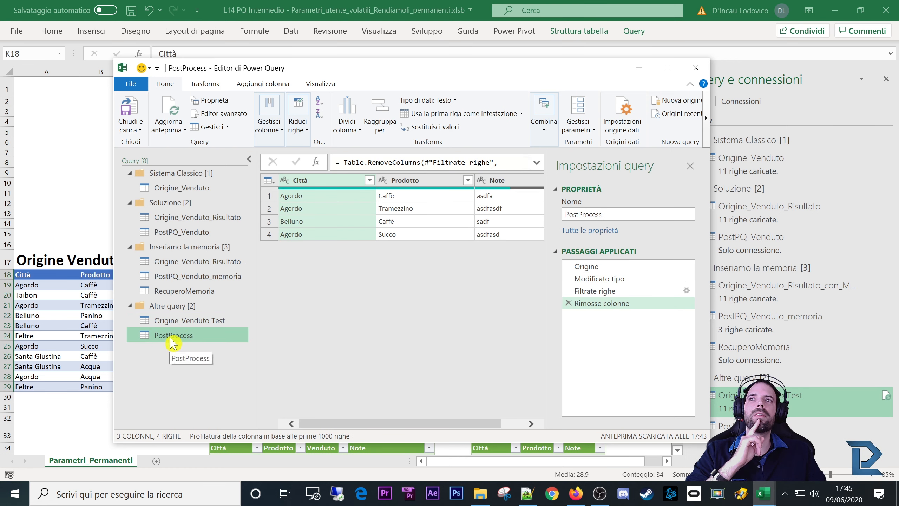
left_click_drag(463, 74, 285, 59)
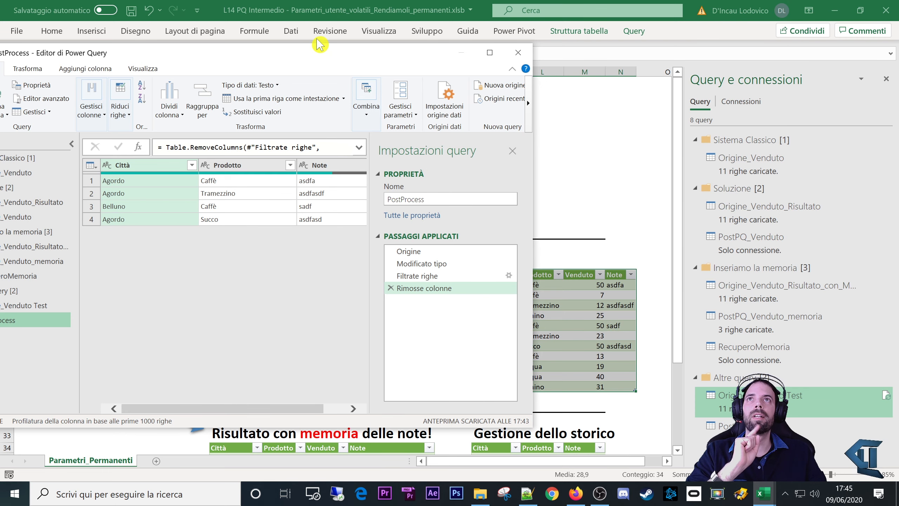
Review the Merge di query eseguito step of Origine_Venduto Test against the Origine Venduto source table and the result table with notes.
left_click_drag(376, 66, 492, 65)
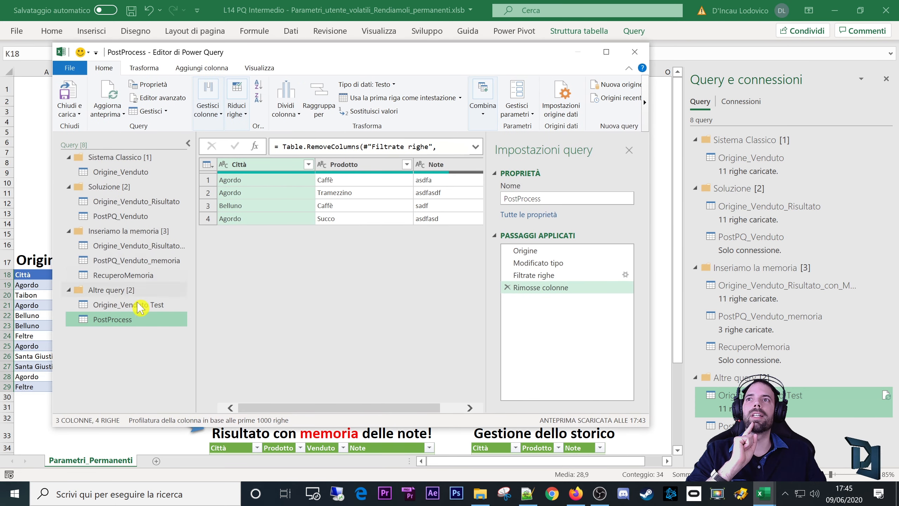
left_click(140, 305)
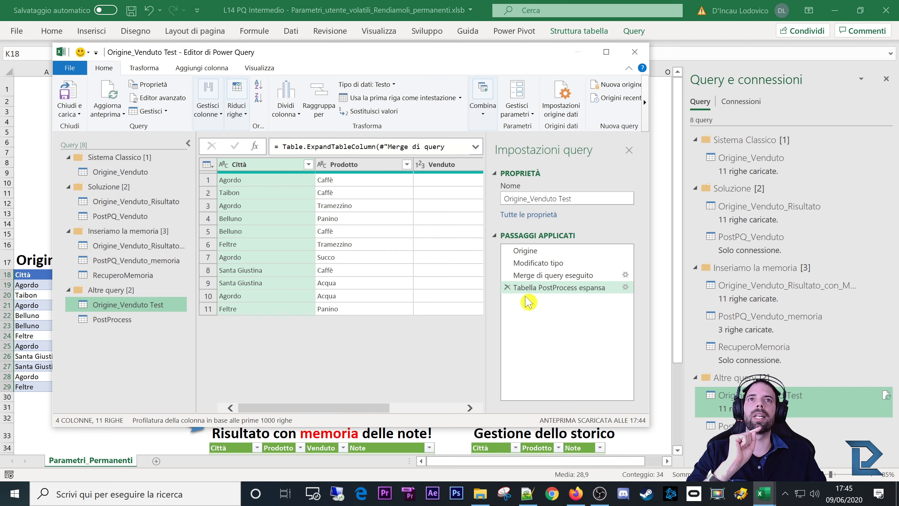
left_click(537, 276)
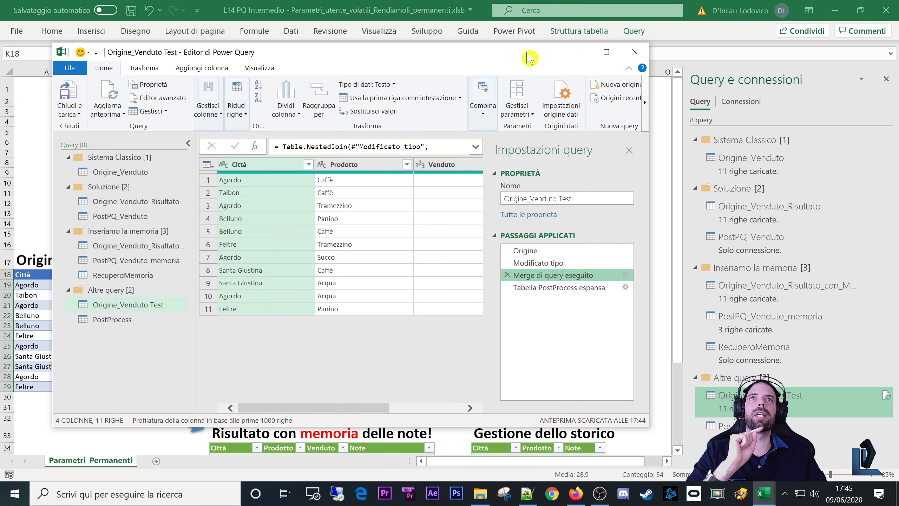
left_click_drag(530, 57, 398, 54)
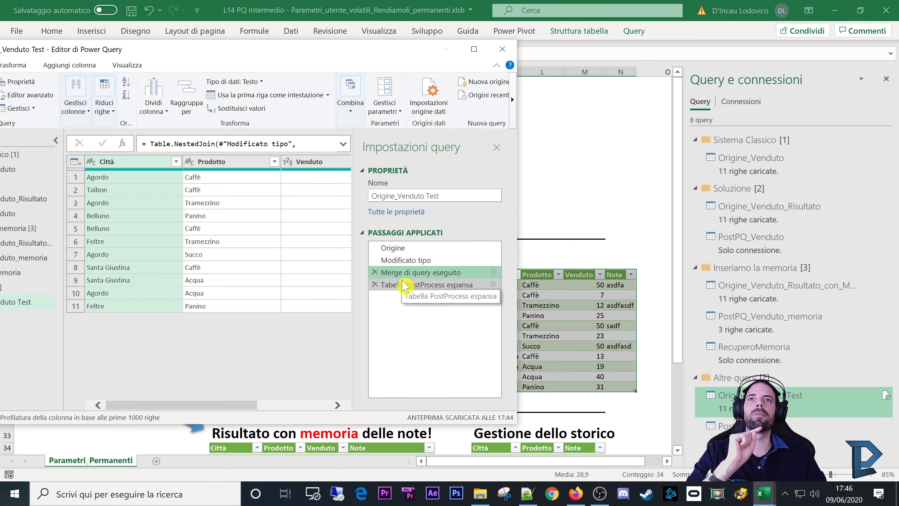
left_click_drag(327, 49, 492, 34)
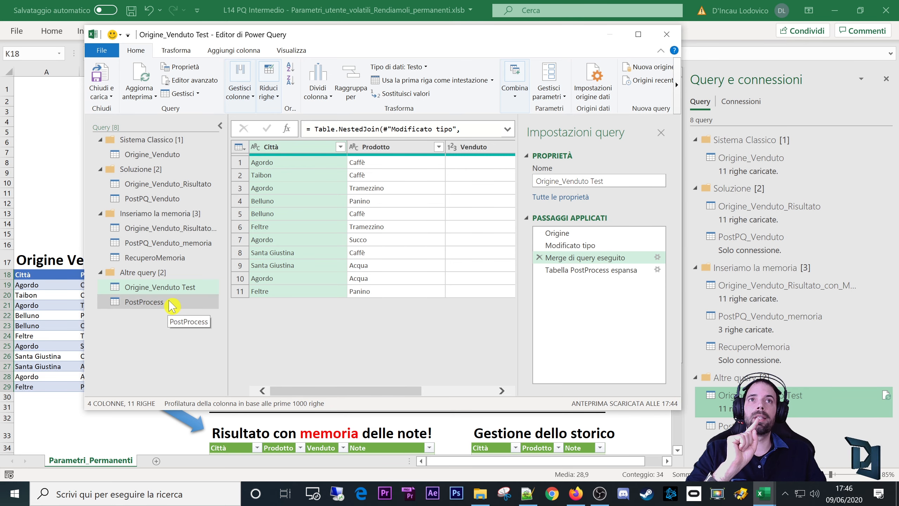
left_click_drag(504, 43, 307, 57)
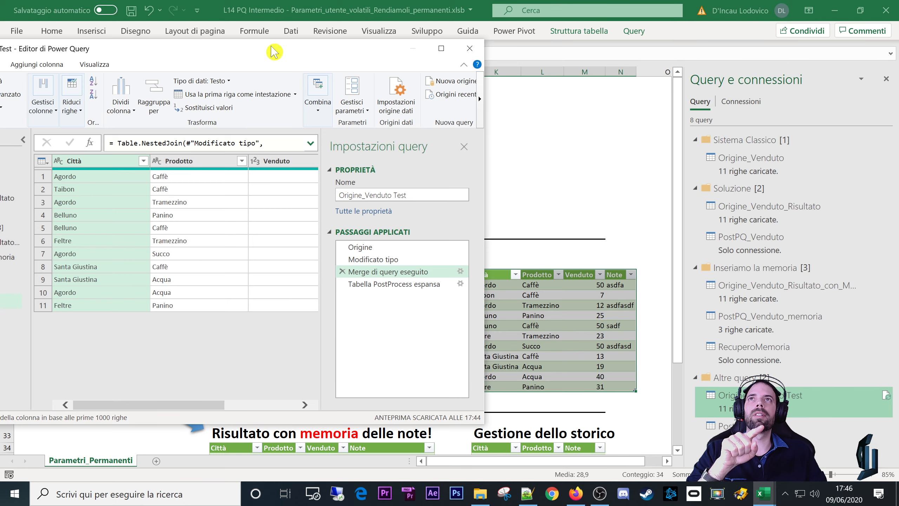
left_click_drag(274, 52, 619, 58)
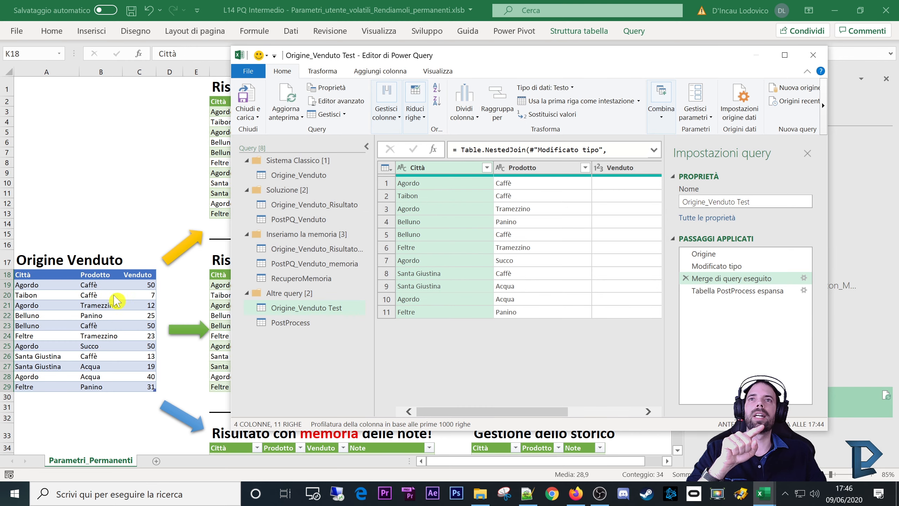
left_click_drag(580, 58, 379, 49)
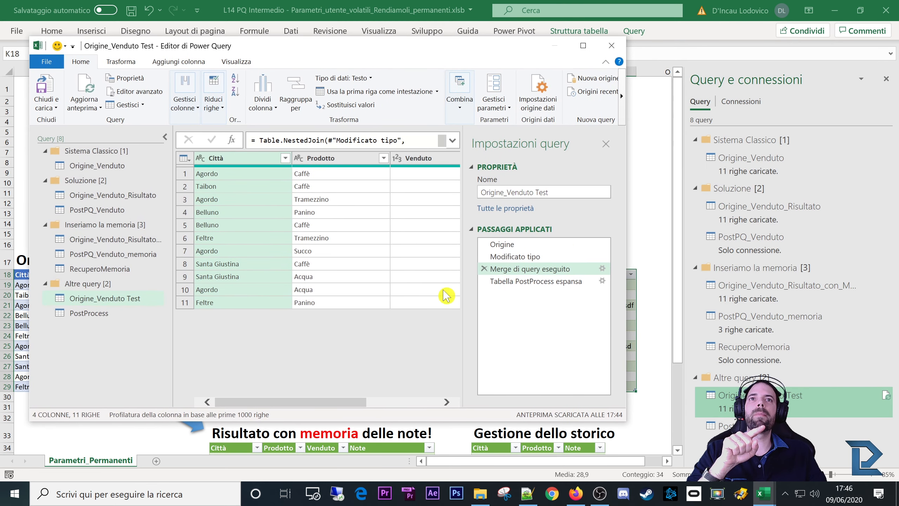
left_click_drag(481, 52, 353, 62)
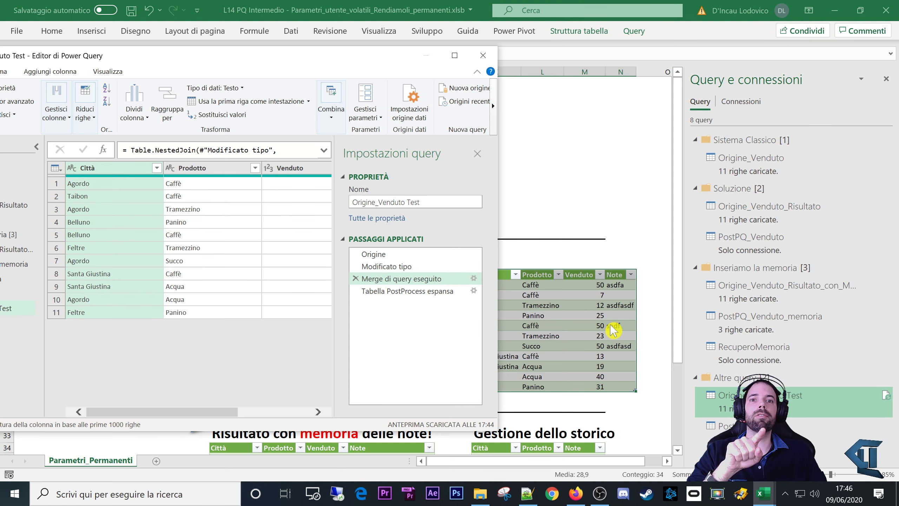
Review the Tabella PostProcess espansa and merge steps of Origine_Venduto Test, comparing them with the worksheet result table and the PostProcess query.
left_click(381, 295)
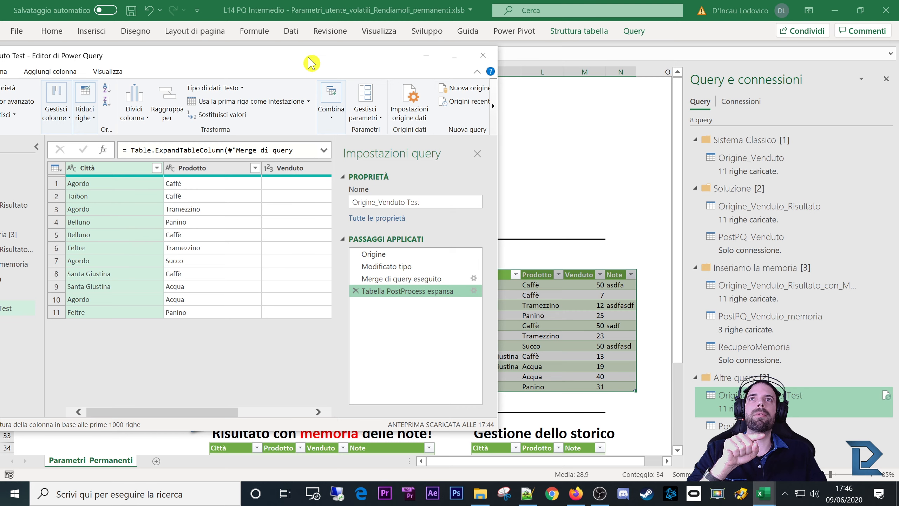
left_click_drag(310, 58, 330, 56)
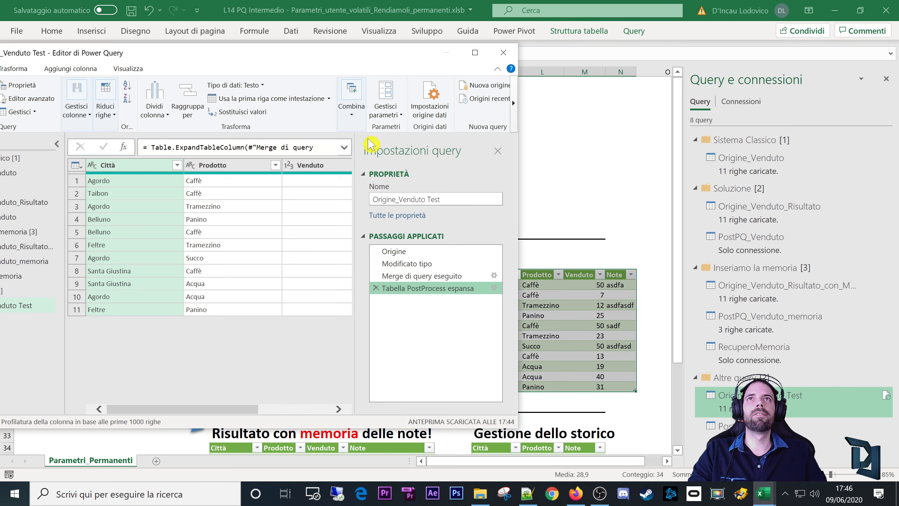
left_click_drag(313, 55, 477, 63)
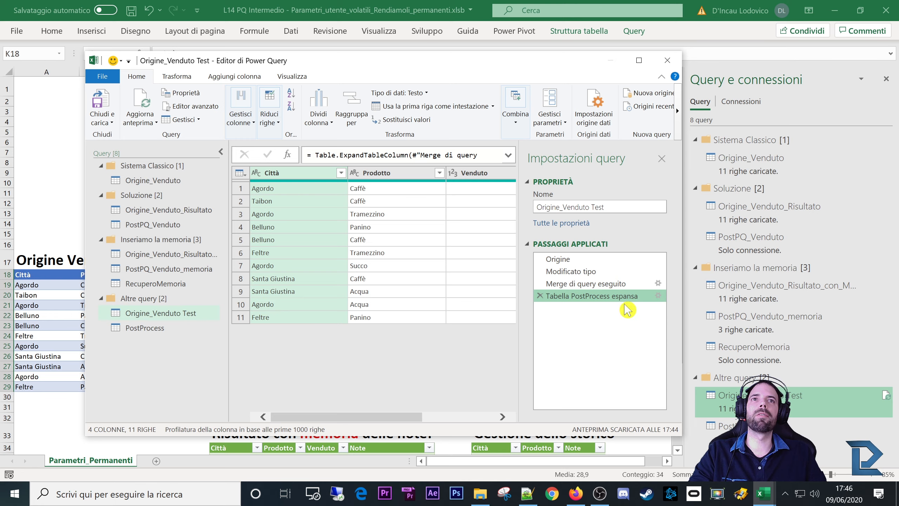
left_click(584, 283)
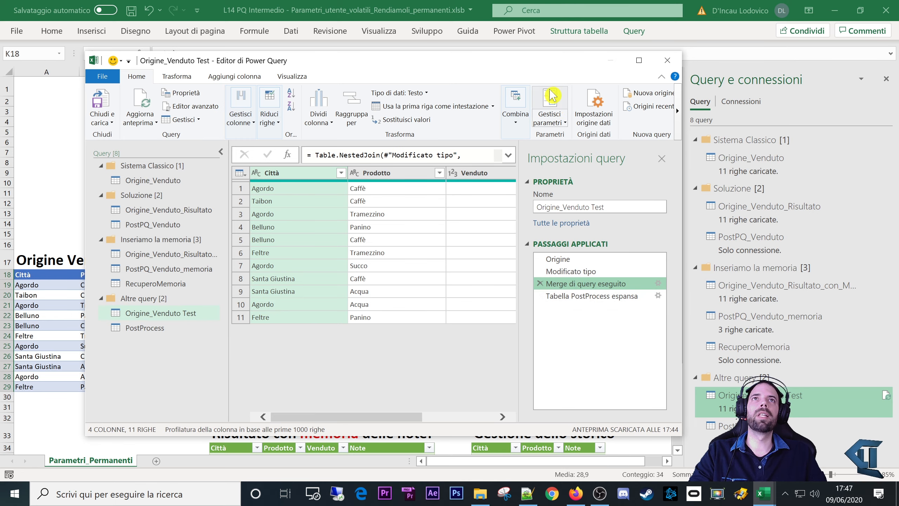
left_click_drag(541, 67, 267, 82)
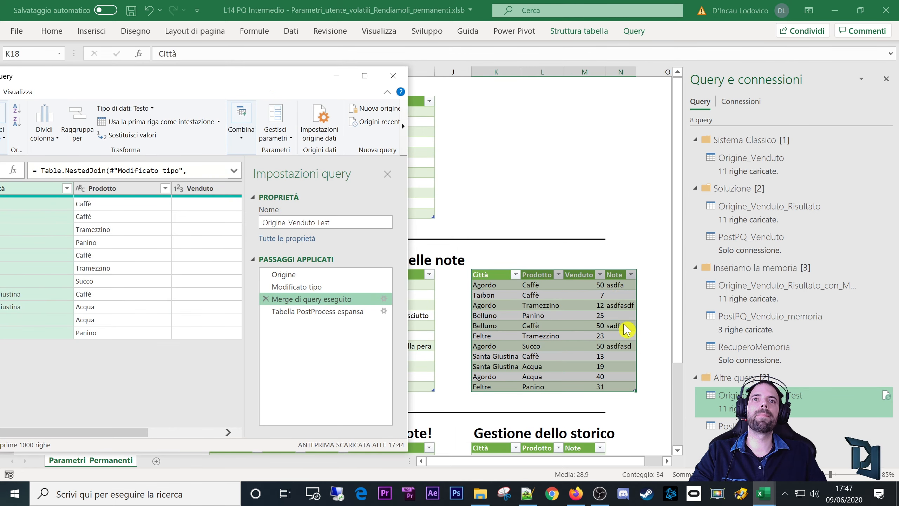
left_click_drag(259, 82, 470, 82)
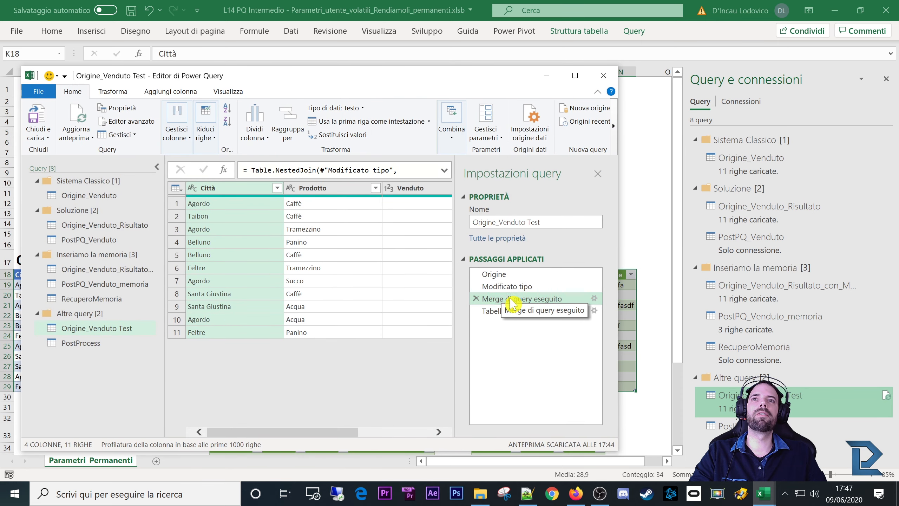
left_click(111, 342)
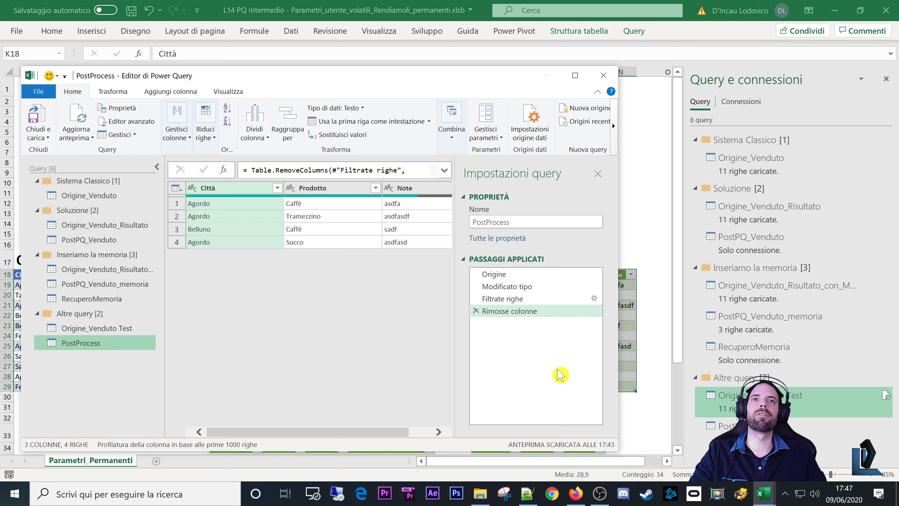
left_click_drag(367, 82, 408, 78)
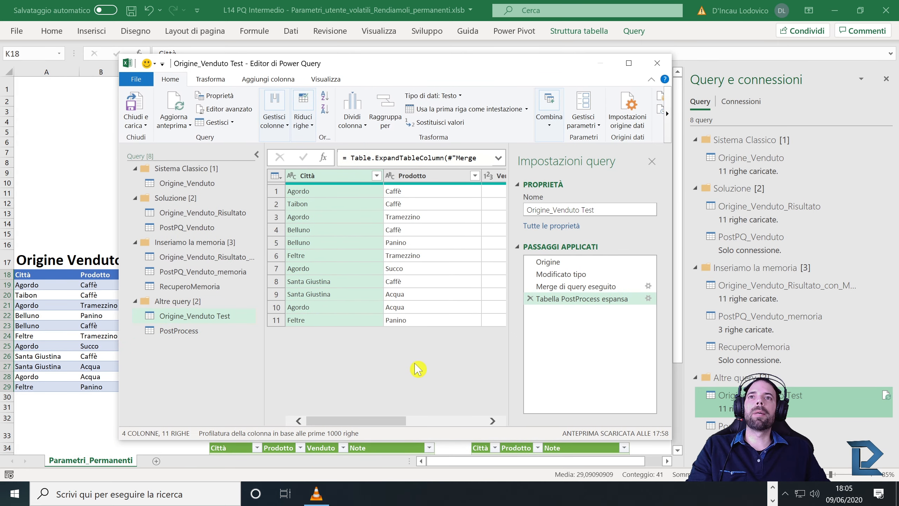
Close the query editor and select the Risultato con memoria table, followed by the Gestione dello storico table.
left_click(657, 63)
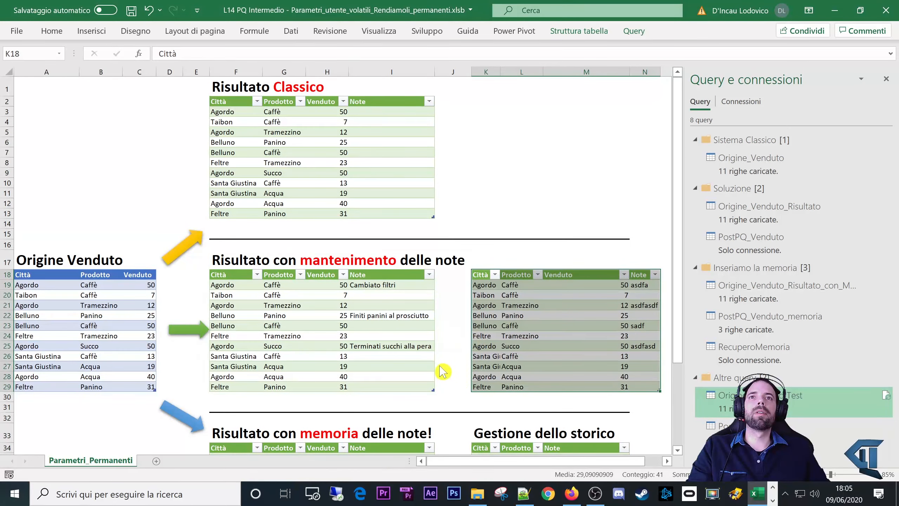
left_click(361, 378)
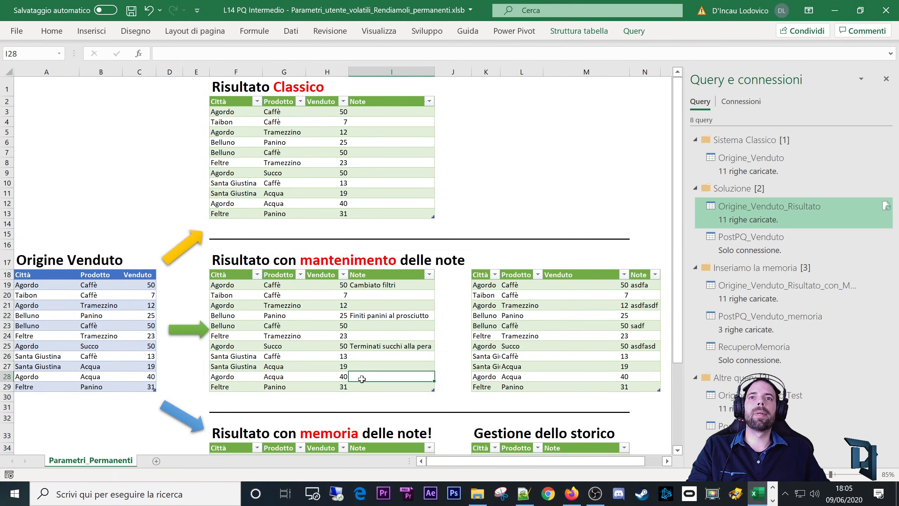
scroll(362, 378, "down", 4)
left_click_drag(227, 316, 384, 428)
left_click_drag(479, 316, 593, 344)
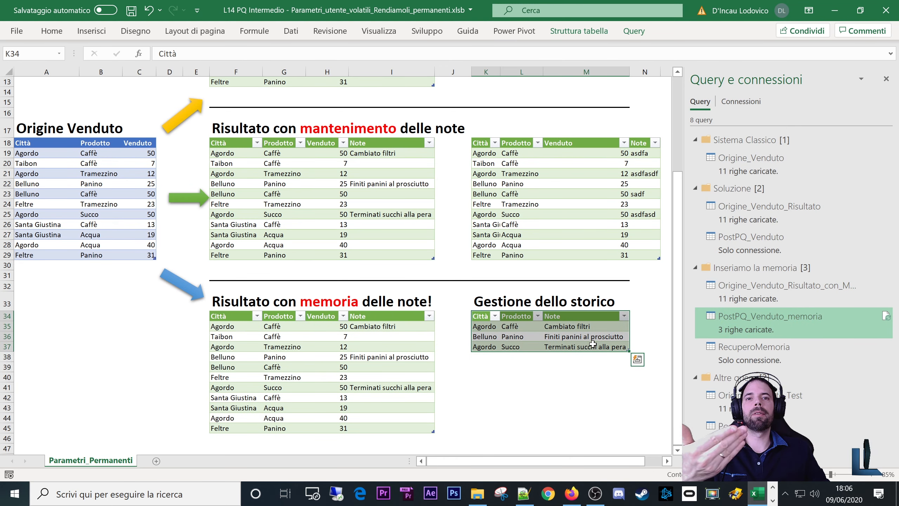
left_click_drag(481, 316, 601, 346)
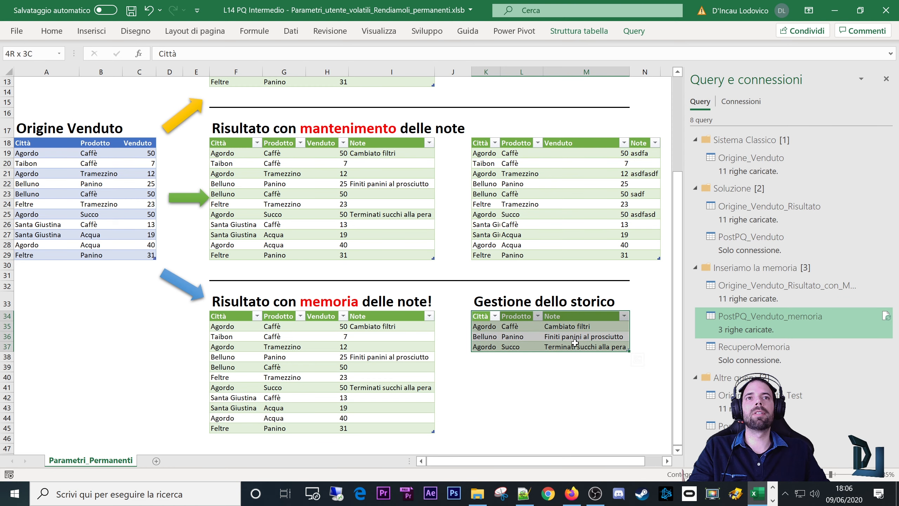
Examine the stored note entries in the Gestione dello storico table and the query behind the Risultato con memoria table.
left_click(537, 341)
left_click(581, 345)
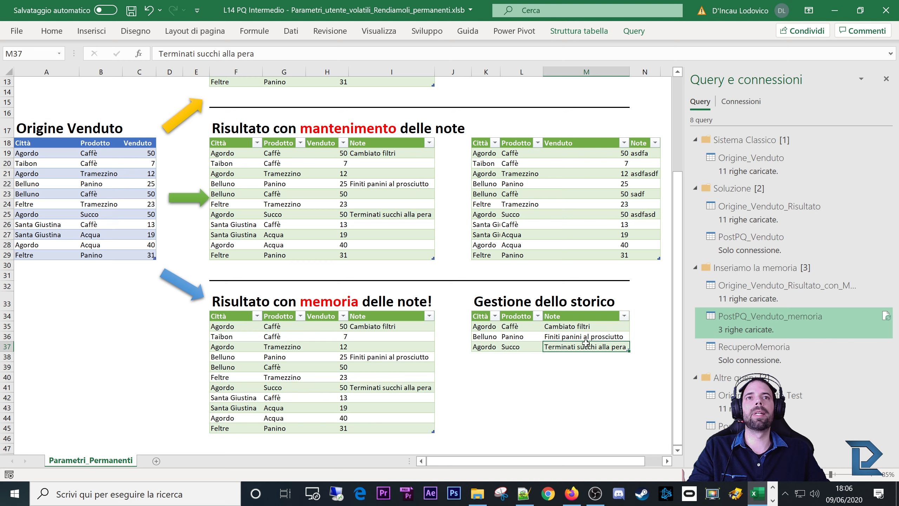
key("Up")
left_click(499, 337)
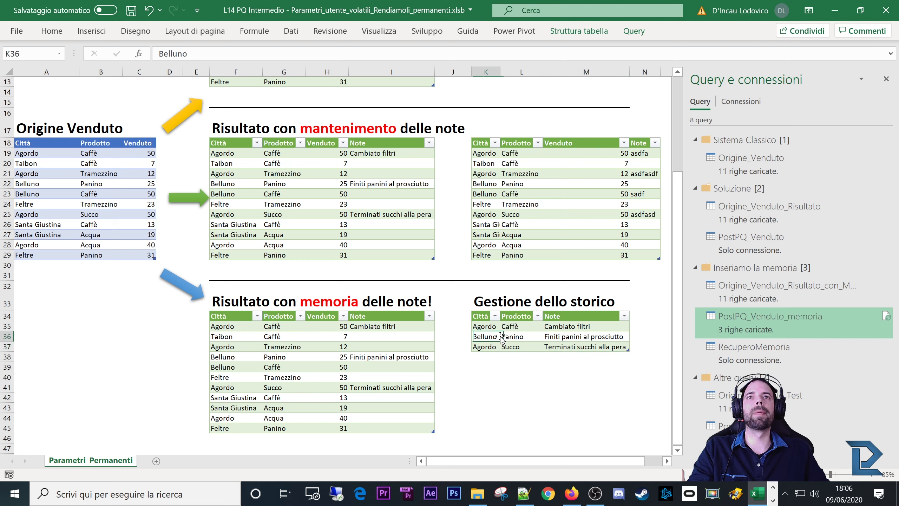
left_click(236, 316)
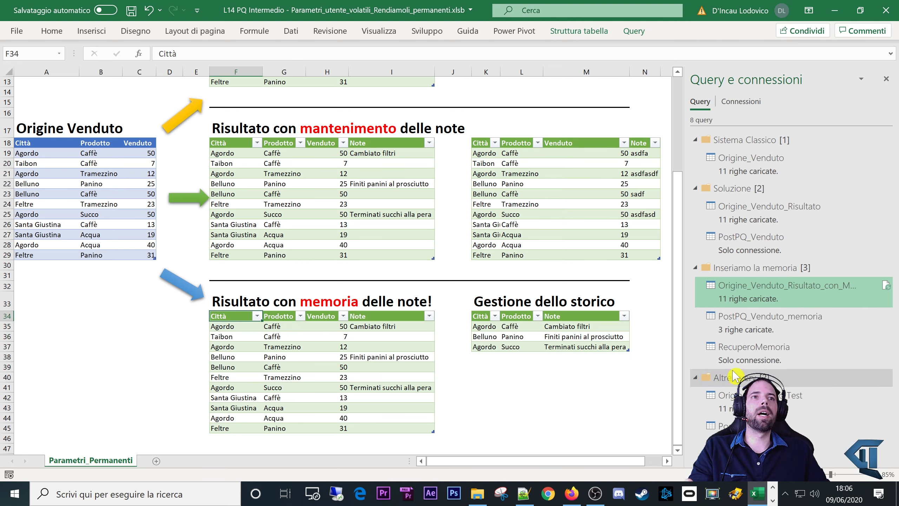
Load the Origine Venduto table into Power Query as a new query and expand the editor's query list.
left_click(82, 183)
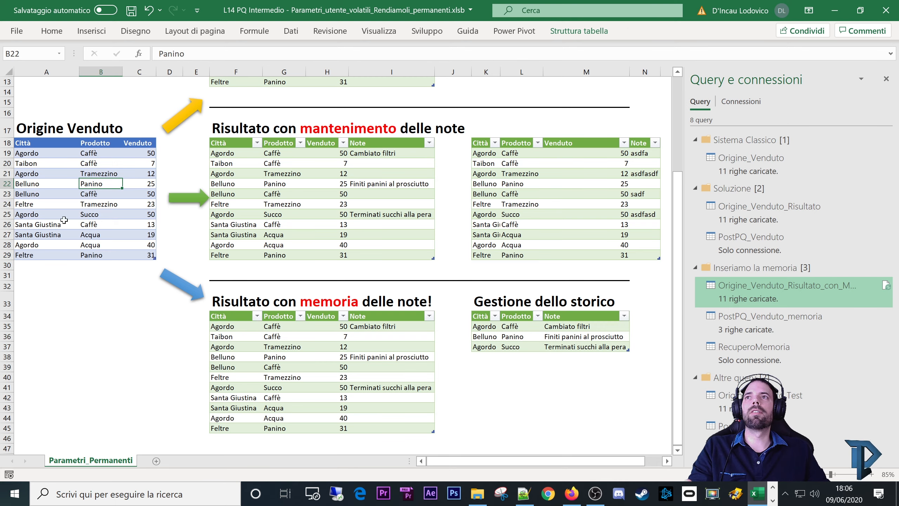
left_click(292, 31)
left_click(59, 81)
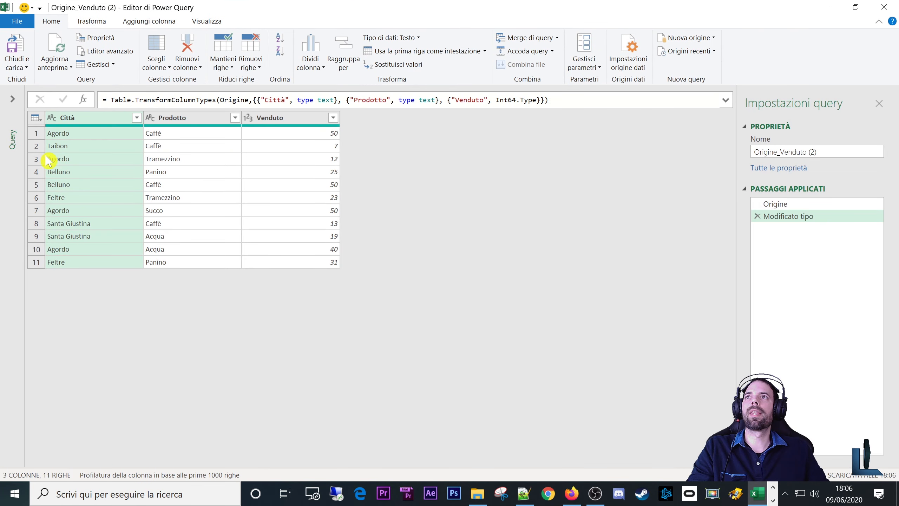
left_click(14, 99)
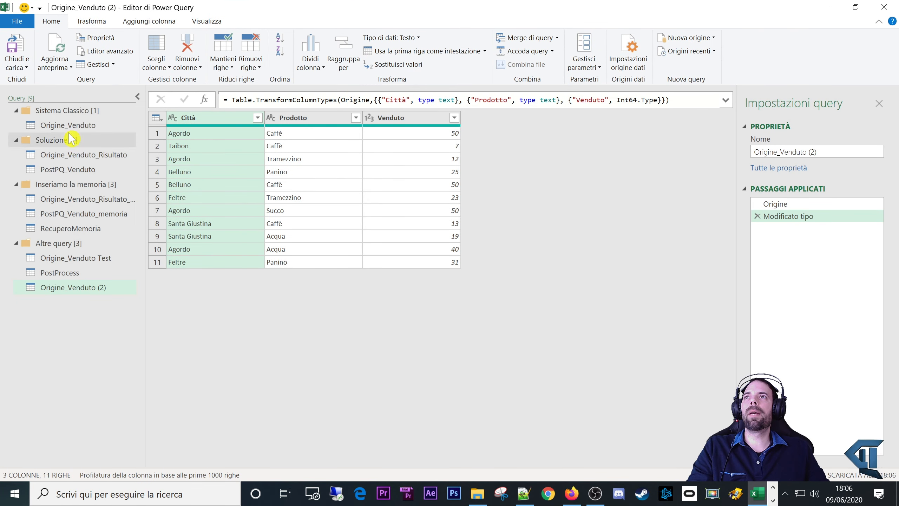
Rename the new query Origine_Venduto TestconMemoria.
left_click(69, 293)
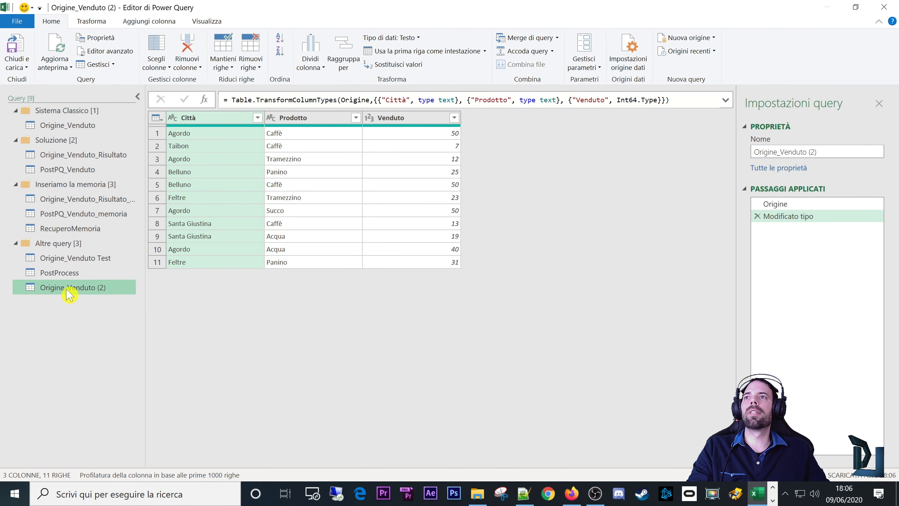
double_click(115, 289)
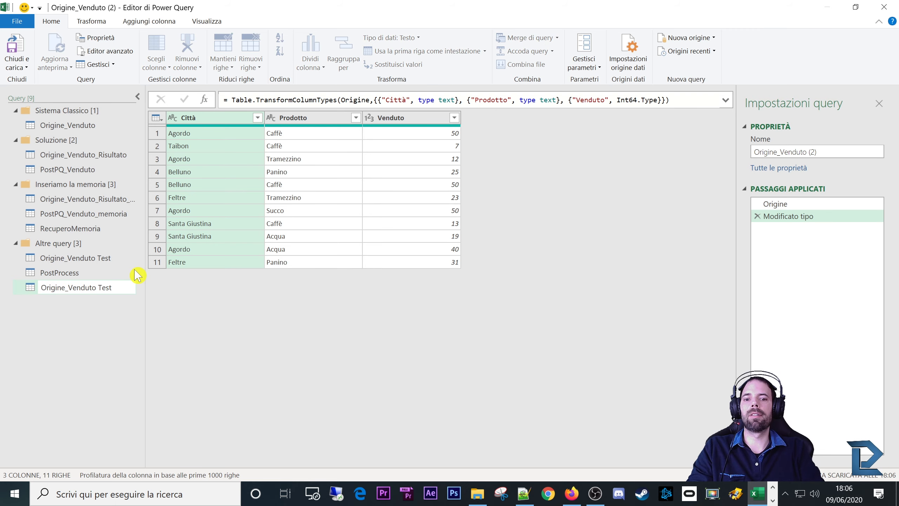
type("TestconMemoria")
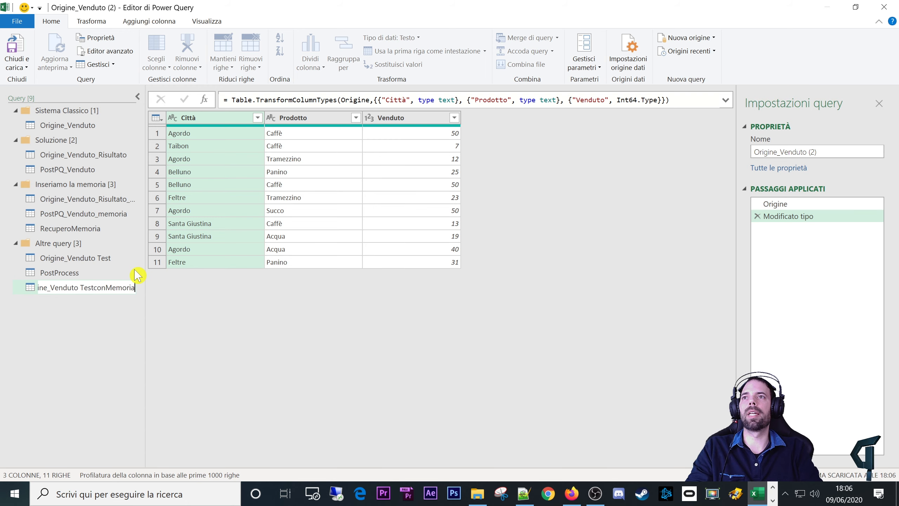
key("Return")
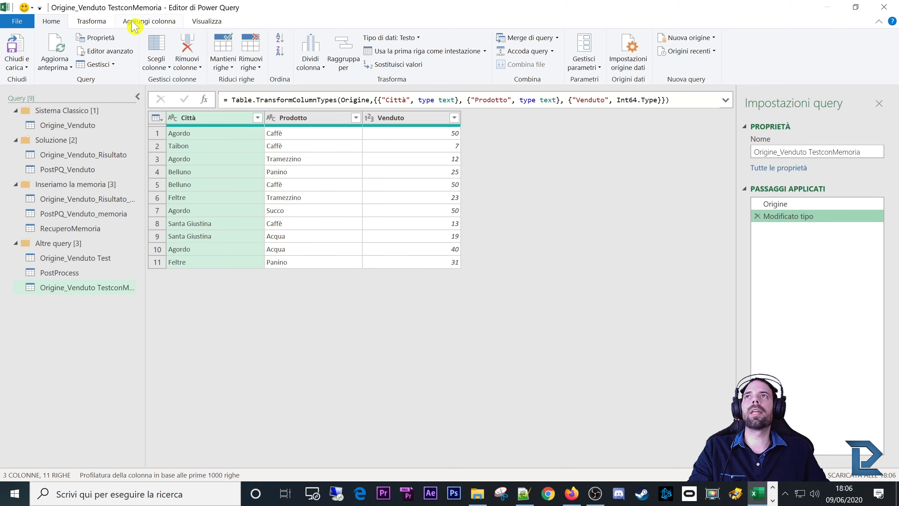
Add a custom column named Note with the empty-text formula "" to the Origine_Venduto TestconMemoria query.
left_click(143, 20)
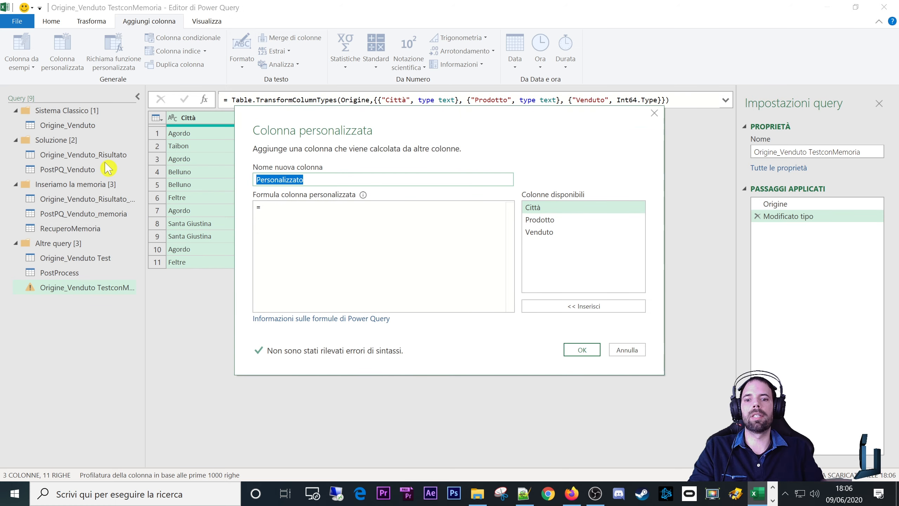
type("Note")
left_click(365, 246)
type("\"")
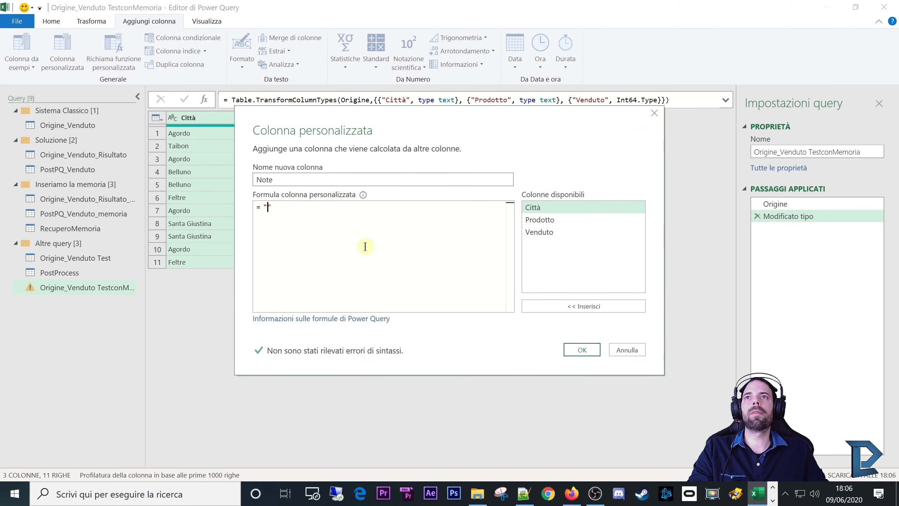
left_click(576, 351)
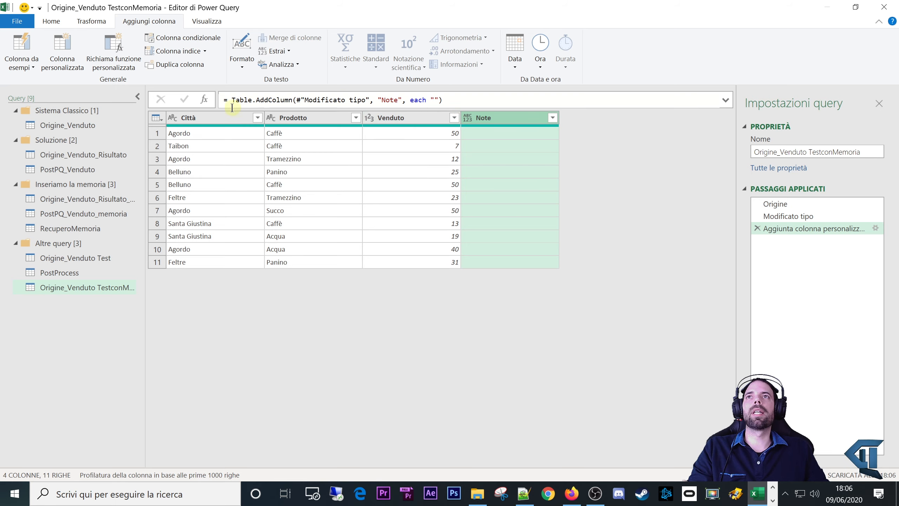
left_click(54, 23)
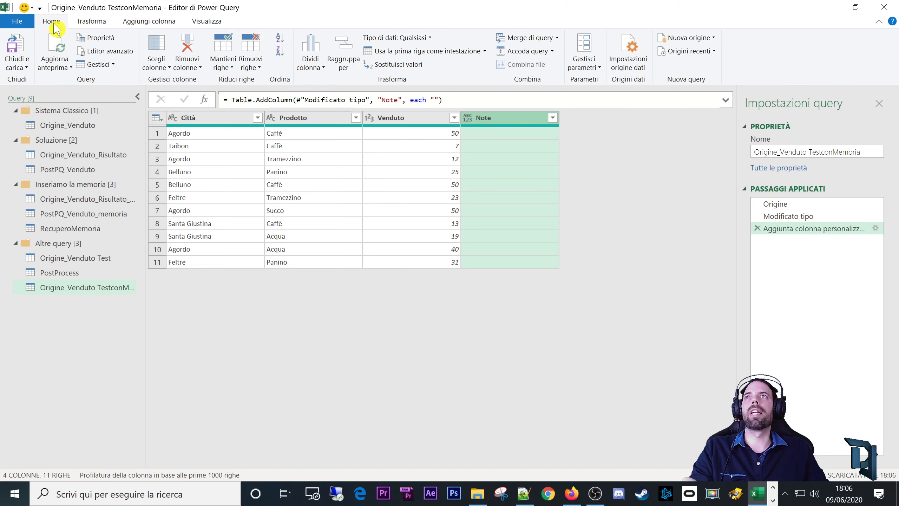
Load the Origine_Venduto TestconMemoria query as a table in the existing Parametri_Permanenti worksheet, starting at cell F50.
left_click(17, 65)
left_click(35, 92)
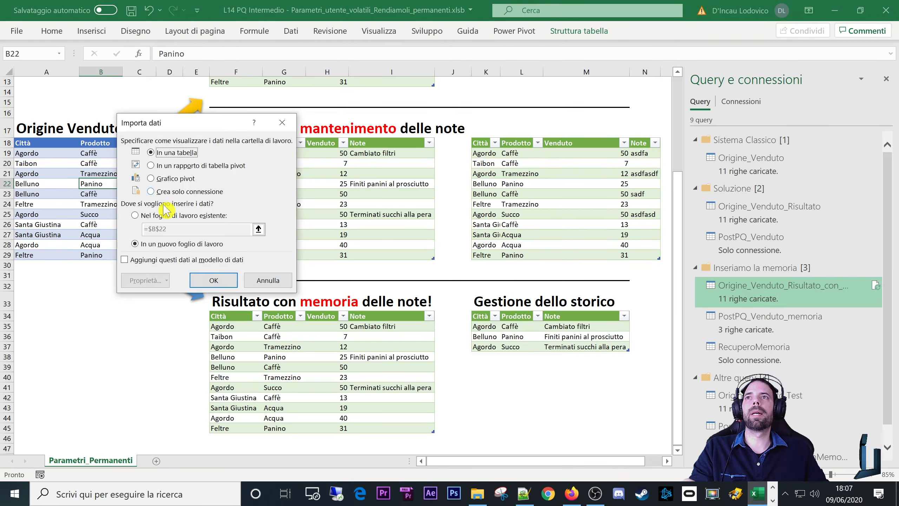
left_click(164, 214)
left_click(220, 436)
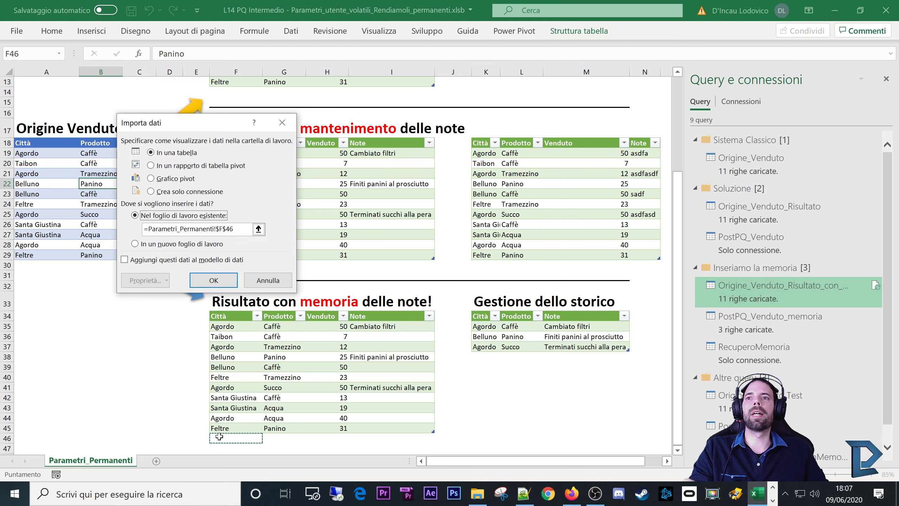
scroll(222, 433, "down", 2)
left_click(223, 389)
left_click(223, 406)
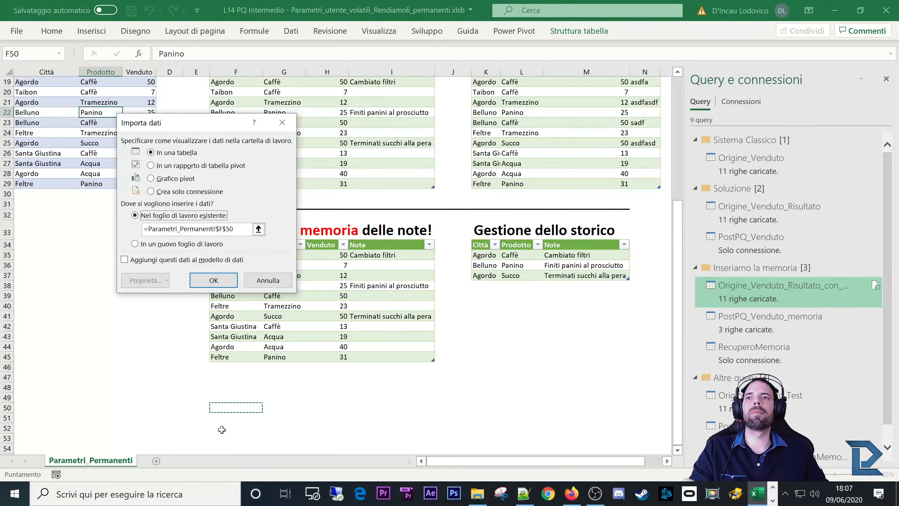
left_click(215, 283)
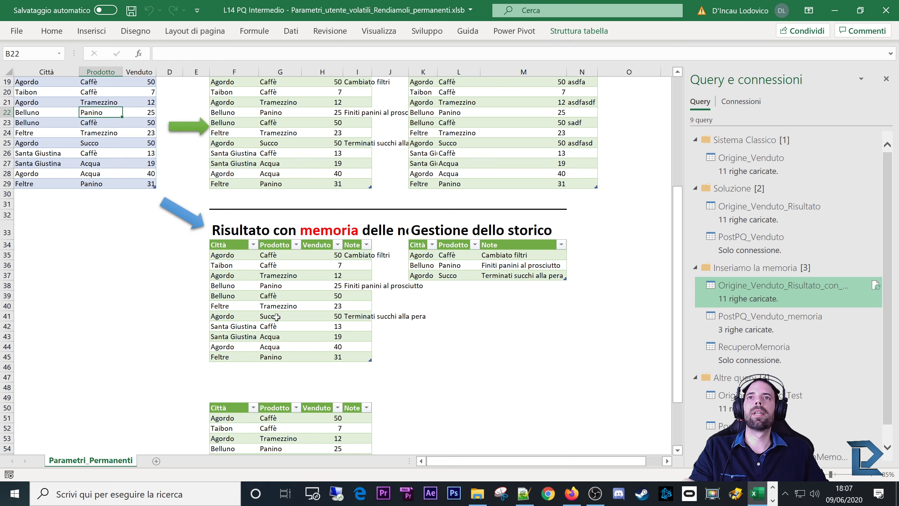
Select the whole newly loaded table F50:I61 for inspection, and return to its Città header cell.
scroll(276, 317, "down", 3)
left_click_drag(232, 316, 348, 427)
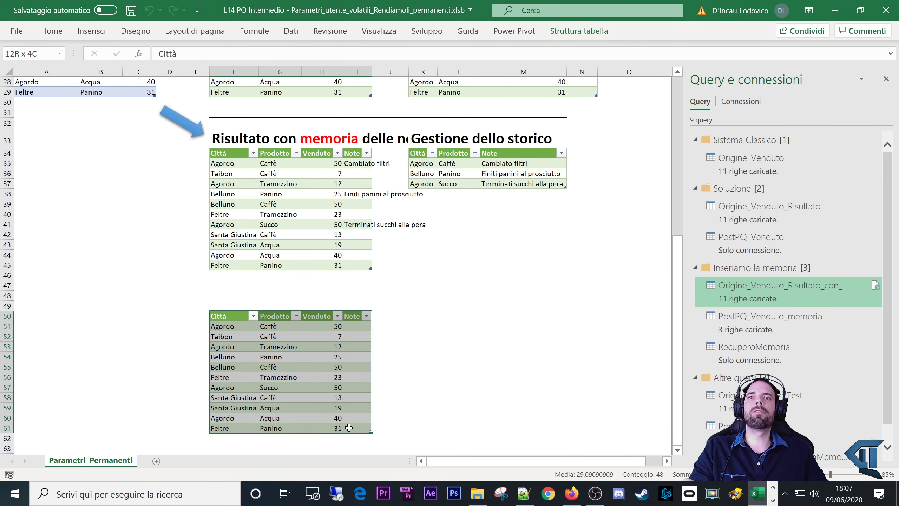
left_click(224, 315)
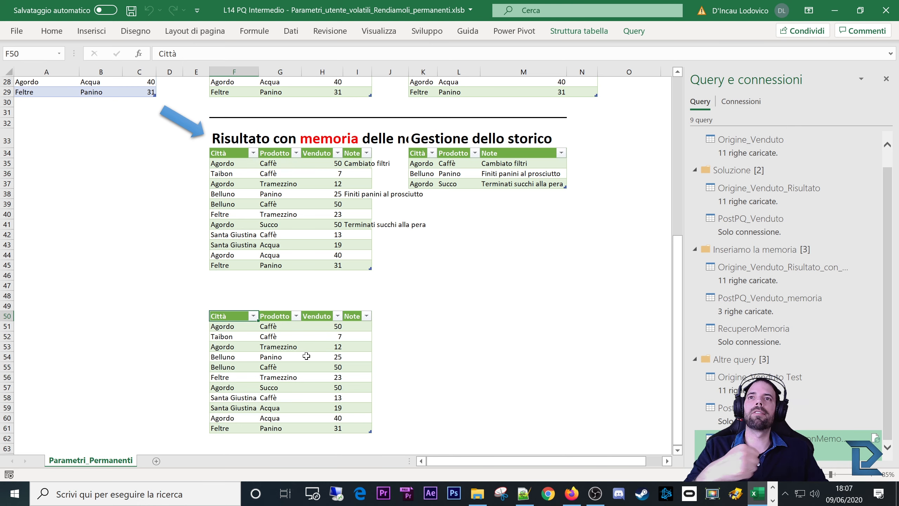
Enter test notes in the lower table: "asdfasdf" for Taibon Caffè, Belluno Panino and Santa Giustina Caffè, and "dddd" for Feltre Tramezzino.
left_click(348, 336)
type("asdfasdf")
left_click(354, 356)
type("asdfasdf")
left_click(357, 396)
type("asdf")
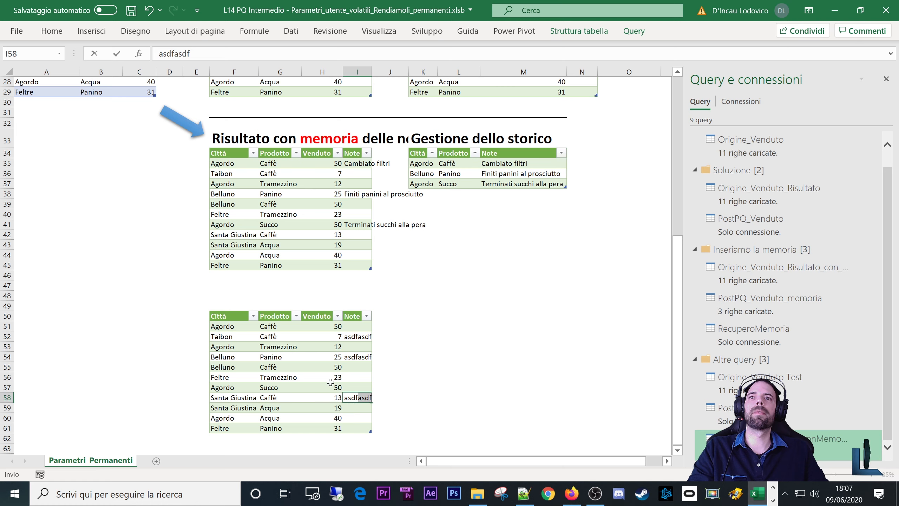
left_click(330, 382)
left_click(225, 316)
left_click(354, 373)
type("ddd")
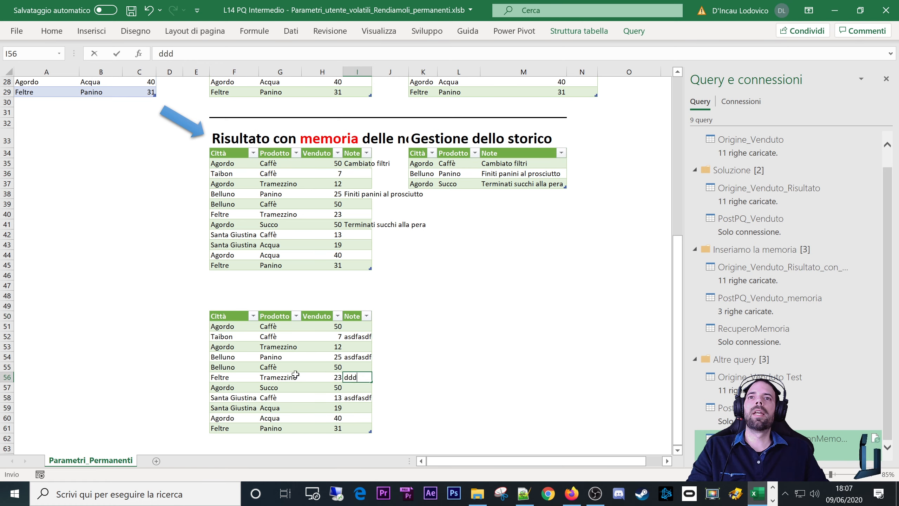
type("d")
left_click(234, 347)
Create a Power Query query from the lower table with the Note column at F50 and show the list of queries.
left_click(229, 318)
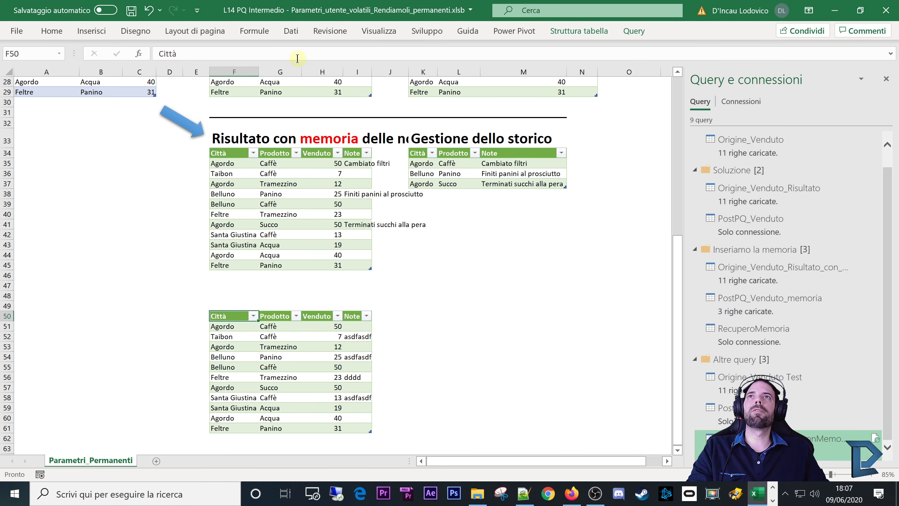
left_click(291, 31)
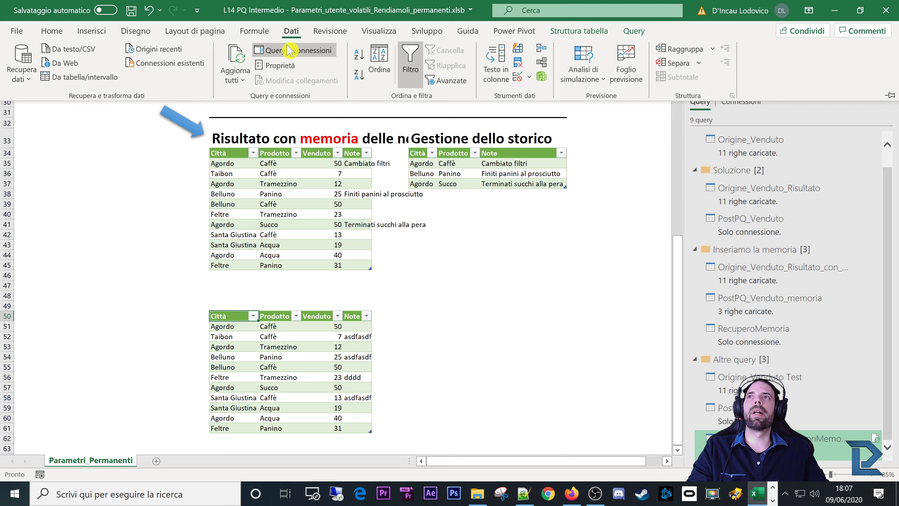
left_click(88, 83)
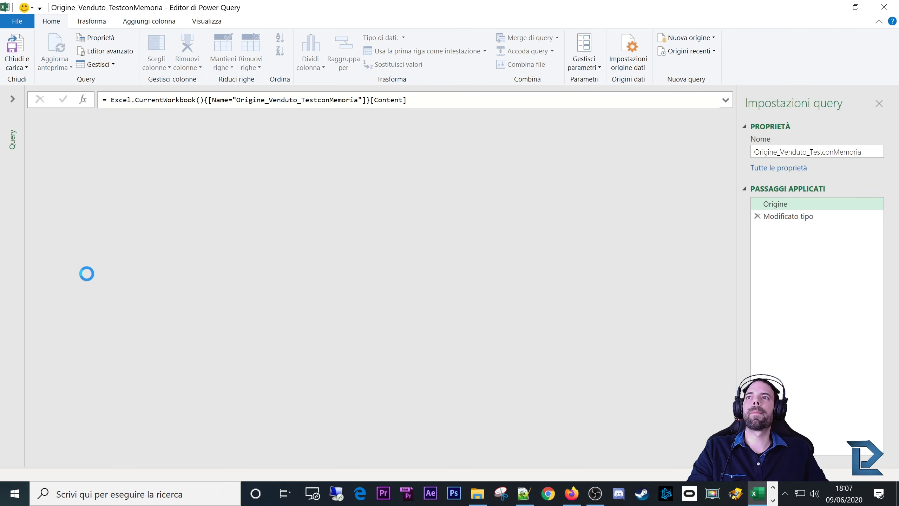
left_click(10, 105)
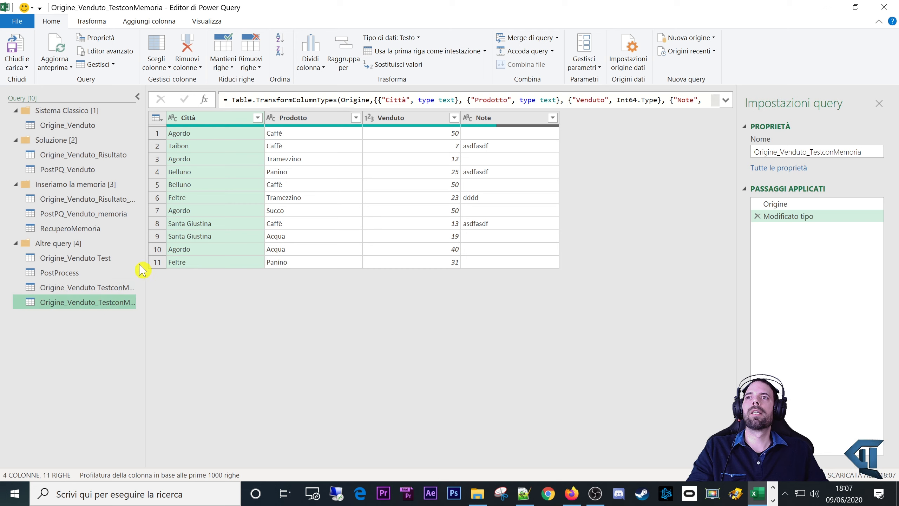
Widen the query list and rename the new Origine_Venduto_TestconMemoria query as PostProcess2.
left_click_drag(142, 263, 174, 264)
double_click(136, 303)
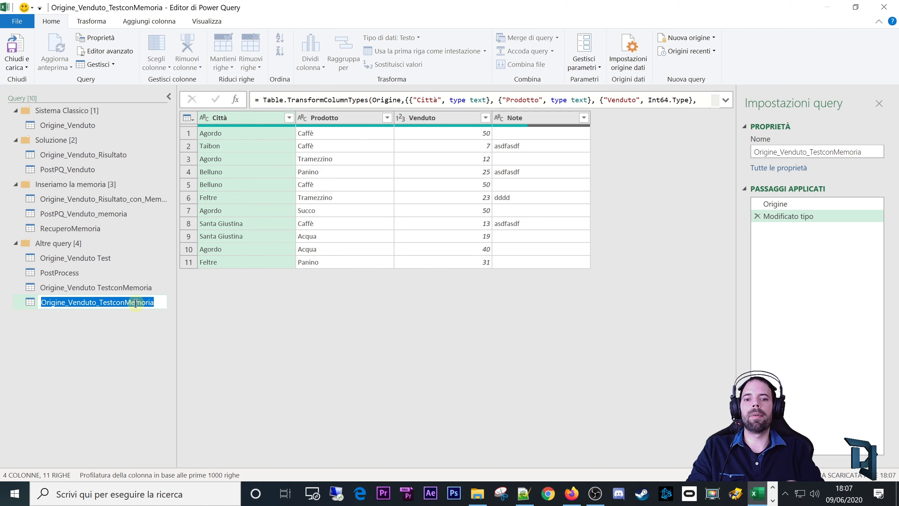
type("PostProces")
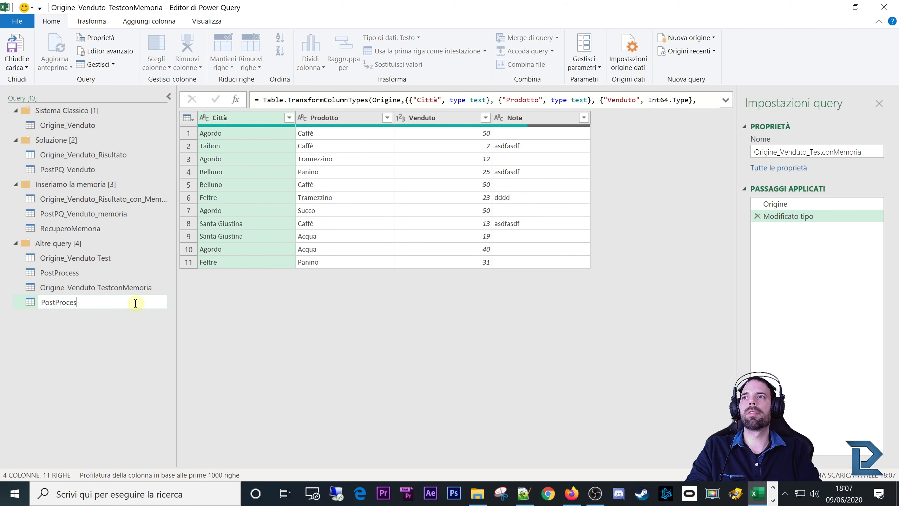
type("s2")
key("Return")
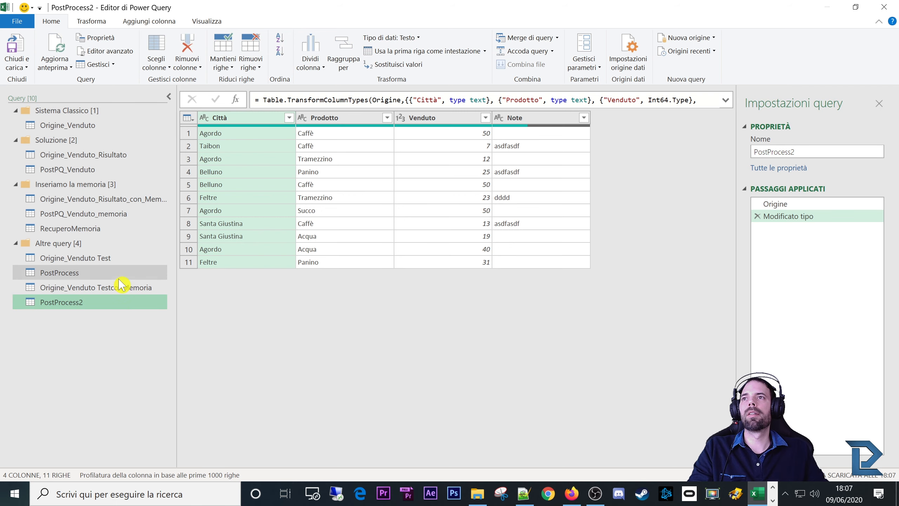
In PostProcess2, filter out rows with an empty Note and remove the Venduto column.
left_click(583, 118)
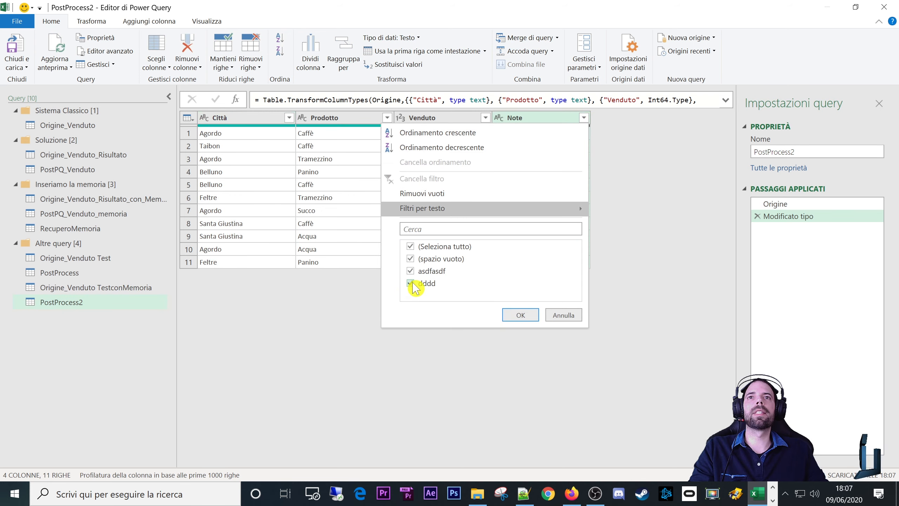
left_click(411, 259)
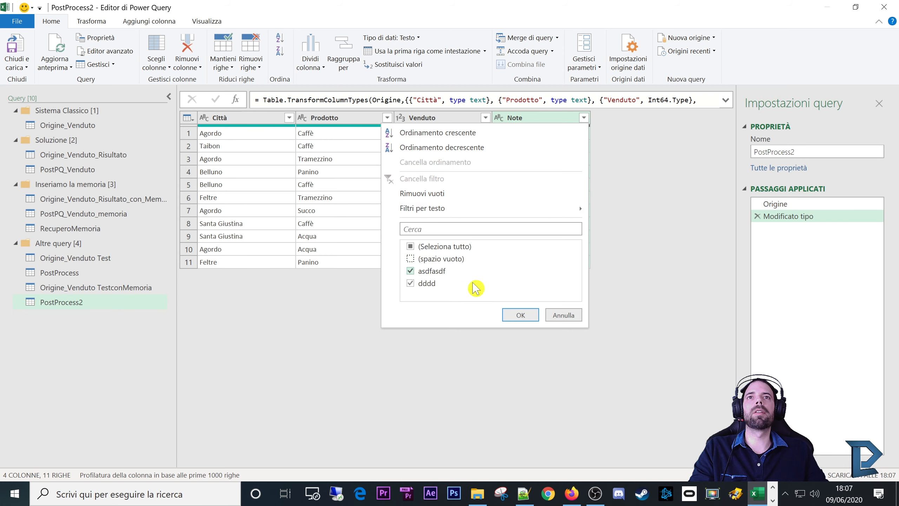
left_click(519, 315)
left_click(450, 118)
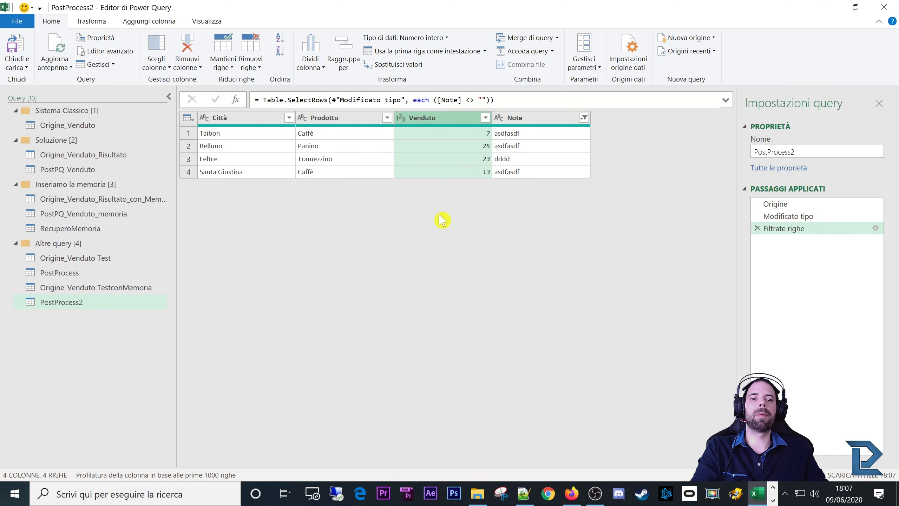
key("Delete")
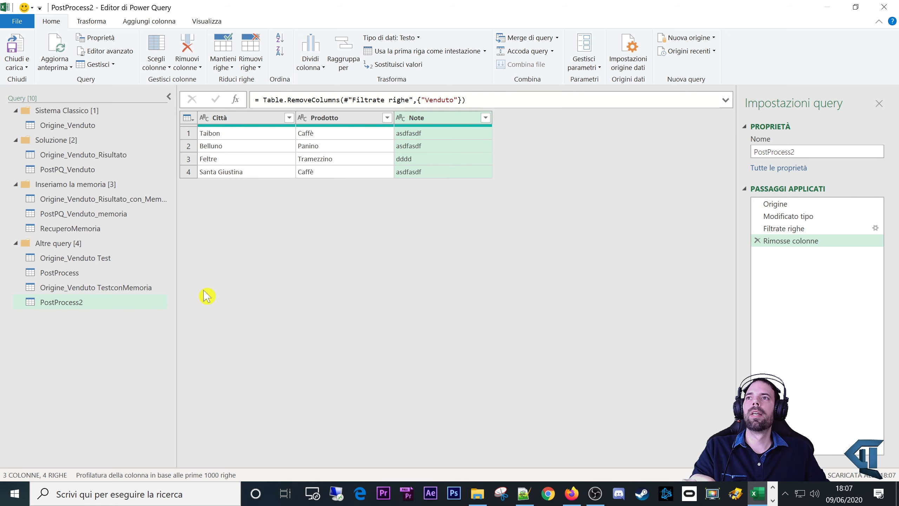
left_click(82, 288)
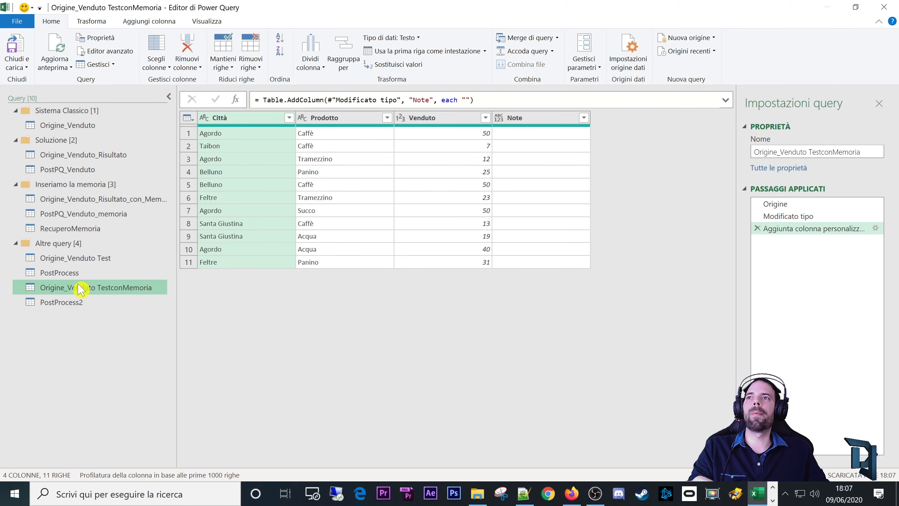
left_click(807, 230)
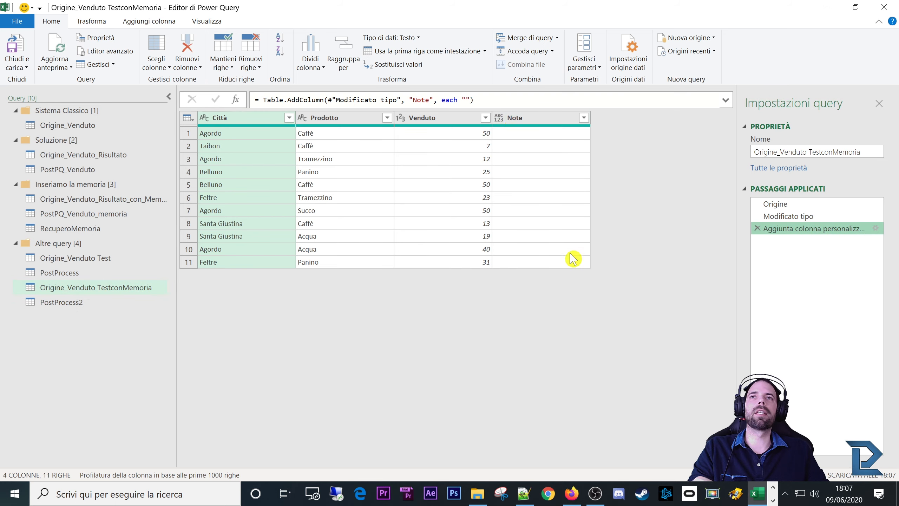
left_click(72, 303)
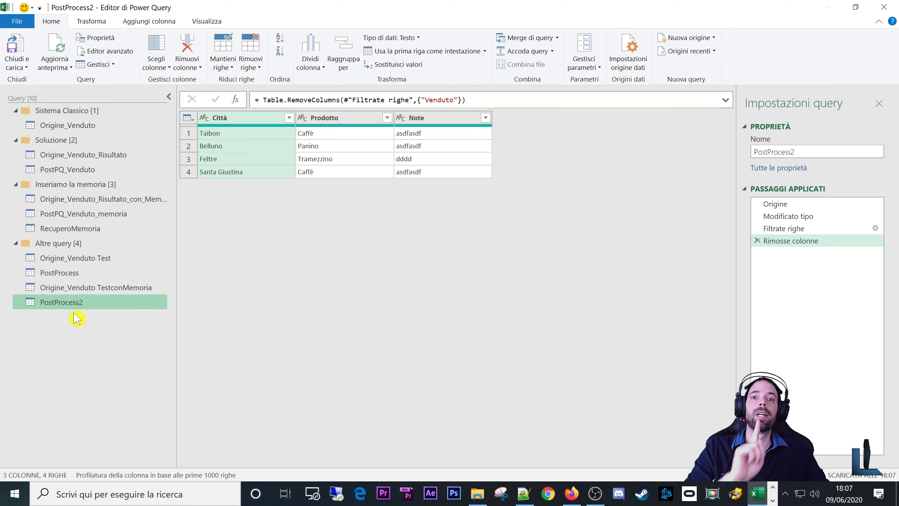
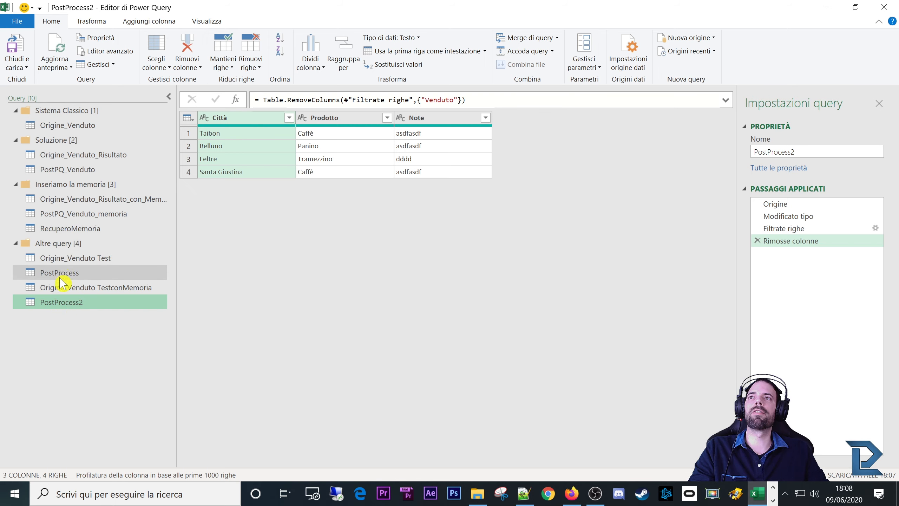
Close the query editor and load PostProcess2 as a table in the existing worksheet at cell K50.
left_click(25, 66)
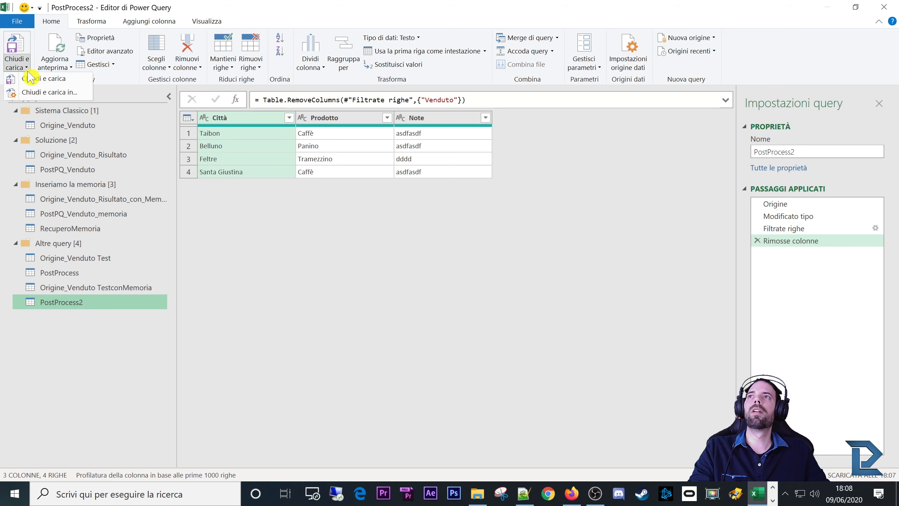
left_click(33, 90)
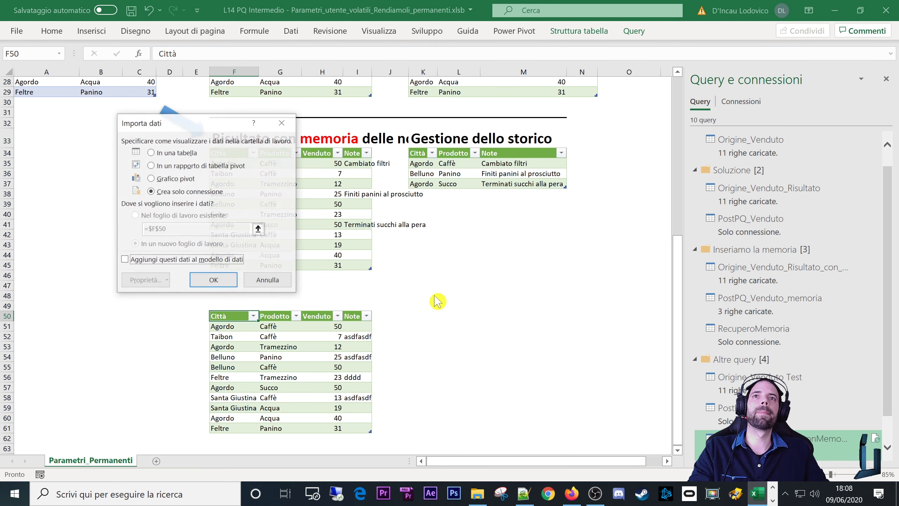
left_click(165, 154)
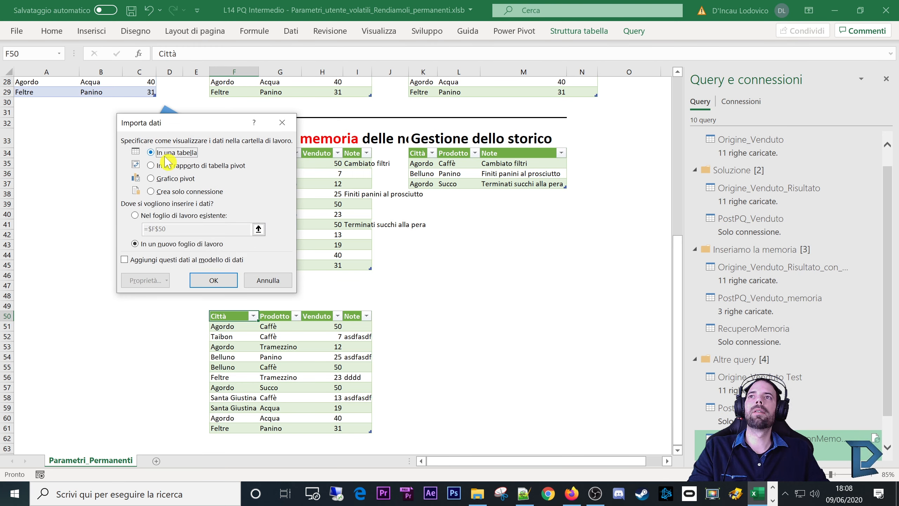
left_click(160, 216)
left_click(424, 314)
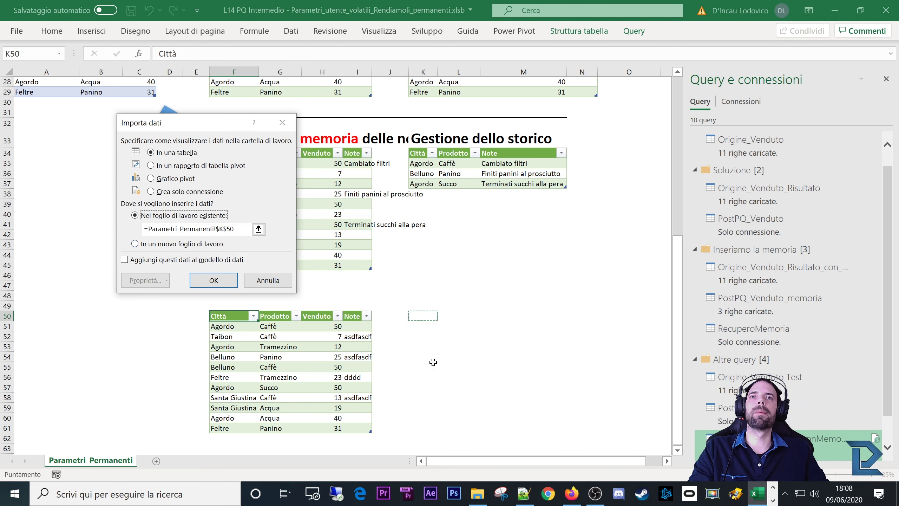
left_click(213, 281)
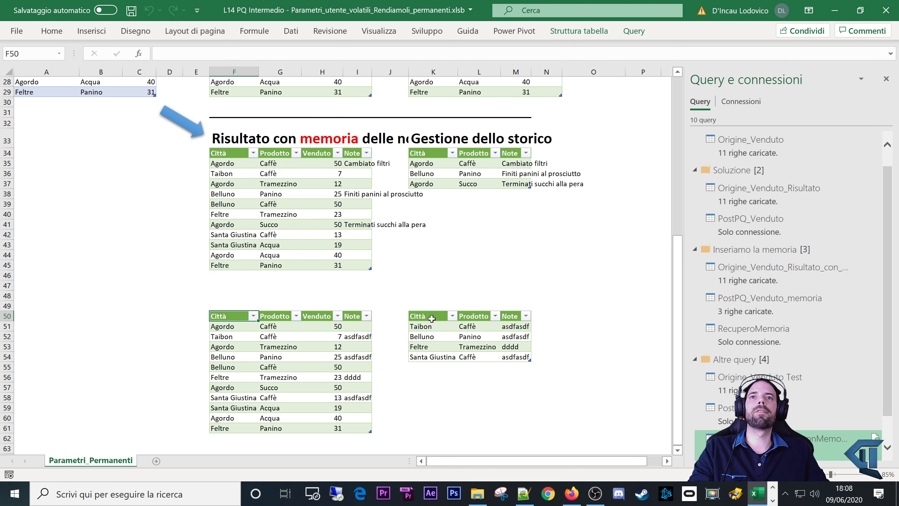
left_click_drag(432, 319, 516, 357)
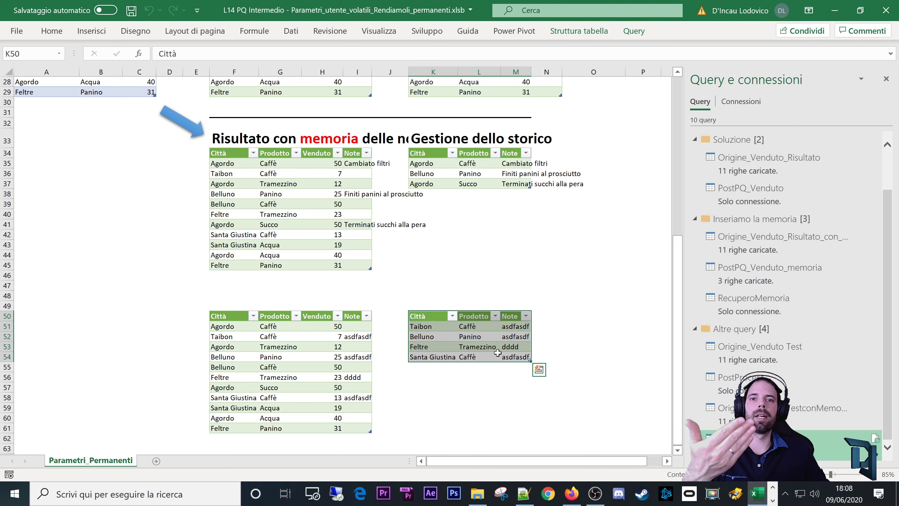
left_click(452, 350)
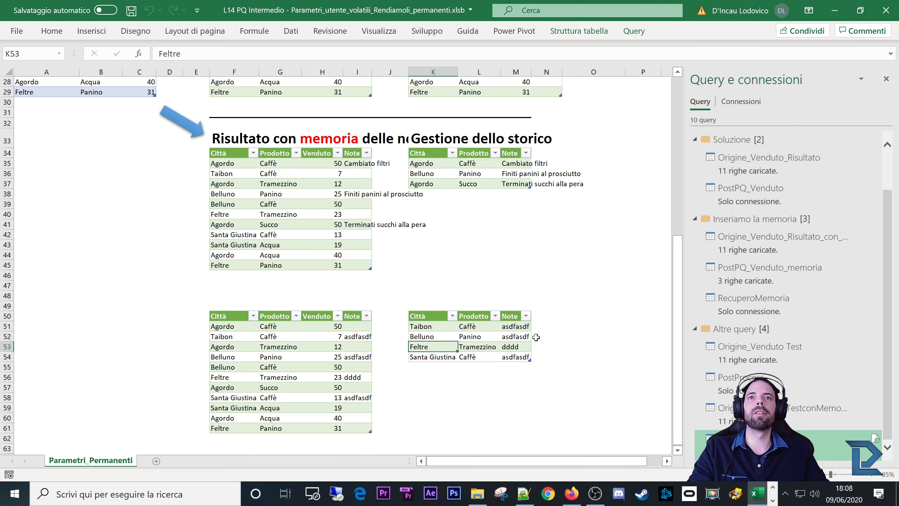
left_click_drag(425, 320, 530, 360)
left_click(434, 336)
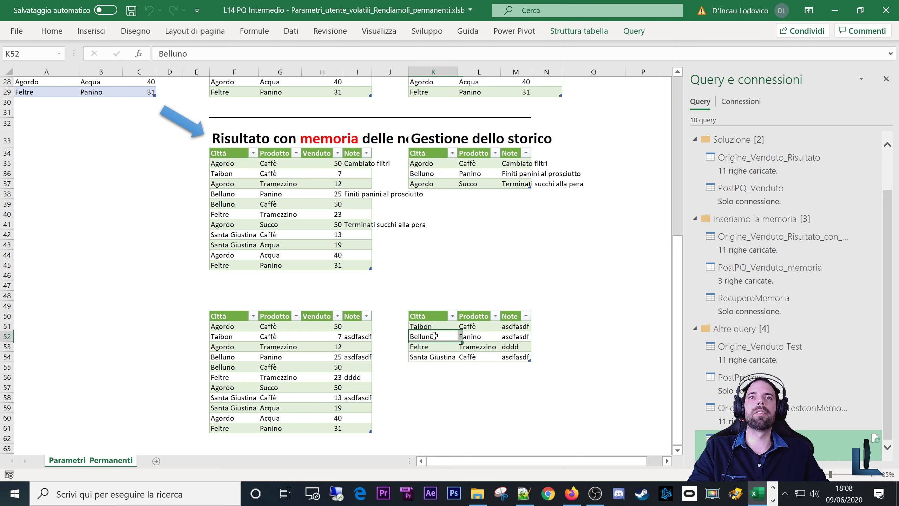
left_click(428, 318)
left_click(429, 337)
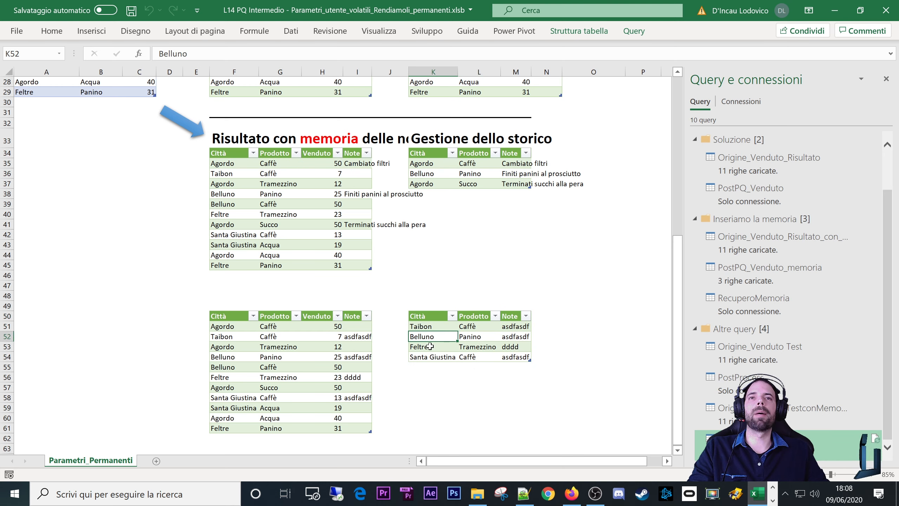
Create a new Power Query query from the filtered notes table at K50.
left_click(431, 316)
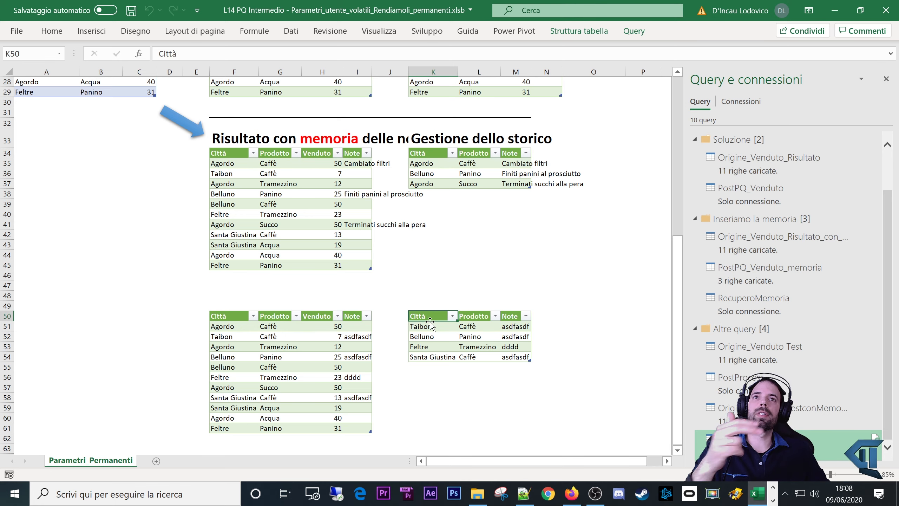
left_click(291, 31)
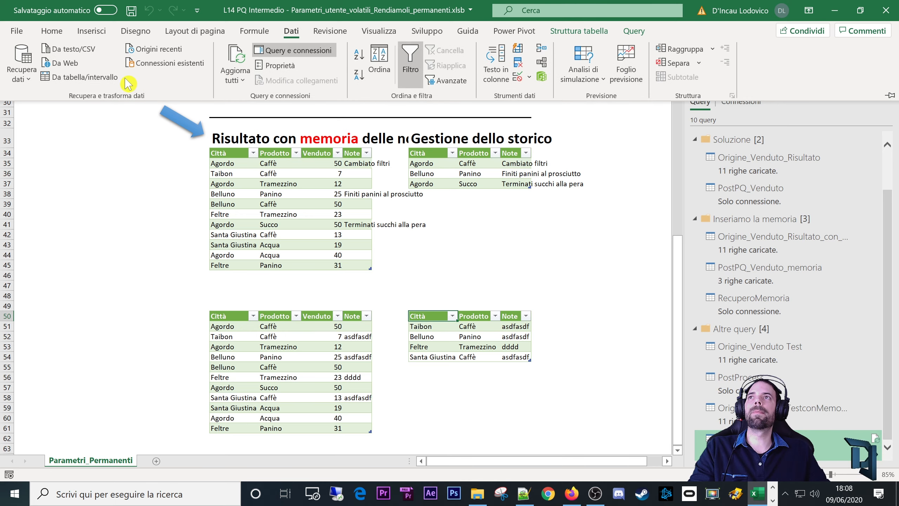
left_click(80, 76)
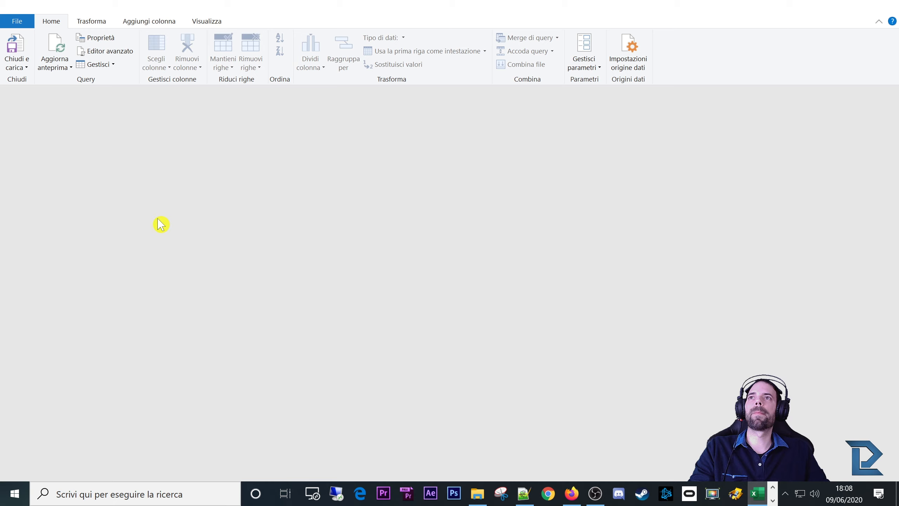
left_click(13, 98)
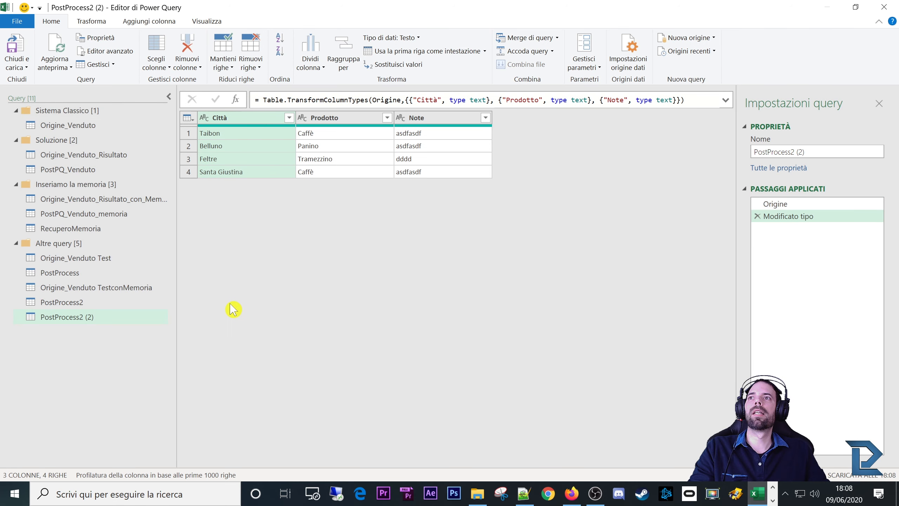
Rename the PostProcess2 (2) query as PostProcess_Storico.
double_click(62, 317)
left_click(84, 317)
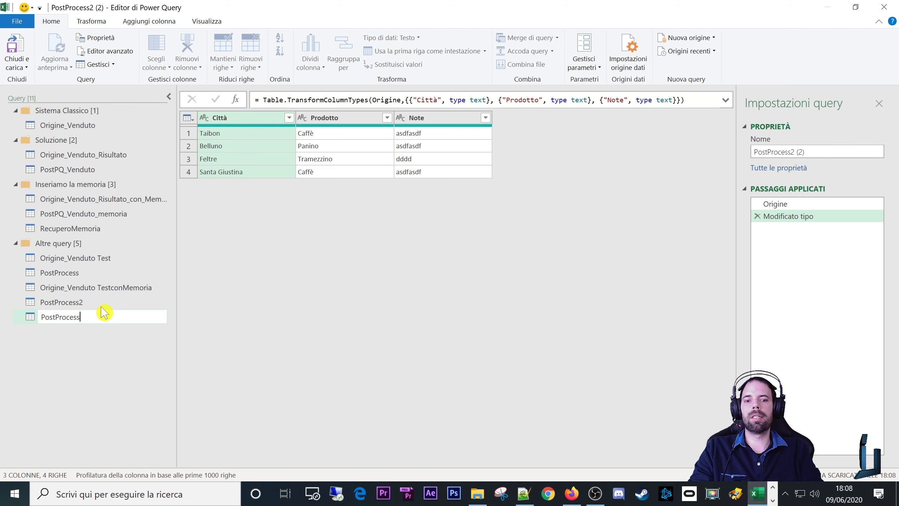
key("Return")
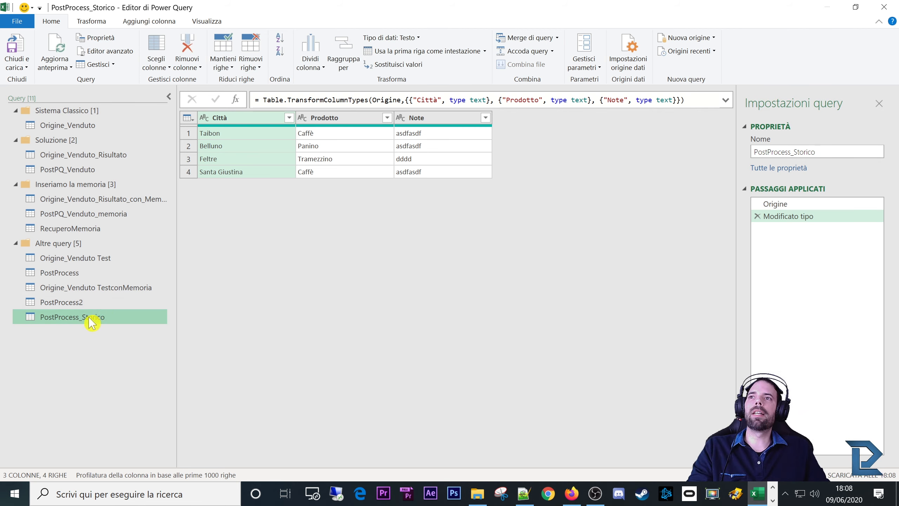
Delete the applied step that adds the empty Note custom column from the Origine_Venduto TestconMemoria query.
left_click(68, 288)
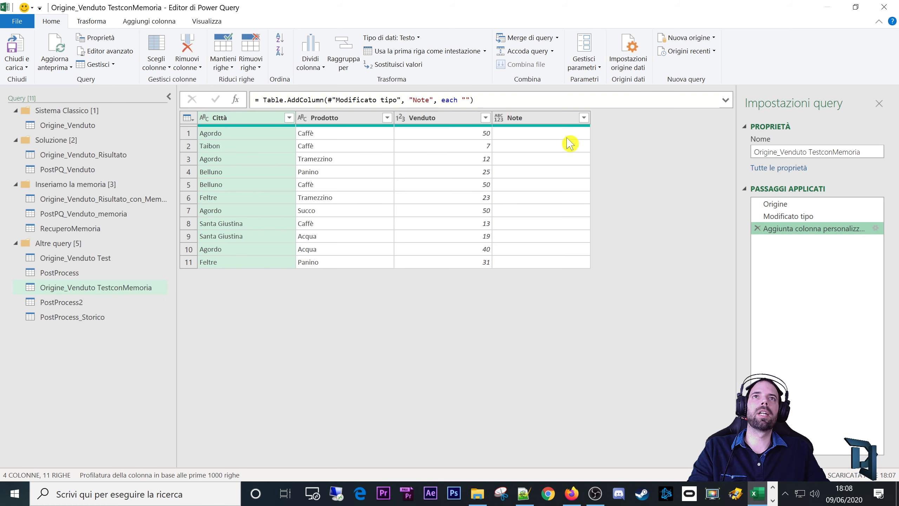
left_click(757, 228)
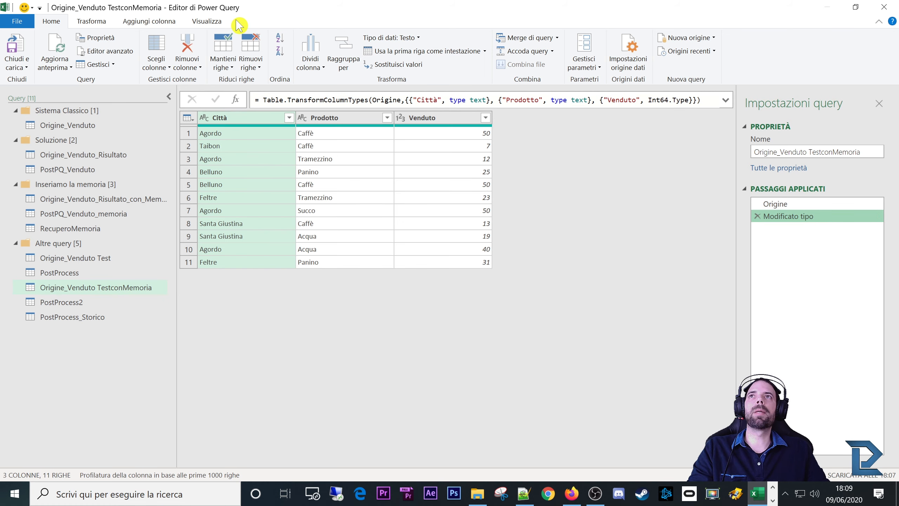
left_click(102, 22)
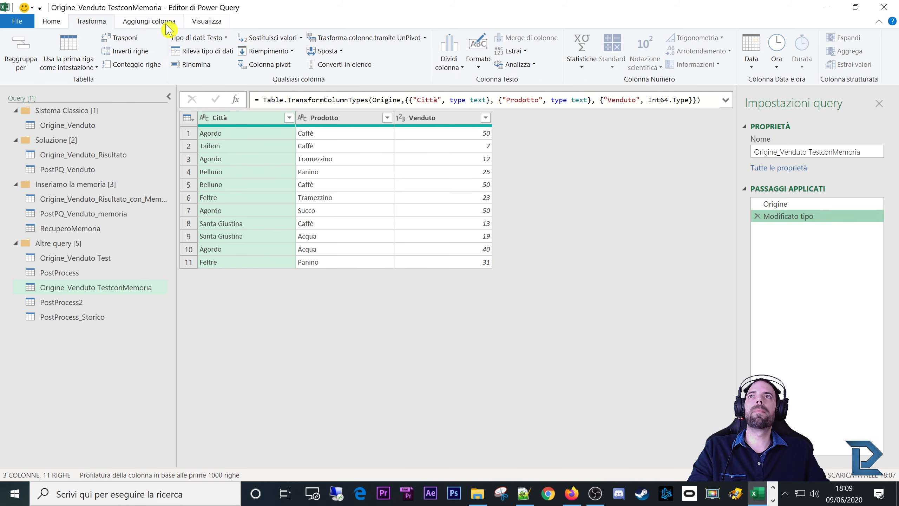
Merge Origine_Venduto TestconMemoria with PostProcess_Storico as a left outer join, matching on the Città and Prodotto columns.
left_click(52, 20)
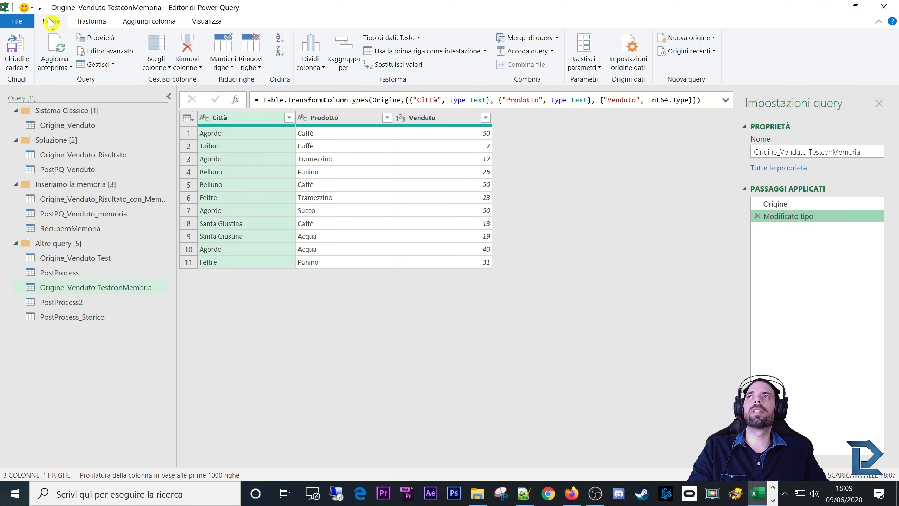
left_click(557, 38)
left_click(548, 53)
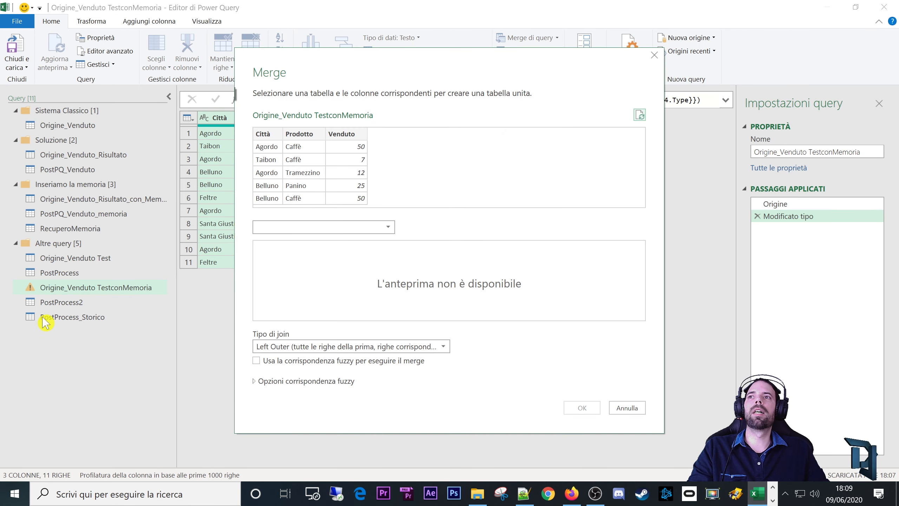
left_click(295, 227)
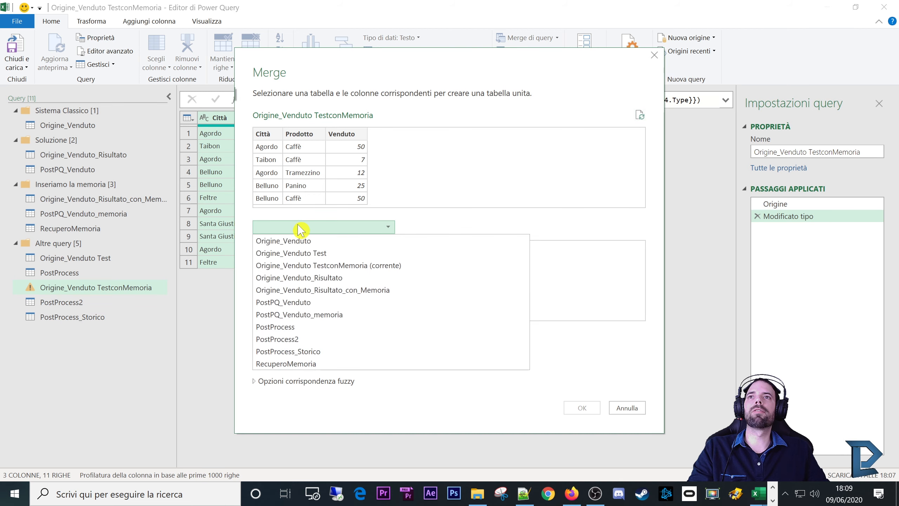
left_click(296, 351)
left_click(285, 247)
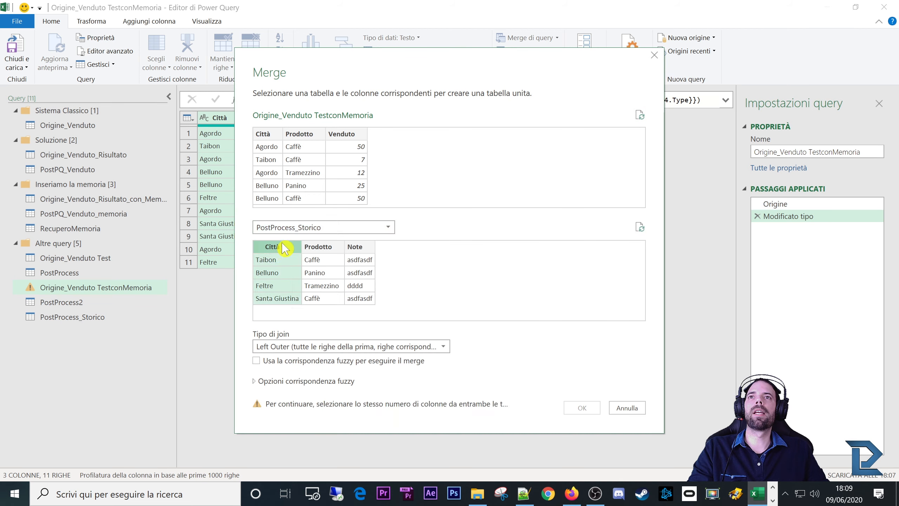
left_click(317, 247, "ctrl")
left_click(274, 135)
left_click(299, 134, "ctrl")
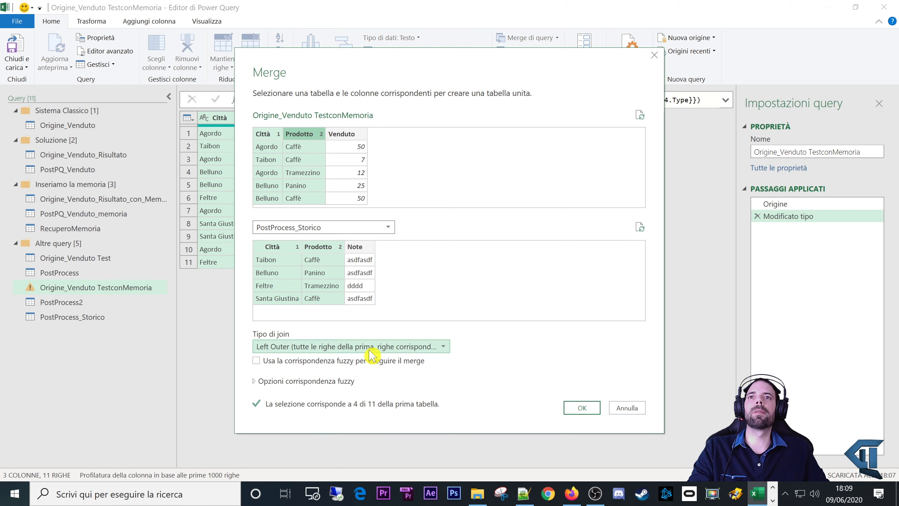
left_click(581, 407)
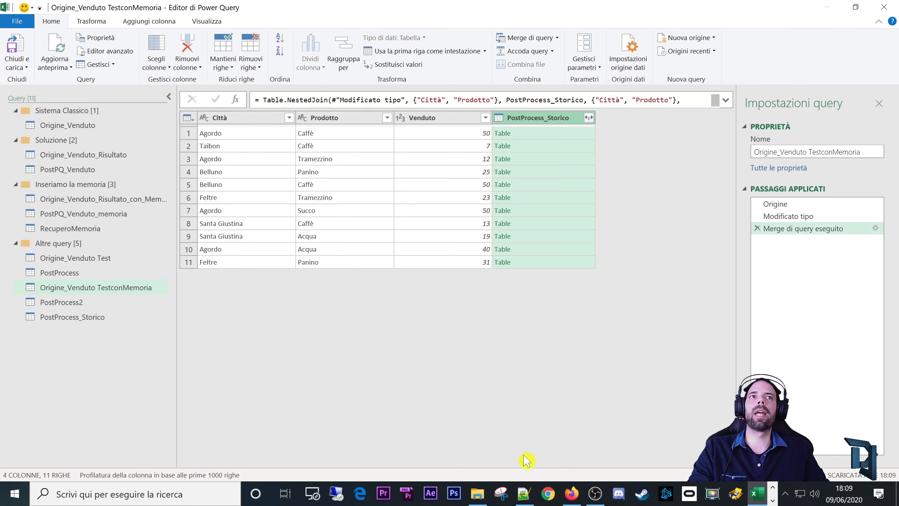
Expand the merged PostProcess_Storico column to include only Note, without the original column name as prefix.
left_click(589, 118)
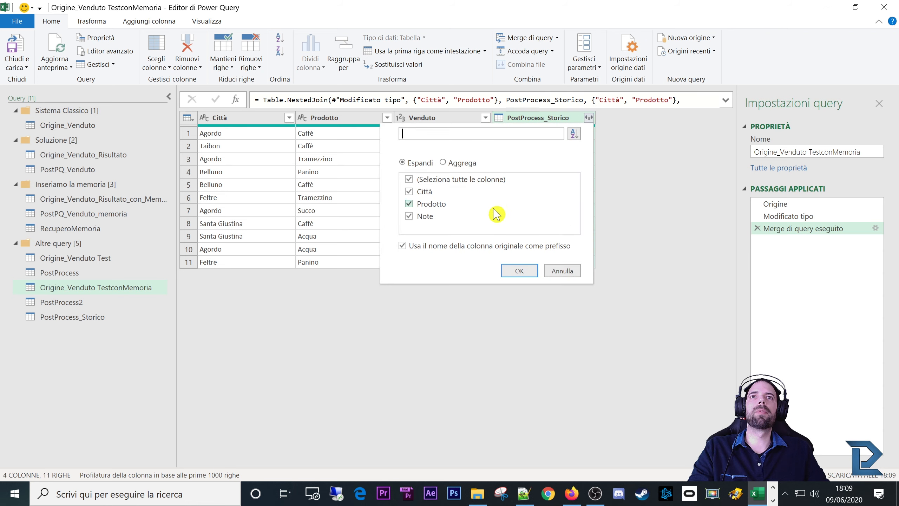
left_click(409, 192)
left_click(409, 204)
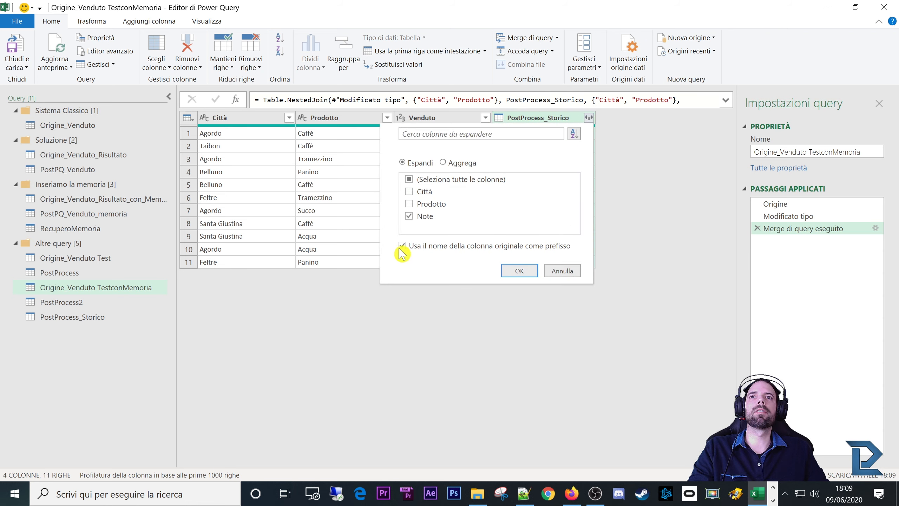
left_click(402, 247)
left_click(519, 271)
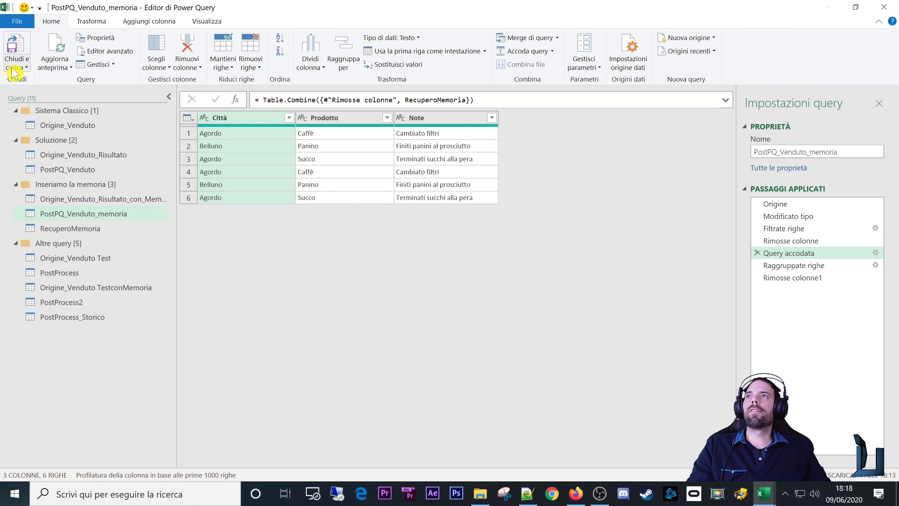
Close and load the query changes, and compare the result table at F50 with the notes table at K50.
left_click(22, 67)
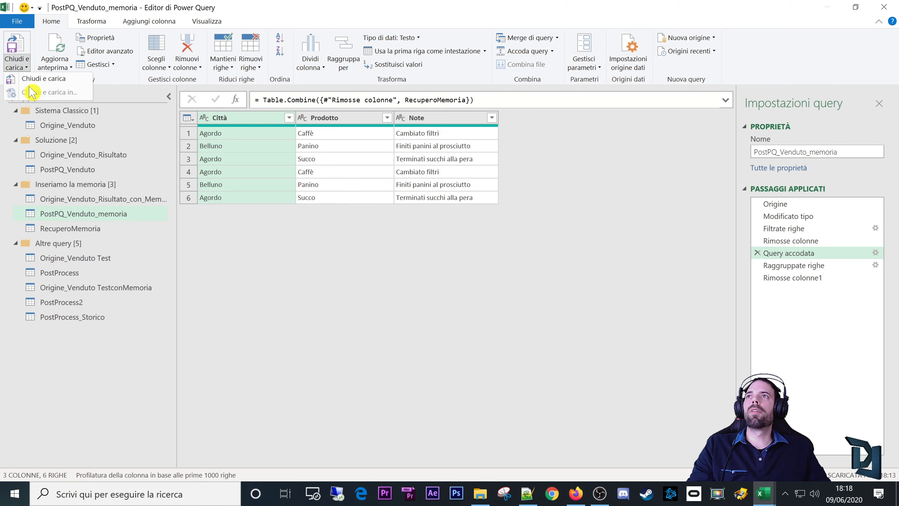
left_click(33, 93)
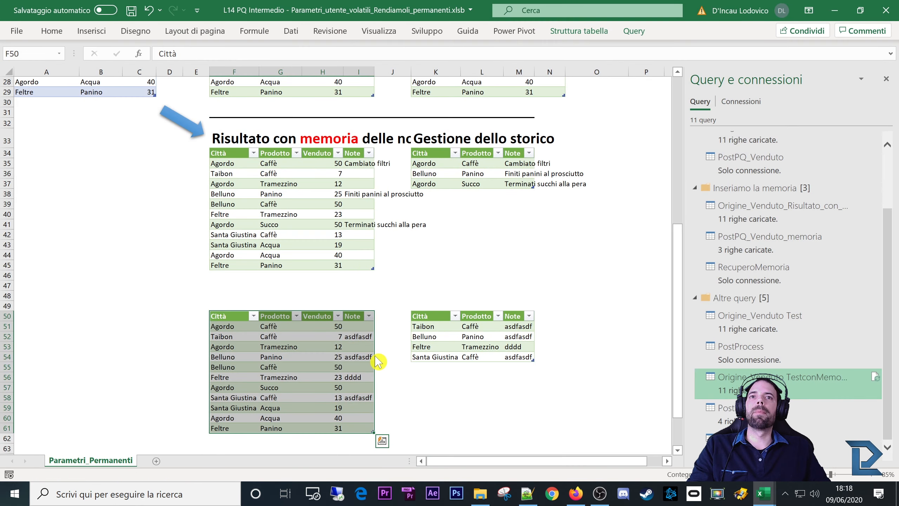
left_click(312, 347)
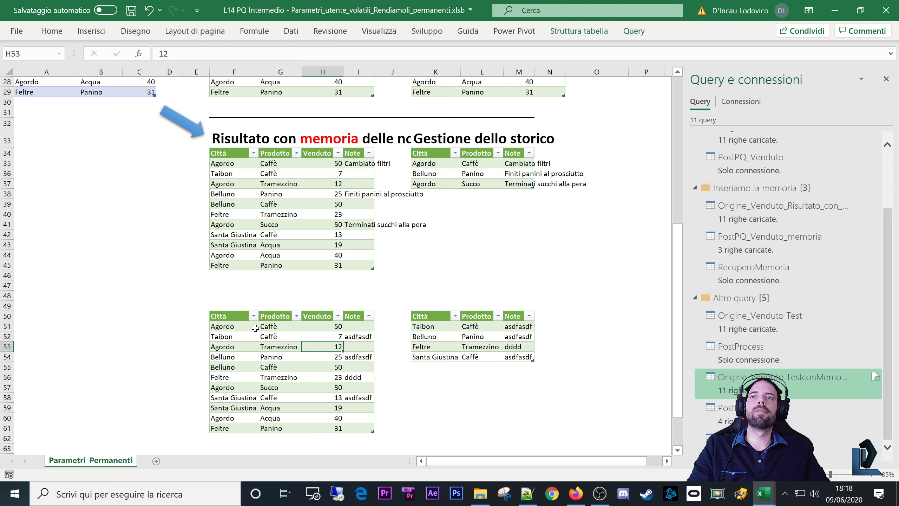
left_click_drag(231, 319, 374, 402)
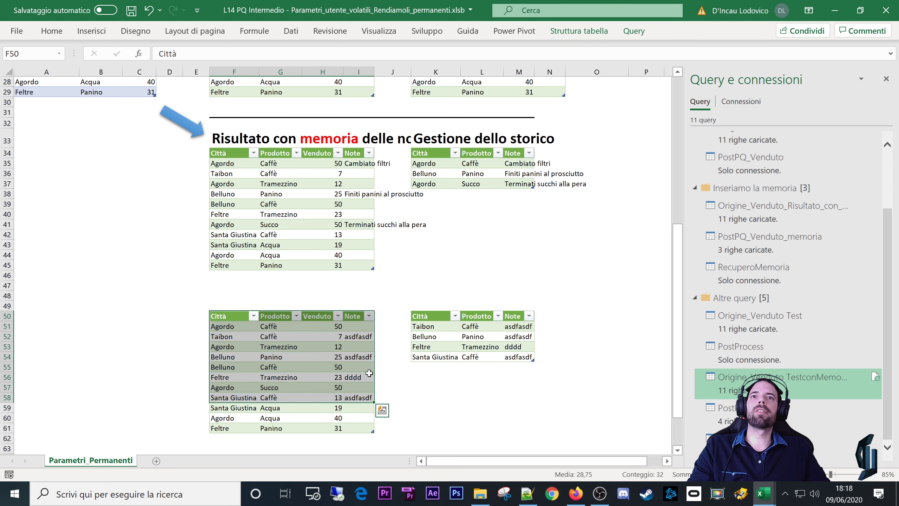
left_click_drag(426, 319, 529, 357)
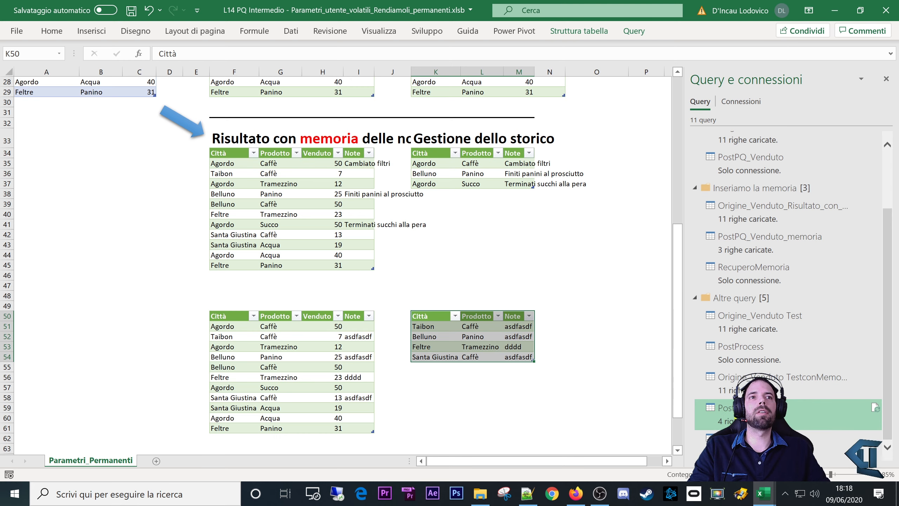
Open the PostProcess2 query for editing and expand the list of queries.
right_click(747, 413)
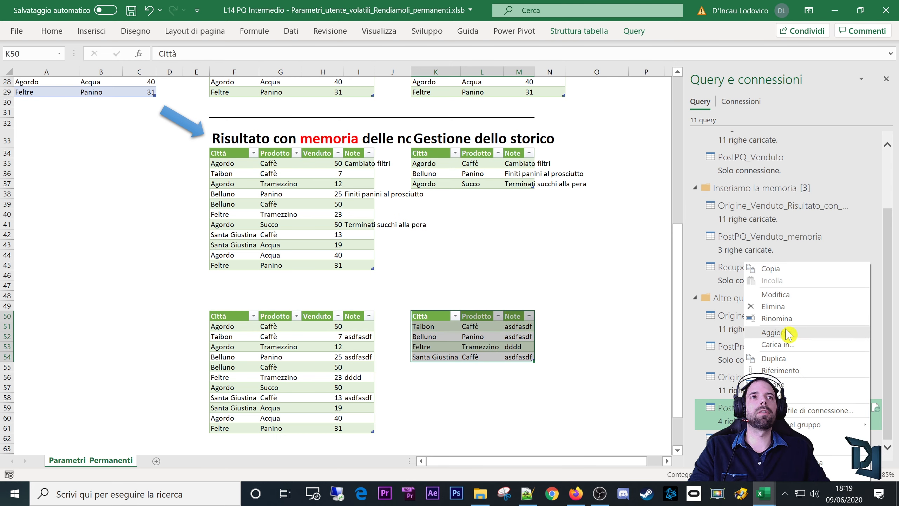
left_click(792, 296)
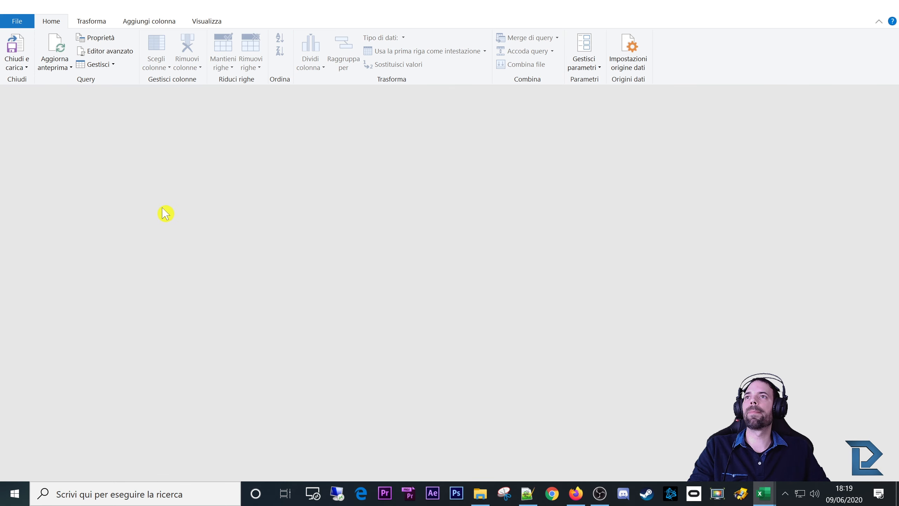
left_click(12, 105)
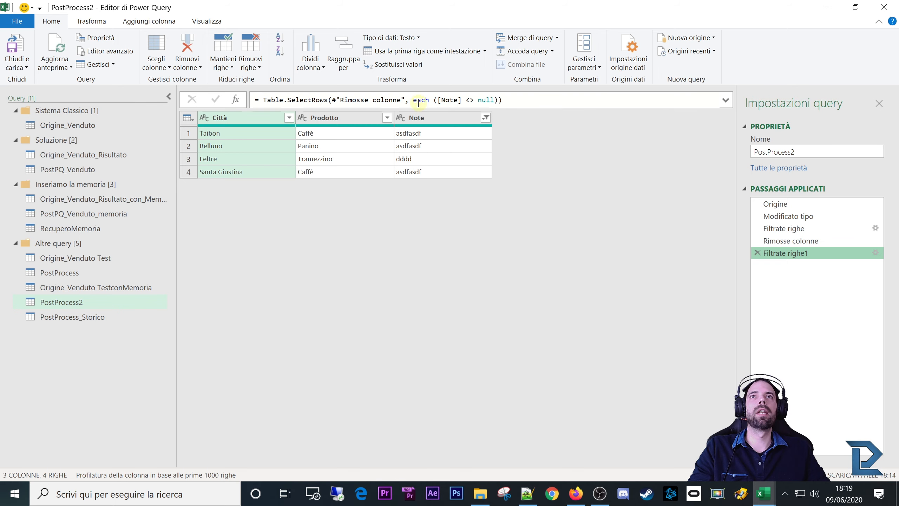
Append the PostProcess_Storico table to the PostProcess2 query.
left_click(557, 38)
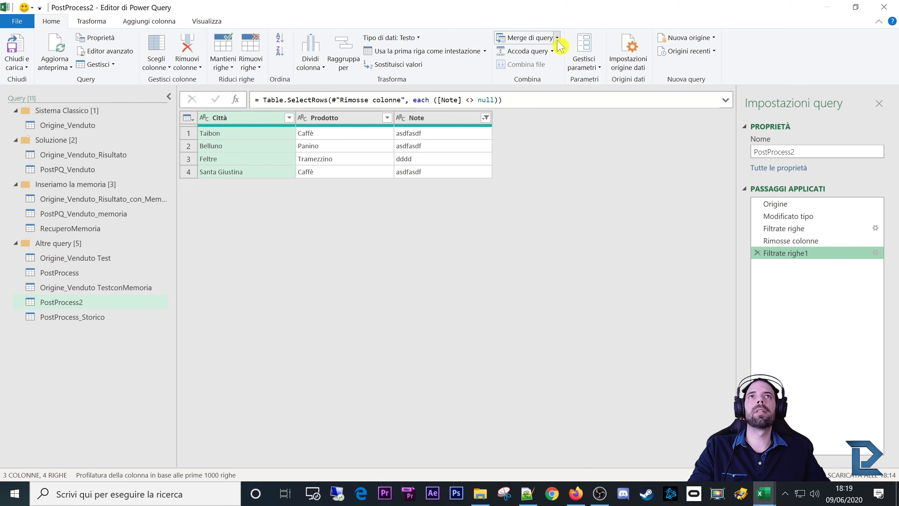
left_click(556, 37)
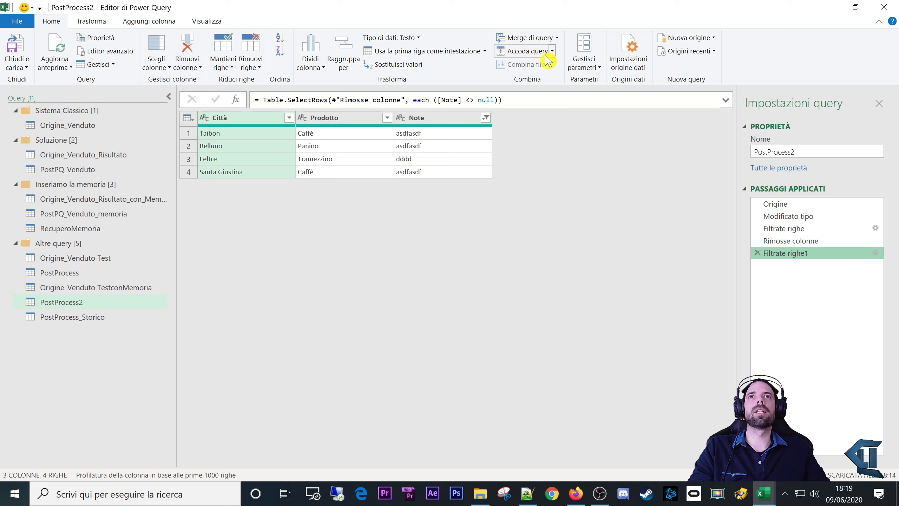
left_click(552, 53)
left_click(541, 75)
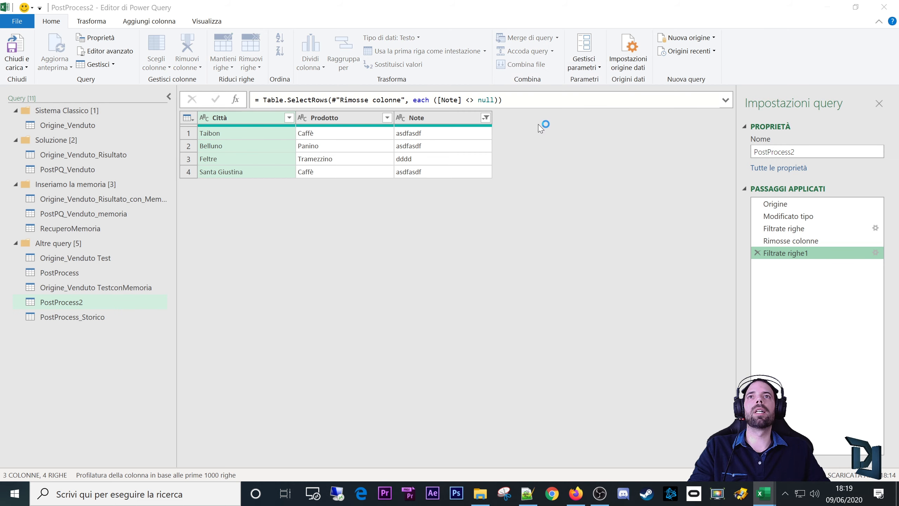
left_click(283, 260)
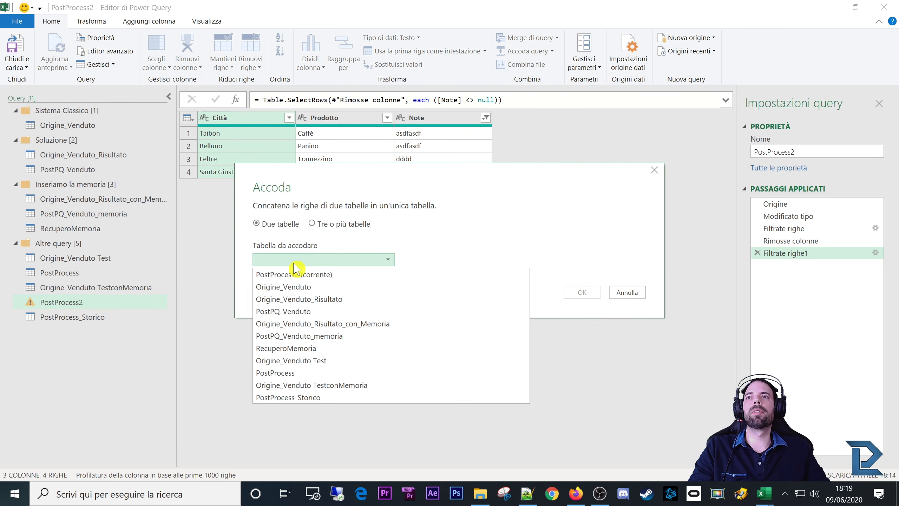
left_click(293, 398)
left_click(581, 292)
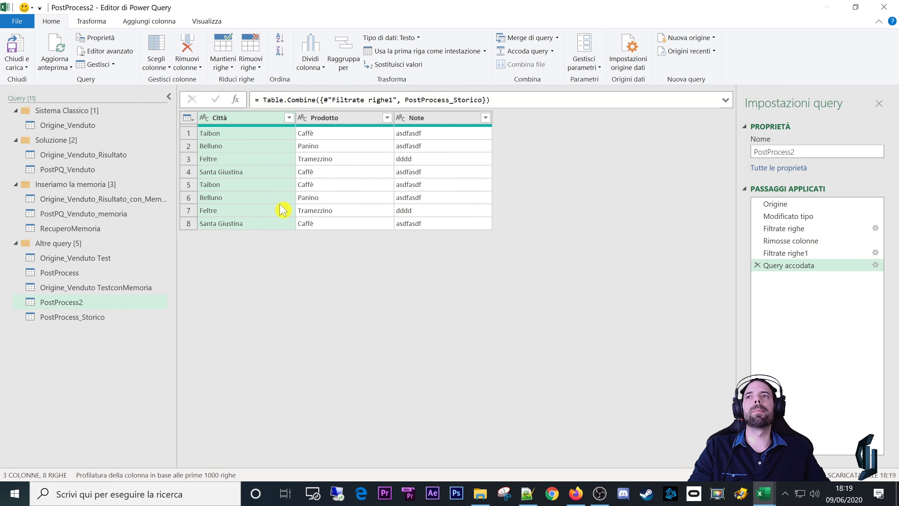
Move the query editor aside to examine the notes table at K50, and restore the editor to full size.
left_click_drag(442, 6, 115, 146)
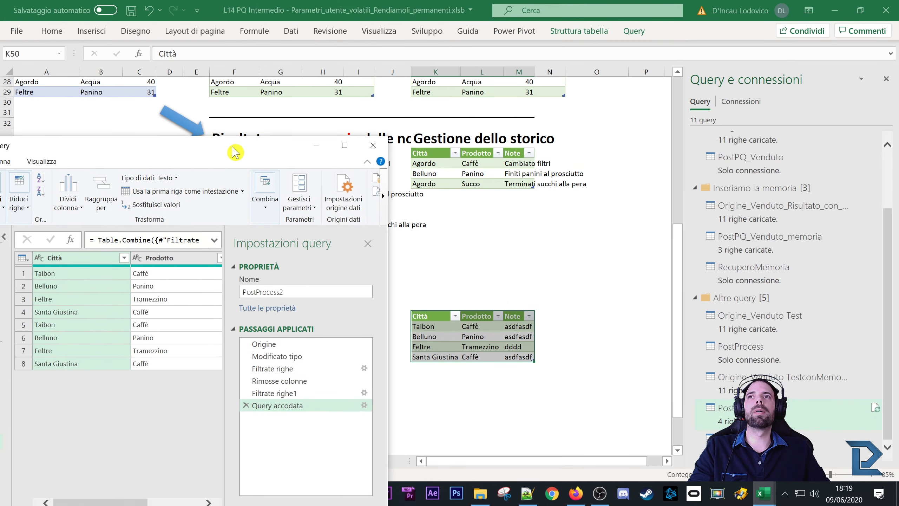
left_click_drag(235, 150, 115, 144)
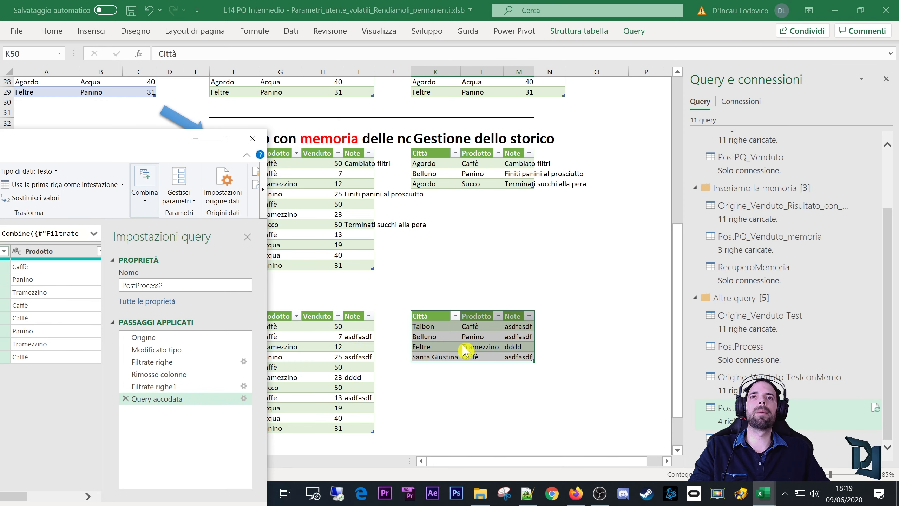
left_click_drag(101, 146, 505, 116)
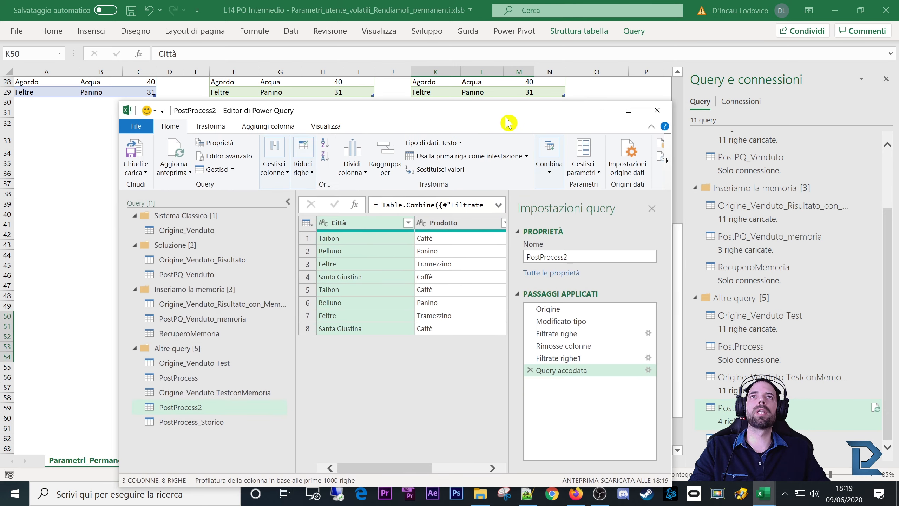
double_click(504, 117)
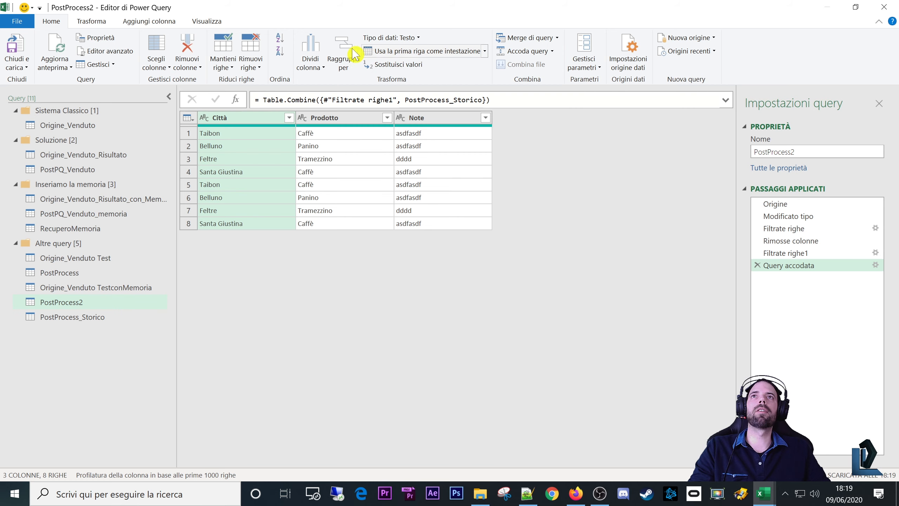
Group the PostProcess2 rows by Città, Prodotto and Note using advanced grouping, with a Conteggio row-count column.
left_click(343, 57)
left_click(299, 206)
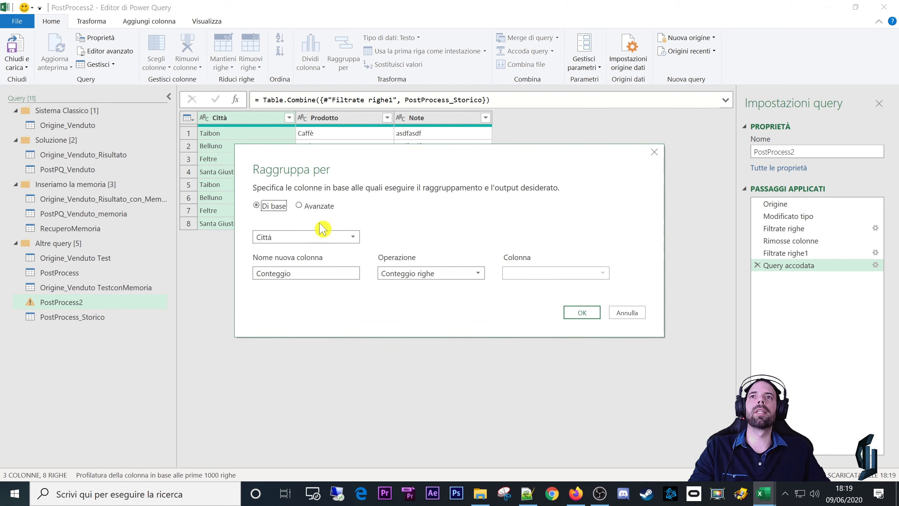
left_click(312, 258)
left_click(308, 278)
left_click(302, 257)
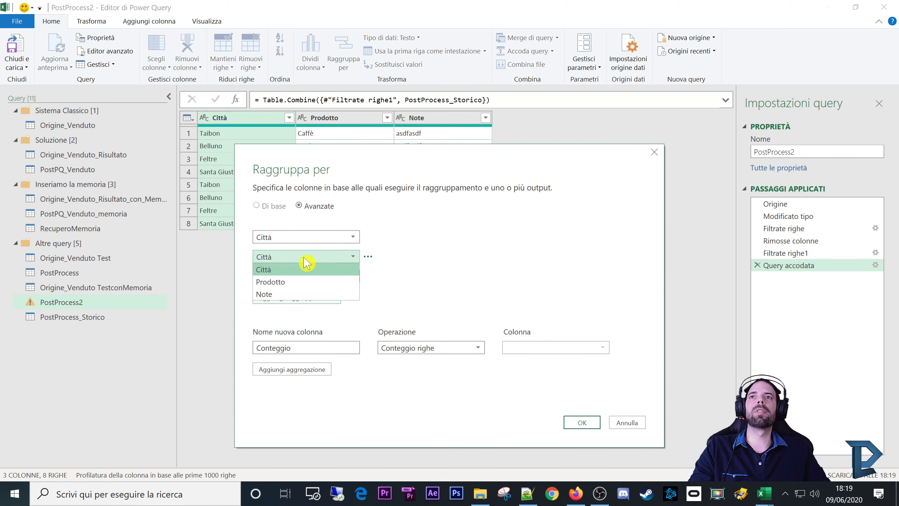
left_click(301, 282)
left_click(301, 277)
left_click(291, 313)
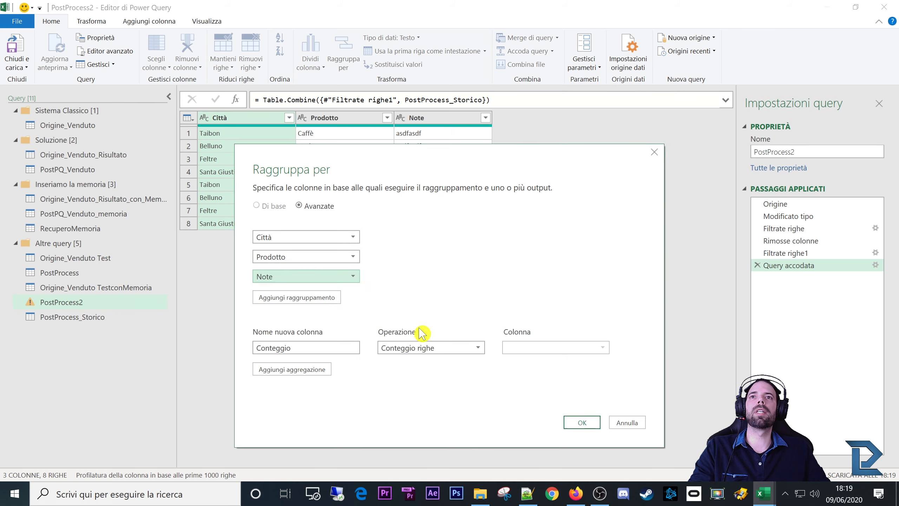
left_click(273, 347)
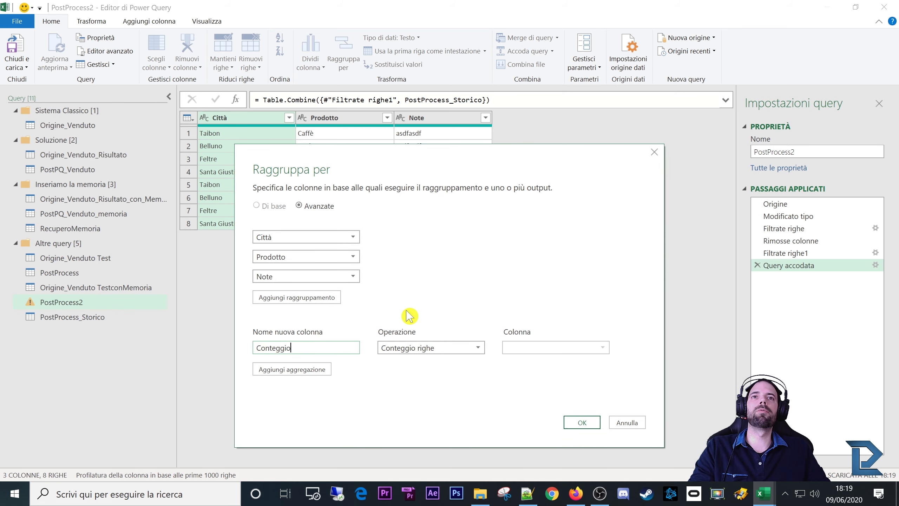
left_click(619, 348)
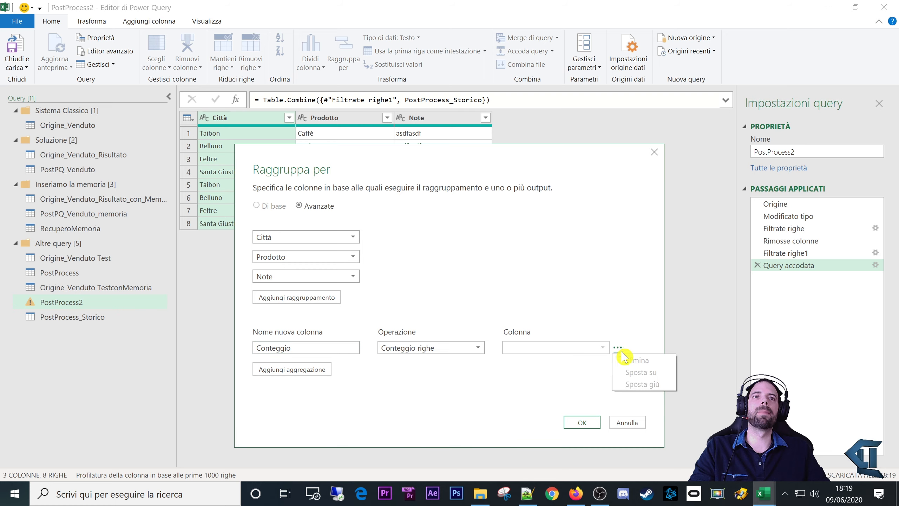
left_click(459, 386)
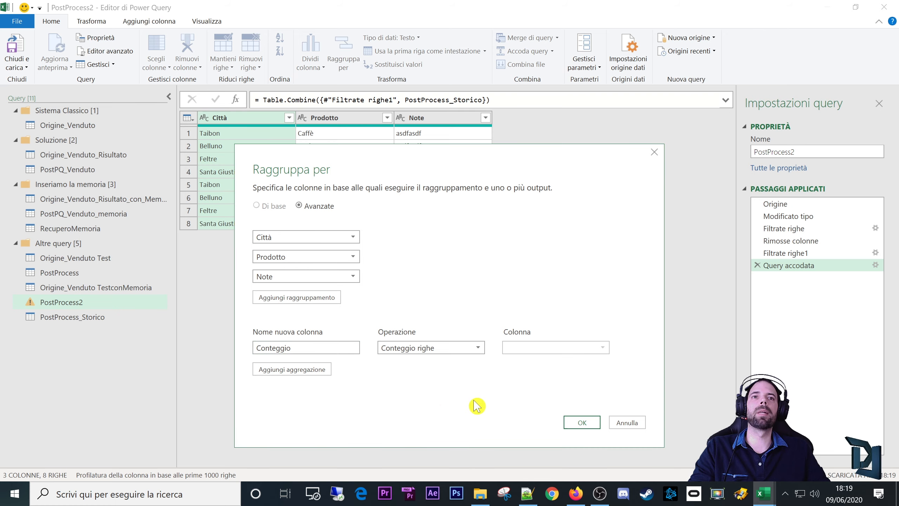
left_click(582, 423)
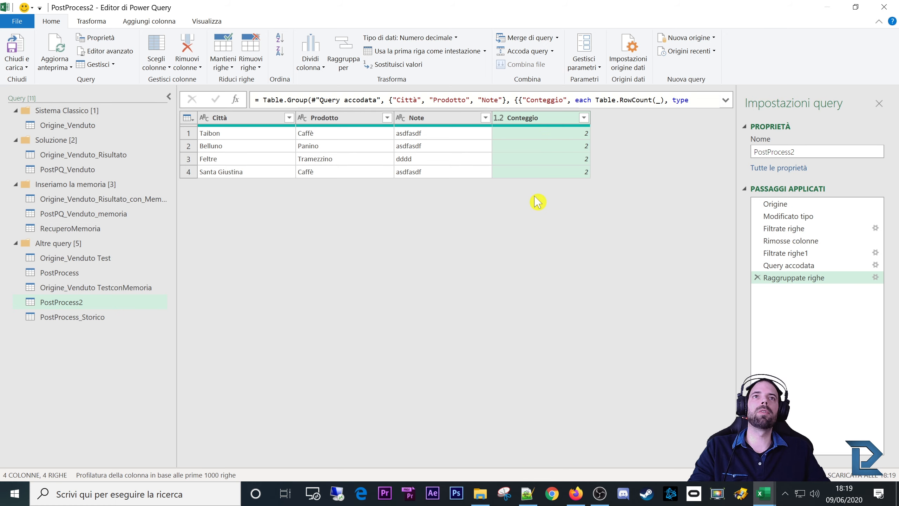
Remove the Conteggio column from PostProcess2 and display the Origine_Venduto TestconMemoria query.
key("Delete")
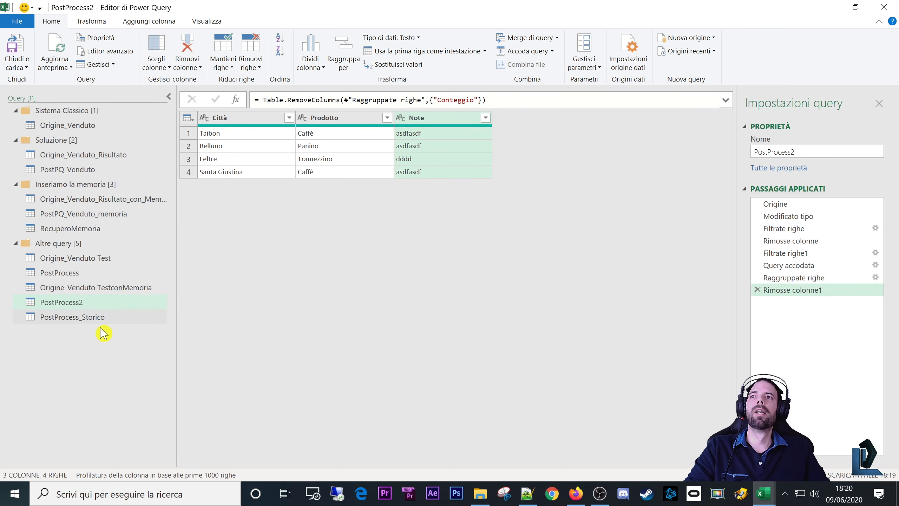
left_click(93, 289)
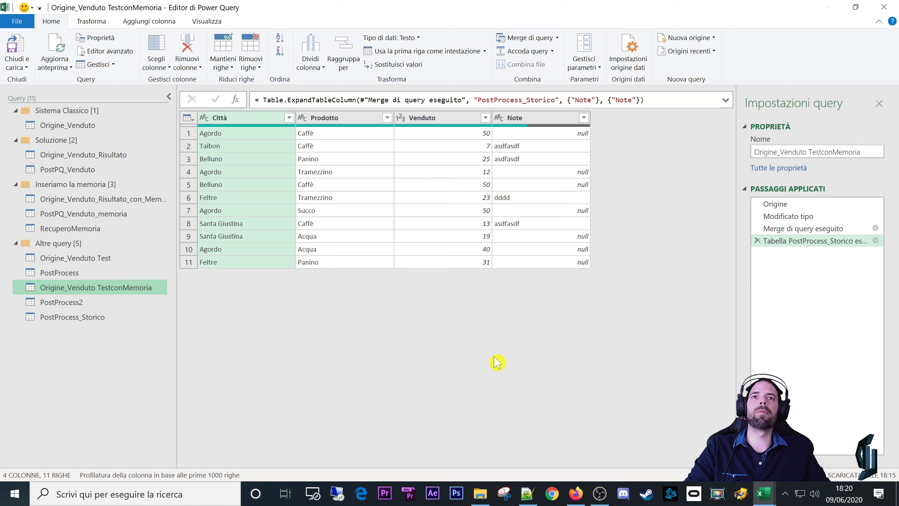
Close the query editor and load the query changes into the worksheet.
left_click(14, 49)
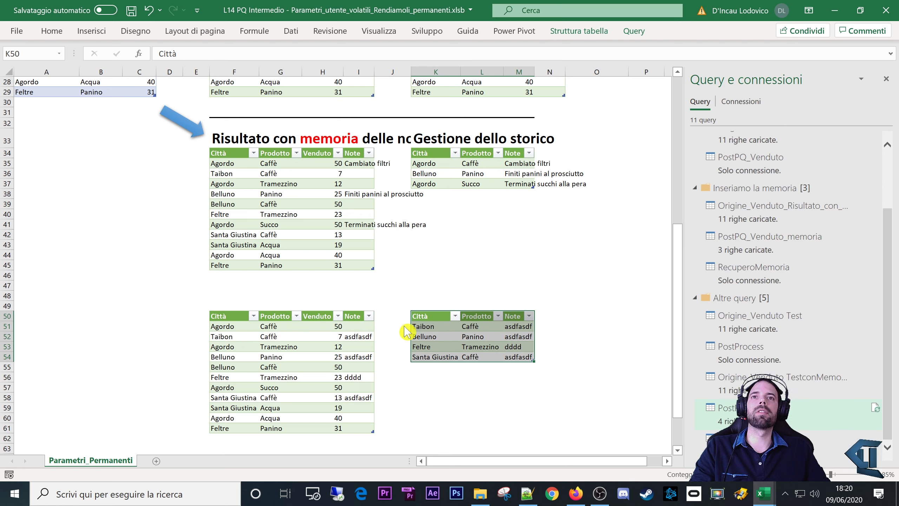
left_click(272, 346)
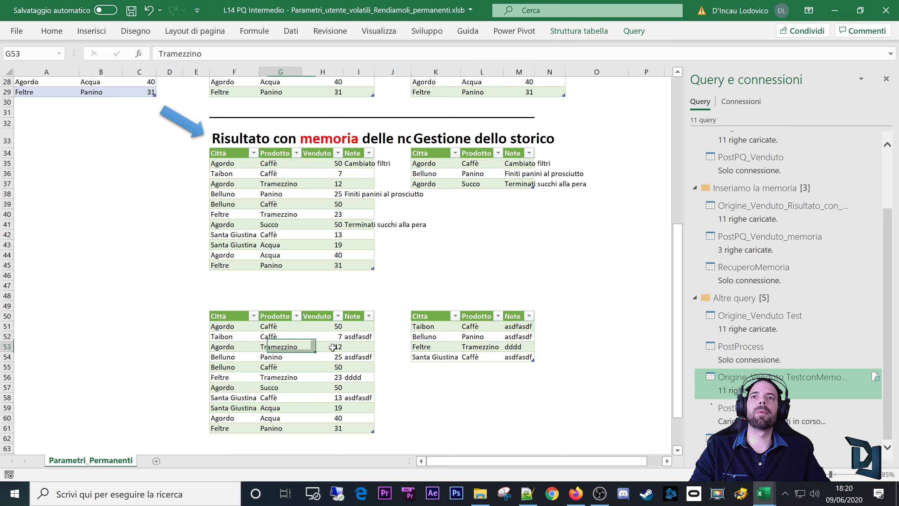
left_click(330, 349)
left_click(509, 416)
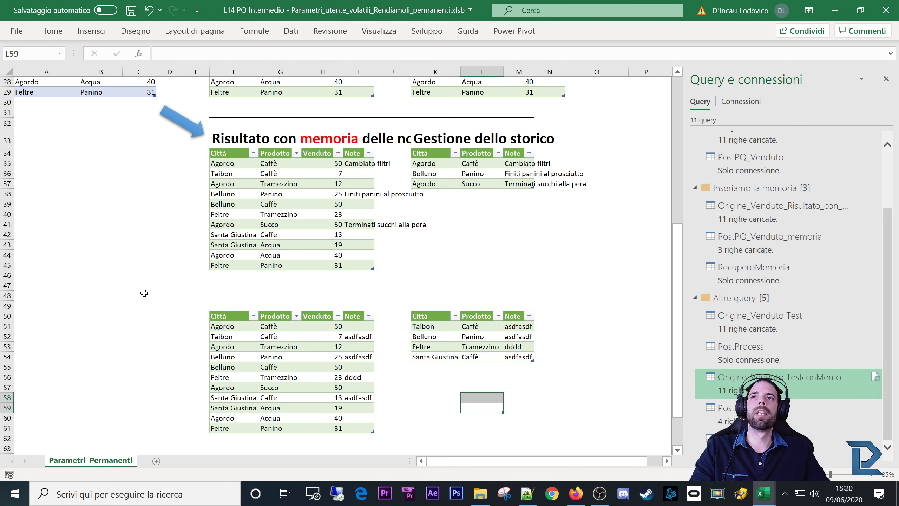
Delete the two test tables in C47:N62 together with their external query link.
left_click_drag(142, 288, 558, 436)
key("Delete")
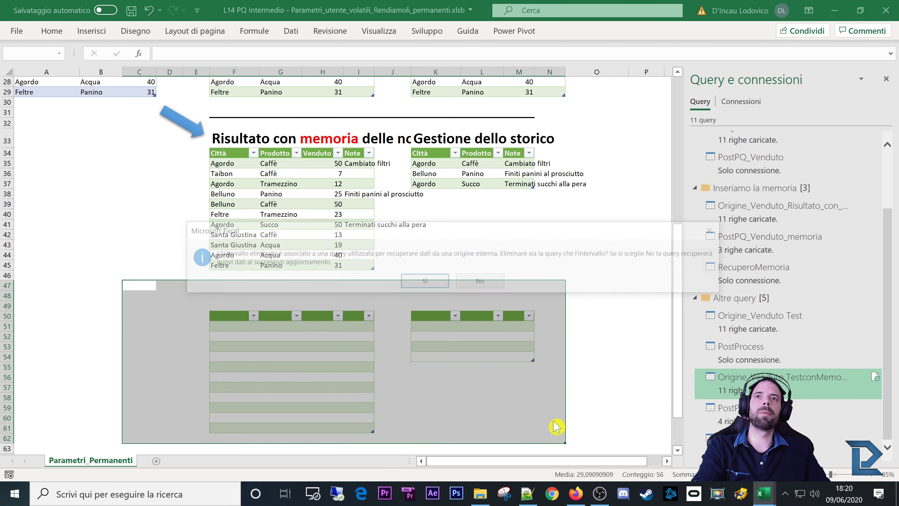
left_click(437, 290)
Delete the Origine_Venduto TestconMemoria, PostProcess2 and PostProcess_Storico queries from the workbook.
right_click(758, 381)
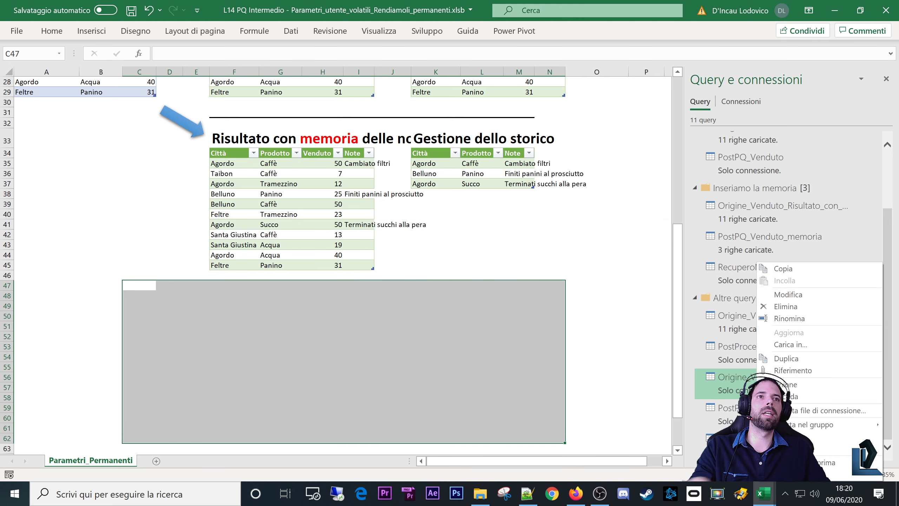
left_click(732, 443, "shift")
right_click(732, 443)
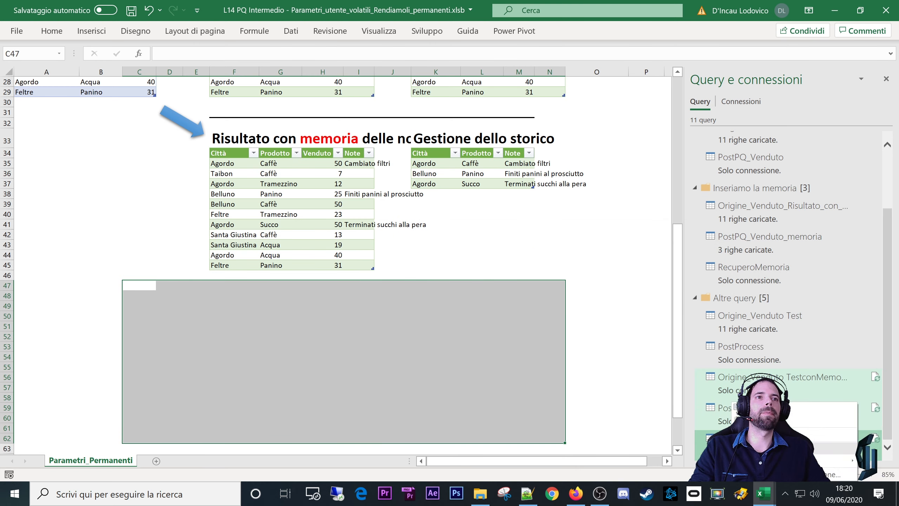
left_click(761, 419)
left_click(499, 270)
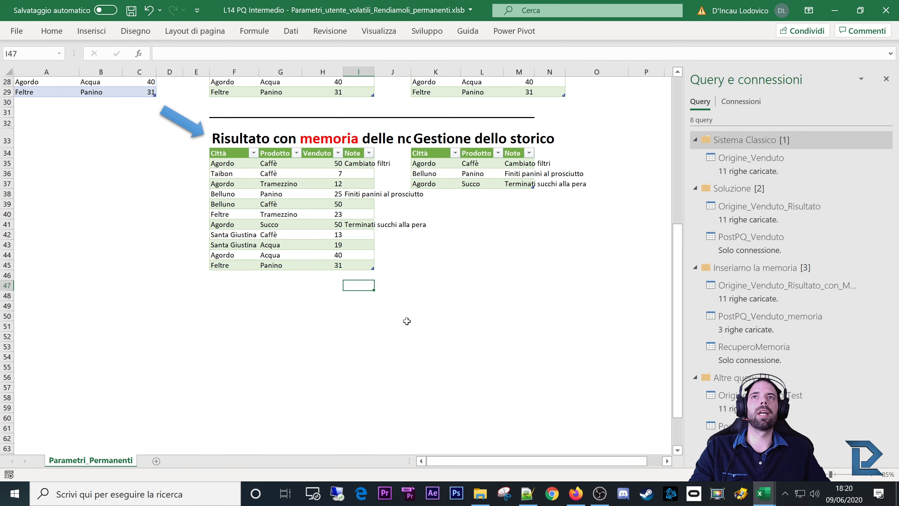
Widen columns I and M to fit the note texts in the result and history tables.
scroll(404, 283, "up", 3)
left_click_drag(373, 67, 439, 66)
left_click_drag(631, 77, 664, 76)
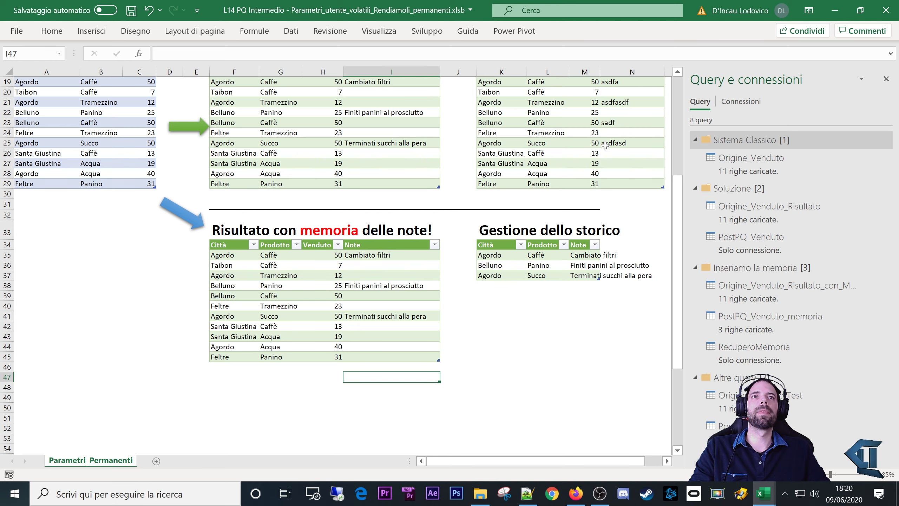
left_click_drag(599, 70, 659, 70)
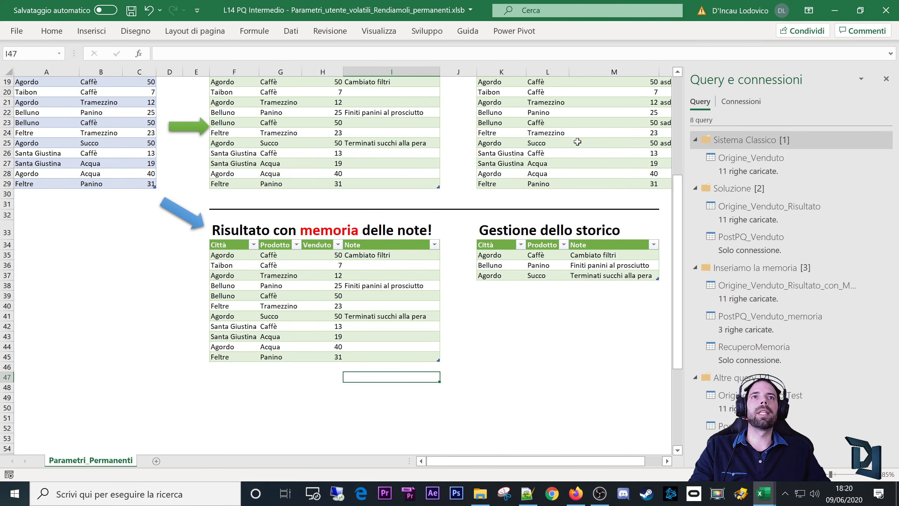
Examine the source and memory result tables and preview the Origine_Venduto_Risultato_con_Memoria and RecuperoMemoria queries.
left_click(341, 284)
scroll(340, 278, "up", 3)
scroll(340, 277, "down", 2)
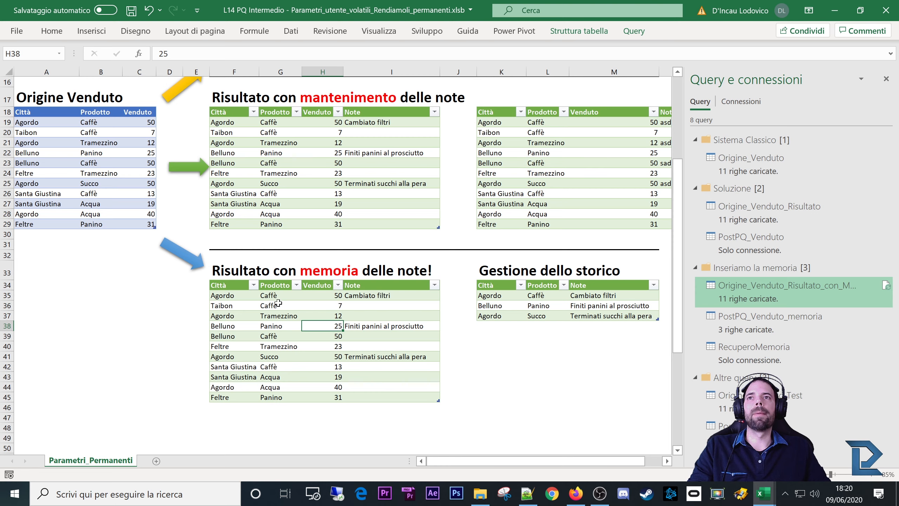
left_click(234, 284)
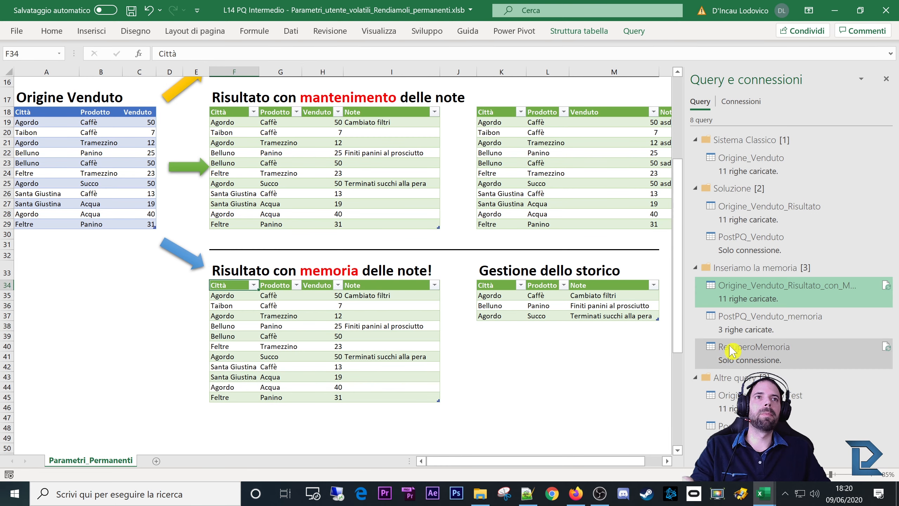
mouse_move(743, 292)
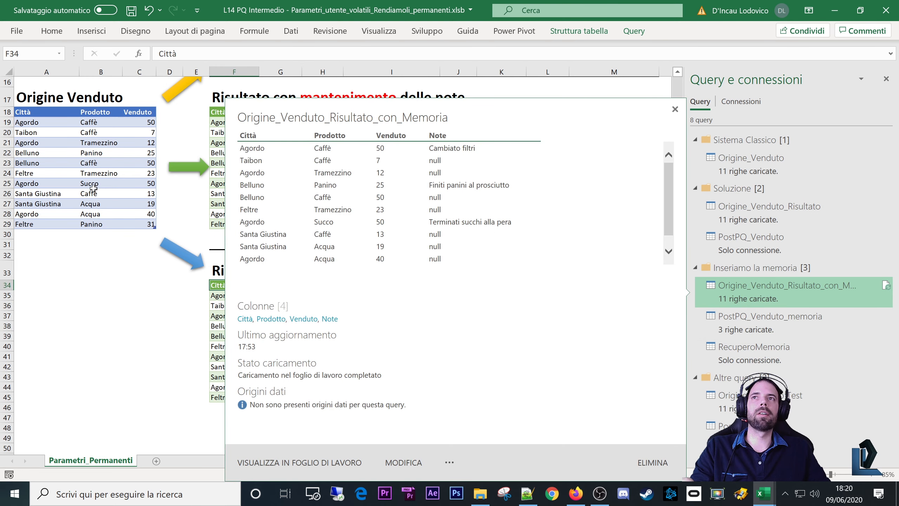
left_click(92, 368)
left_click(81, 141)
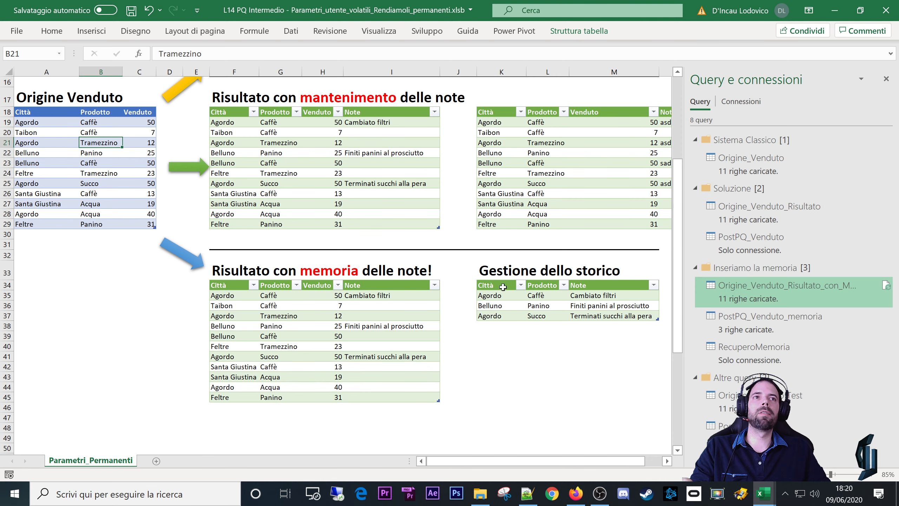
mouse_move(786, 296)
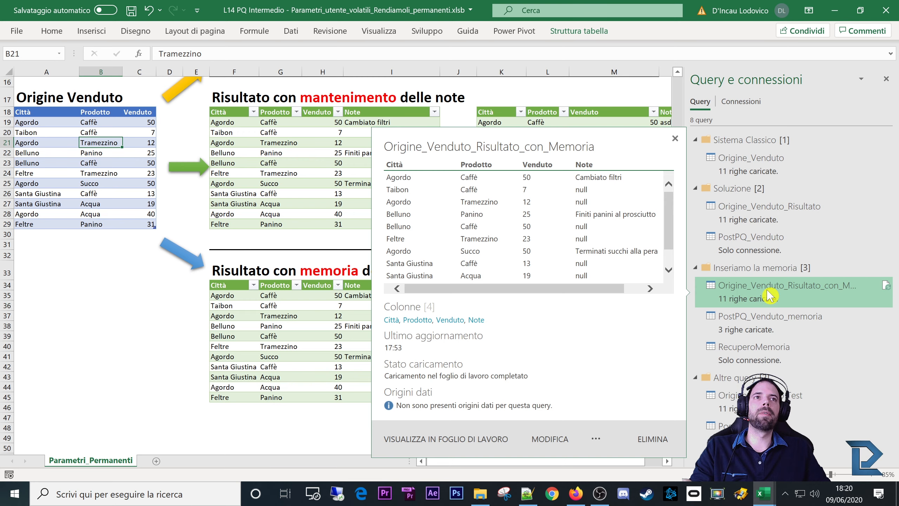
mouse_move(750, 360)
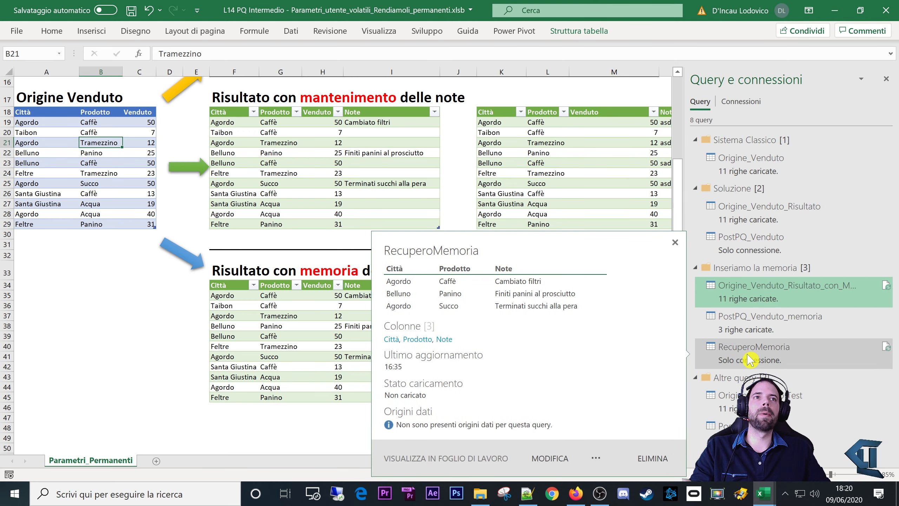
mouse_move(753, 287)
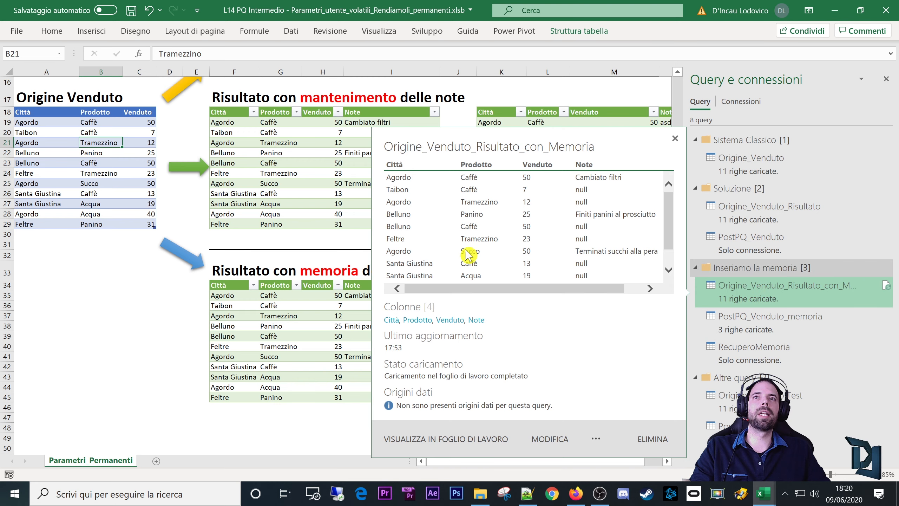
Compare the memory result table with the Gestione dello storico table and preview the PostPQ_Venduto_memoria query.
left_click_drag(226, 285, 415, 398)
left_click_drag(240, 287, 377, 399)
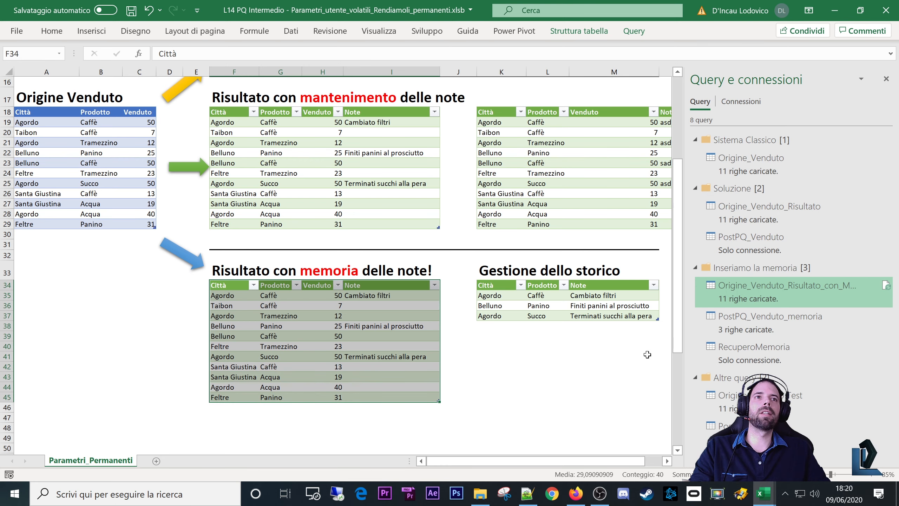
left_click_drag(490, 287, 623, 315)
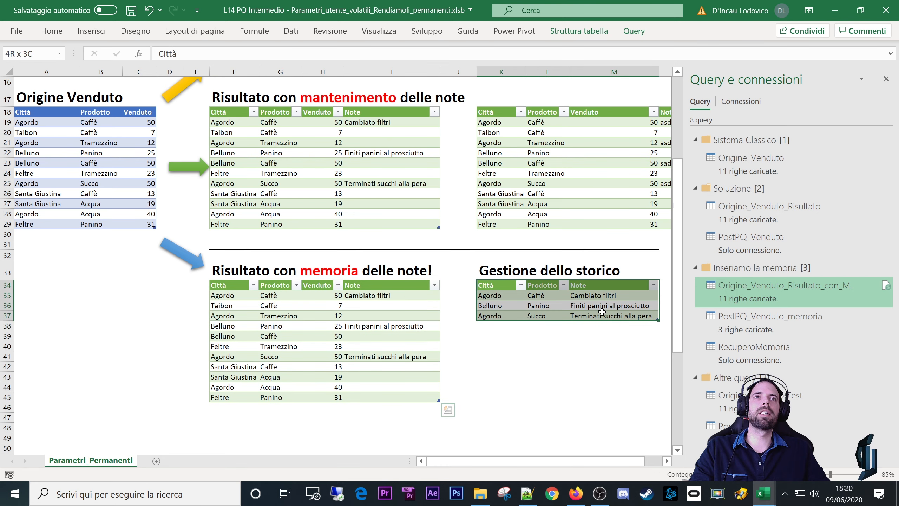
left_click_drag(593, 289, 601, 317)
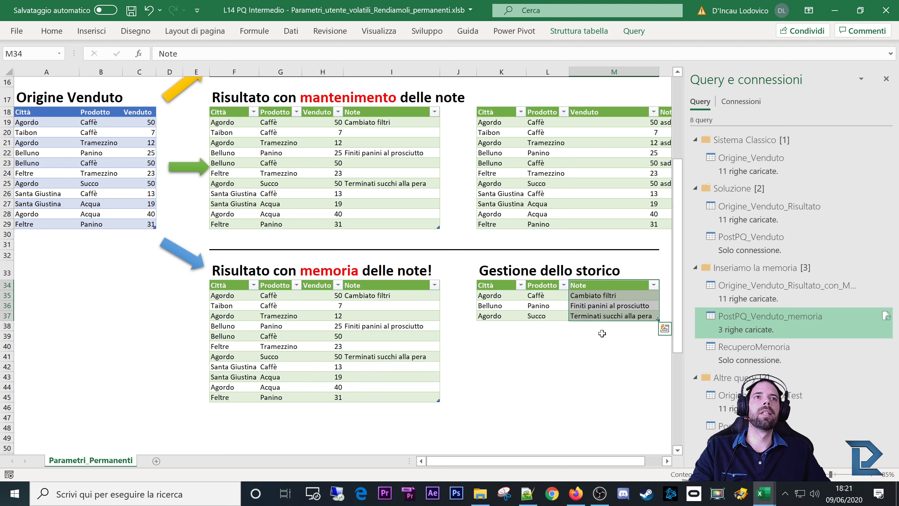
mouse_move(746, 322)
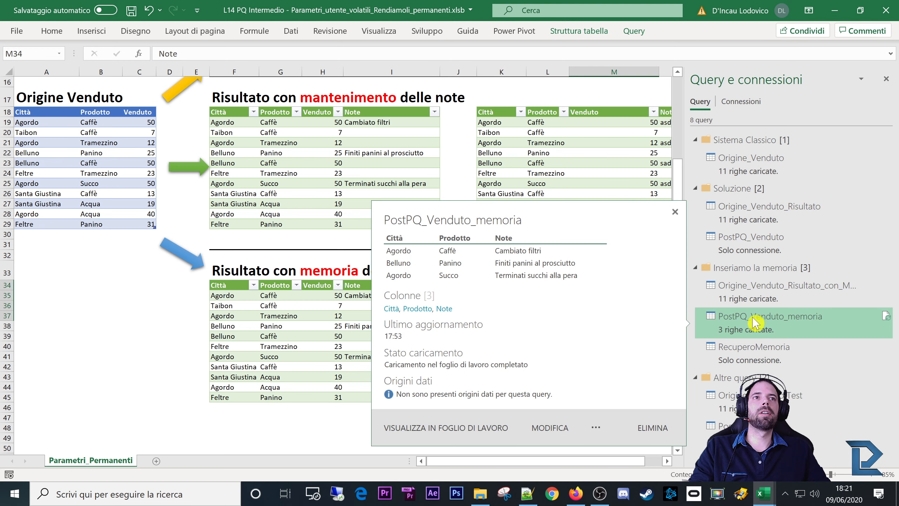
left_click(272, 318)
left_click(493, 284)
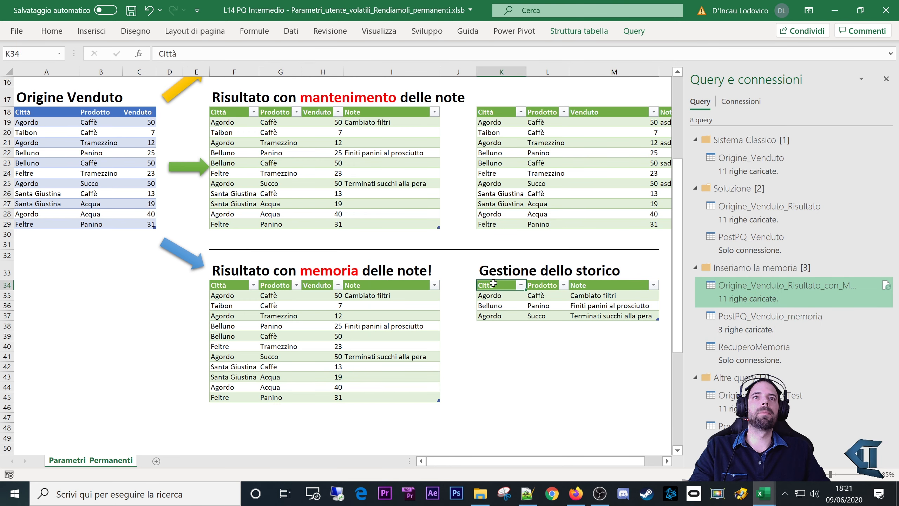
left_click_drag(493, 283, 588, 315)
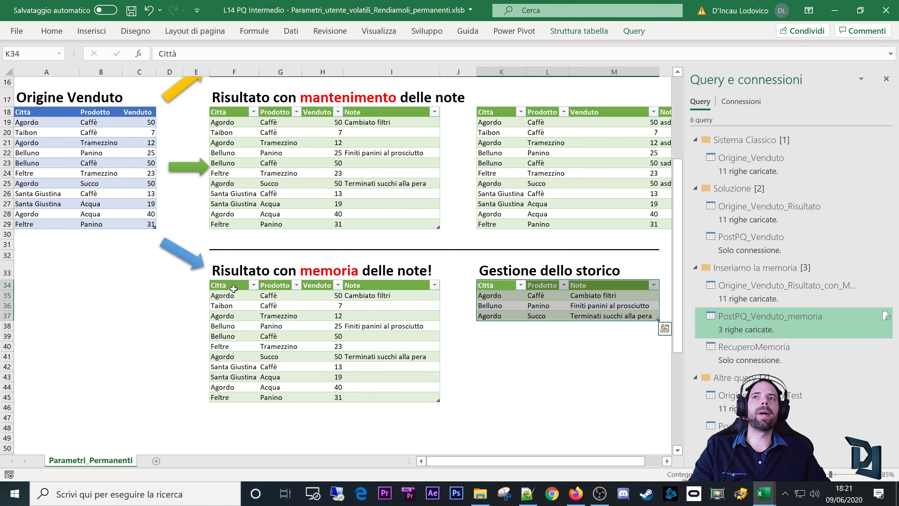
left_click_drag(234, 288, 439, 398)
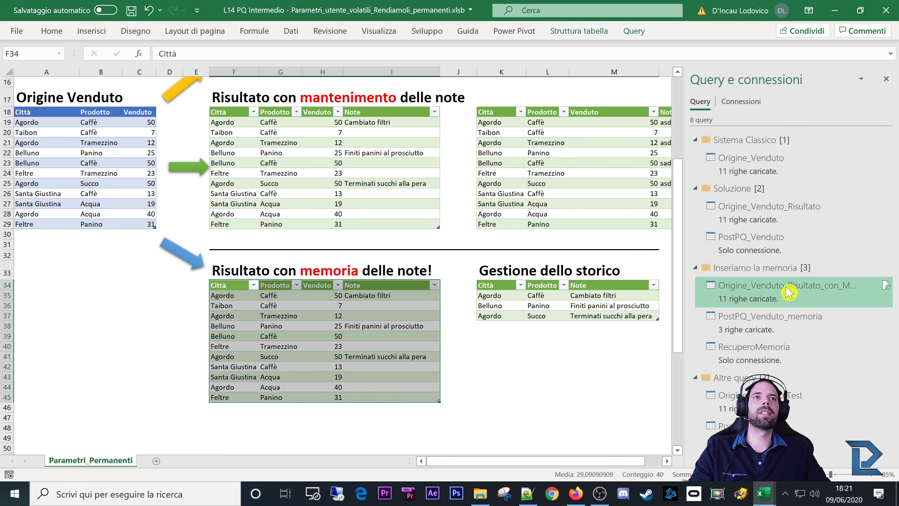
left_click(354, 314)
left_click(494, 285)
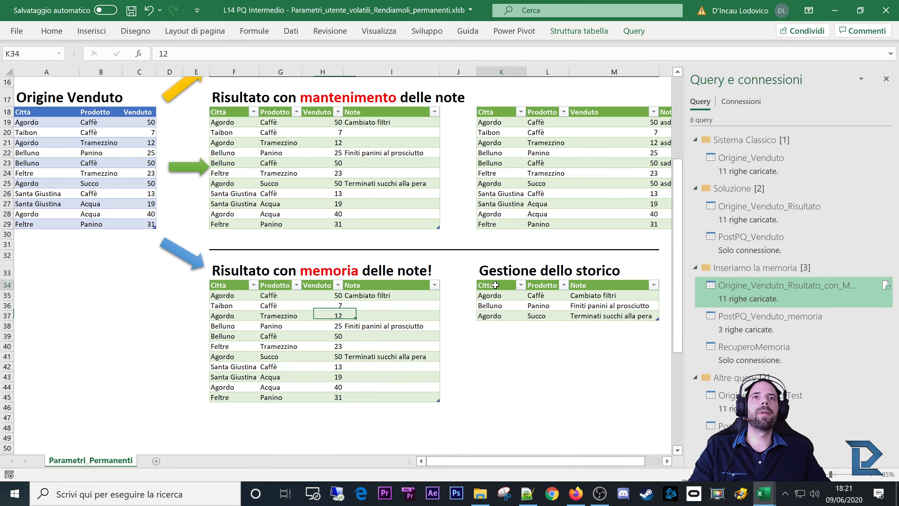
left_click_drag(495, 285, 598, 313)
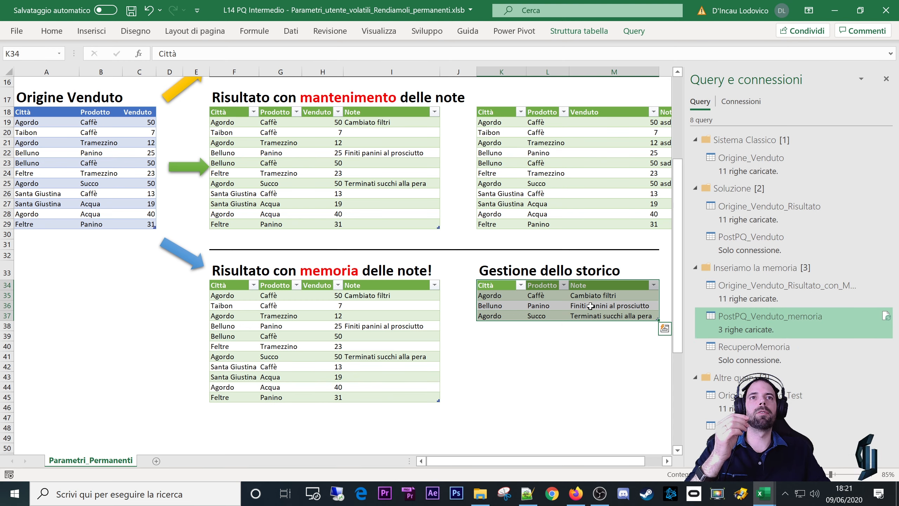
left_click_drag(496, 315, 588, 318)
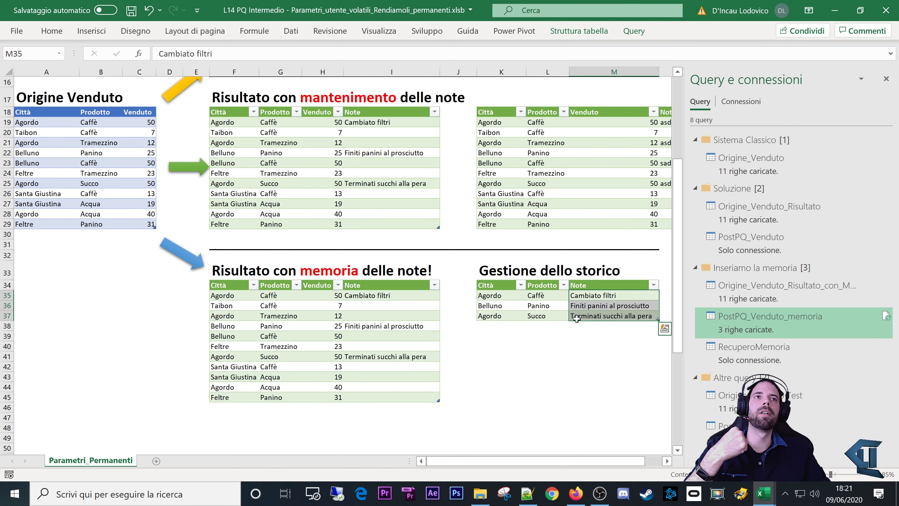
Examine how the Note column of the memory result table corresponds to the Note column of the history table.
left_click(565, 329)
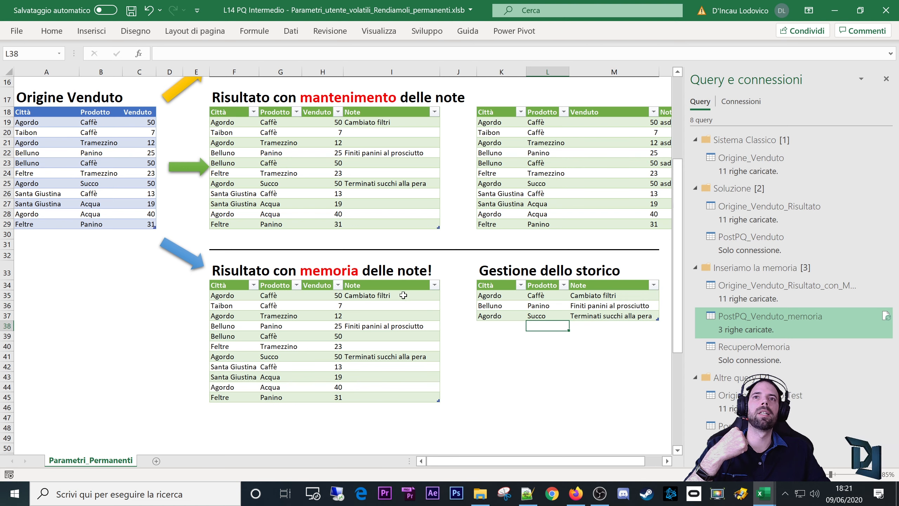
left_click_drag(403, 295, 404, 399)
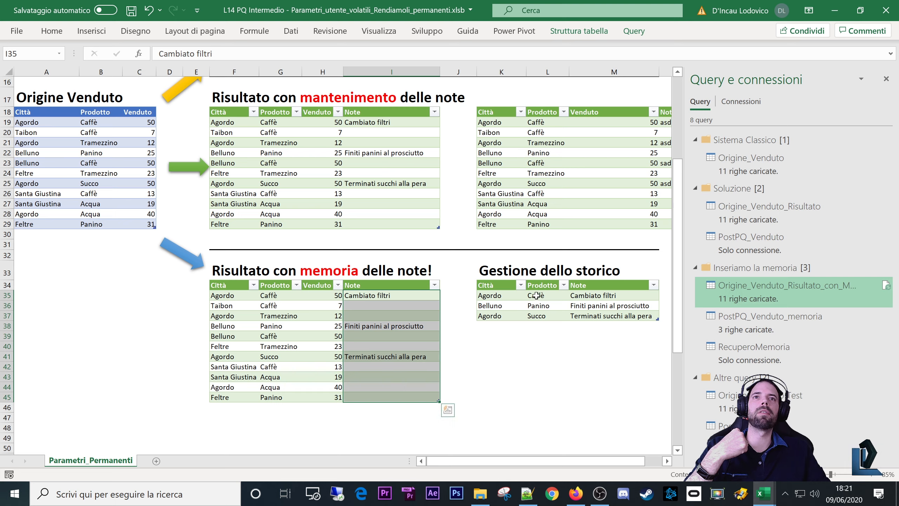
left_click_drag(501, 295, 606, 319)
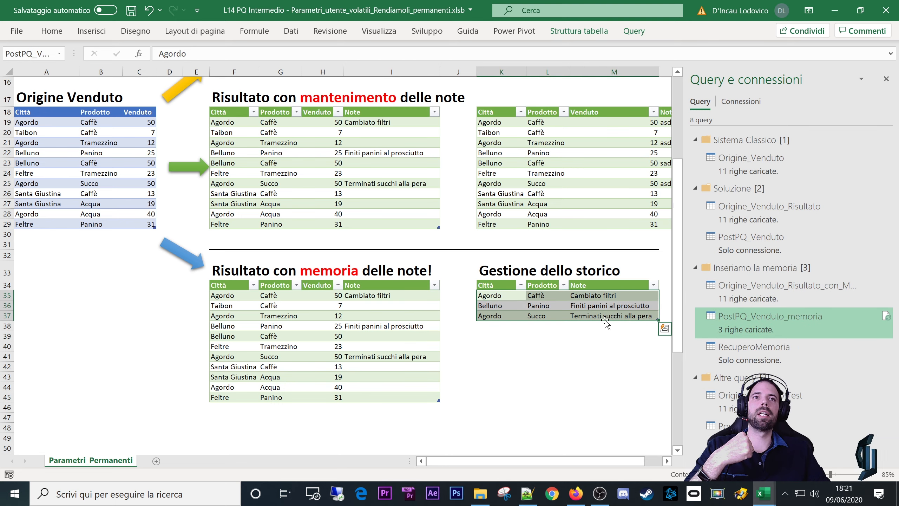
left_click_drag(407, 295, 407, 368)
left_click_drag(607, 295, 603, 322)
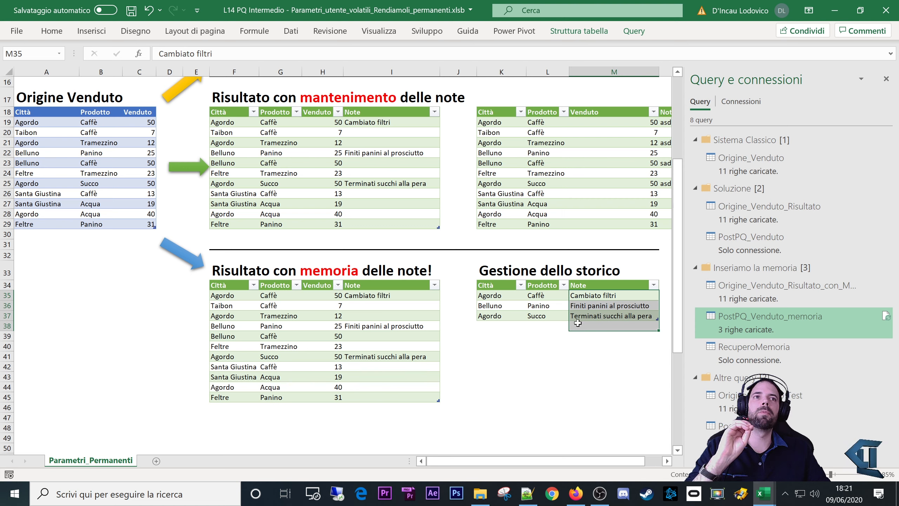
left_click_drag(498, 284, 595, 319)
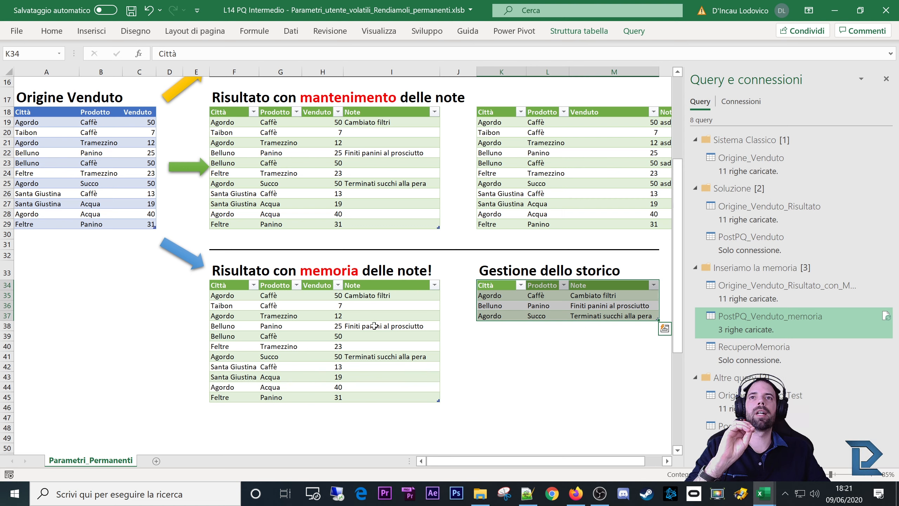
left_click_drag(377, 286, 384, 377)
left_click_drag(596, 286, 596, 315)
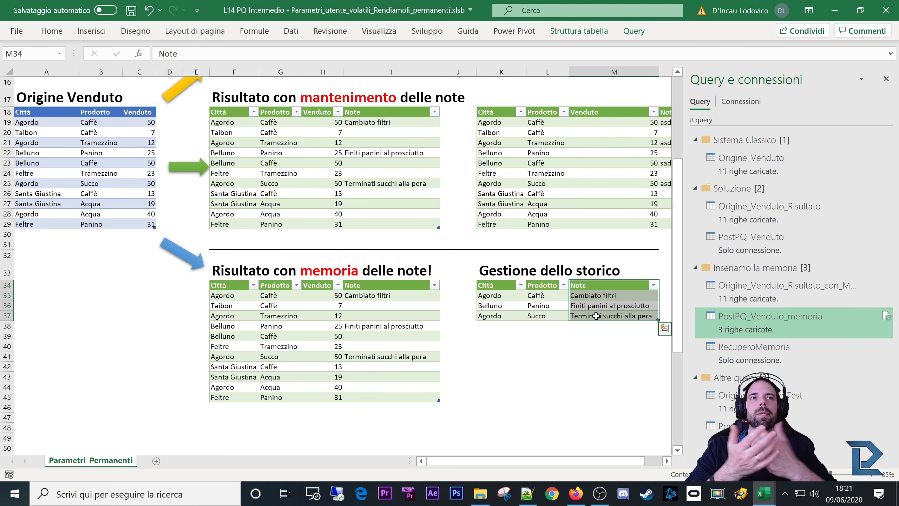
left_click(562, 305)
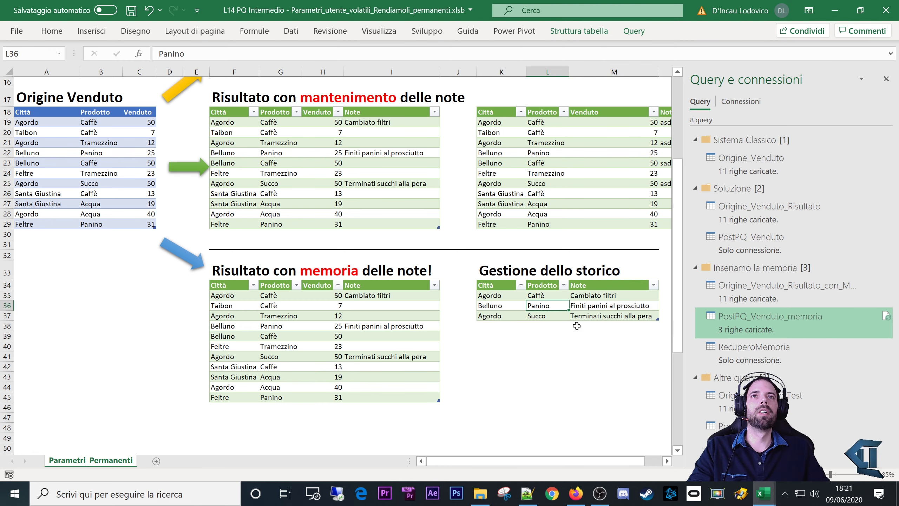
left_click(601, 310)
left_click_drag(593, 291, 595, 316)
left_click(583, 359)
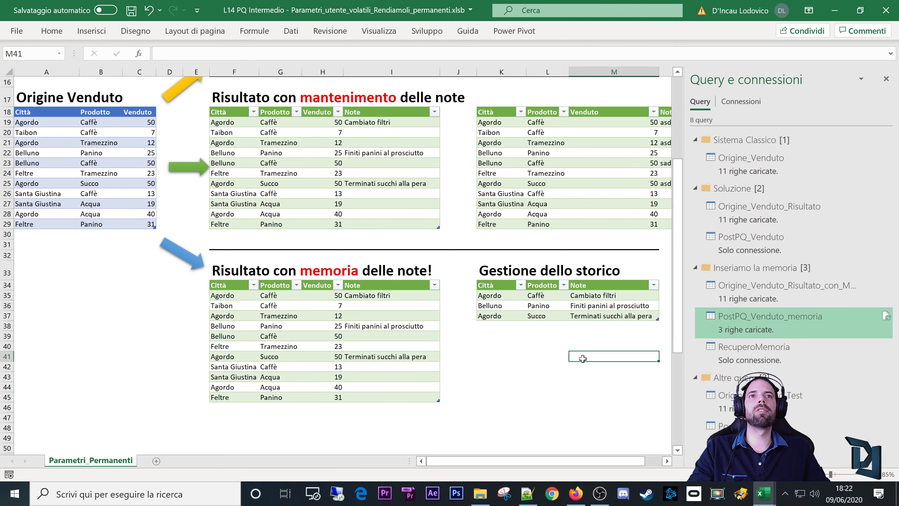
left_click(405, 318)
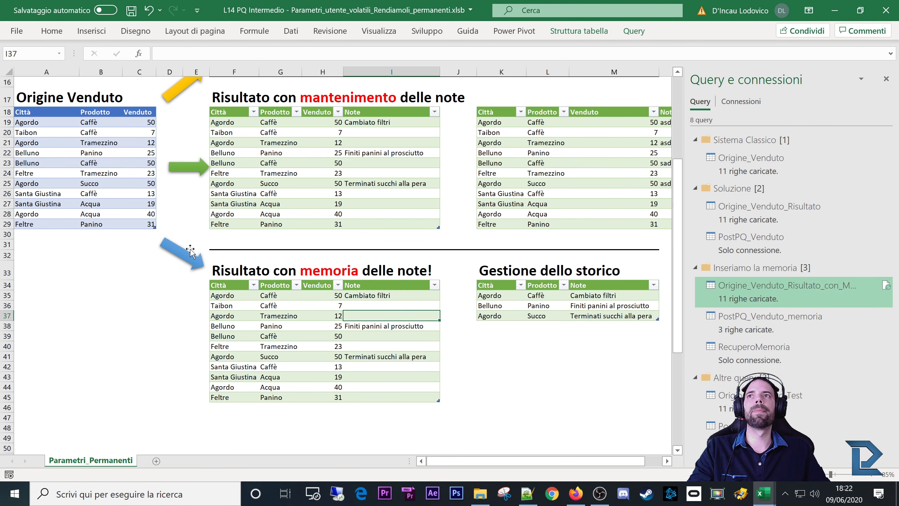
Compare the filled Note cells of the memory result table with the history table and preview the PostPQ_Venduto_memoria query.
left_click(516, 350)
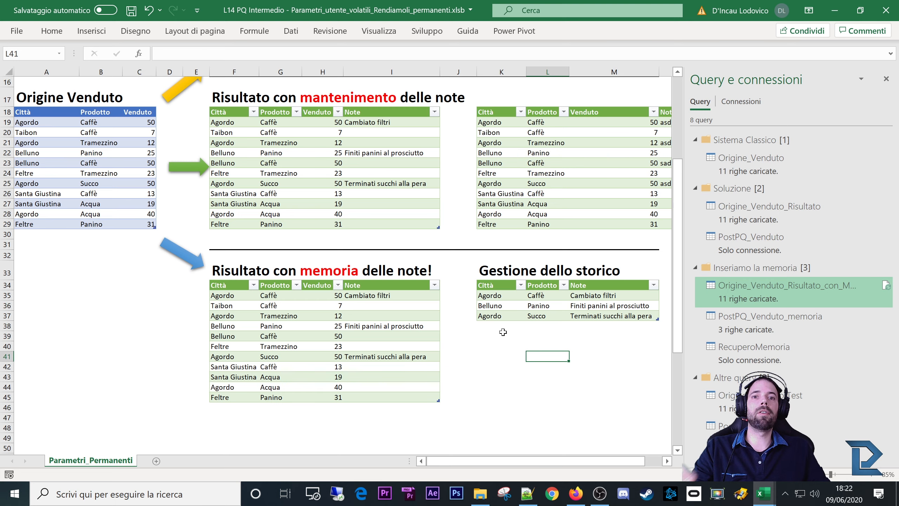
left_click(509, 354)
left_click(391, 296)
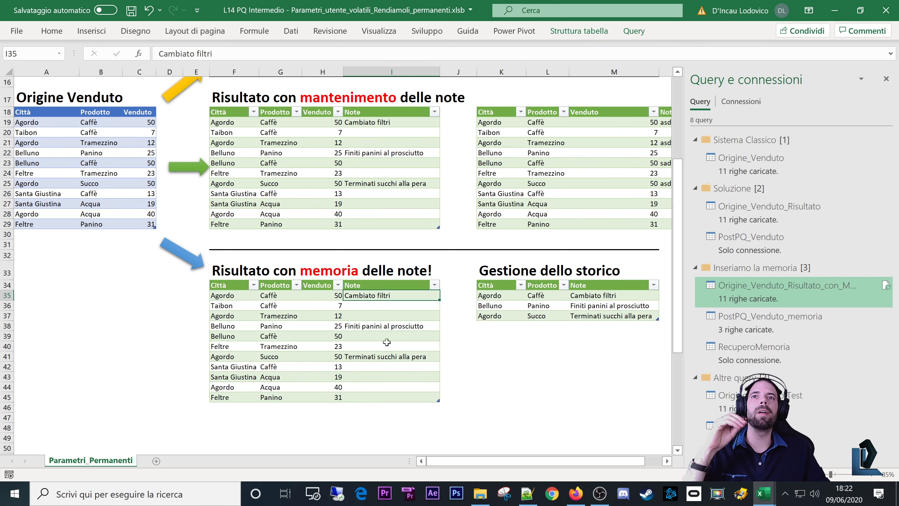
left_click(503, 374)
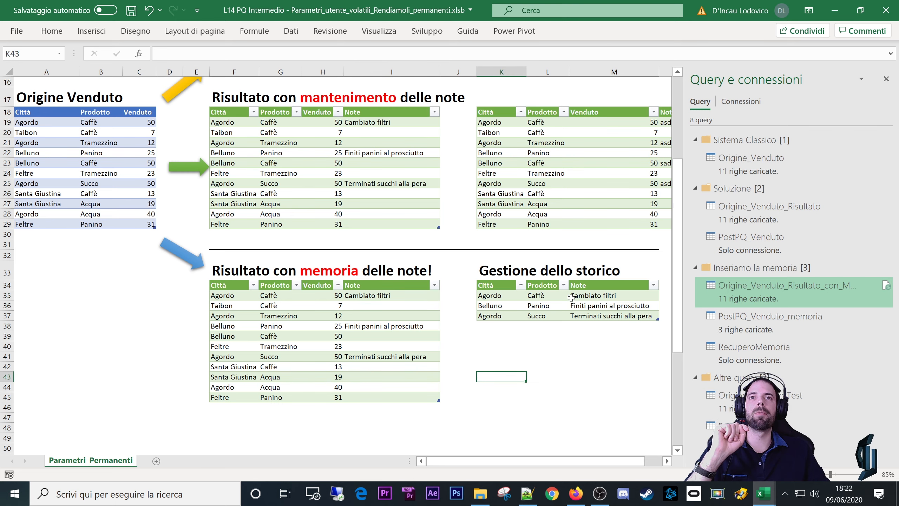
left_click(383, 316)
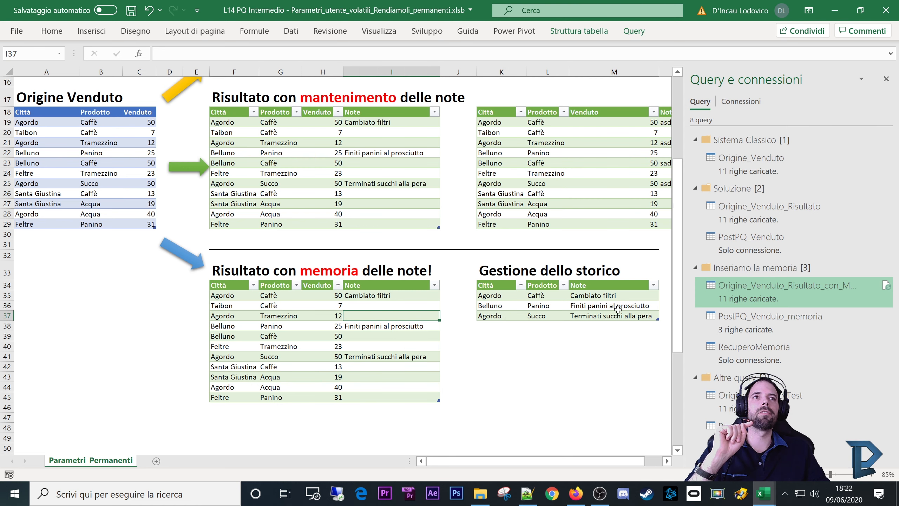
mouse_move(743, 432)
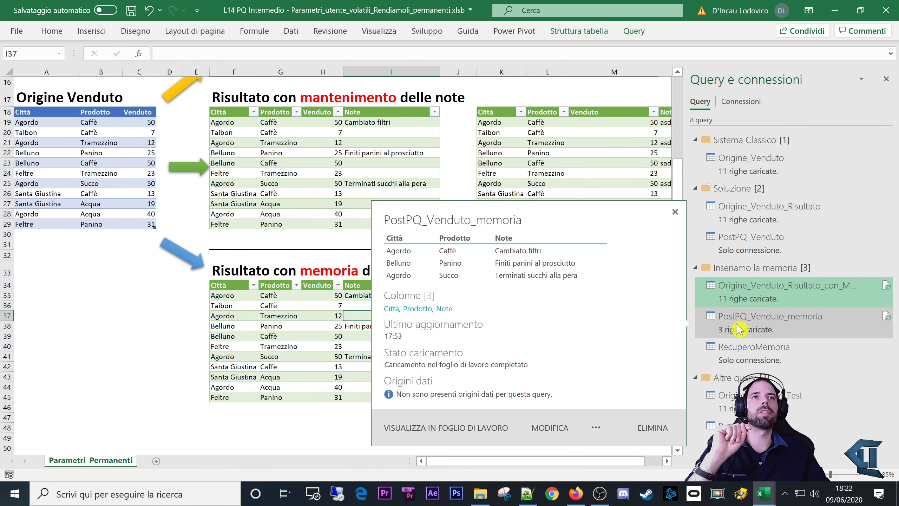
mouse_move(740, 325)
Examine the rows stored in the Gestione dello storico table against the notes shown in the memory result table.
left_click(243, 338)
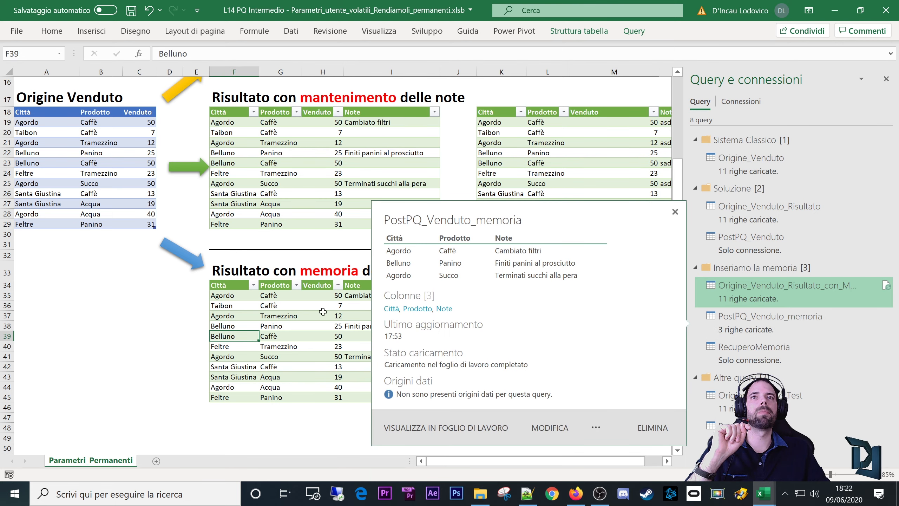
left_click(146, 364)
left_click(504, 284)
left_click_drag(504, 285, 602, 315)
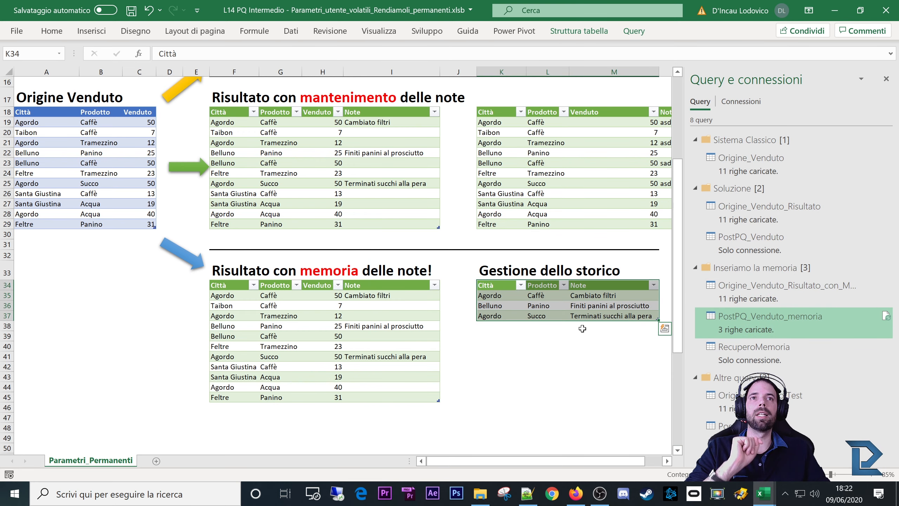
left_click(359, 300)
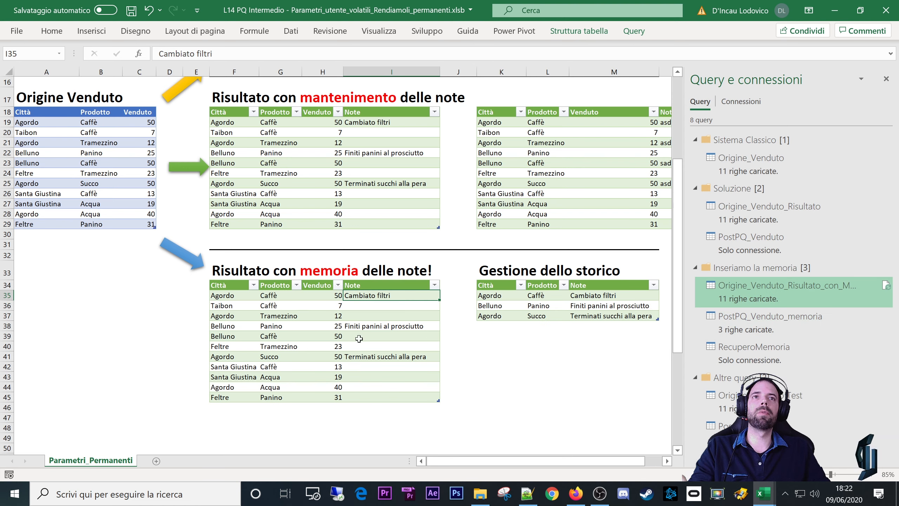
left_click_drag(496, 295, 619, 315)
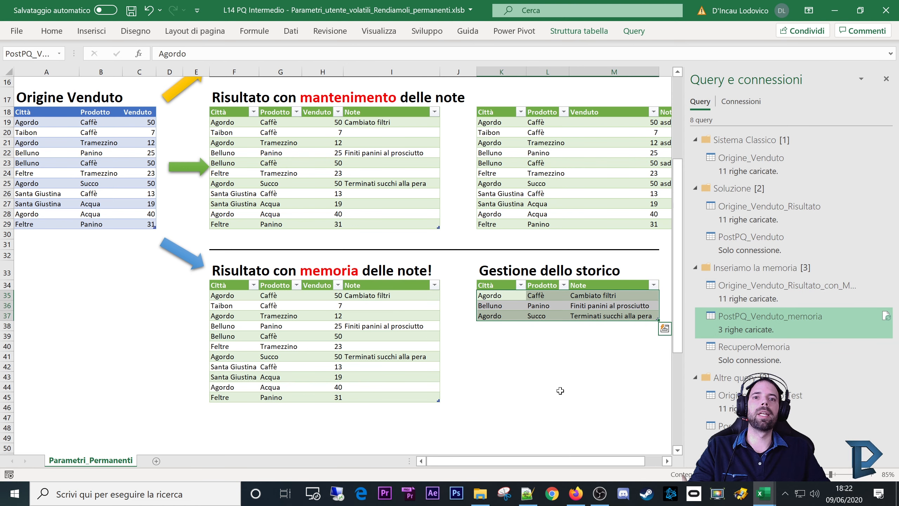
Enter the test note ddddd for Taibon Caffè in the memory result table and refresh only that table.
left_click(376, 305)
type("dd")
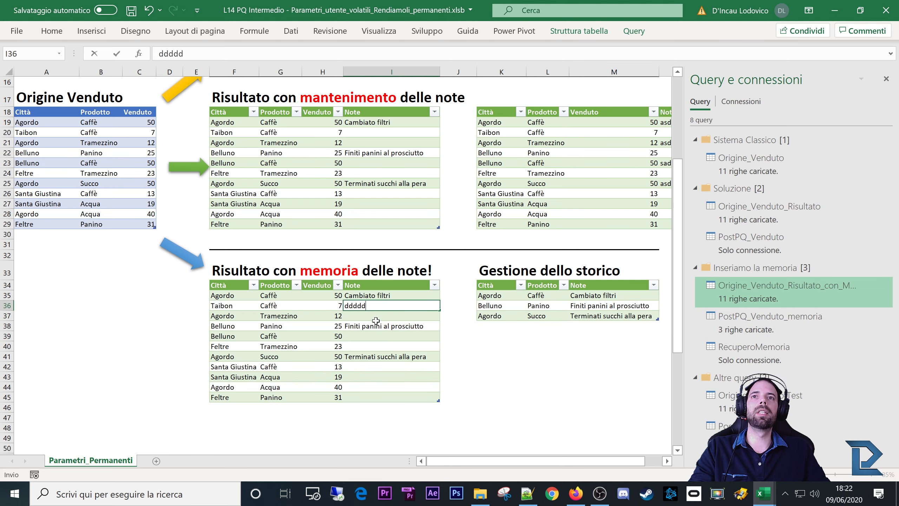
type("ddd")
key("Return")
right_click(378, 315)
left_click(410, 203)
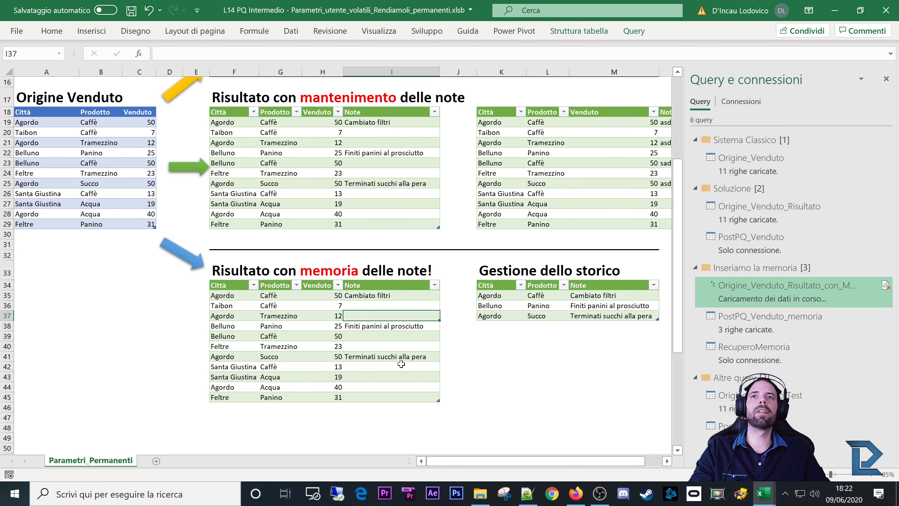
left_click(362, 304)
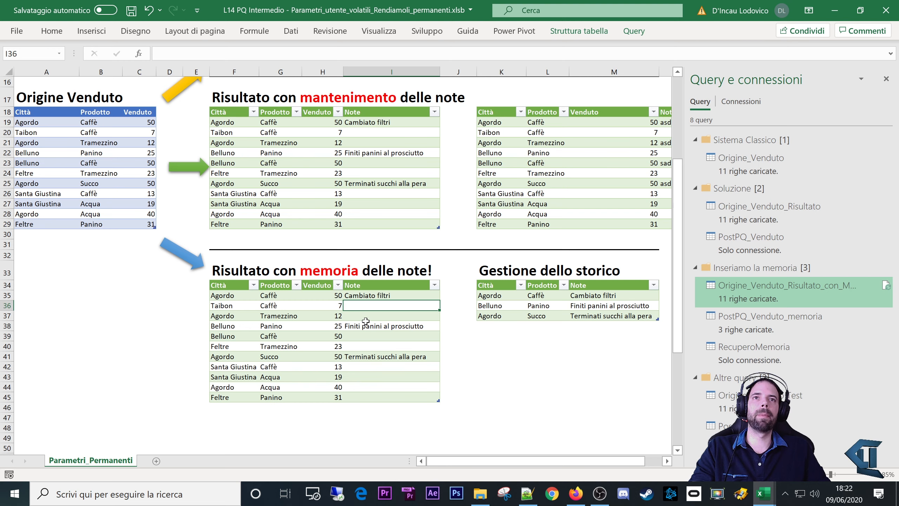
left_click(603, 306)
Re-enter the note ddddd for Taibon Caffè and refresh the history table before refreshing the memory result table.
left_click(380, 313)
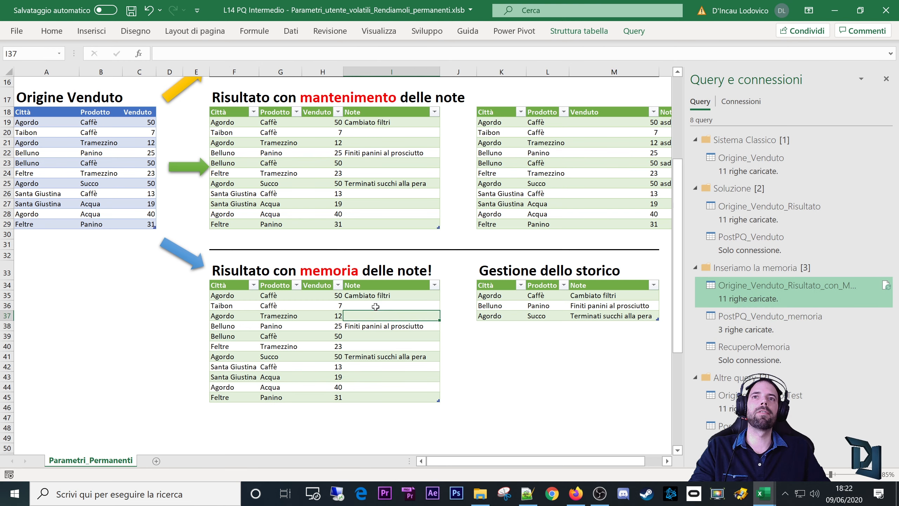
key("Up")
type("ddddd")
left_click(385, 336)
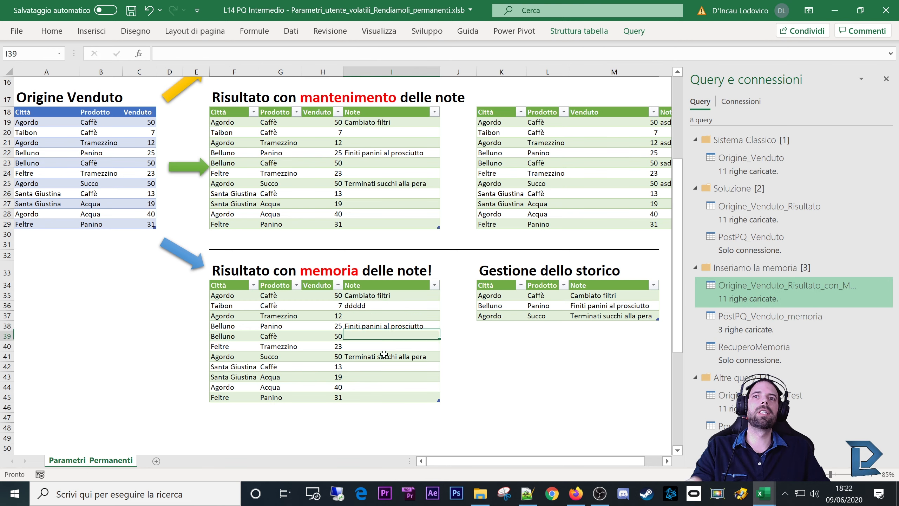
right_click(554, 305)
left_click(593, 204)
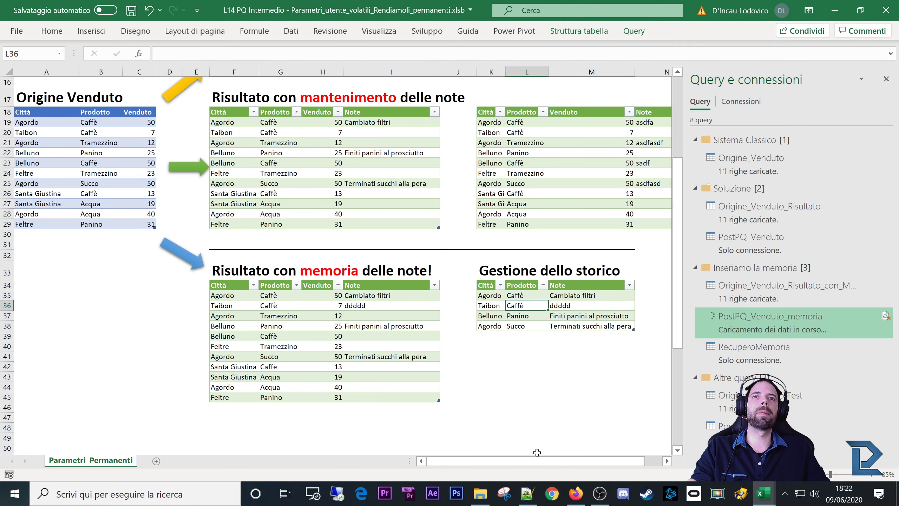
right_click(378, 305)
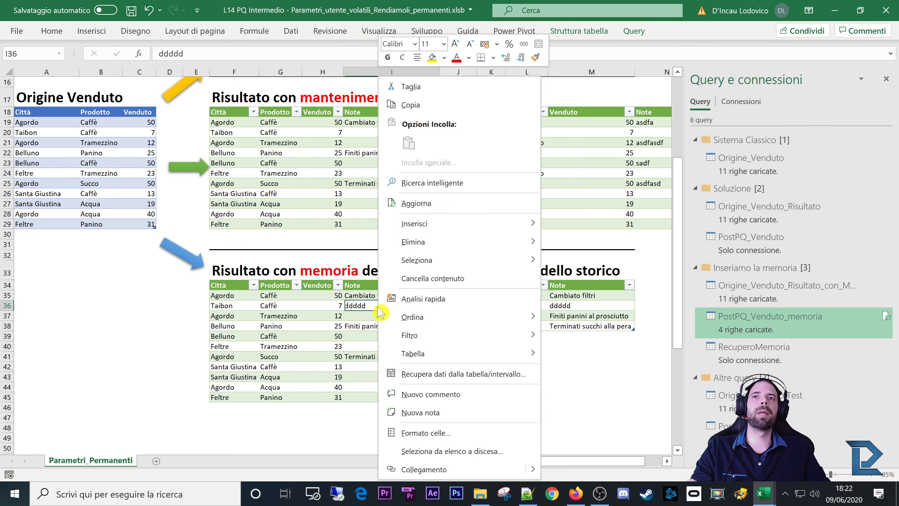
left_click(439, 212)
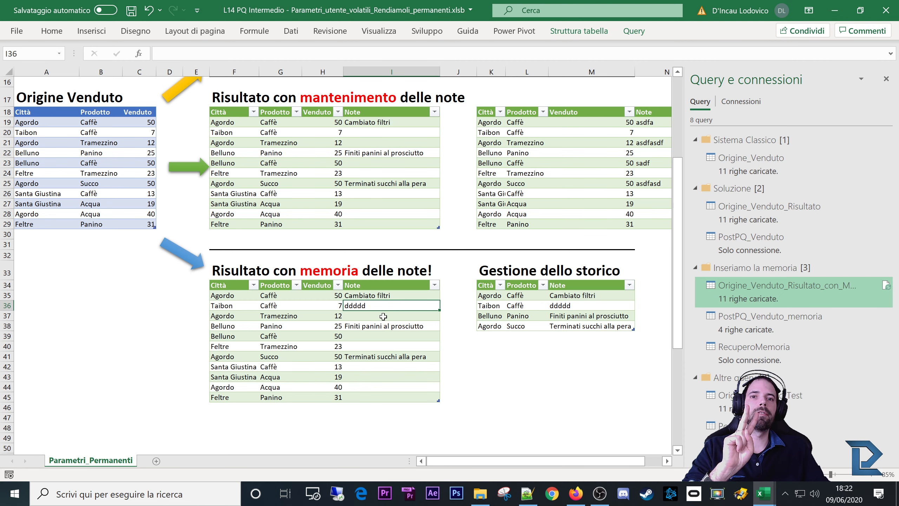
Enter the note aaaaa for Agordo Tramezzino in the memory result table and refresh all the queries together.
left_click(389, 334)
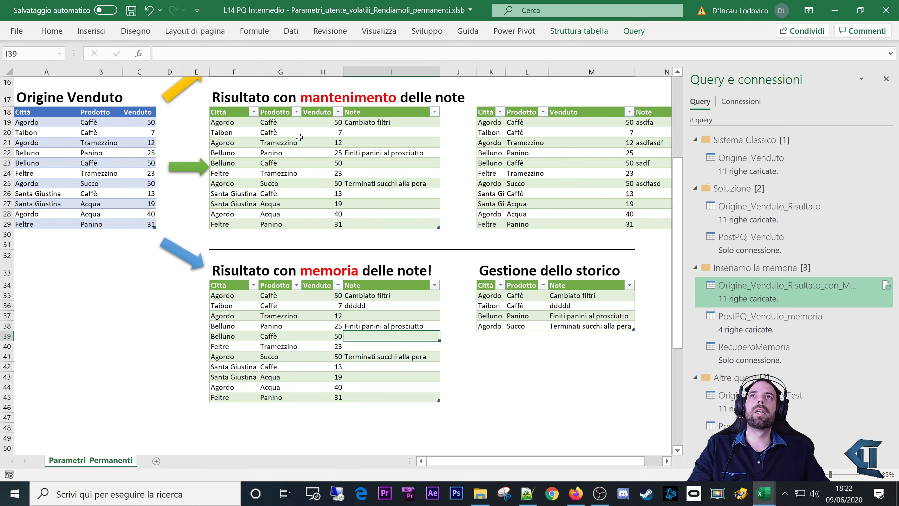
left_click(378, 316)
type("aaaaa")
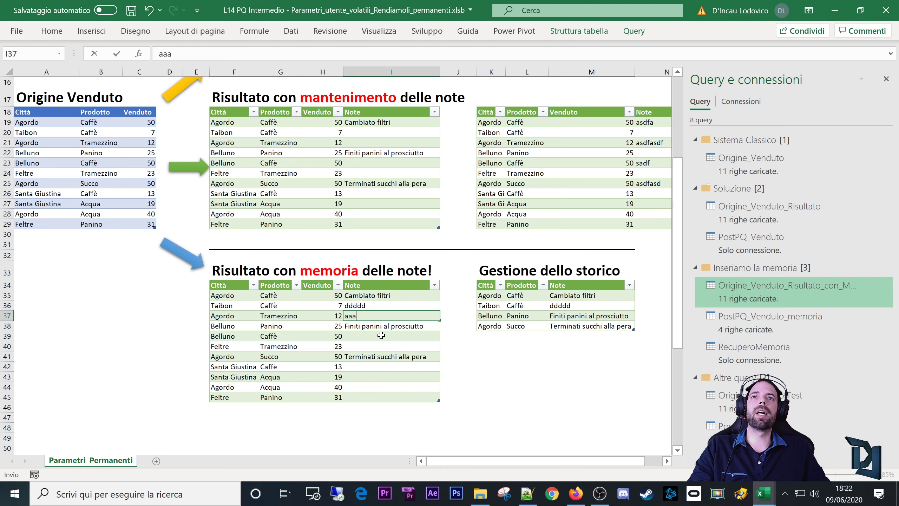
left_click(381, 336)
left_click(291, 32)
left_click(235, 60)
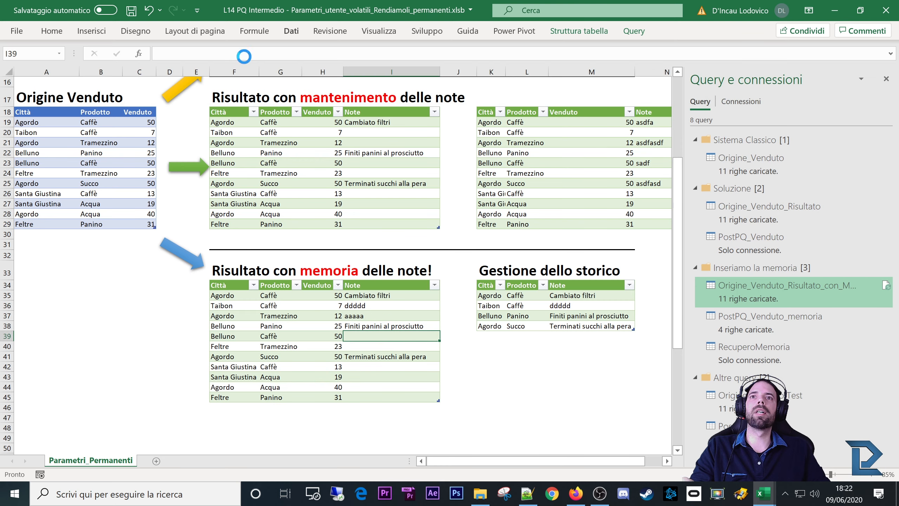
Widen column M to fit the note texts in the Gestione dello storico table.
left_click(595, 319)
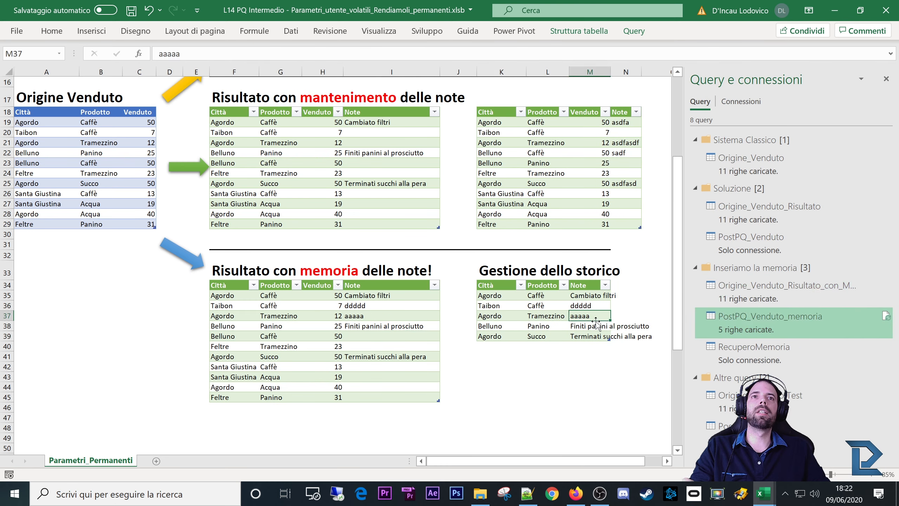
left_click_drag(610, 72, 655, 71)
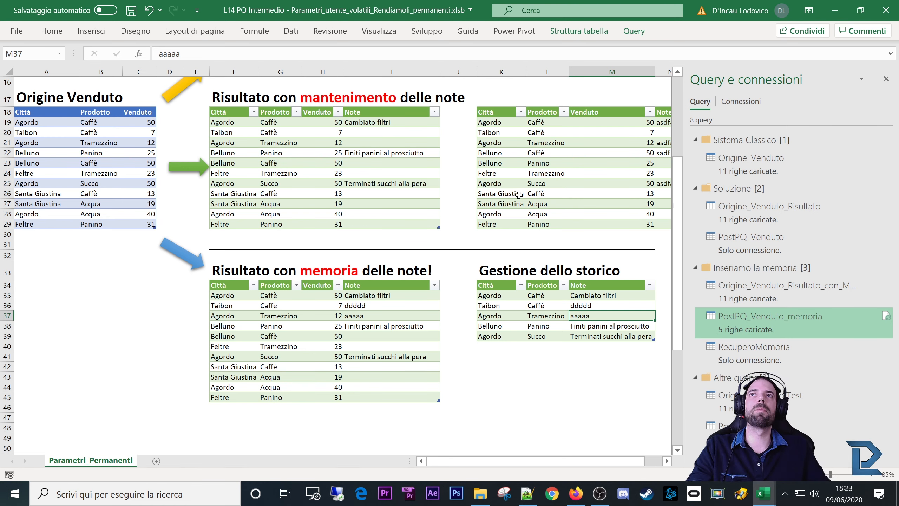
left_click(291, 31)
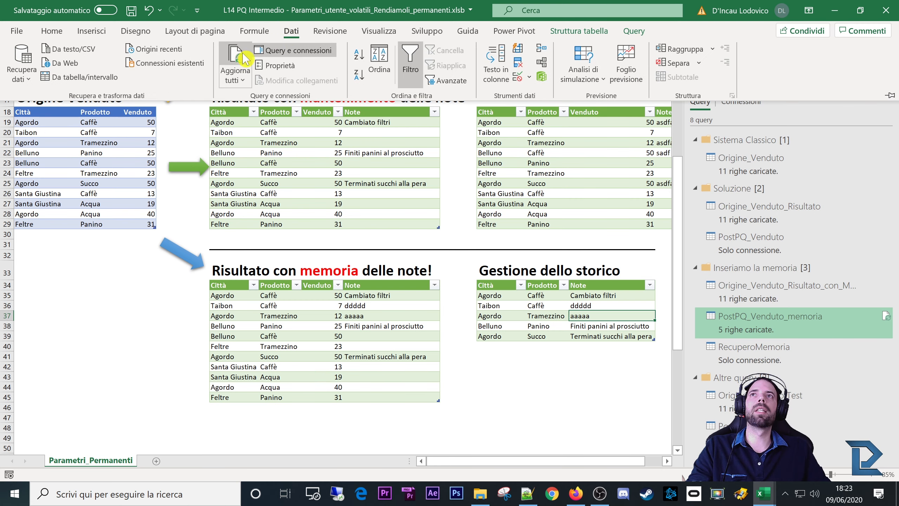
left_click(283, 10)
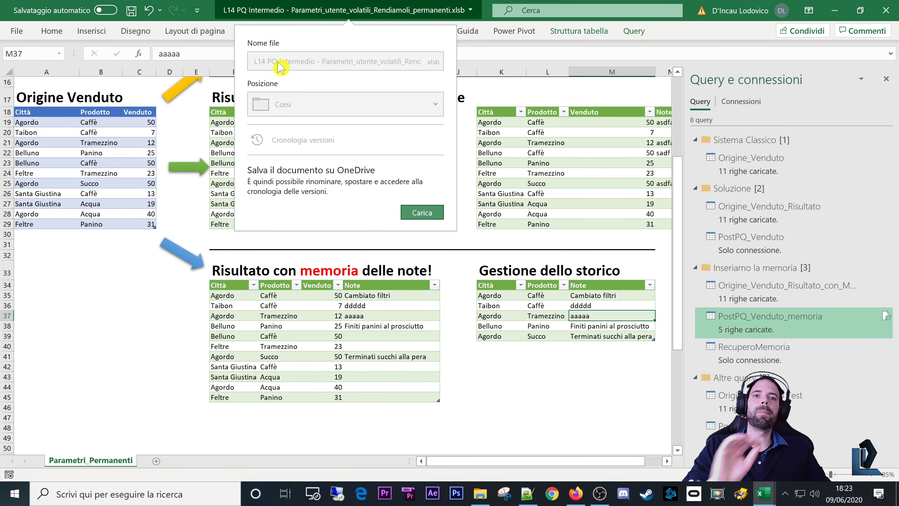
left_click(223, 82)
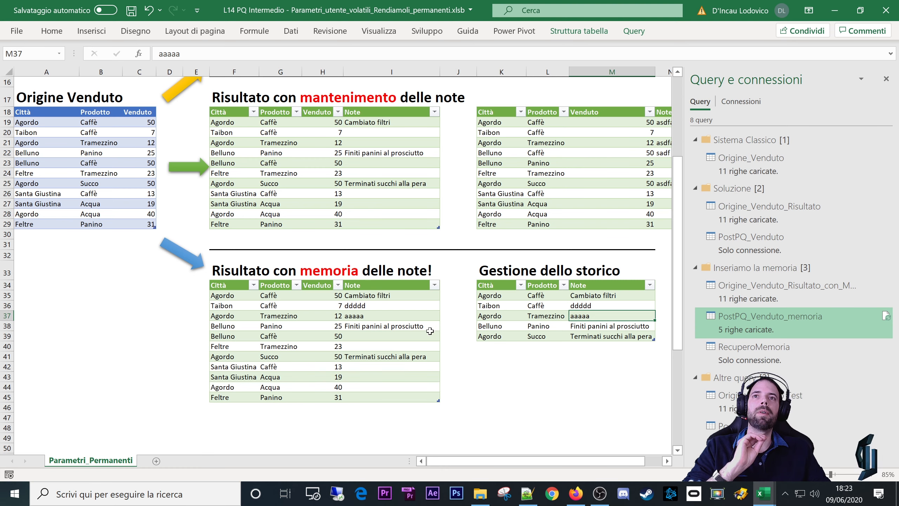
Review the notes in the memory result and history tables and check the PostPQ_Venduto_memoria query that stores them.
left_click(382, 319)
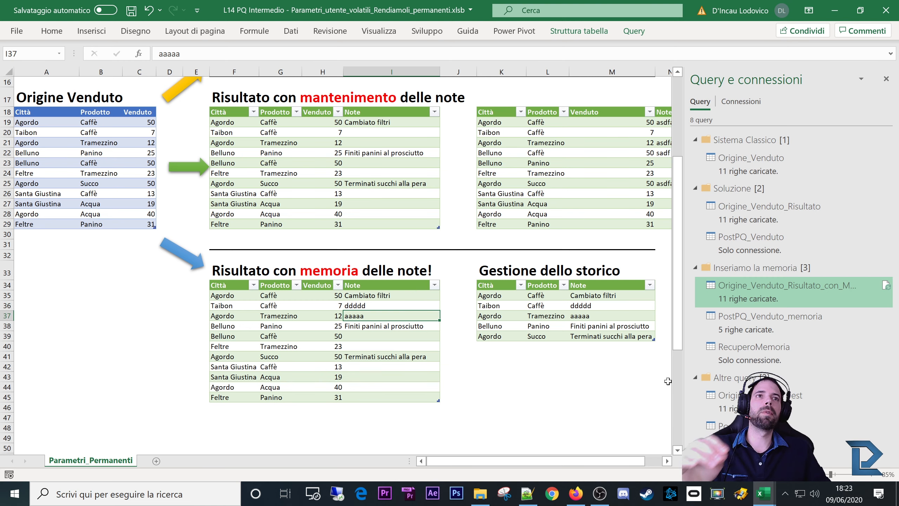
left_click(741, 322)
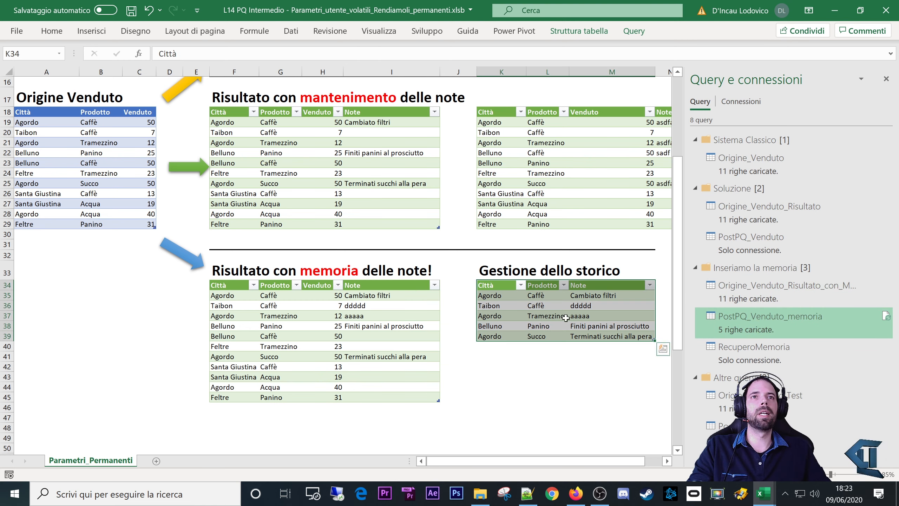
left_click_drag(494, 295, 623, 336)
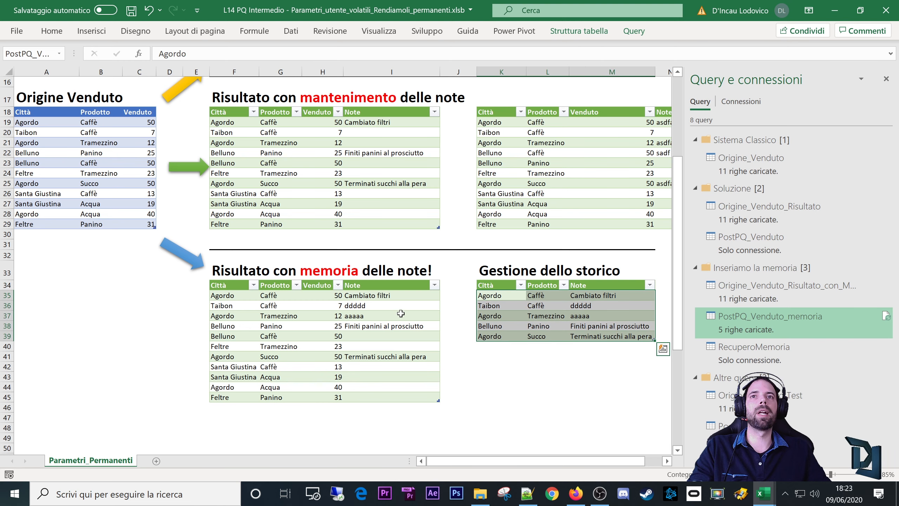
left_click_drag(389, 297, 388, 399)
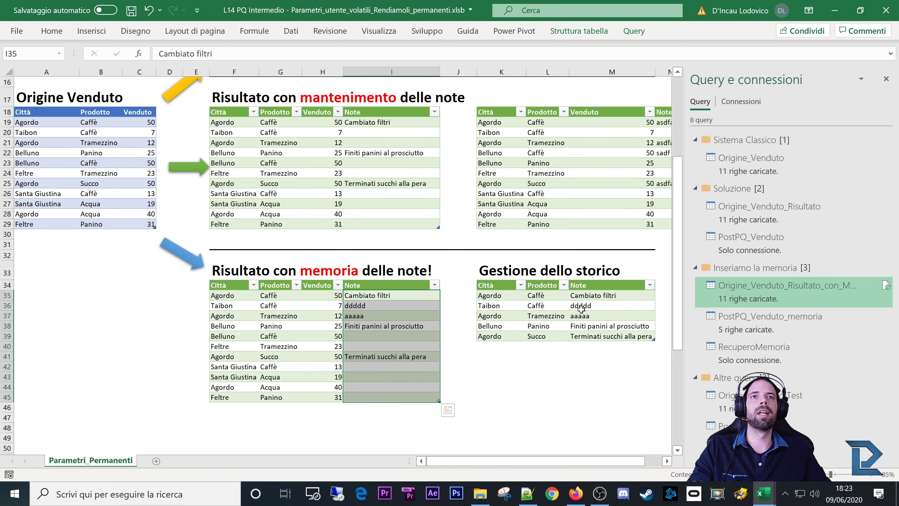
left_click_drag(581, 327, 577, 367)
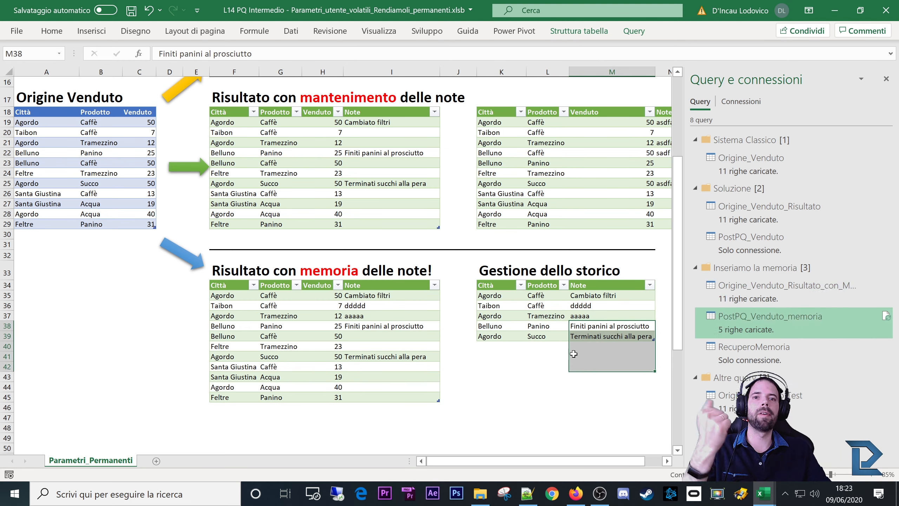
left_click(768, 325)
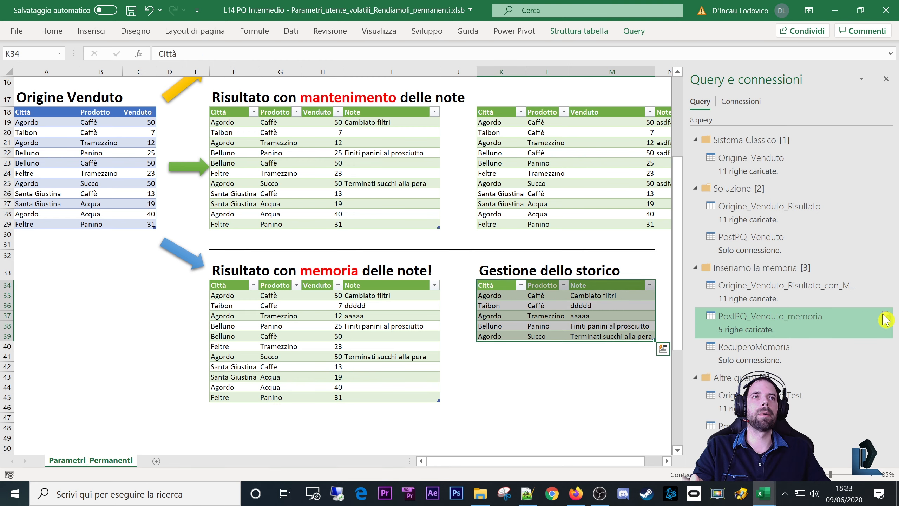
mouse_move(739, 326)
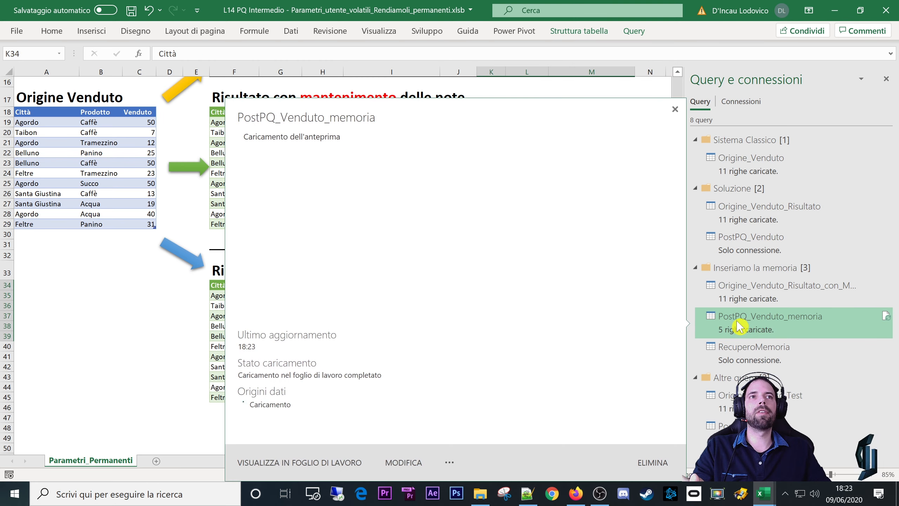
Open the Origine_Venduto_Risultato_con_Memoria query in the Power Query editor.
left_click(833, 295)
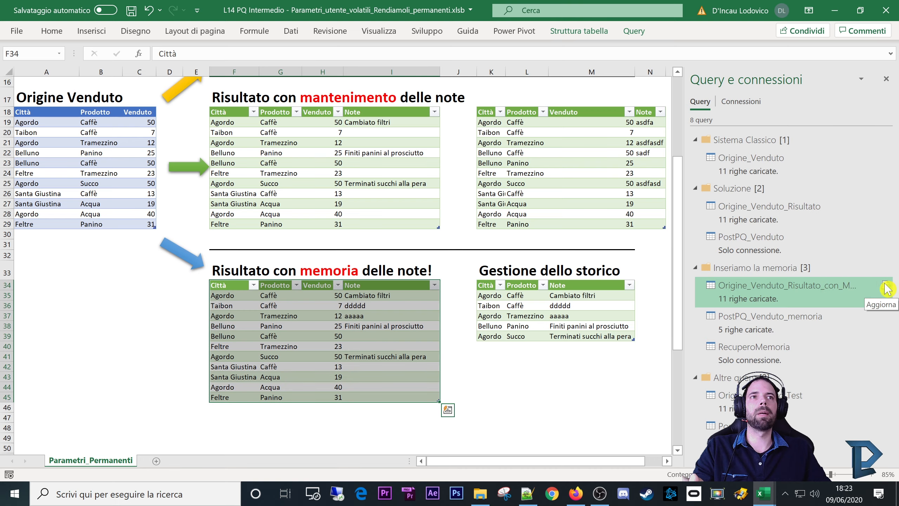
right_click(745, 295)
left_click(789, 293)
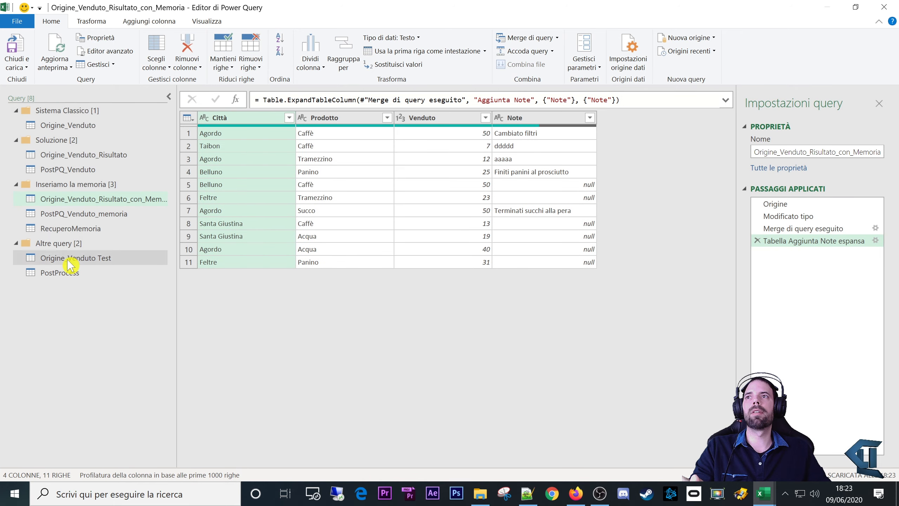
Delete the Origine_Venduto Test and PostProcess queries from the Altre query group.
right_click(68, 260)
left_click(405, 320)
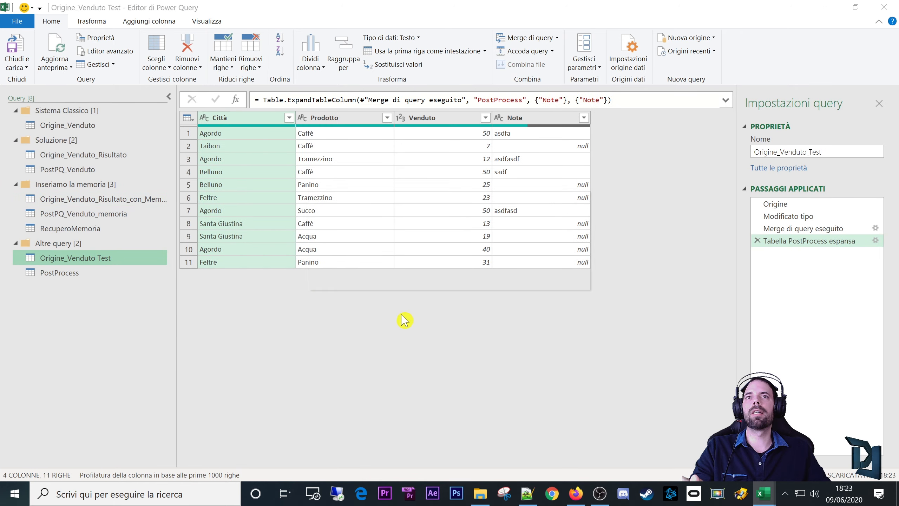
left_click(500, 267)
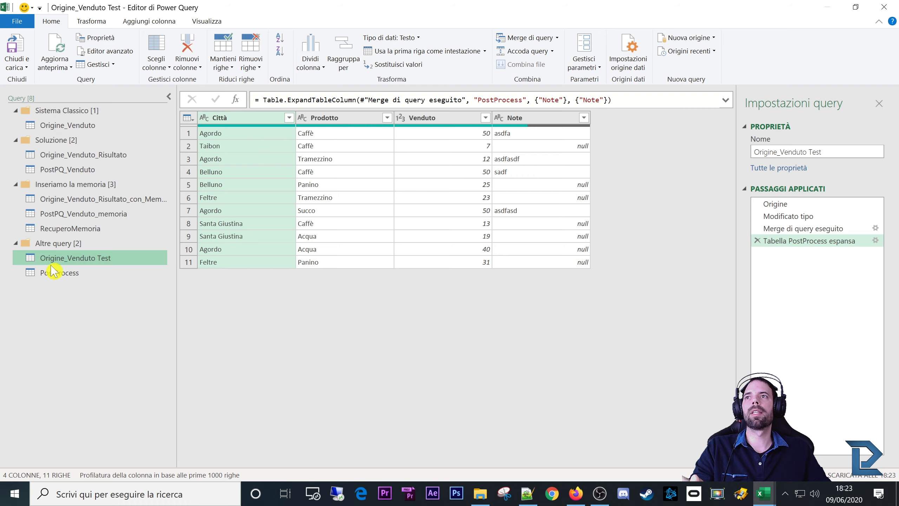
right_click(62, 260)
left_click(93, 295)
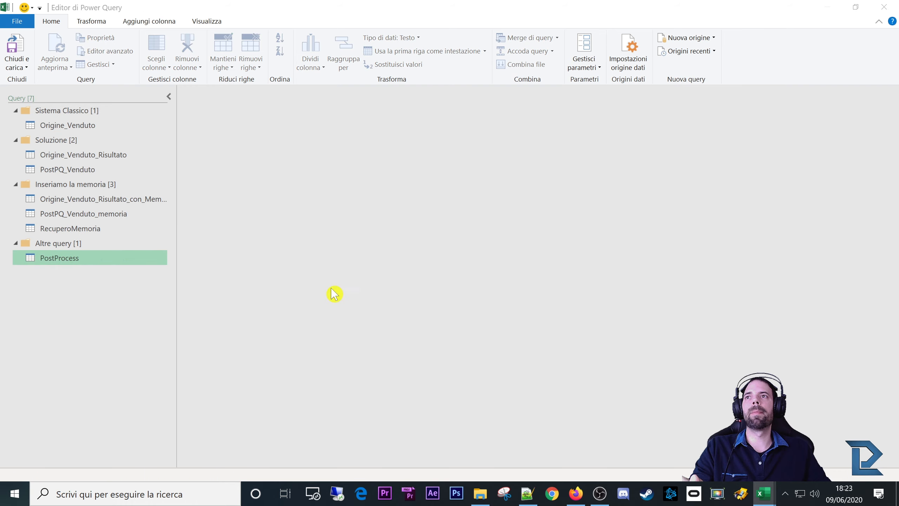
left_click(496, 269)
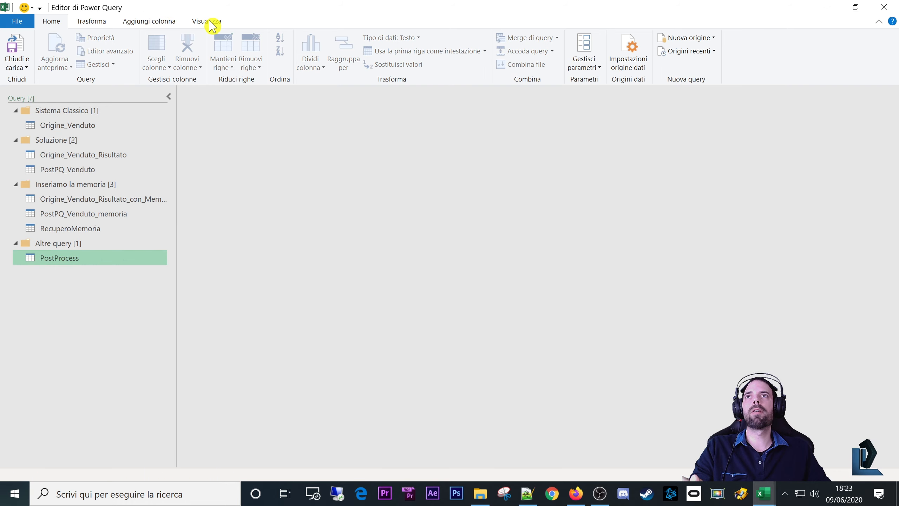
Examine the query dependencies diagram, tracing the links from the current workbook and to Origine_Venduto_Risultato_con_Memoria.
left_click(211, 24)
left_click(434, 56)
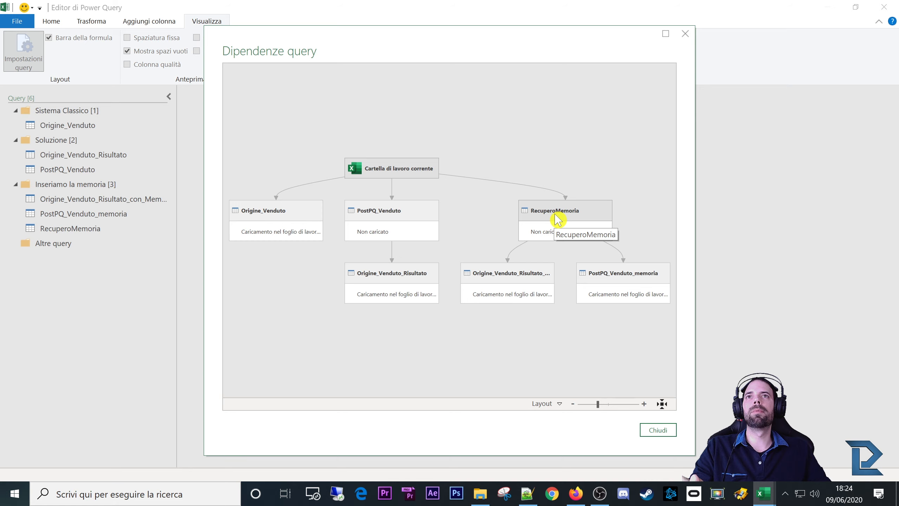
left_click(407, 173)
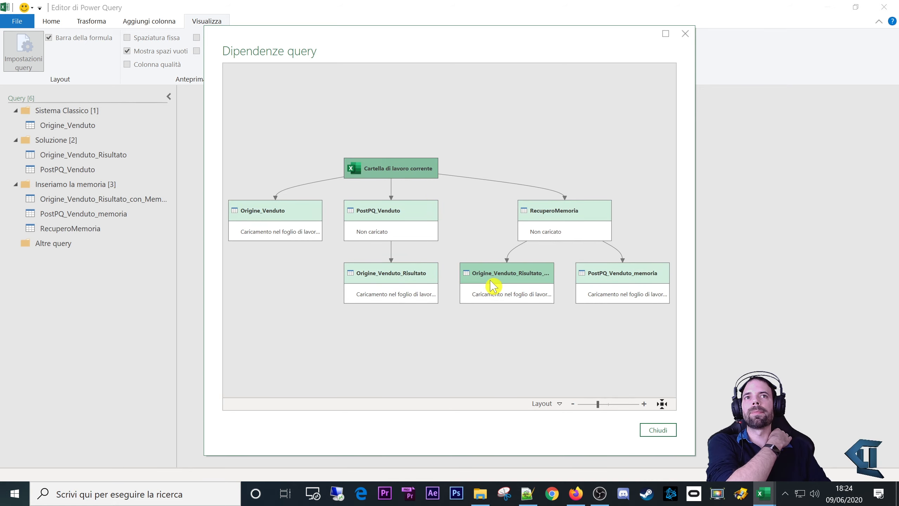
left_click(515, 273)
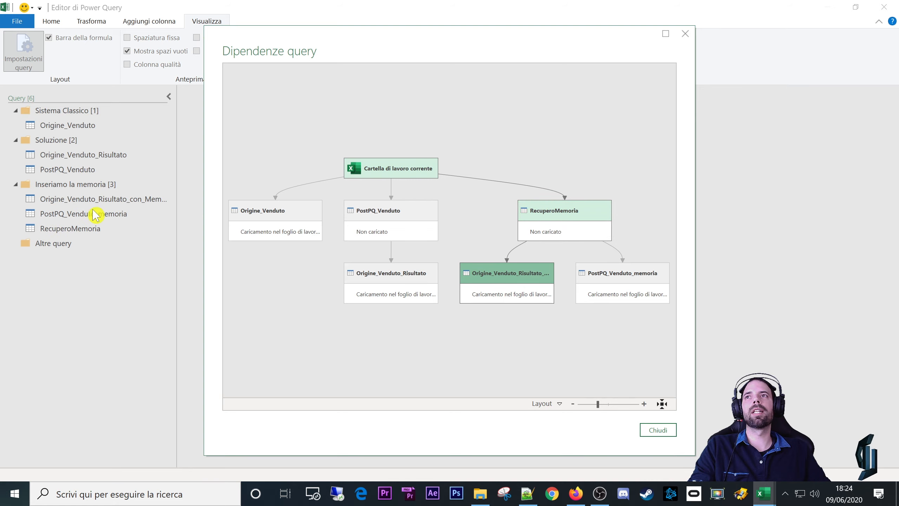
left_click(658, 429)
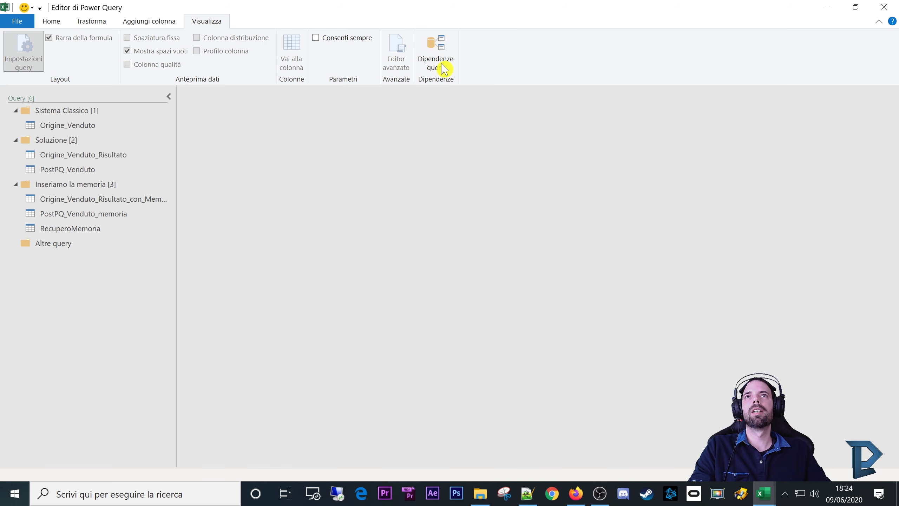
Inspect the merge step of Origine_Venduto_Risultato_con_Memoria and the source step of RecuperoMemoria against the worksheet's history table.
left_click(74, 199)
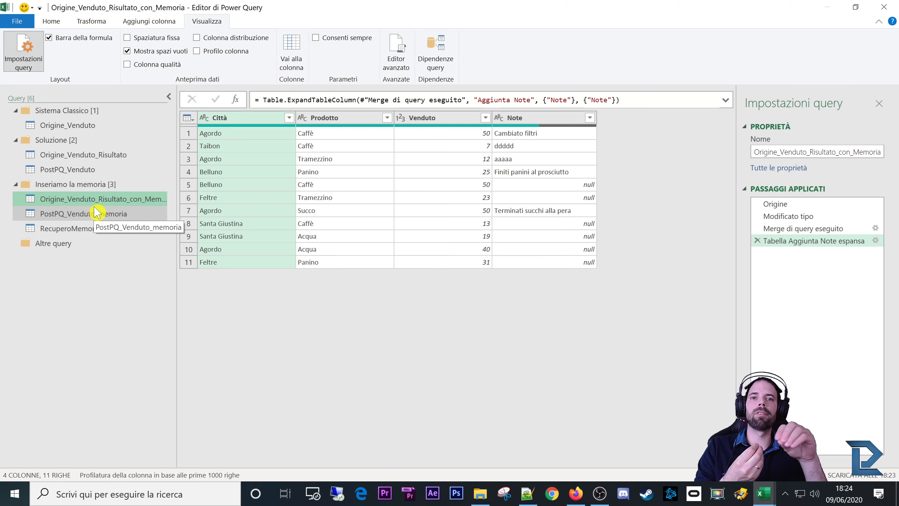
left_click(765, 279)
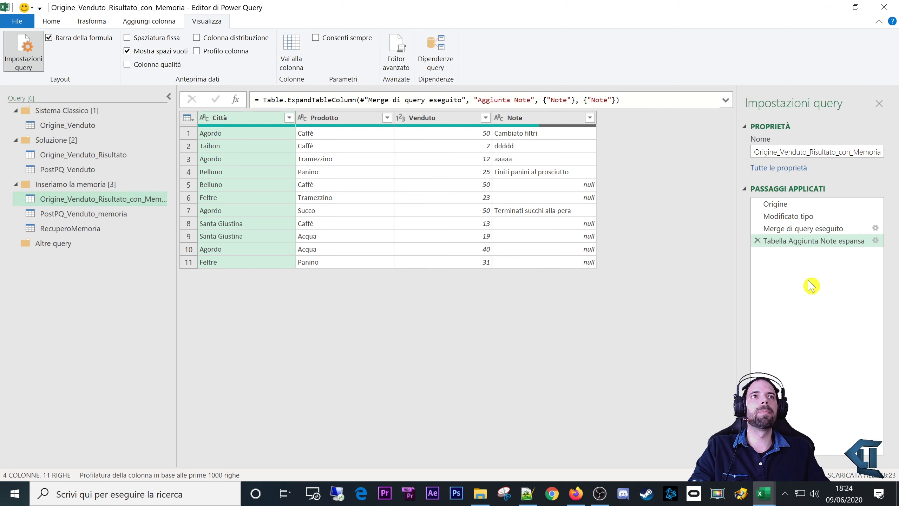
left_click(791, 228)
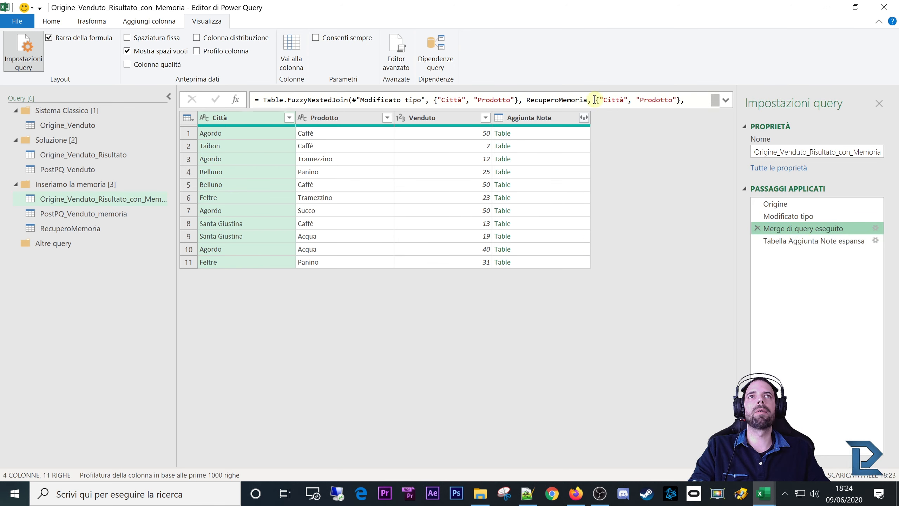
left_click(54, 230)
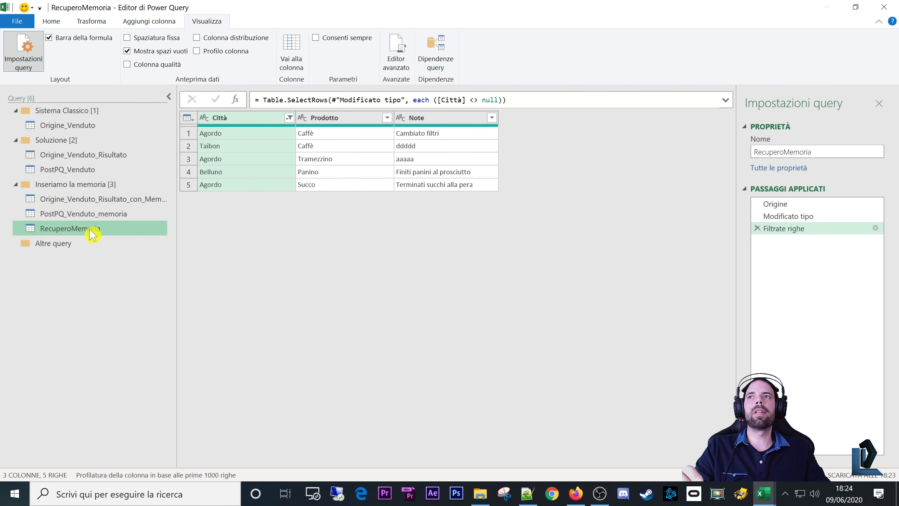
left_click(788, 206)
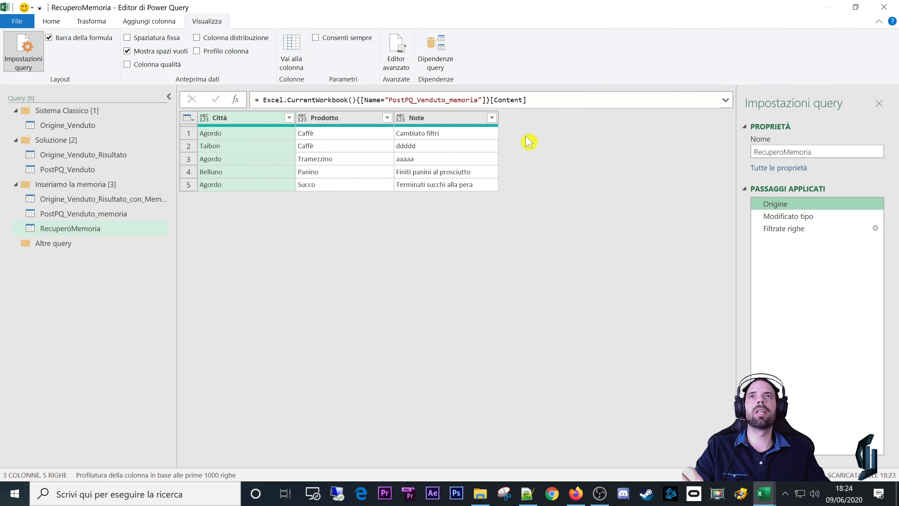
key("super+Down")
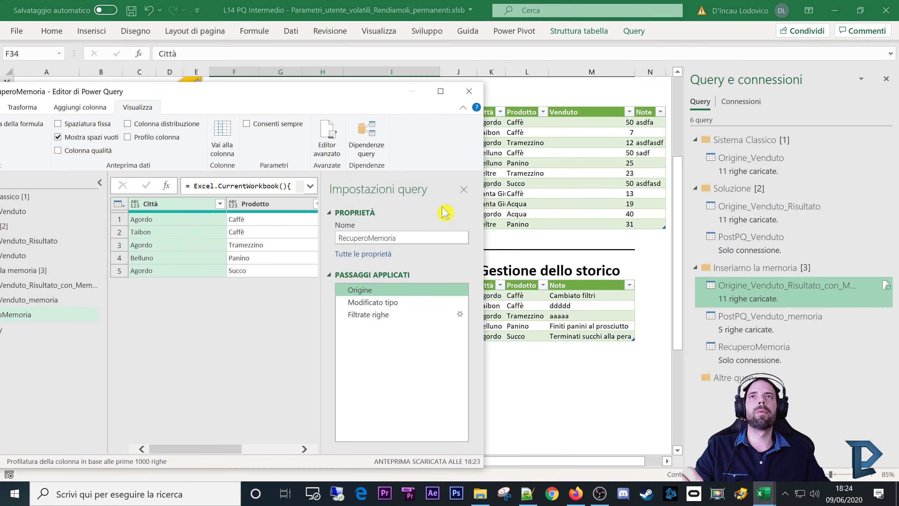
left_click_drag(293, 96, 474, 78)
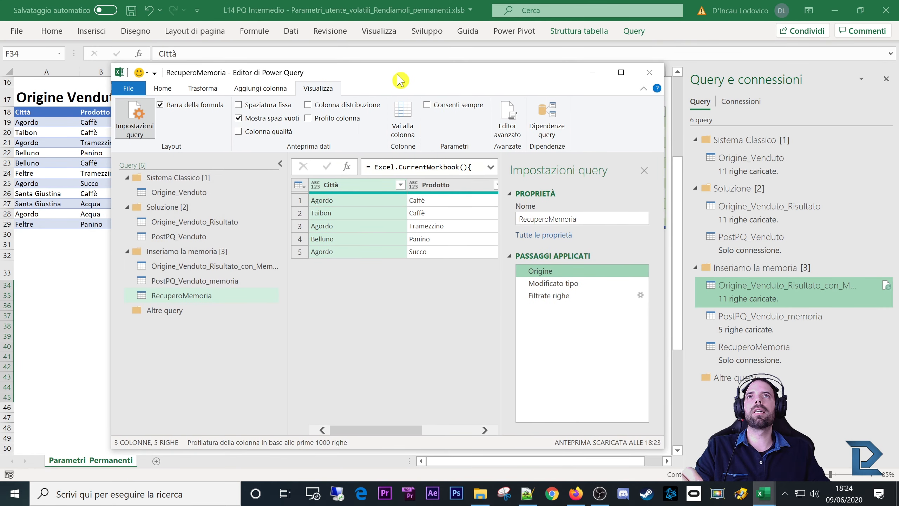
double_click(402, 74)
Compare the PostPQ_Venduto_memoria, RecuperoMemoria and Origine_Venduto_Risultato_con_Memoria queries to see how the notes pass between them.
left_click(87, 216)
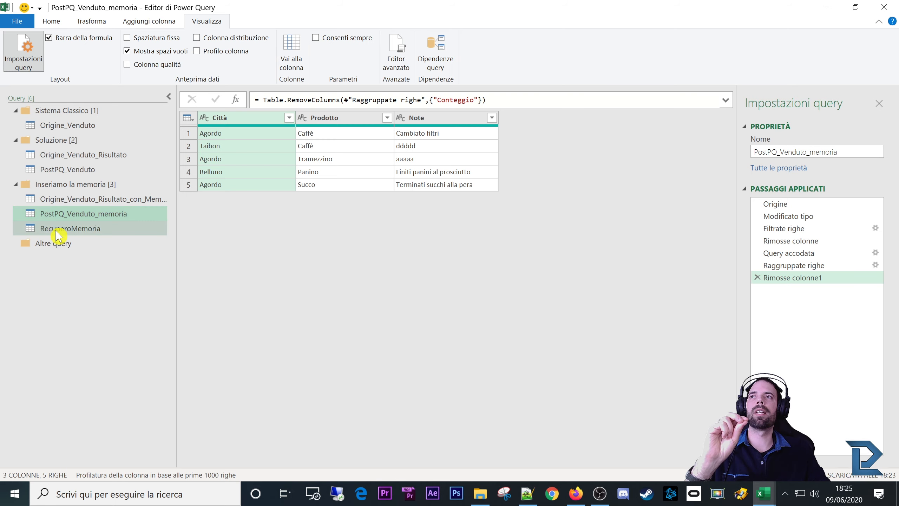
left_click(67, 230)
left_click(80, 200)
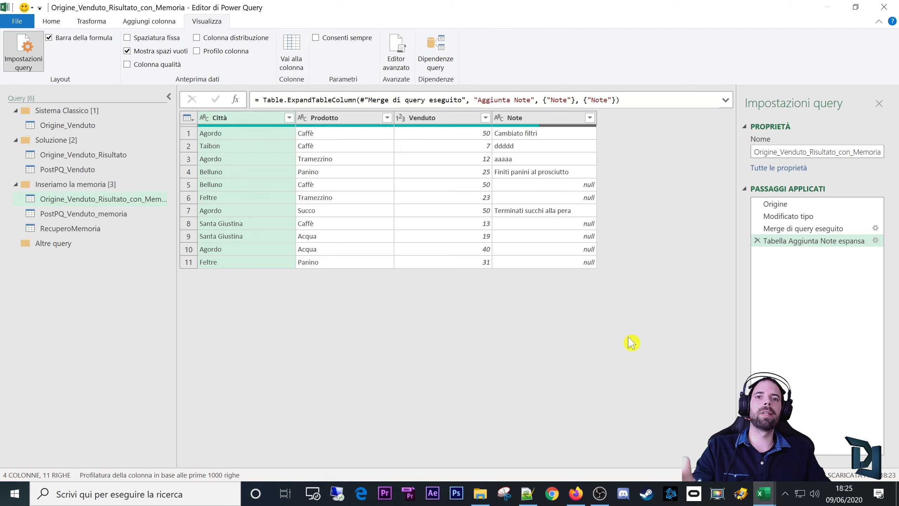
left_click(102, 213)
key("Up")
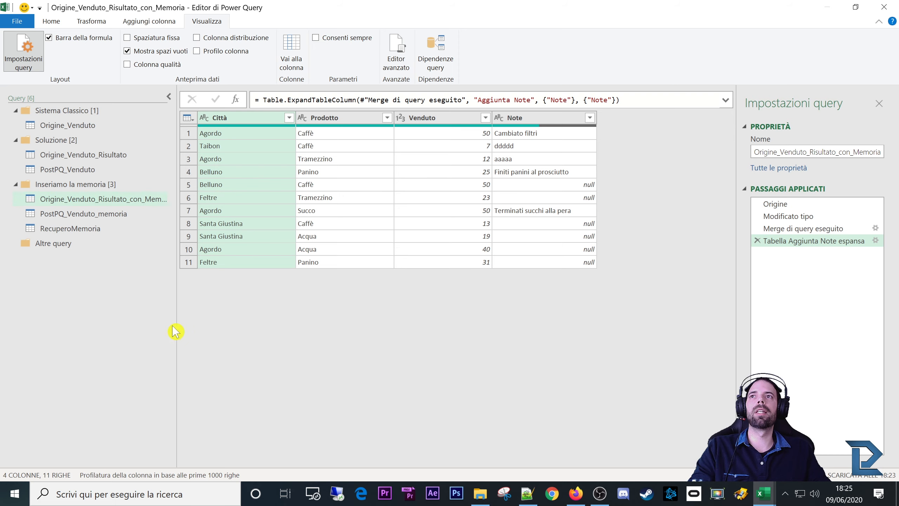
Close the Power Query editor and discard the changes made in it.
double_click(237, 7)
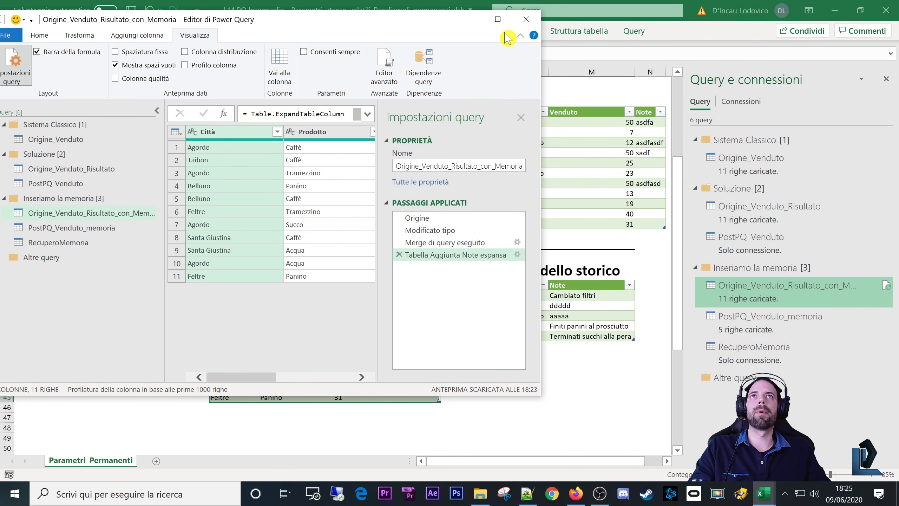
left_click(526, 18)
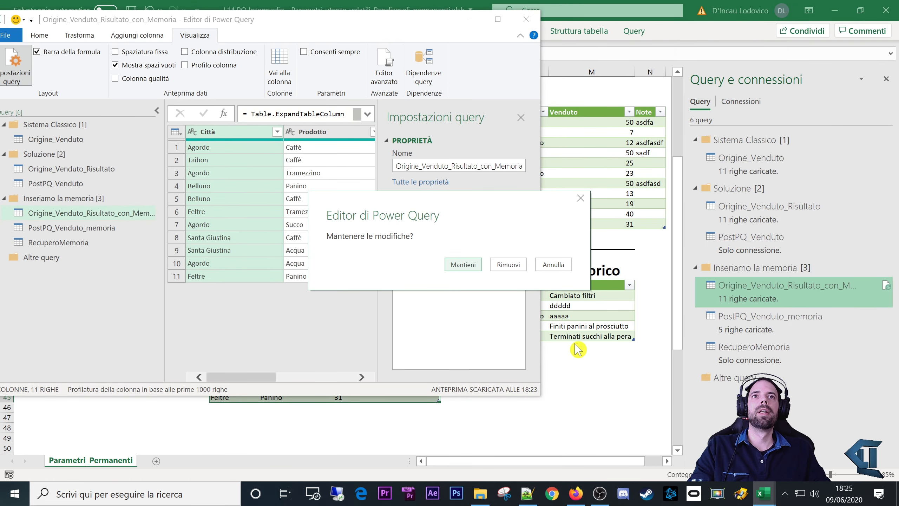
left_click(499, 263)
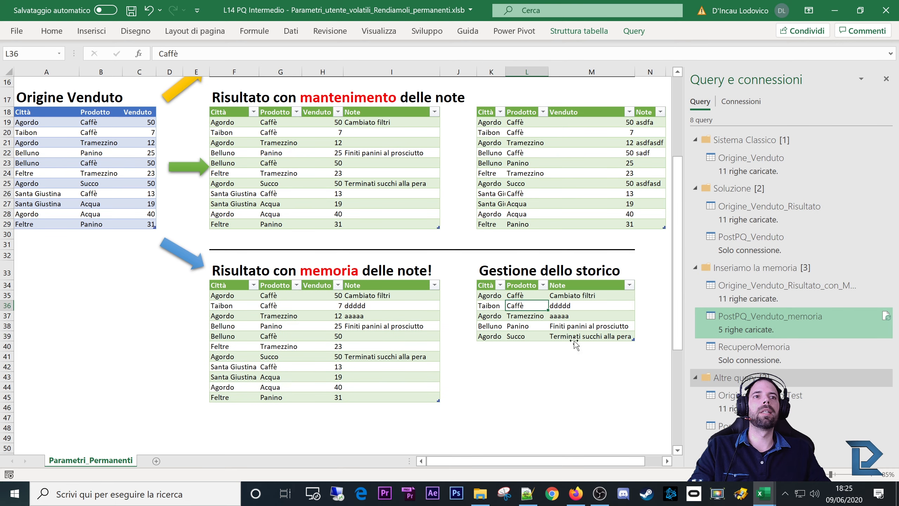
Examine the stored rows of the Gestione dello storico table.
left_click(522, 323)
left_click(506, 362)
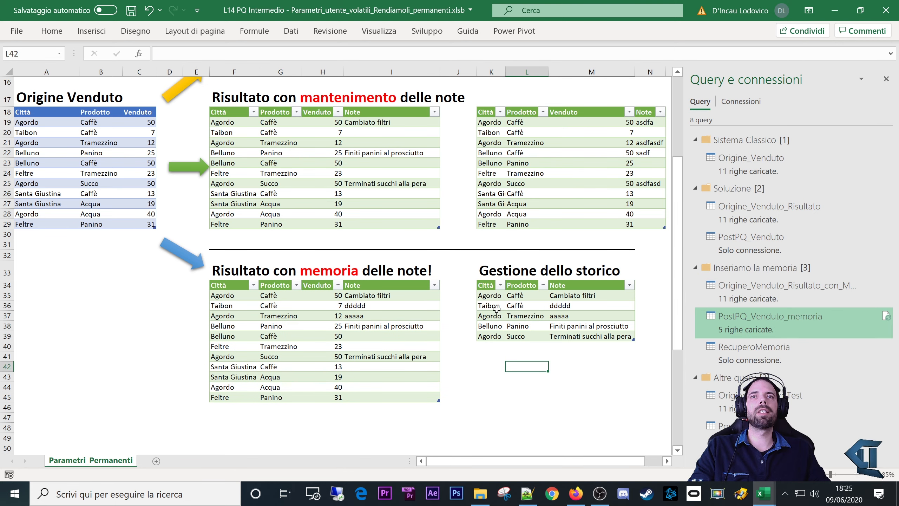
left_click_drag(489, 294, 612, 337)
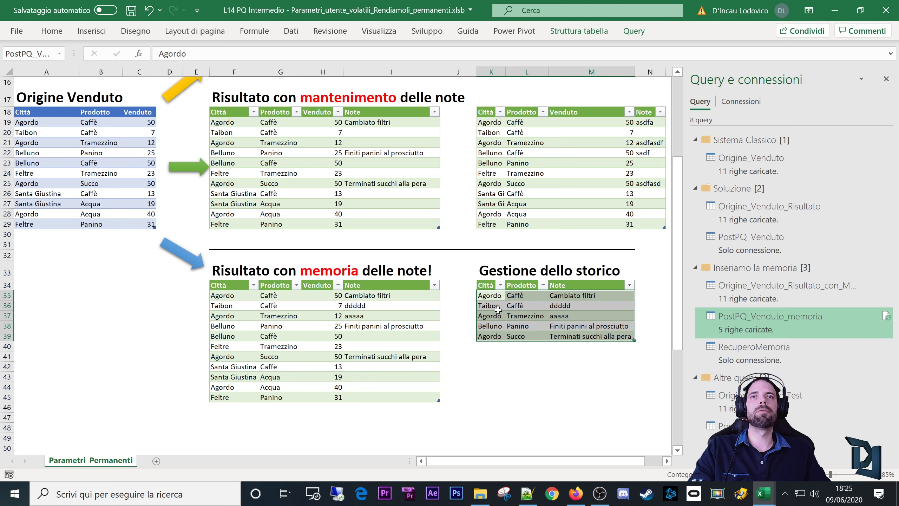
left_click(527, 365)
left_click_drag(489, 295, 583, 337)
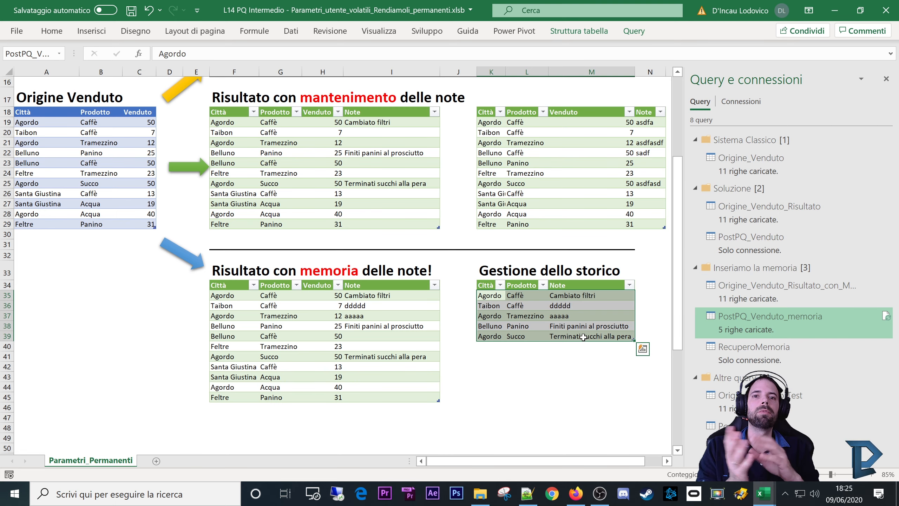
left_click_drag(496, 296, 572, 341)
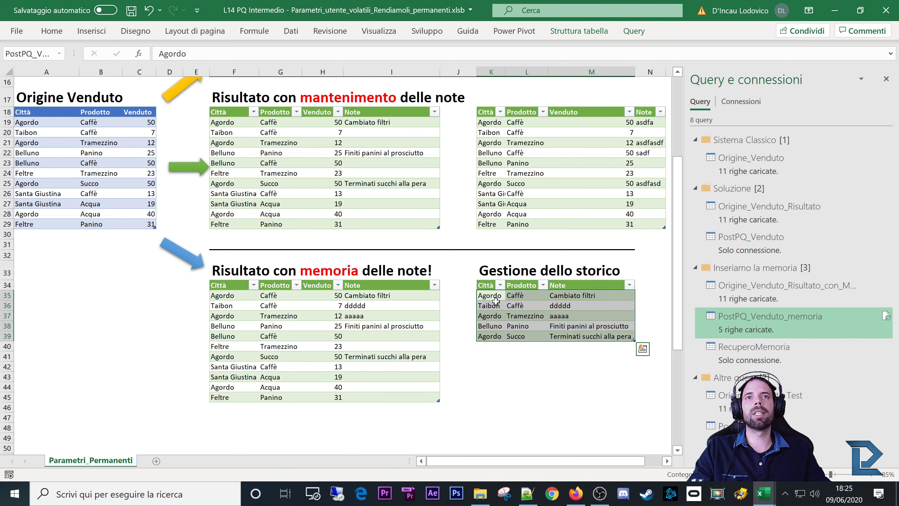
left_click_drag(496, 301, 570, 342)
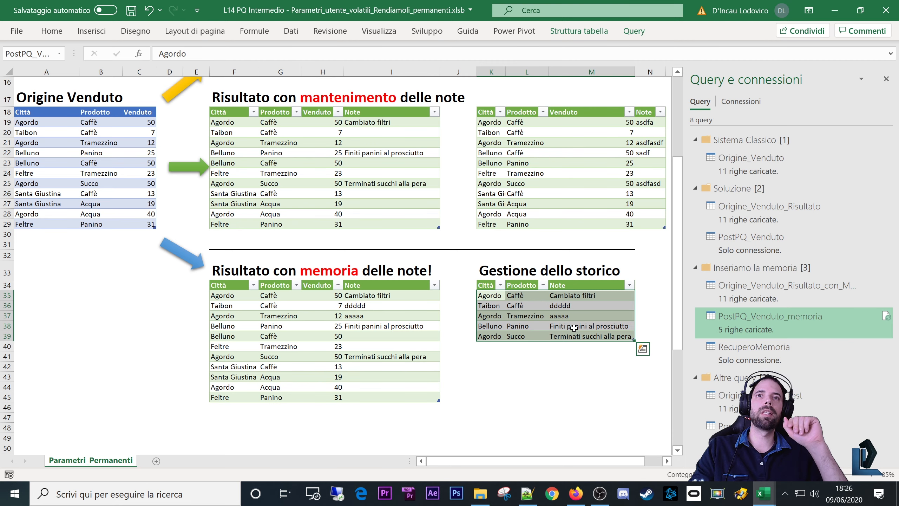
left_click(579, 343)
Clear all the data in the Gestione dello storico table and delete its table rows.
left_click_drag(499, 297, 582, 333)
key("Delete")
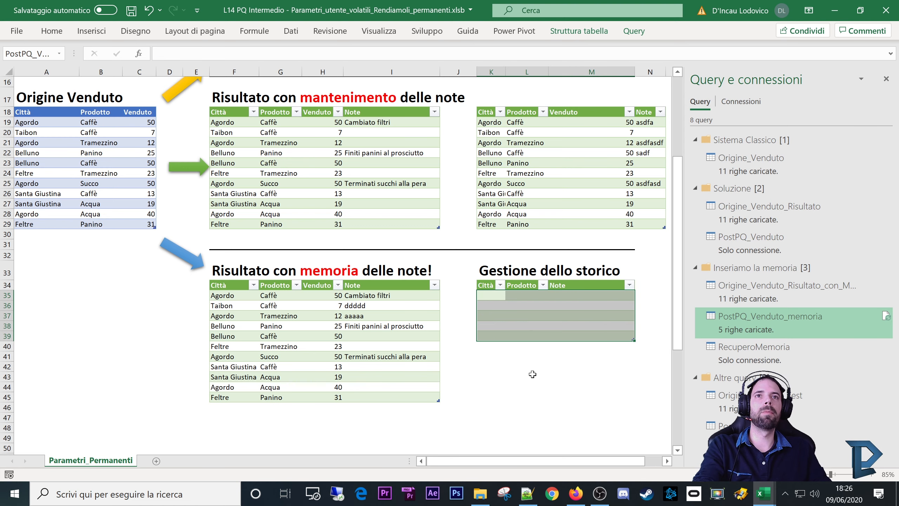
left_click(526, 386)
left_click_drag(493, 298, 584, 333)
right_click(585, 333)
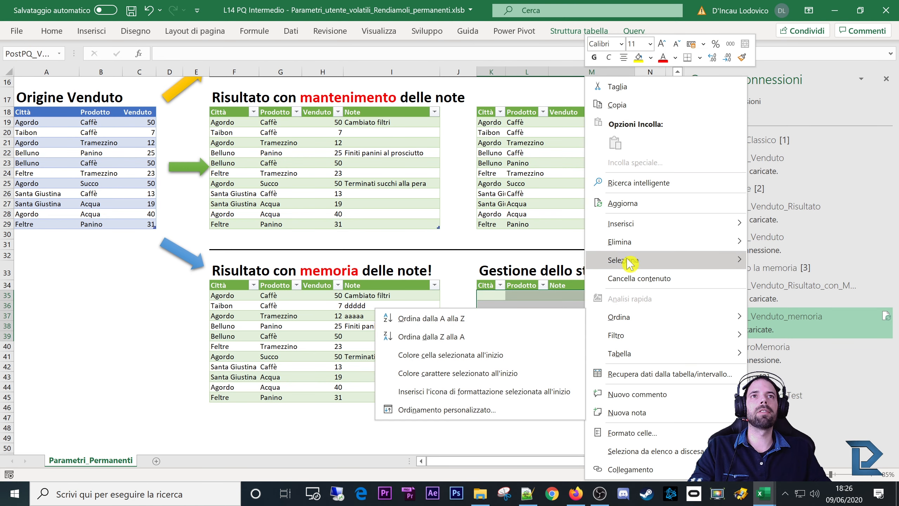
mouse_move(648, 245)
left_click(768, 260)
left_click(491, 366)
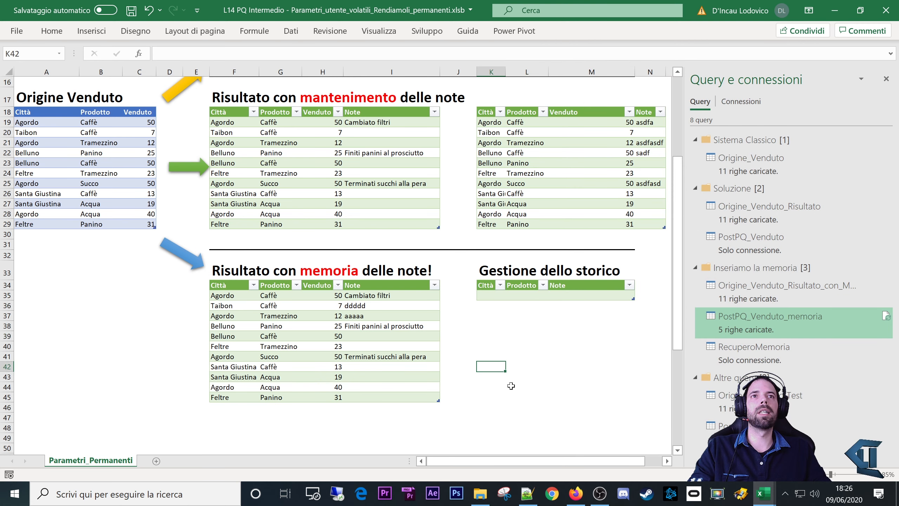
Refresh the Risultato con memoria delle note! table first and the Gestione dello storico table second.
right_click(378, 305)
left_click(402, 209)
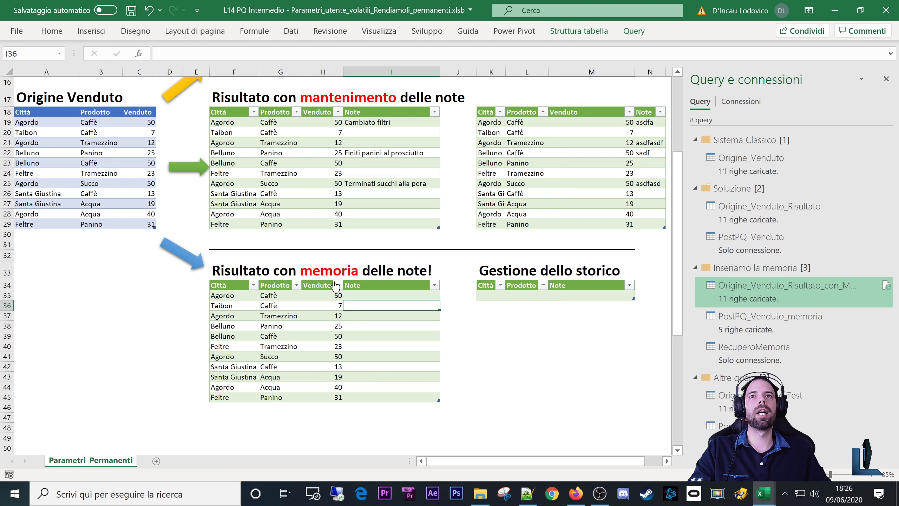
right_click(591, 296)
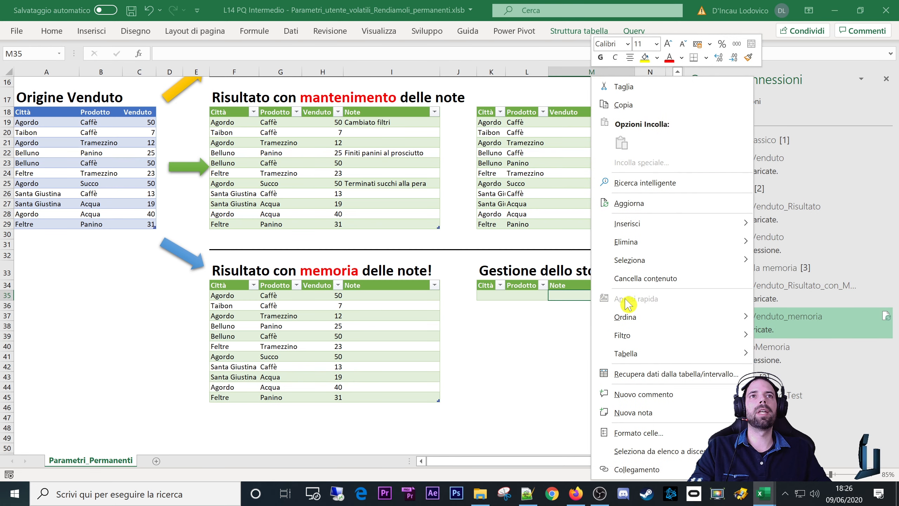
left_click(625, 207)
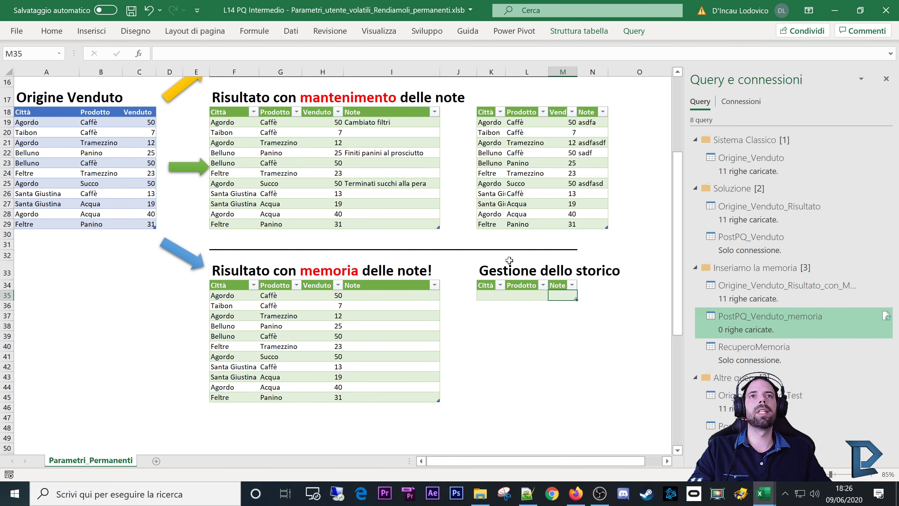
left_click(498, 316)
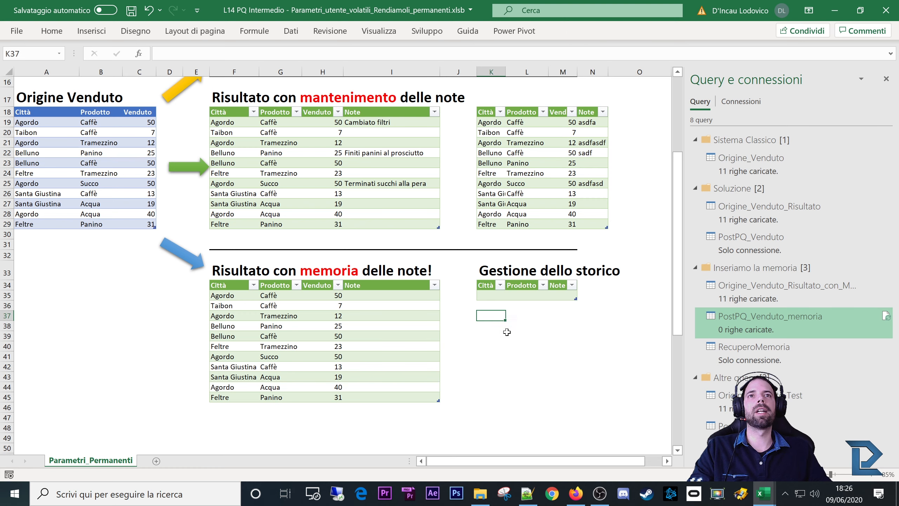
Examine the Gestione dello storico table row and the Note column of the Risultato con memoria delle note! table.
left_click(531, 335)
left_click_drag(495, 291, 567, 296)
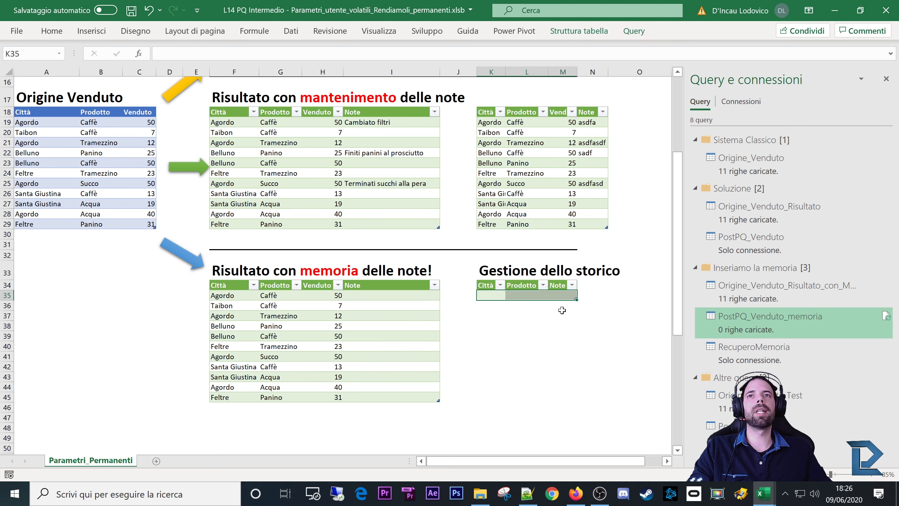
left_click_drag(375, 292, 370, 397)
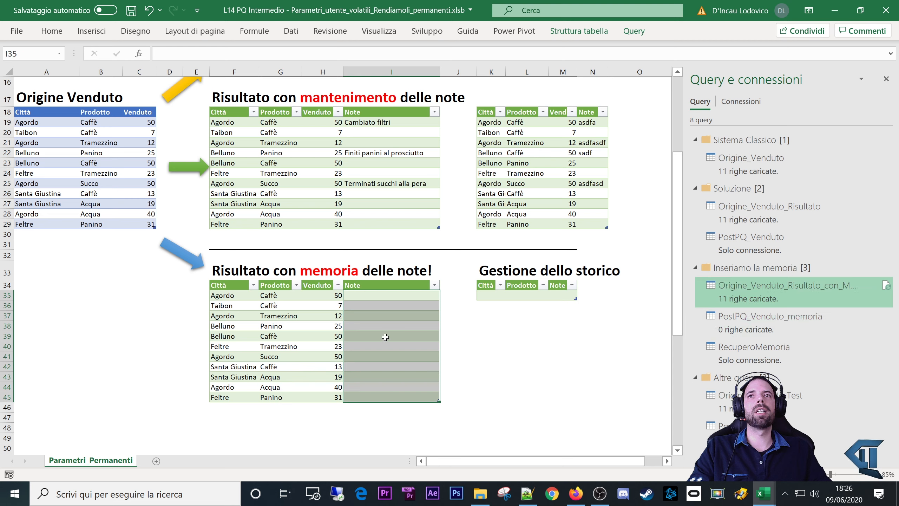
left_click(330, 318)
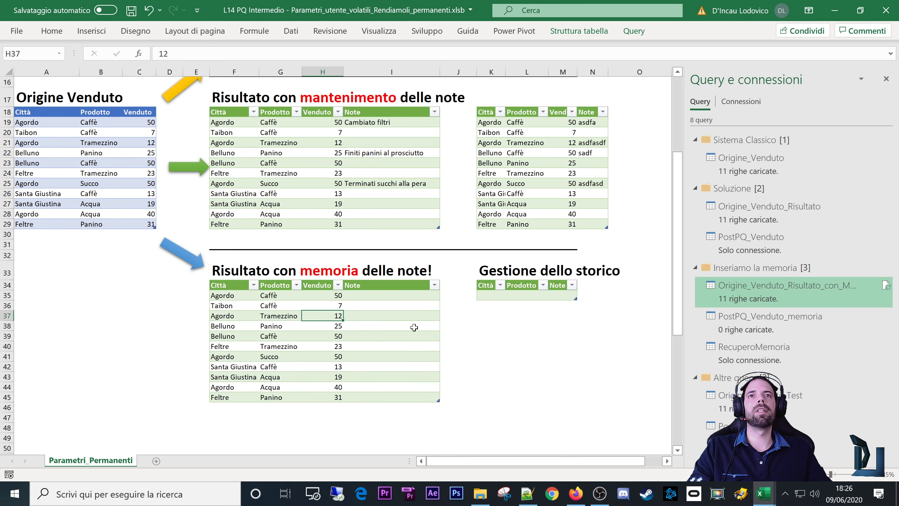
left_click(531, 294)
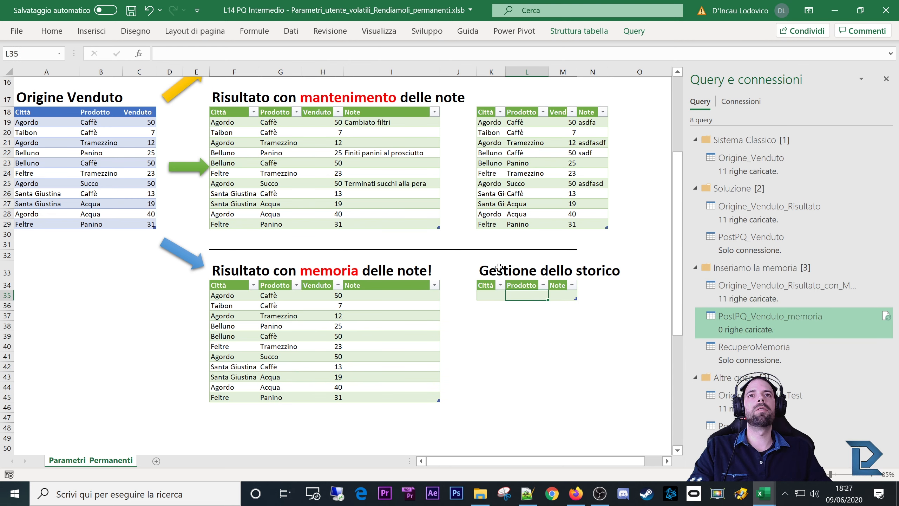
In Risultato con memoria delle note!, enter the note sdfasdf for Agordo Caffè and asdfasdf for Agordo Tramezzino.
left_click(393, 295)
type("sdfasdf")
left_click(396, 315)
type("asdfas")
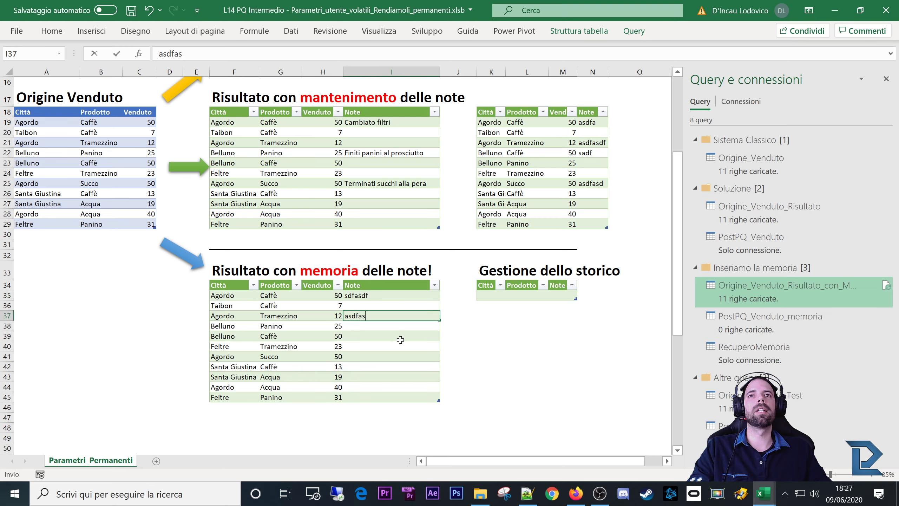
type("df")
Refresh all the workbook's queries and check the rows stored in the Gestione dello storico table.
right_click(395, 305)
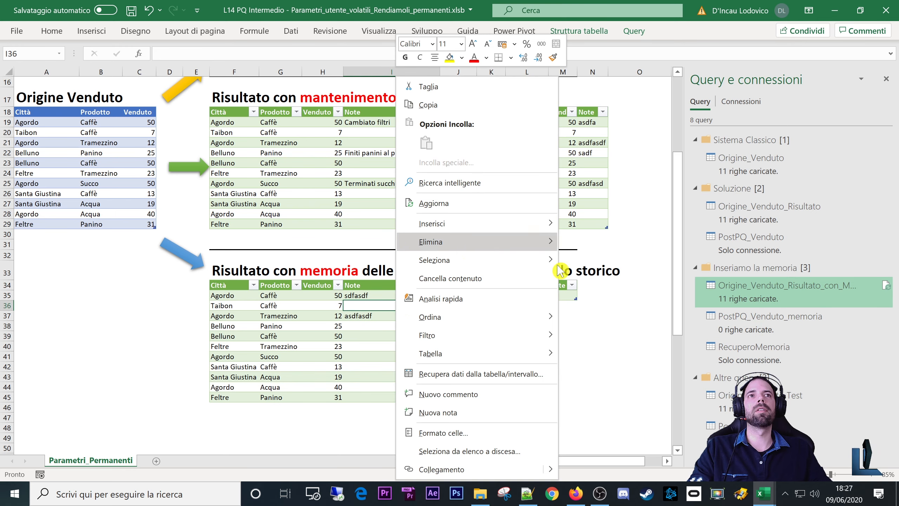
left_click(565, 277)
left_click(291, 31)
left_click(243, 71)
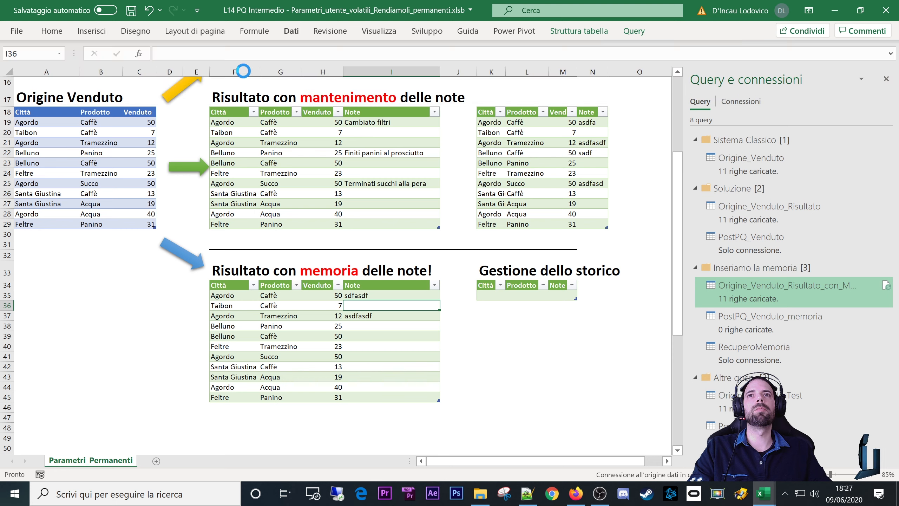
left_click_drag(545, 295, 565, 310)
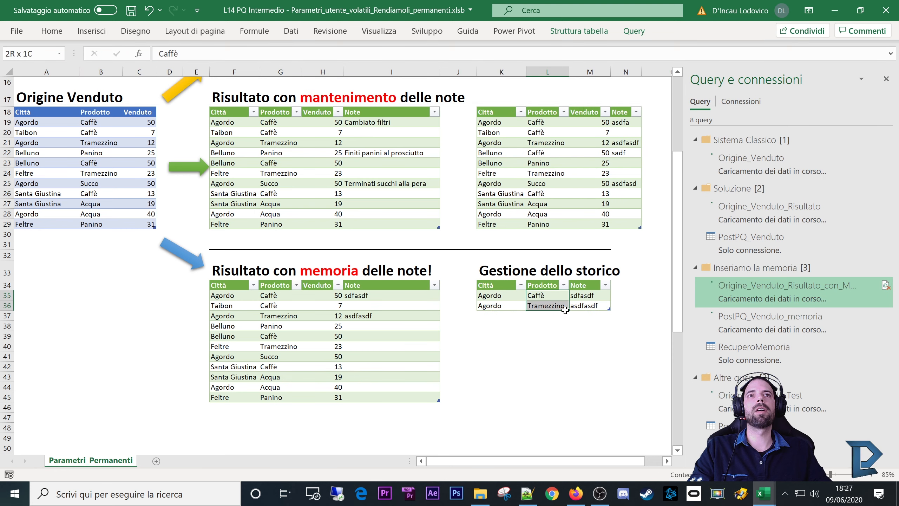
left_click(551, 344)
left_click_drag(495, 296, 601, 305)
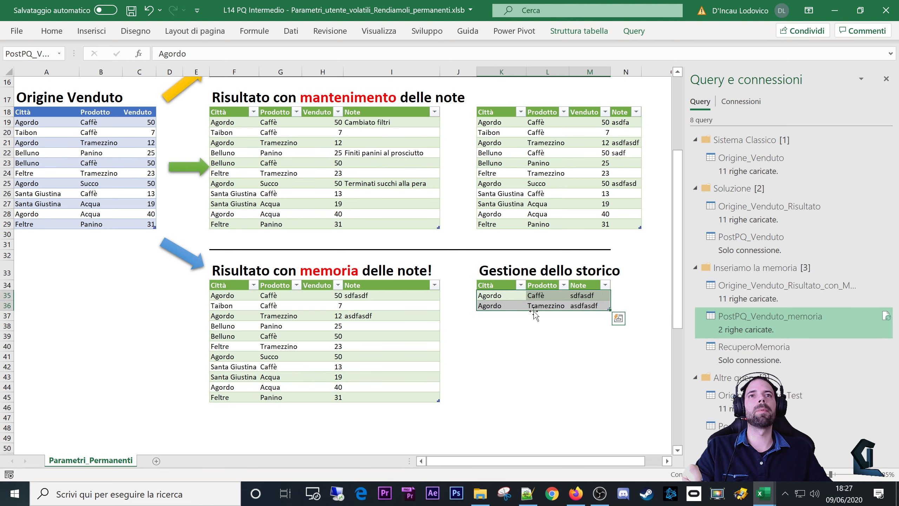
left_click(523, 348)
Delete both stored table rows from the Gestione dello storico table.
left_click_drag(495, 296, 598, 304)
right_click(598, 305)
mouse_move(650, 241)
left_click(773, 260)
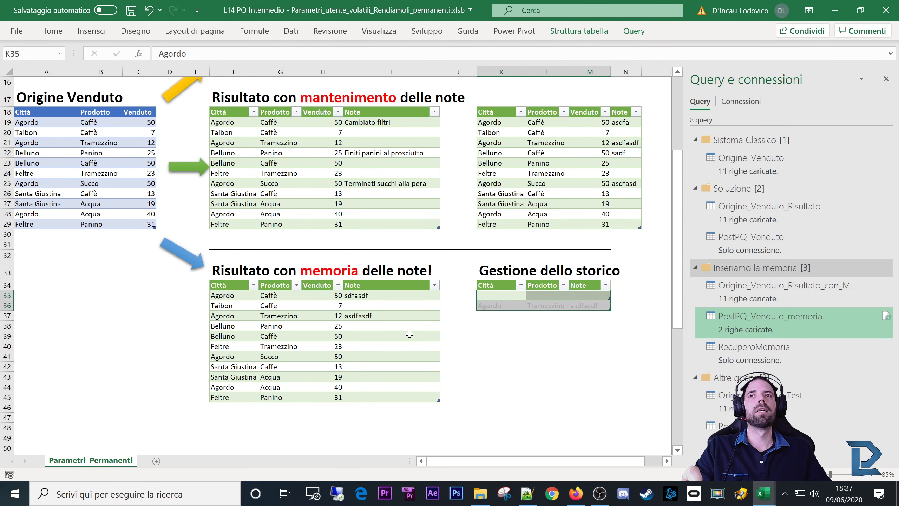
Refresh the Risultato con memoria delle note! table, followed by the Gestione dello storico table.
left_click_drag(382, 286, 374, 364)
left_click(371, 296)
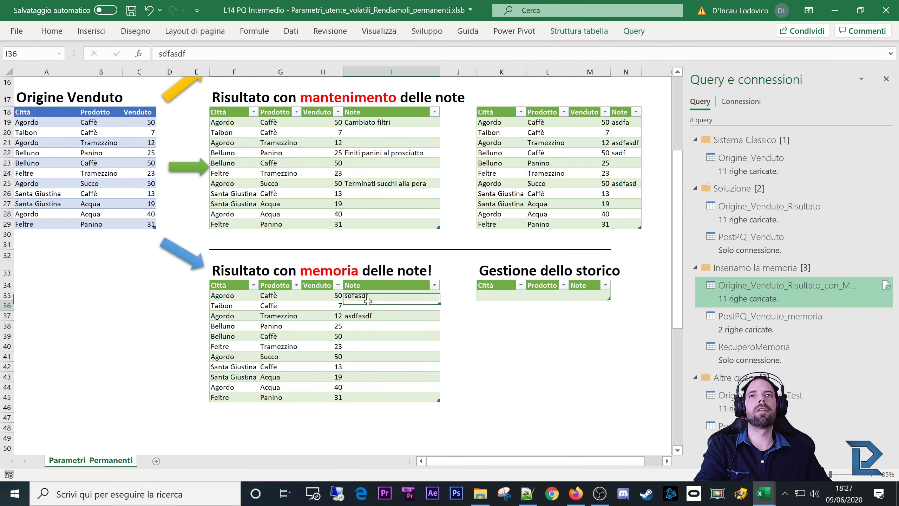
right_click(369, 306)
left_click(400, 201)
right_click(524, 297)
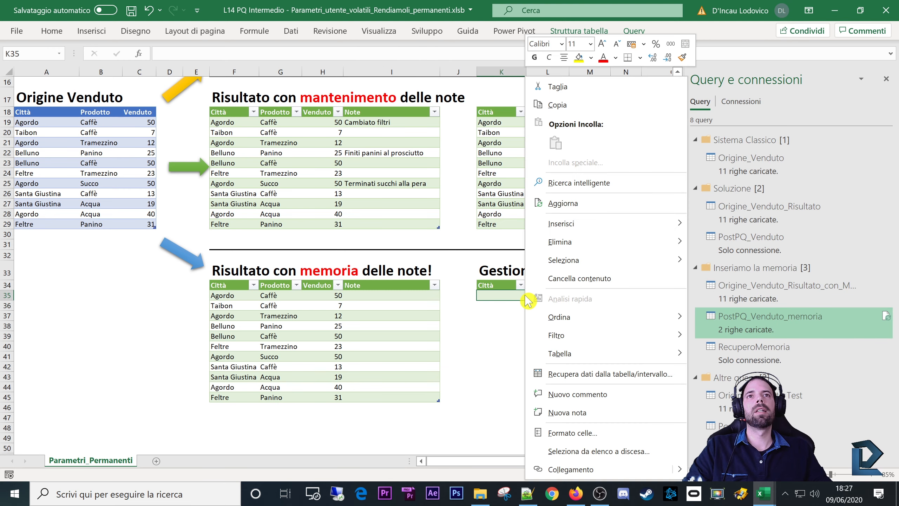
left_click(559, 204)
left_click(531, 327)
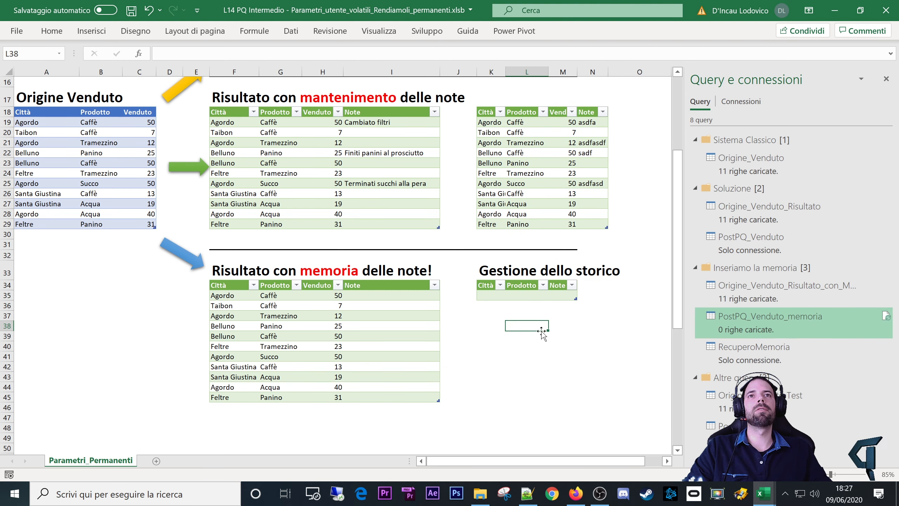
Examine the Gestione dello storico table, the cells below it and the Note column of Risultato con memoria delle note!
left_click_drag(508, 298, 563, 297)
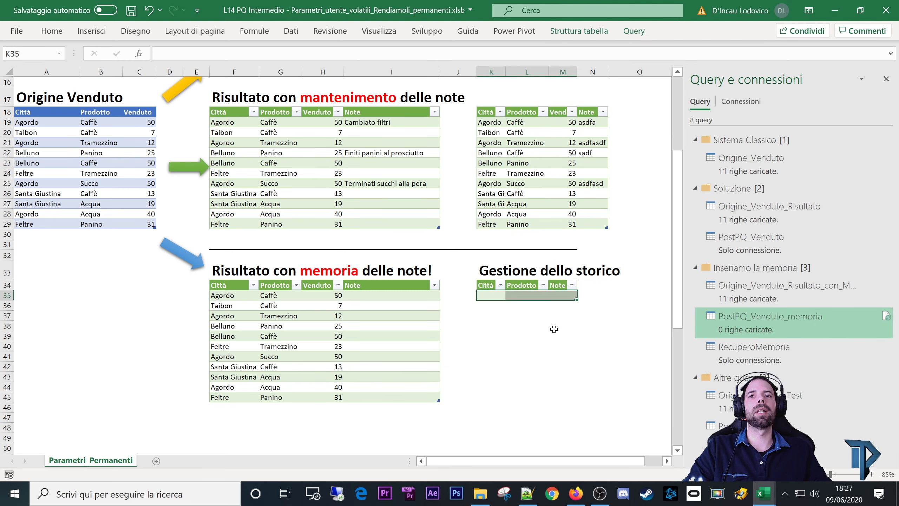
left_click(550, 345)
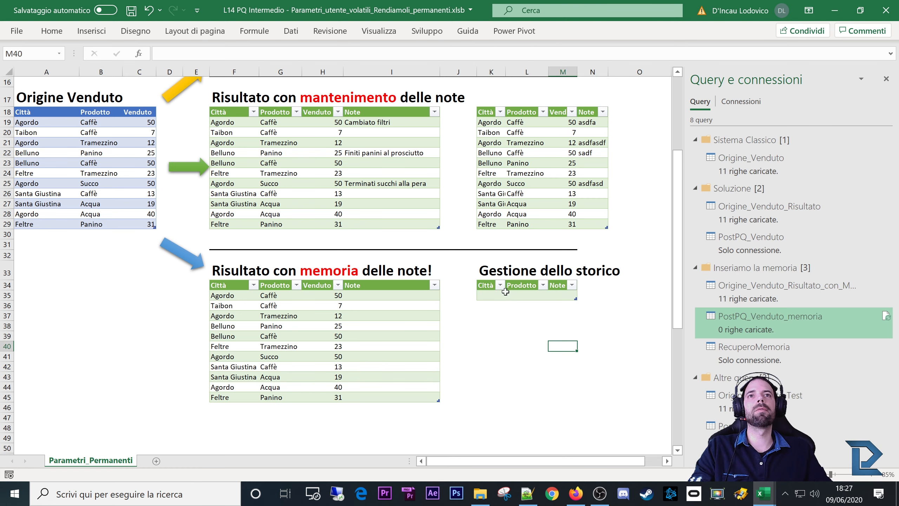
left_click(513, 335)
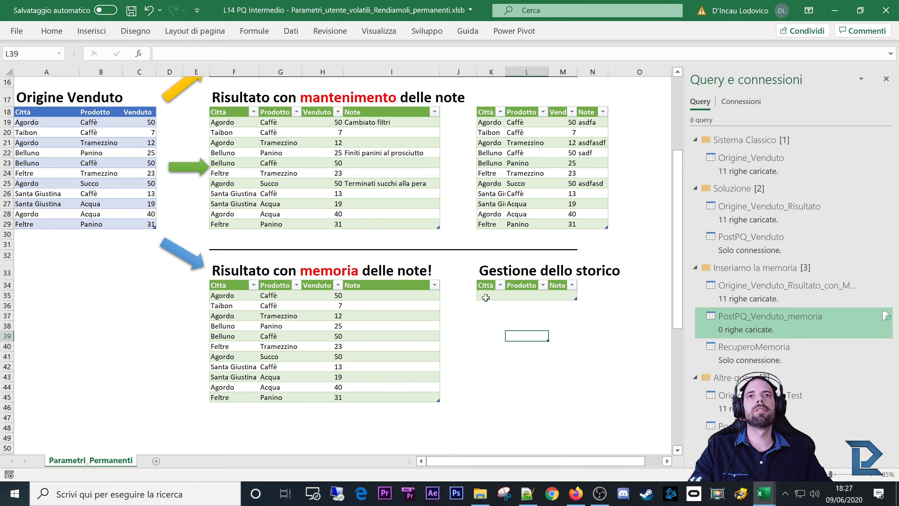
left_click_drag(486, 298, 629, 417)
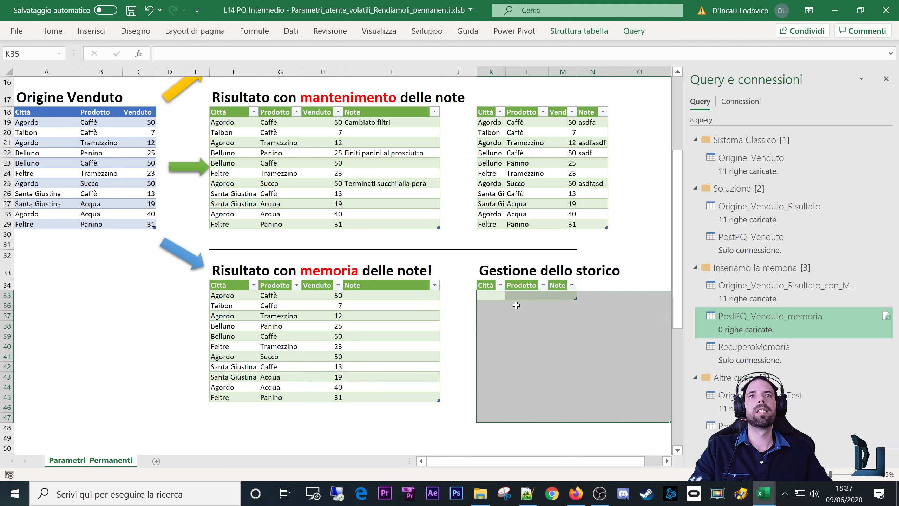
left_click_drag(492, 297, 636, 401)
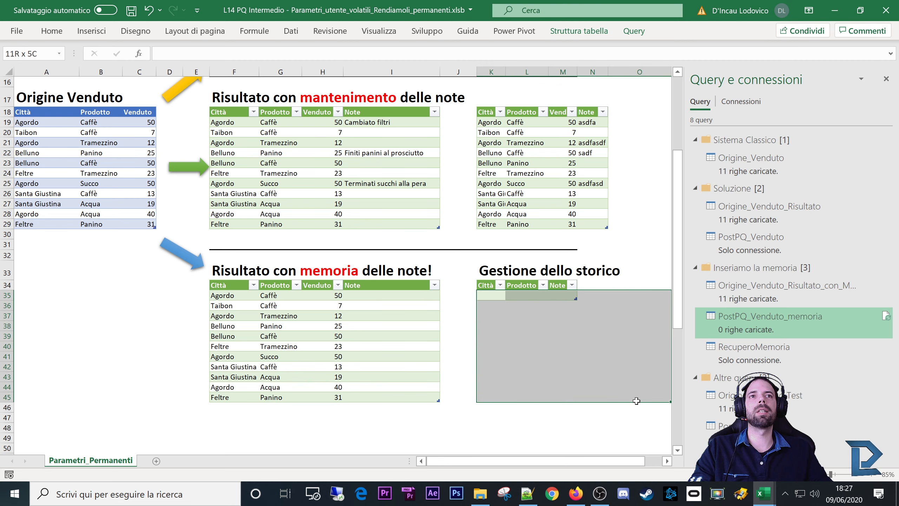
left_click(530, 357)
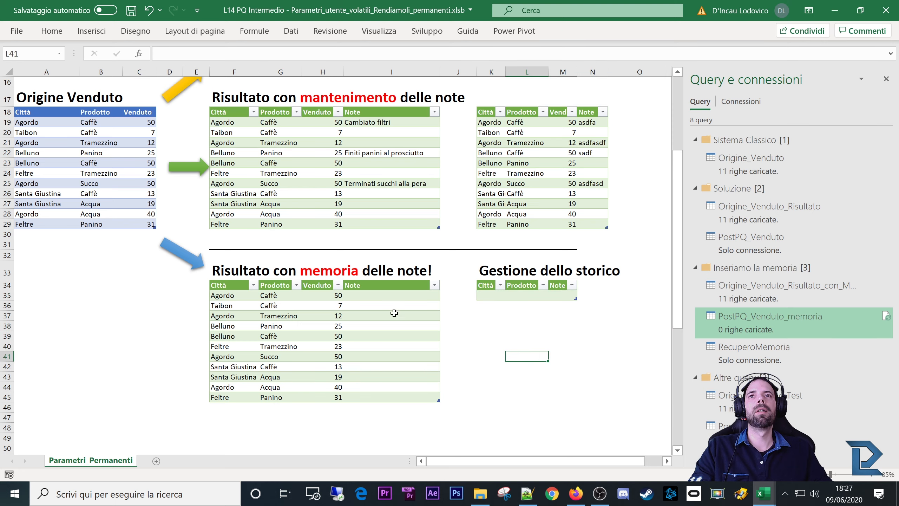
right_click(365, 307)
key("Escape")
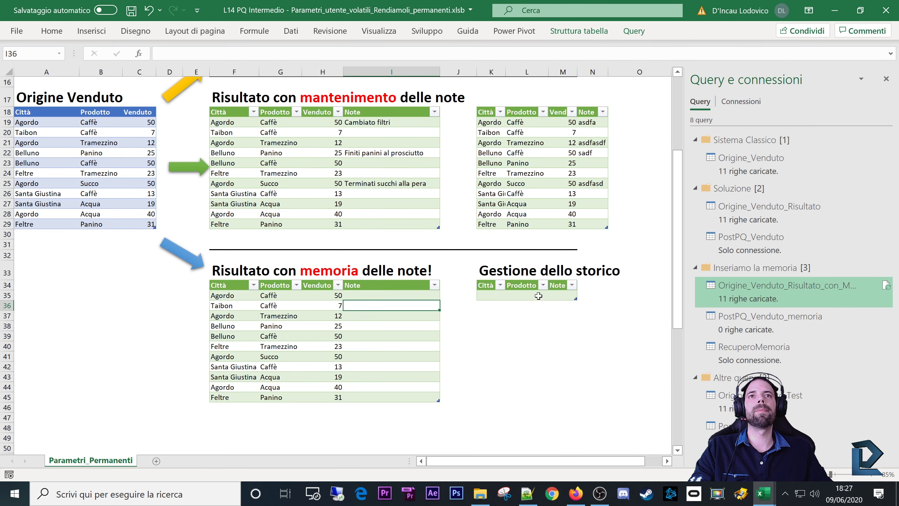
right_click(538, 296)
key("Escape")
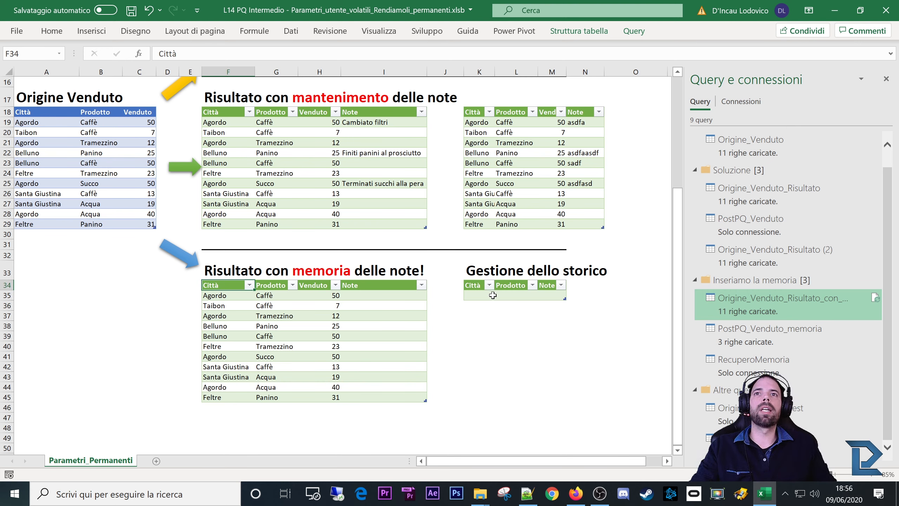
Open the Origine_Venduto_Risultato_con_Memoria query in the Power Query editor and maximize the editor window.
right_click(737, 304)
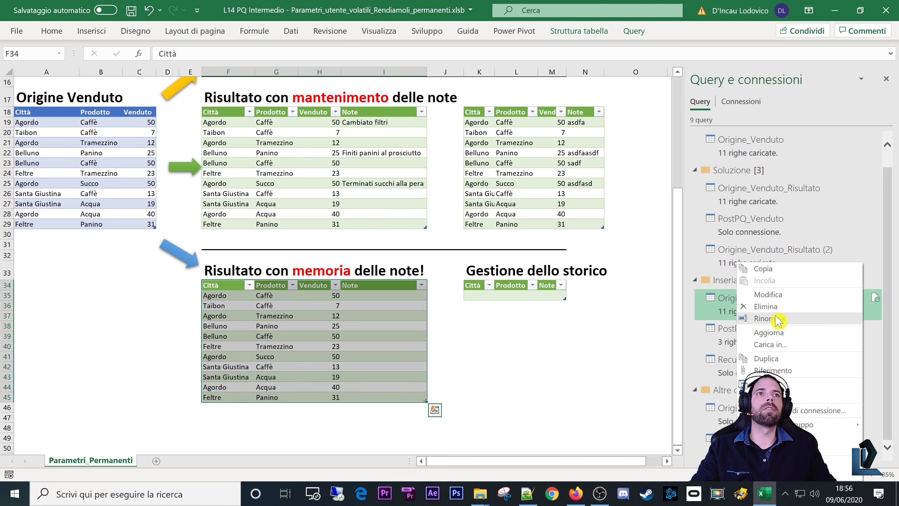
left_click(775, 296)
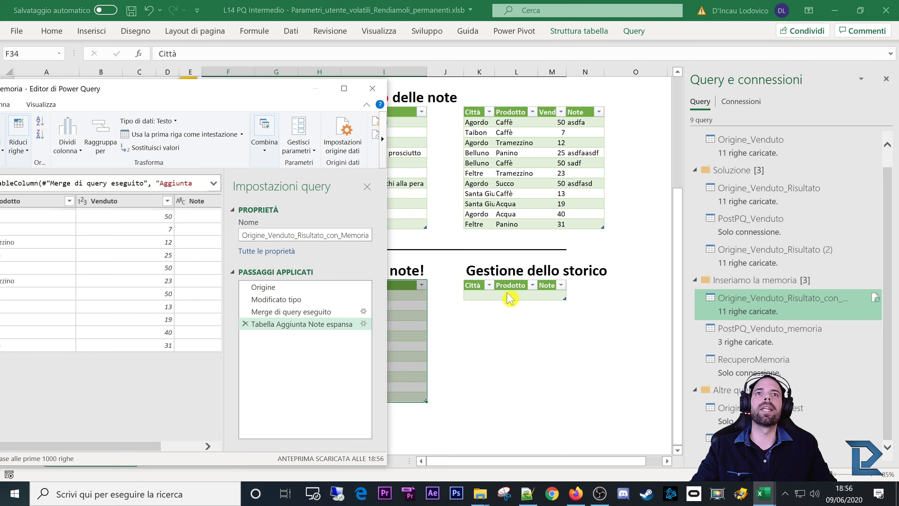
left_click_drag(205, 95, 482, 84)
double_click(481, 84)
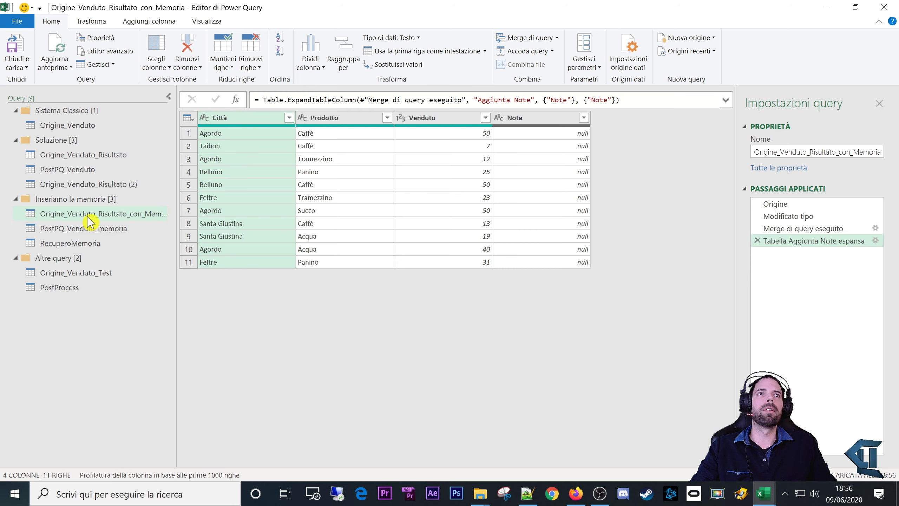
Review the basic and advanced Note conditions in the Filtrate righe step of PostPQ_Venduto_memoria, leaving them as they are.
left_click(85, 228)
left_click(793, 228)
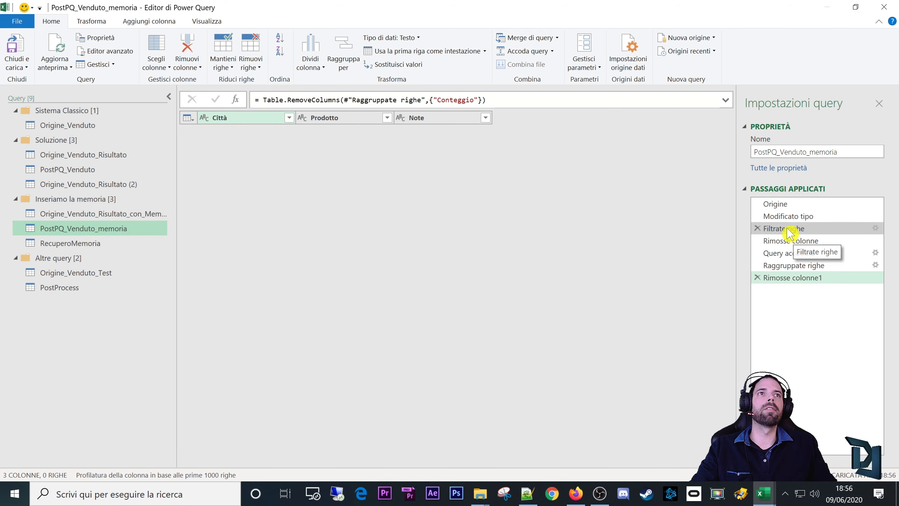
left_click(876, 228)
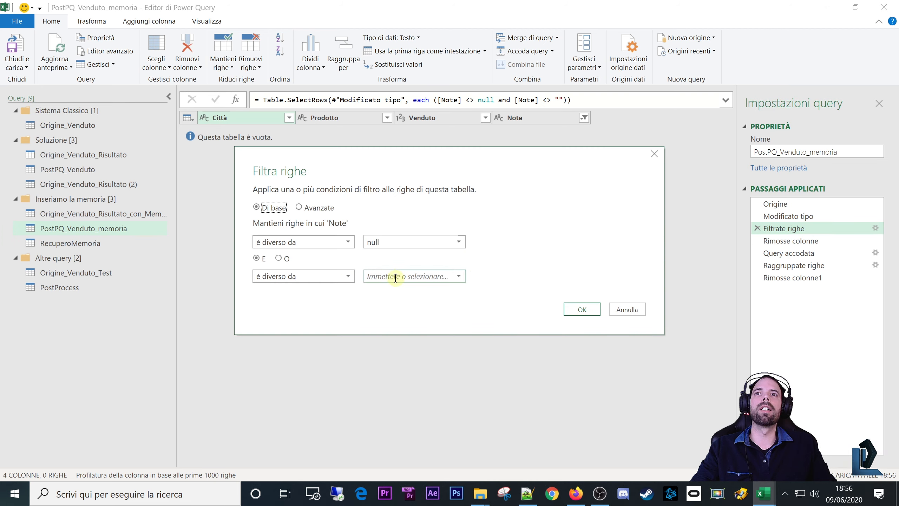
left_click(316, 207)
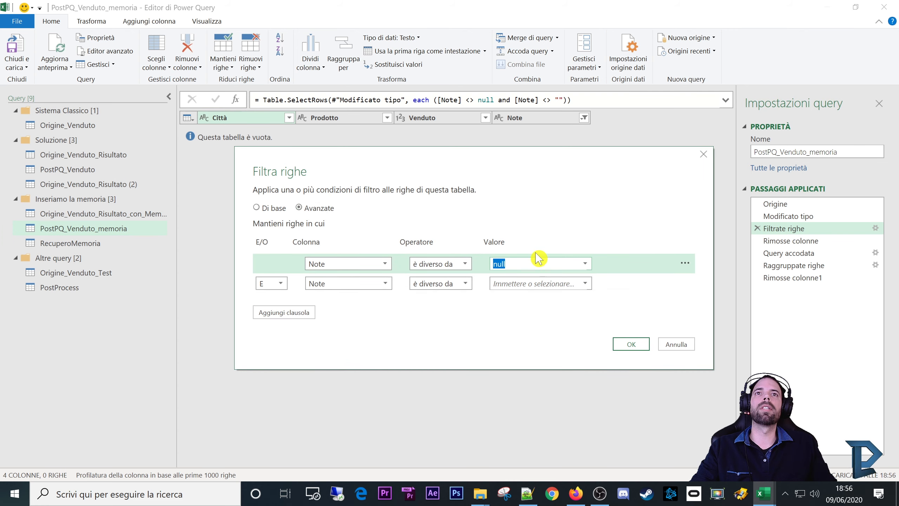
left_click(689, 343)
Inspect the Note column's filter values and cells at the Modificato tipo step of PostPQ_Venduto_memoria.
left_click(792, 216)
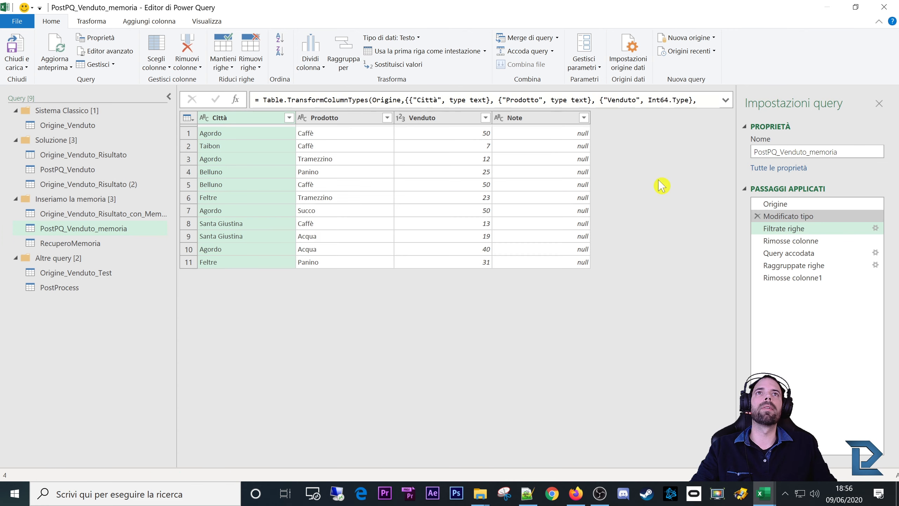
left_click(584, 118)
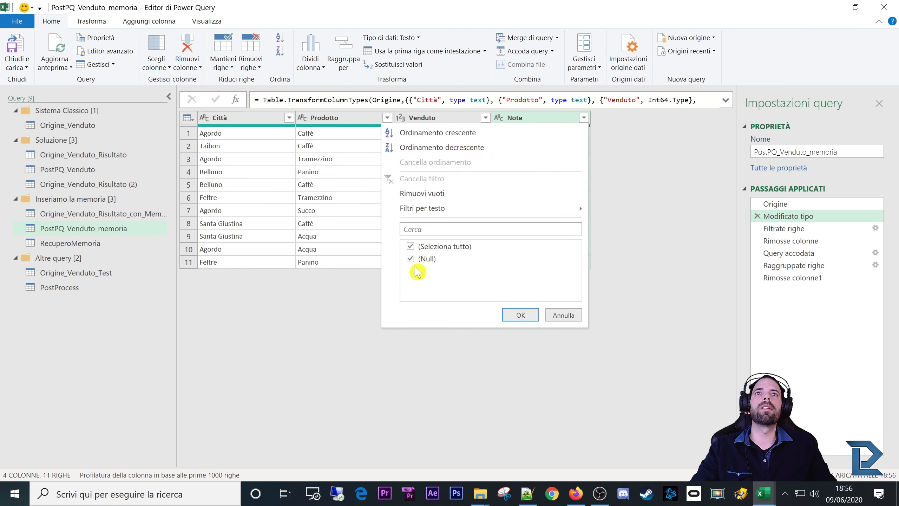
left_click(564, 315)
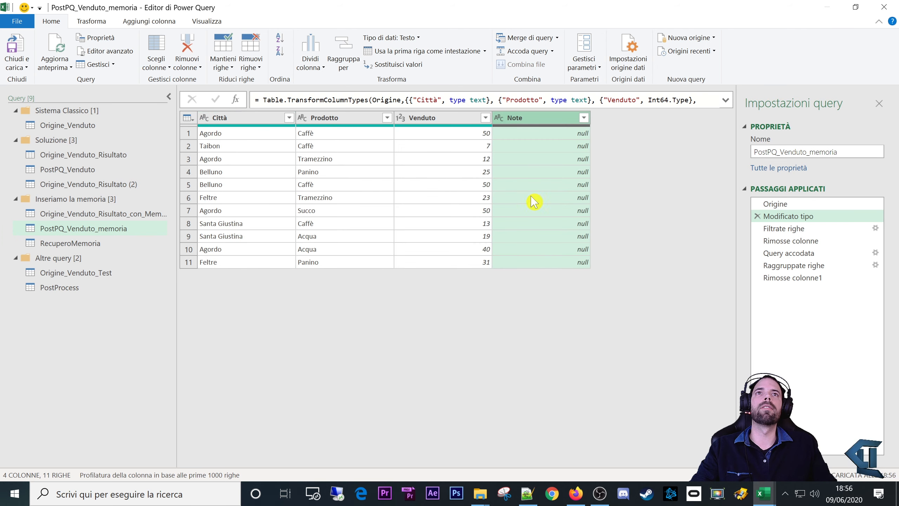
left_click(566, 172)
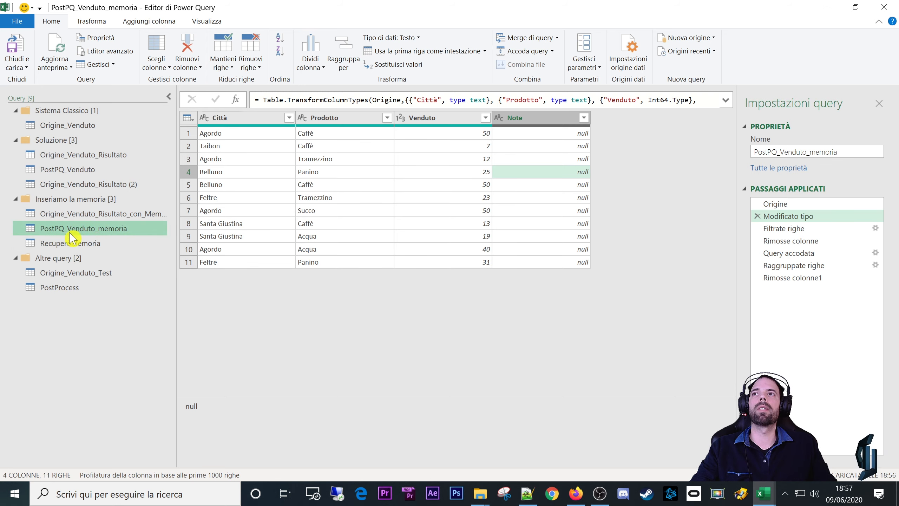
Review the Città condition in RecuperoMemoria's Filtrate righe step without changing it, and close the Power Query editor.
left_click(55, 243)
left_click(786, 231)
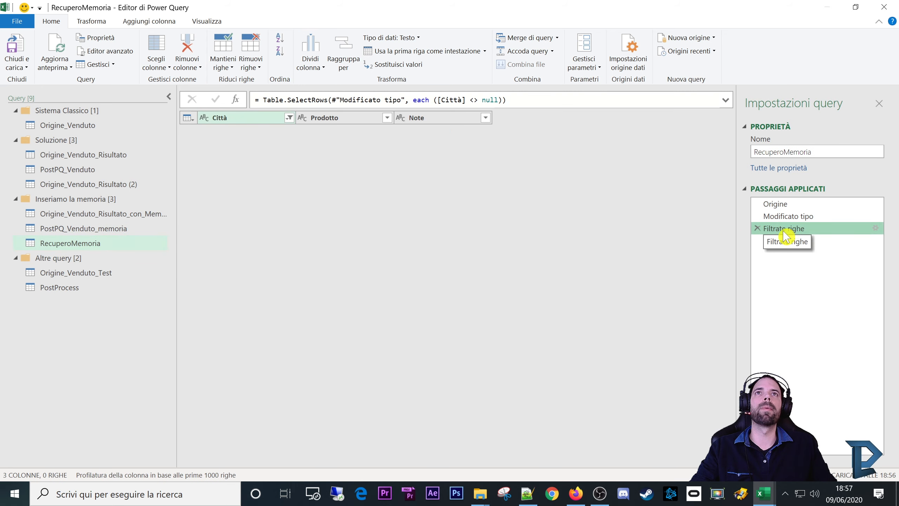
left_click(875, 228)
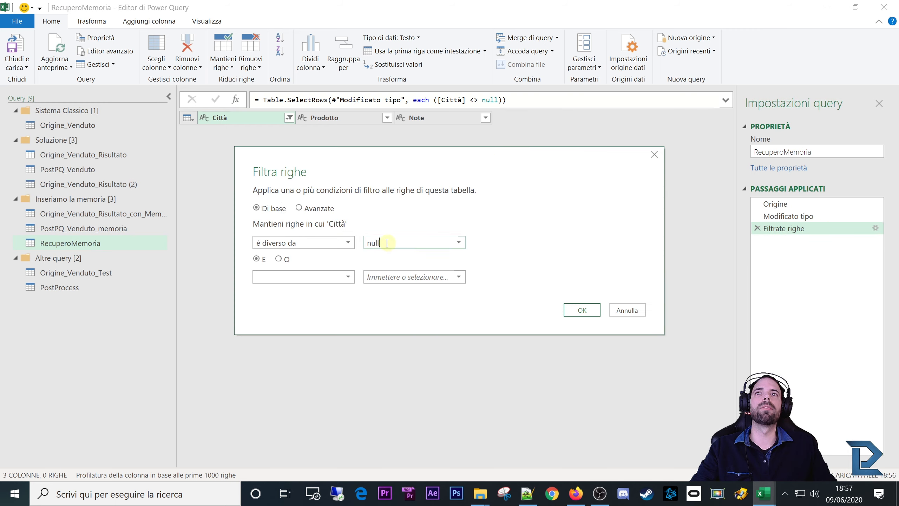
double_click(374, 242)
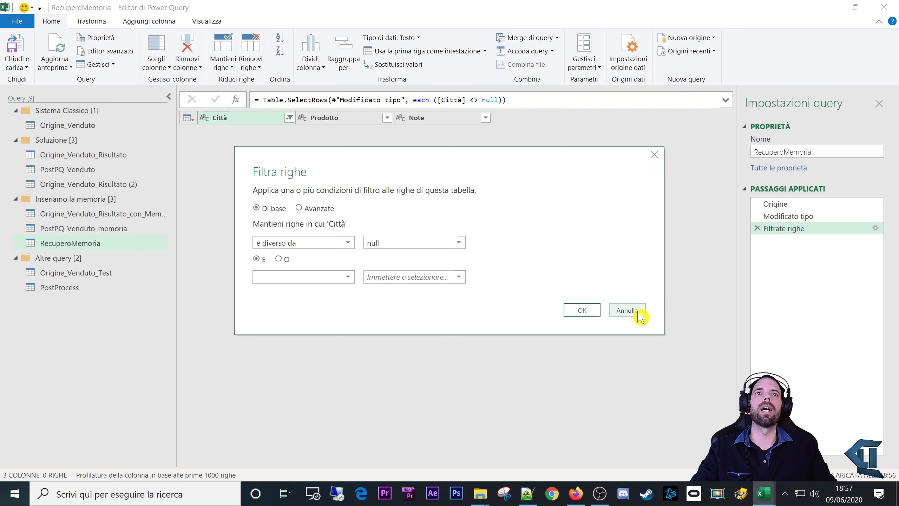
left_click(627, 310)
left_click(884, 7)
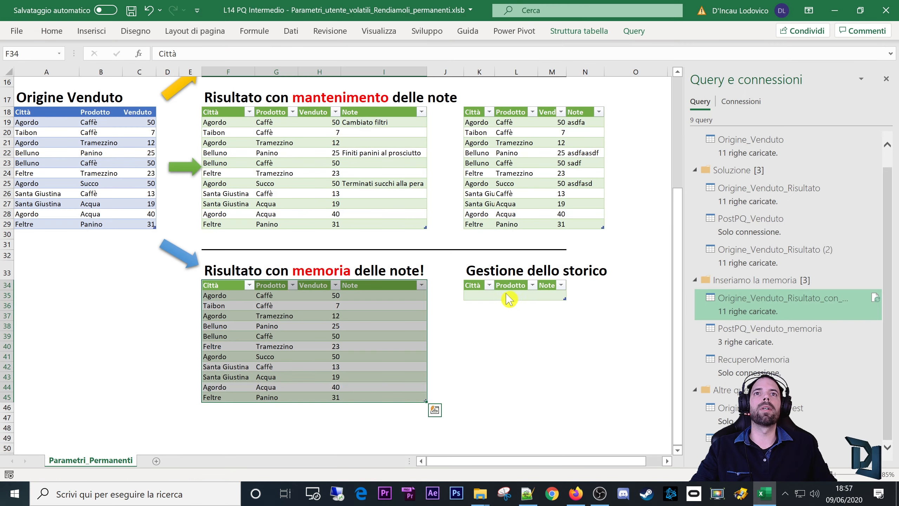
Examine the Gestione dello storico table's row, the Origine Venduto source and the three result tables on the Parametri_Permanenti sheet.
left_click_drag(476, 296, 561, 303)
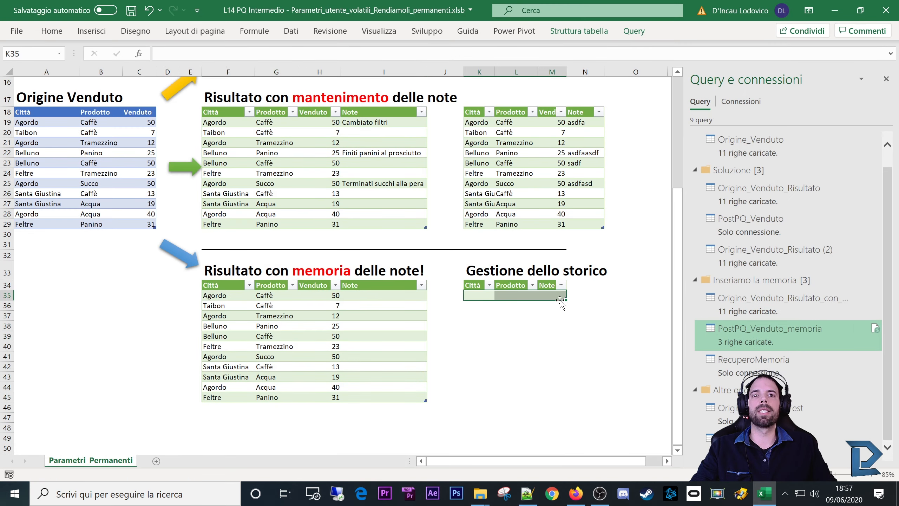
left_click(475, 294)
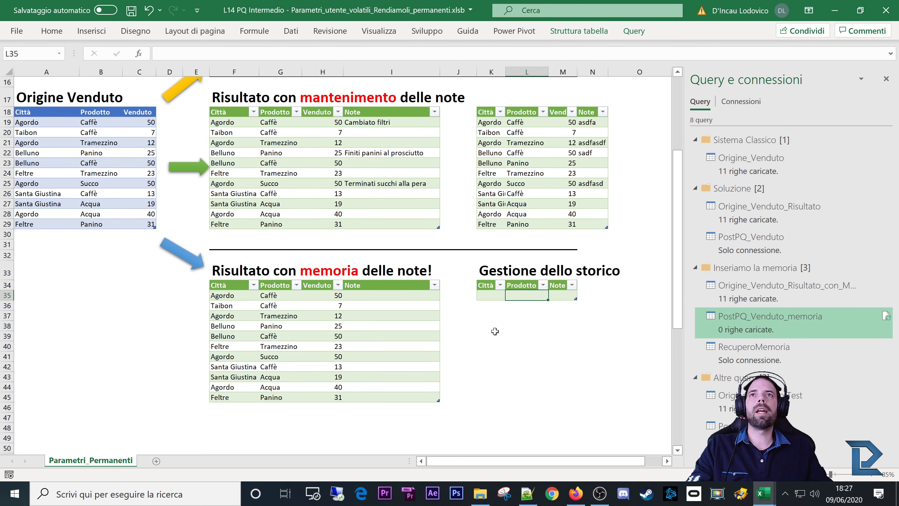
scroll(136, 239, "up", 3)
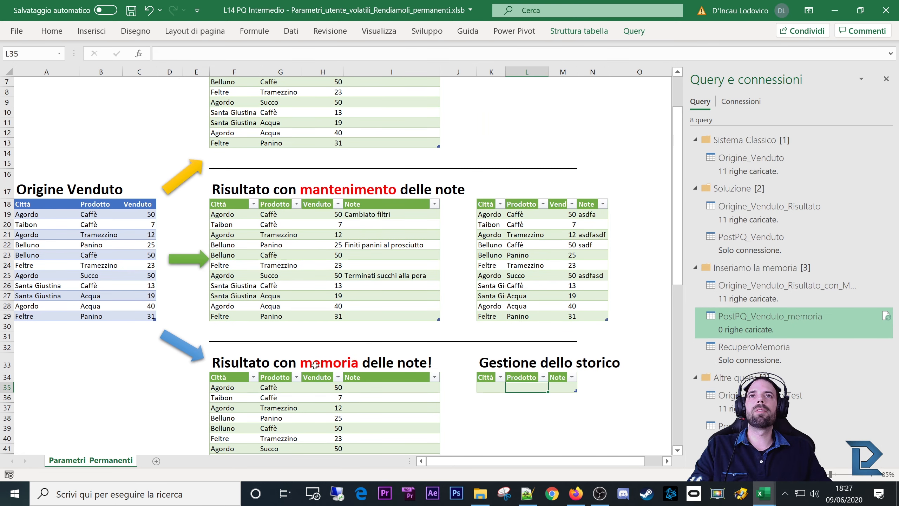
scroll(253, 224, "up", 2)
left_click(99, 199)
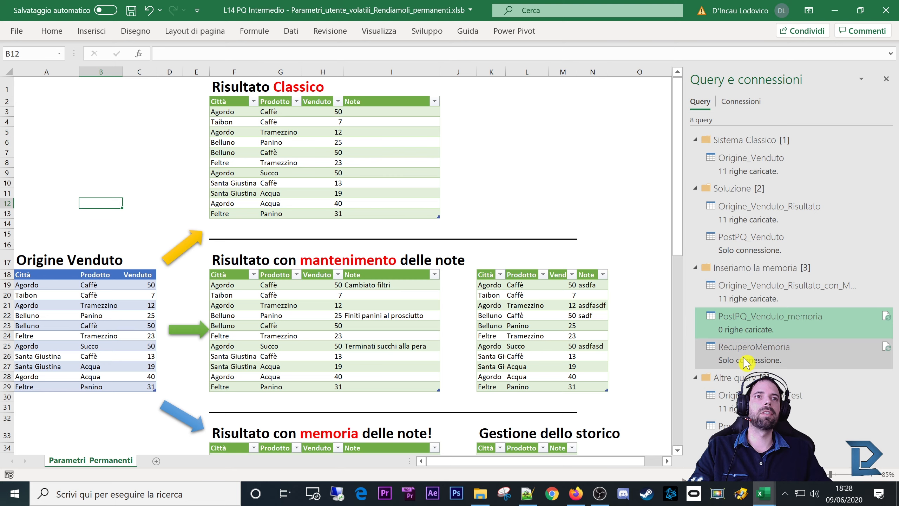
left_click(105, 326)
scroll(105, 326, "down", 2)
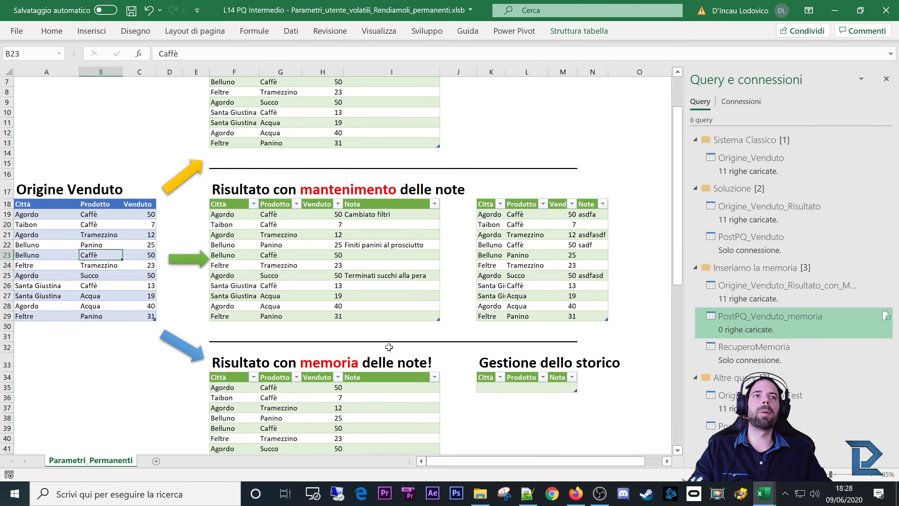
scroll(355, 395, "down", 2)
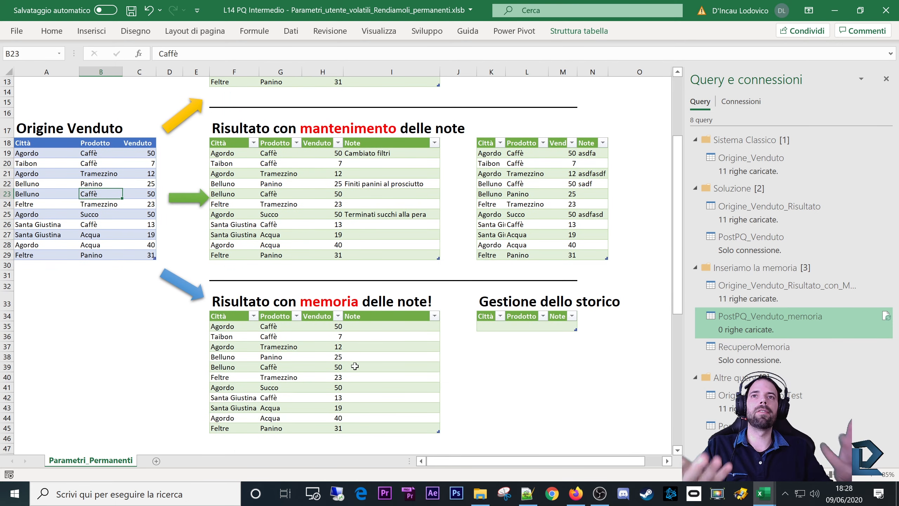